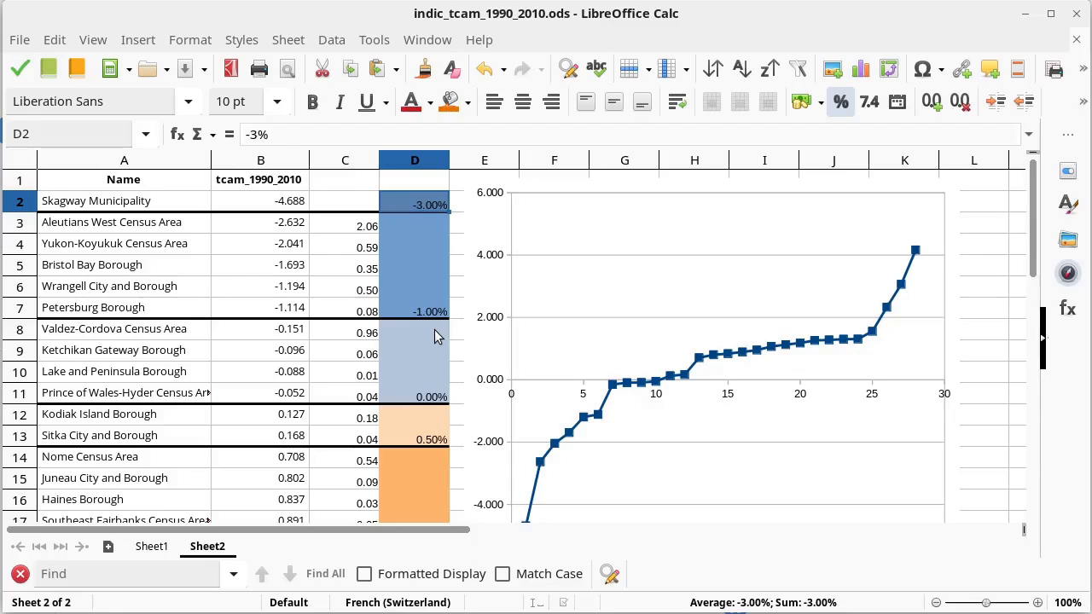
Review the Alaska map and the class breaks in column D, highlighting the negative classes in D2:D11 and the positive ones in D12:D29
key(alt+Tab)
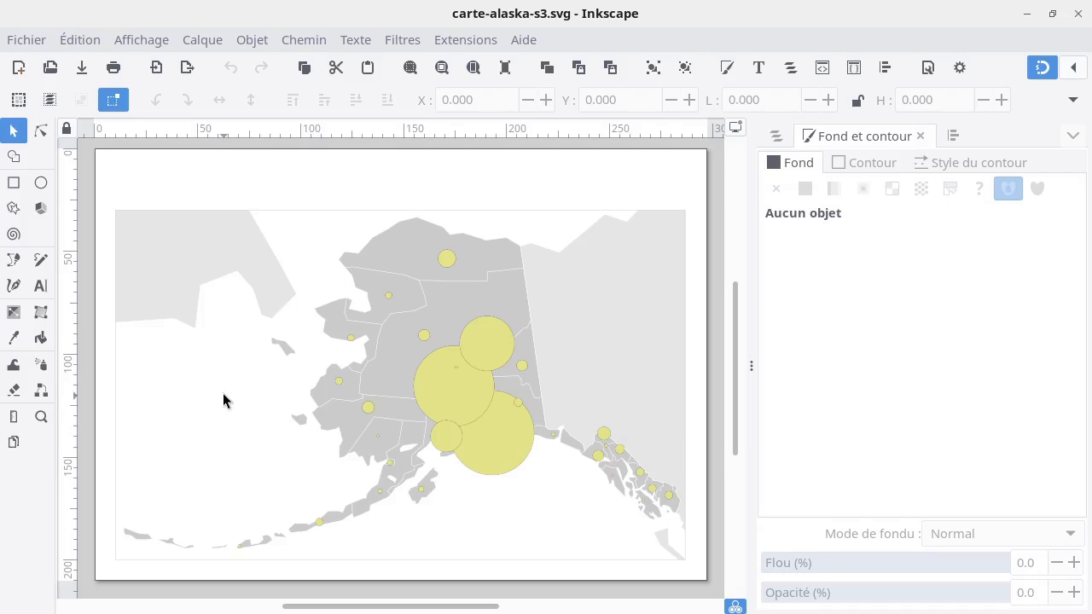
key(alt+Tab)
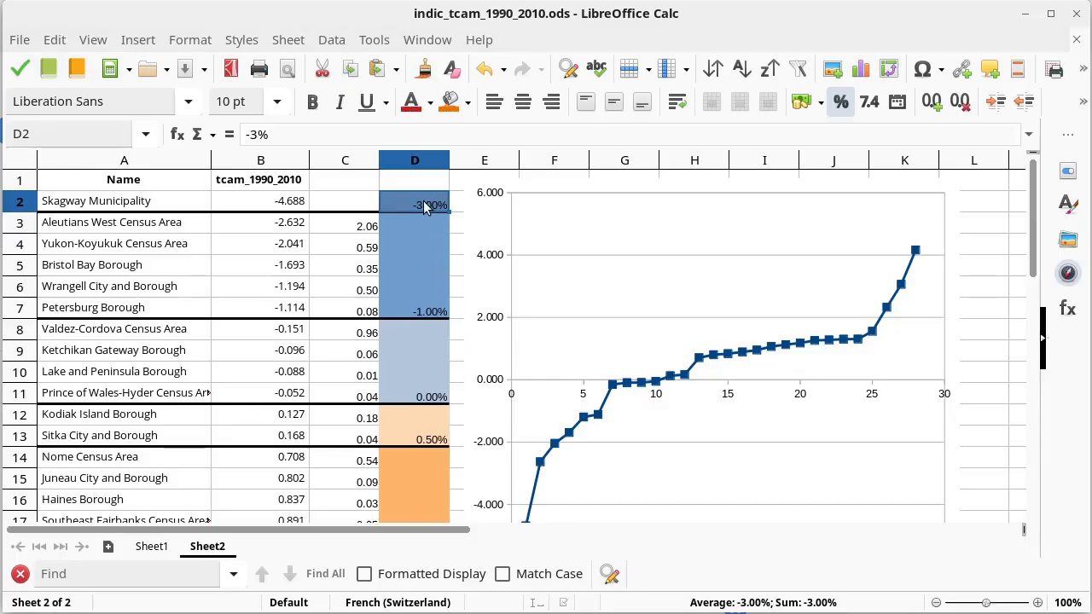
drag(426, 207, 409, 389)
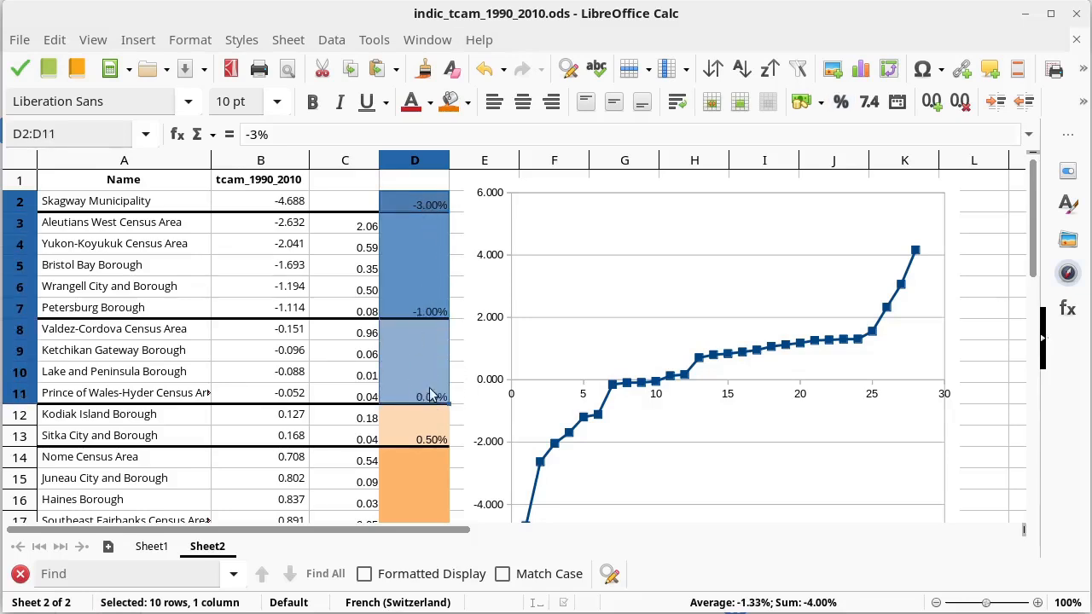
scroll(388, 386, down, 3)
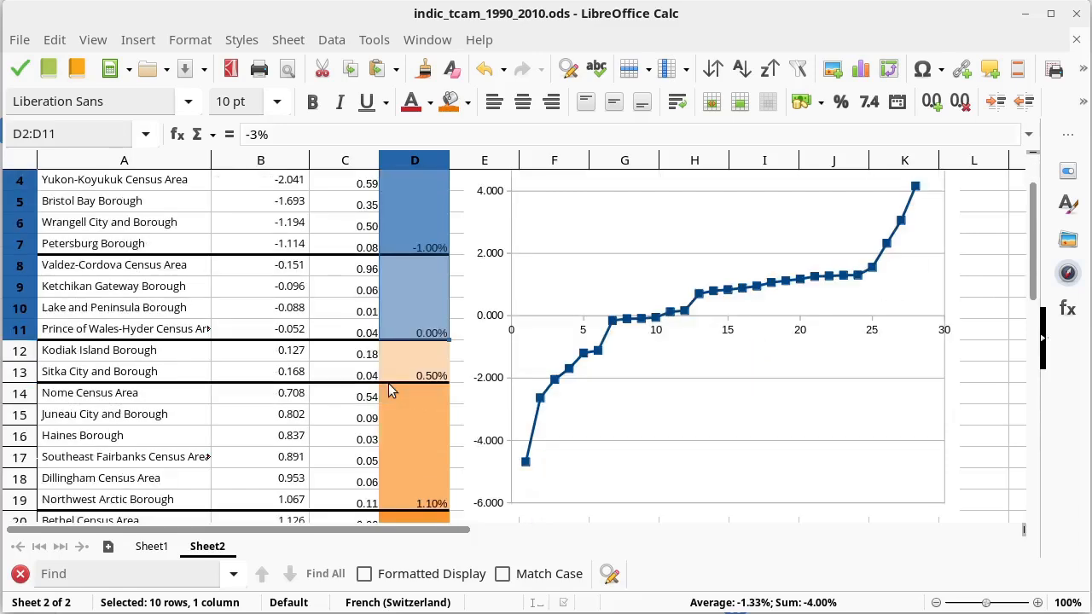
drag(413, 230, 431, 330)
scroll(470, 390, up, 7)
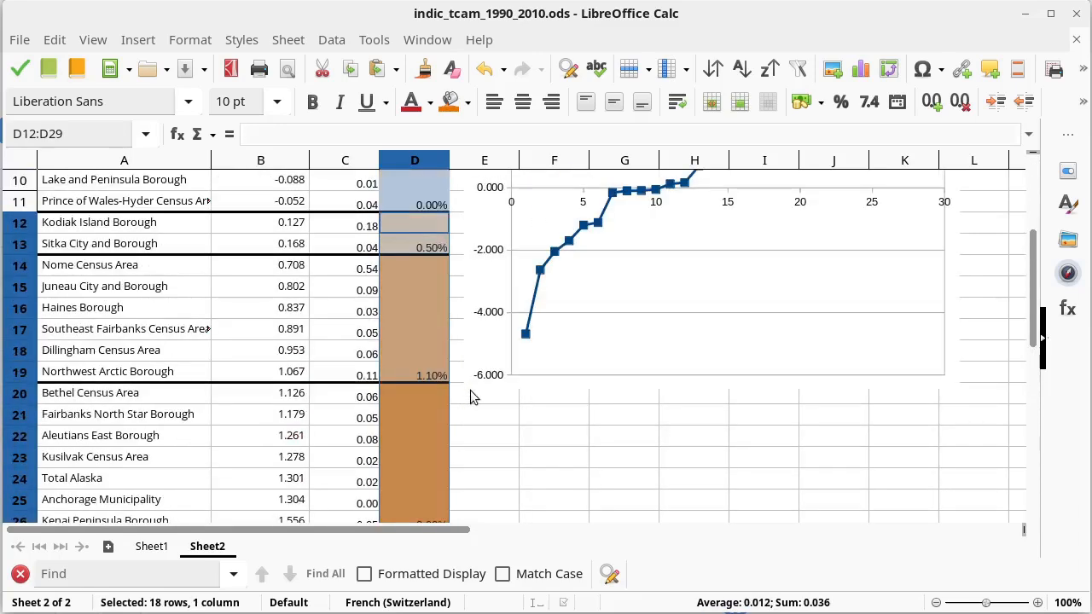
click(414, 414)
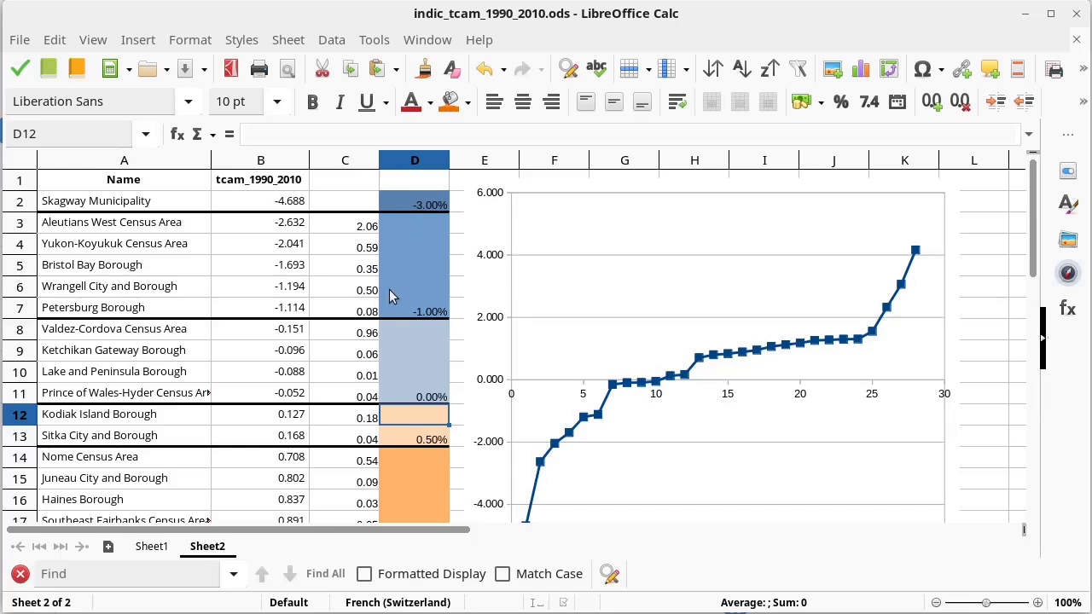
Switch to the ColorBrewer 2.0 page in the browser and point out its web address
key(alt+Tab)
key(alt+Tab)
key(alt+Tab)
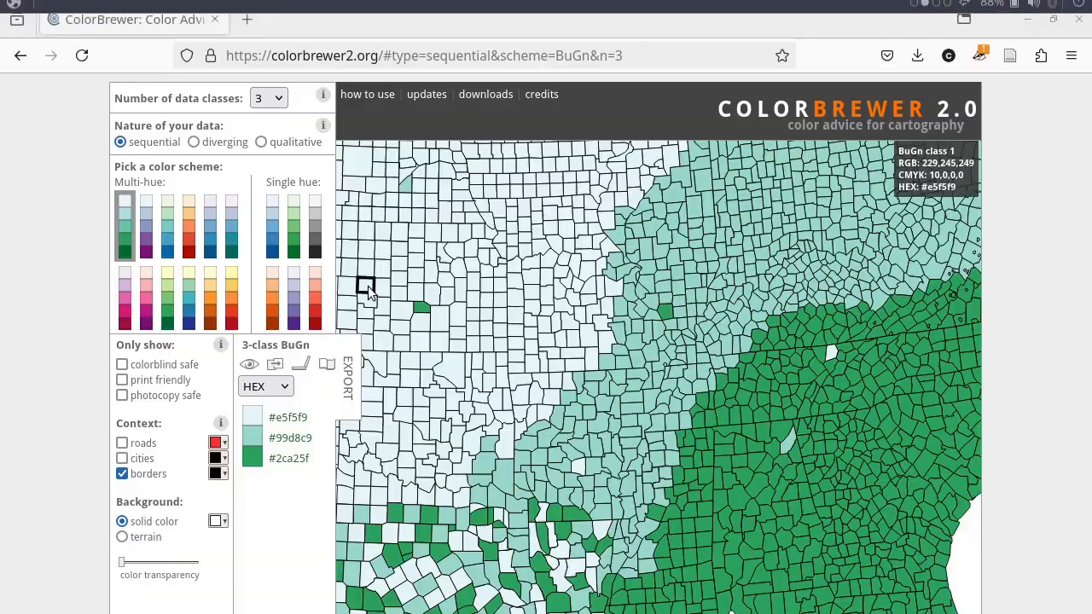
click(353, 53)
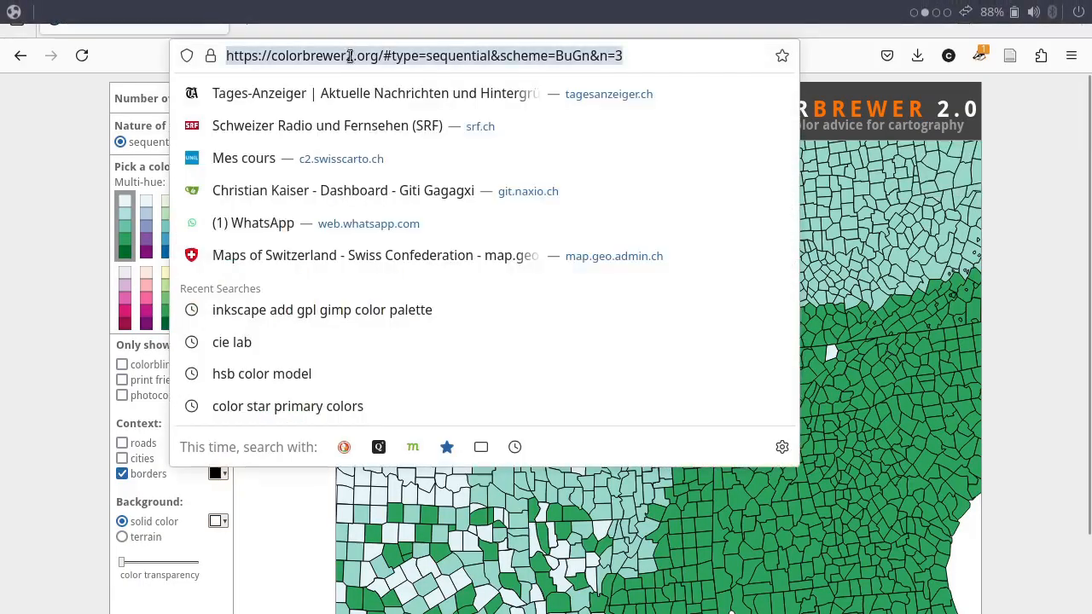
click(286, 57)
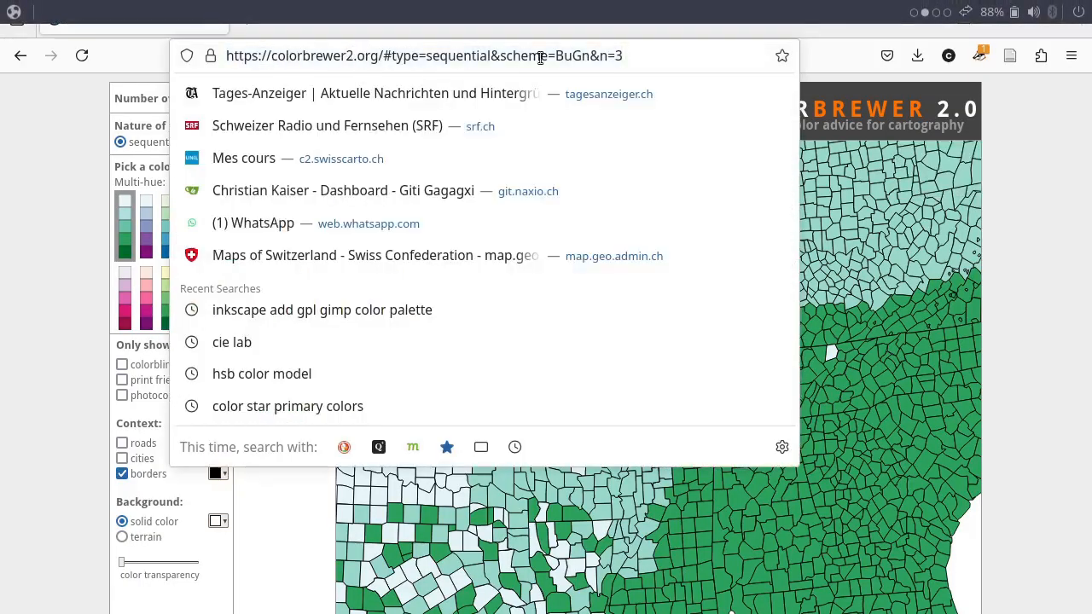
click(1031, 225)
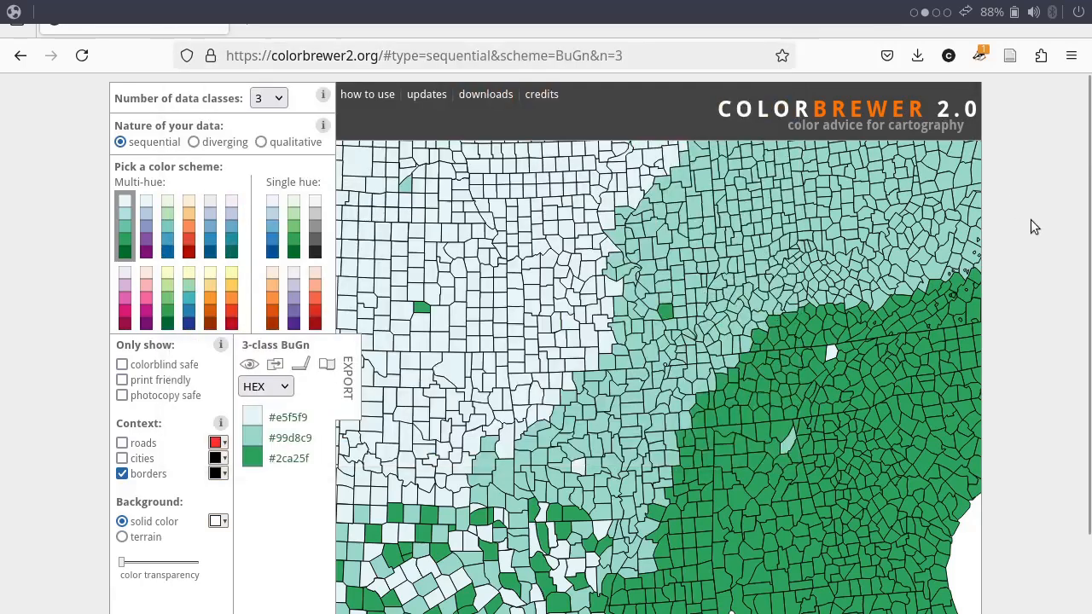
Set the number of data classes to 7 and the nature of the data to diverging
mouse_move(952, 250)
click(264, 99)
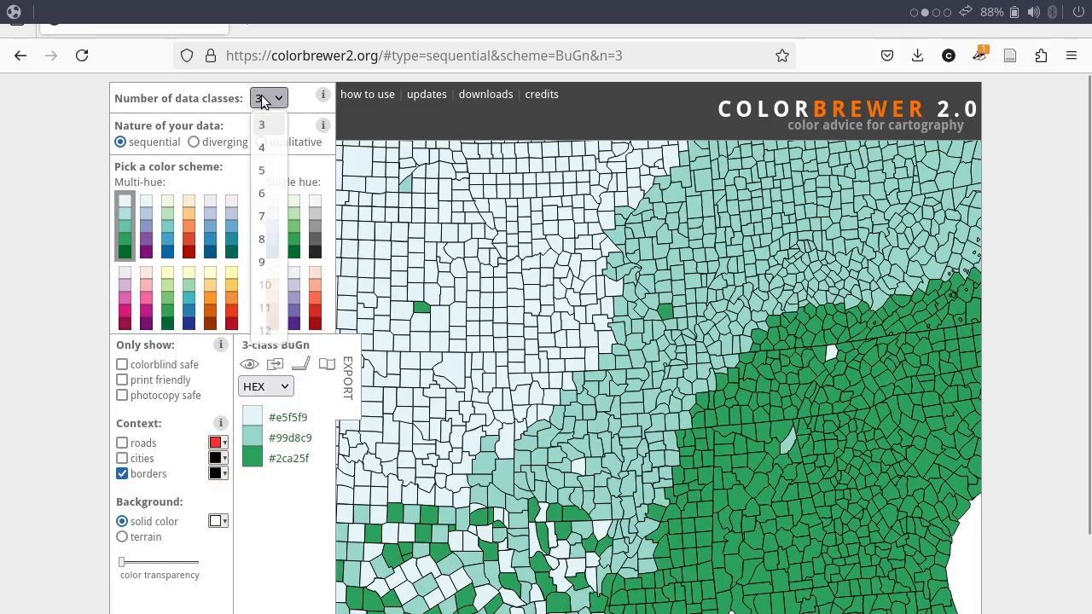
click(265, 216)
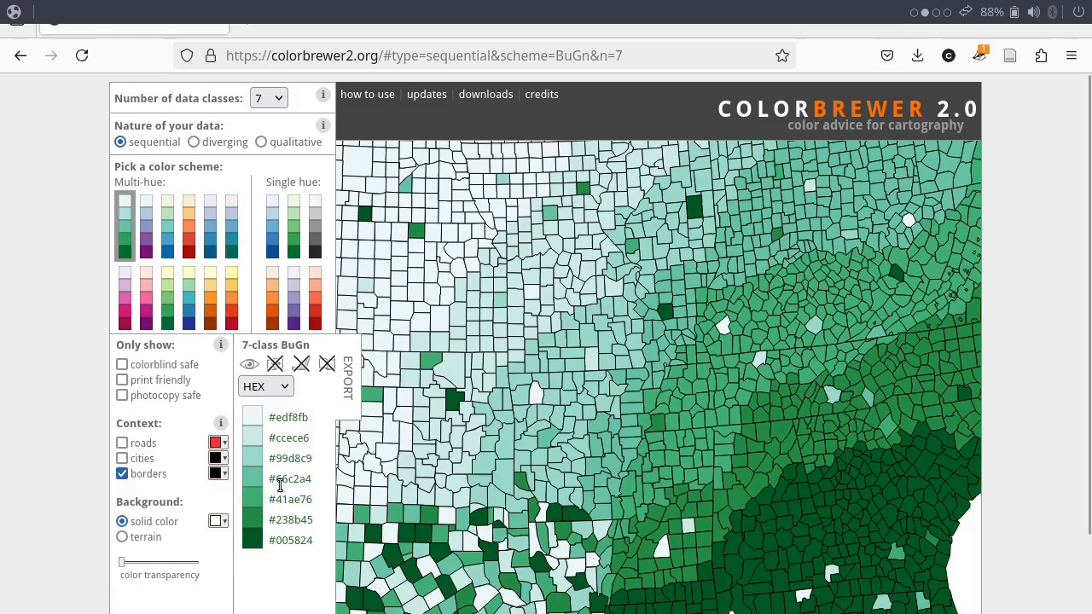
click(208, 148)
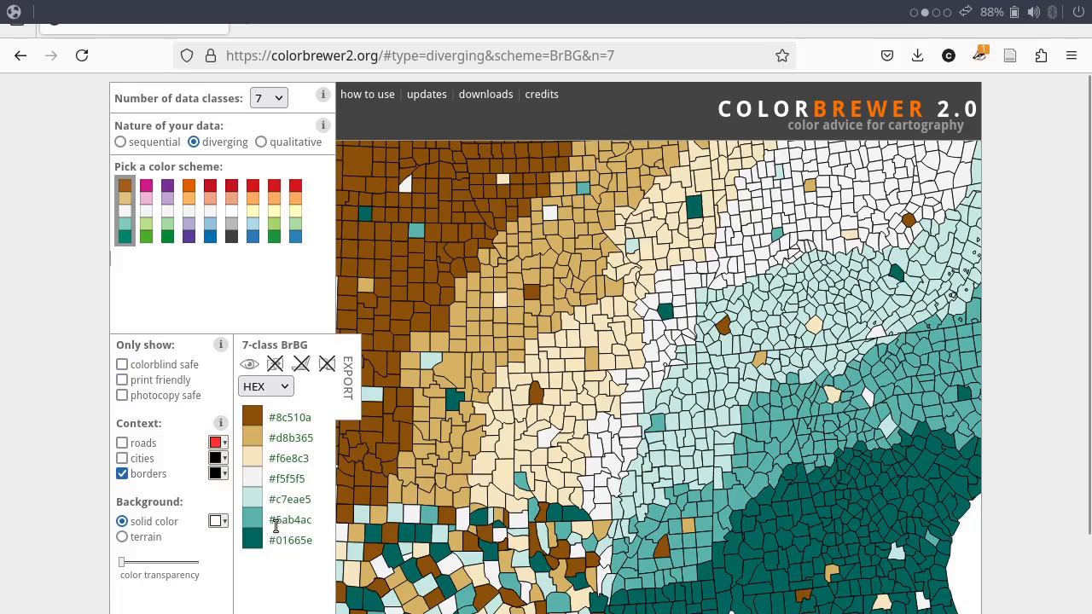
Set the diverging scheme to 8 data classes, comparing its middle colours with the 7-class version
click(272, 101)
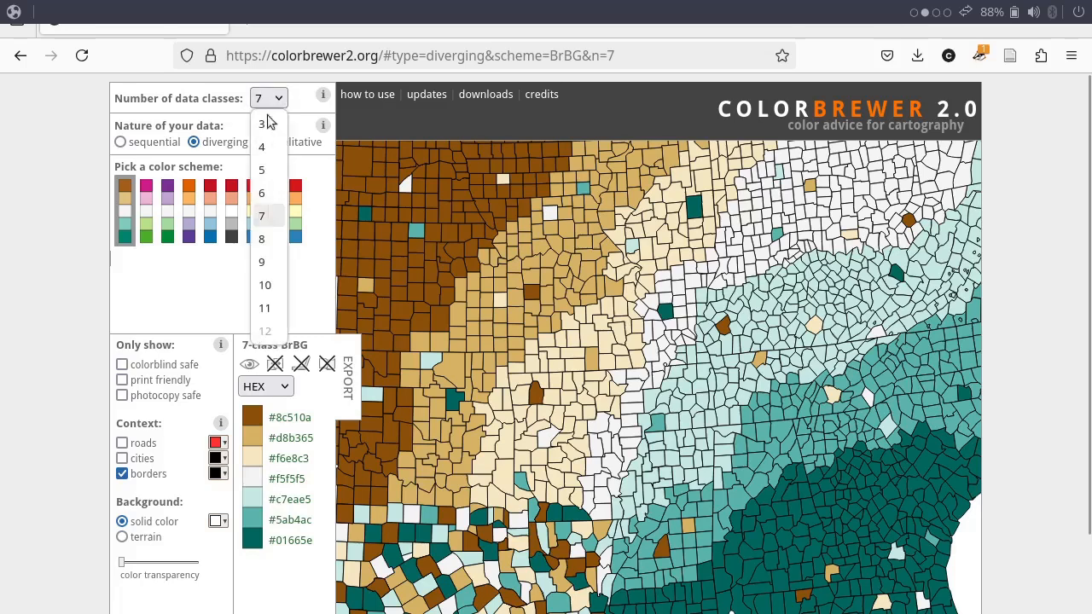
click(265, 242)
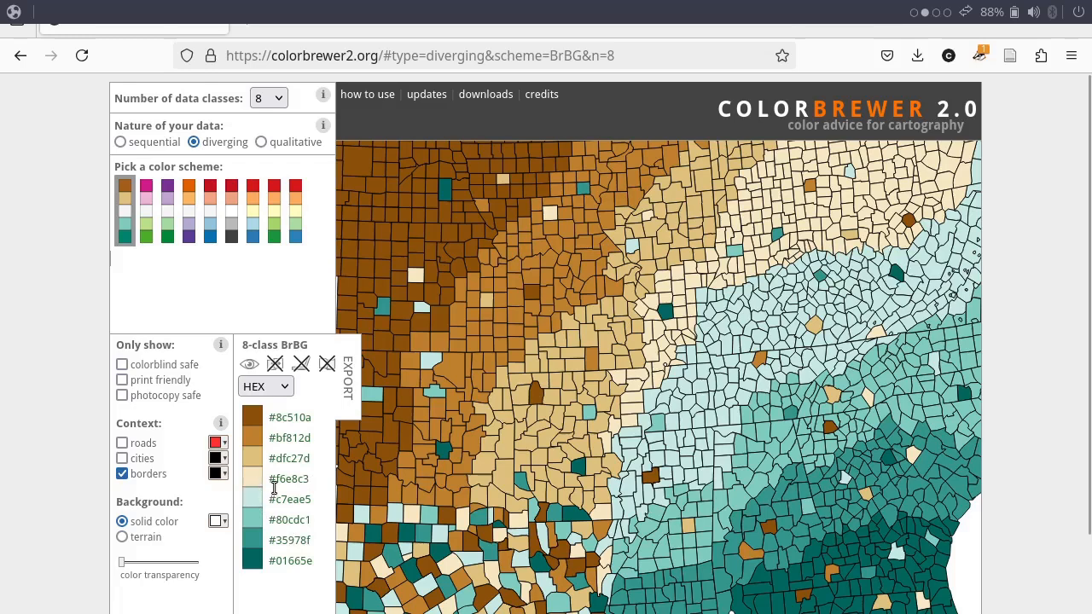
click(273, 99)
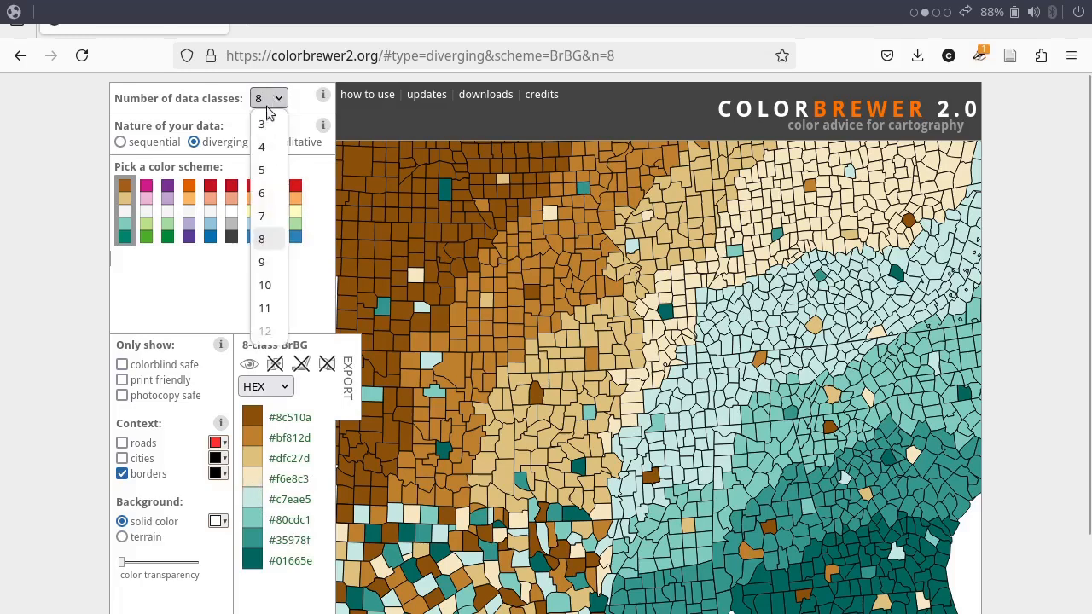
click(265, 218)
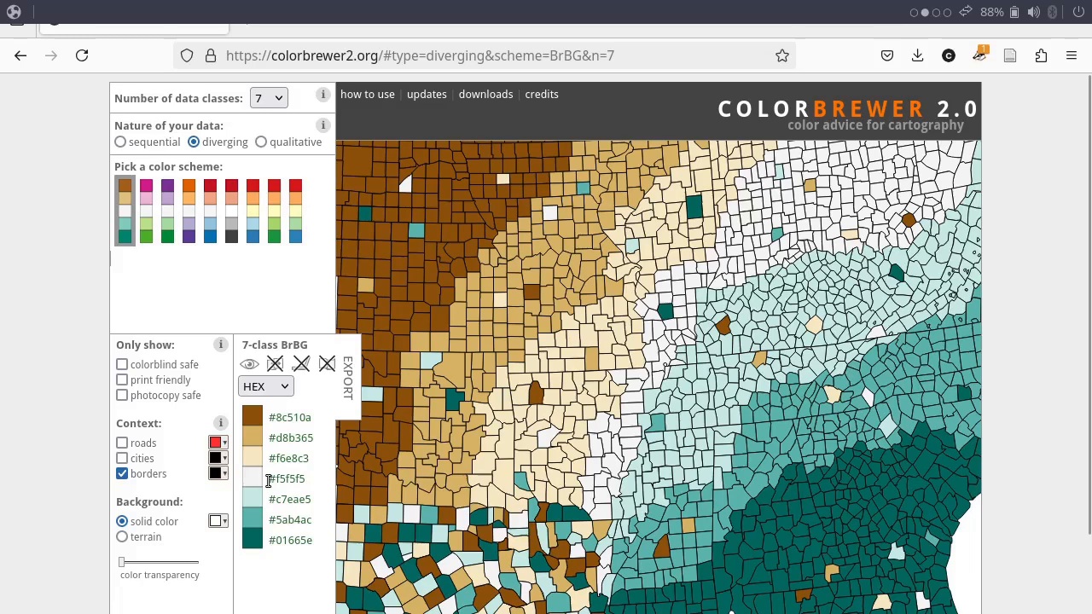
click(267, 101)
click(273, 246)
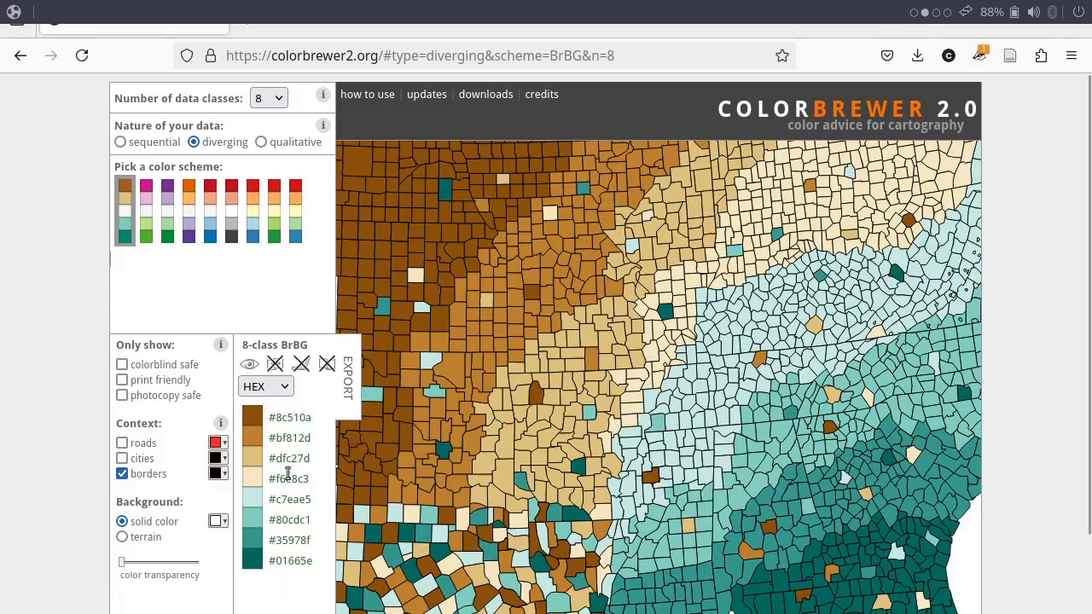
Try the diverging scheme with 6 data classes and return to 8 classes
click(280, 97)
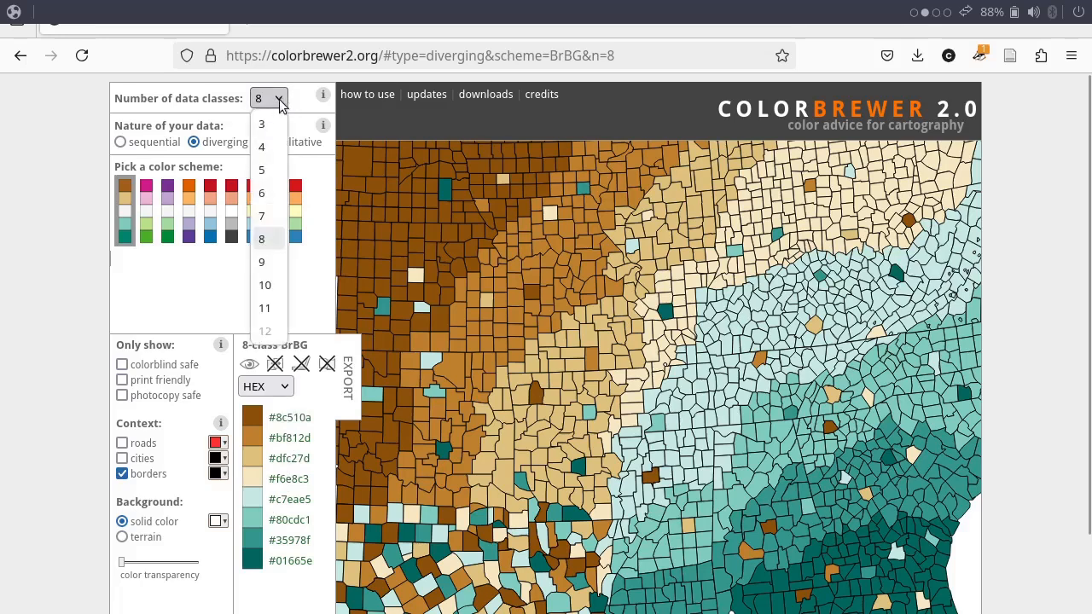
click(262, 193)
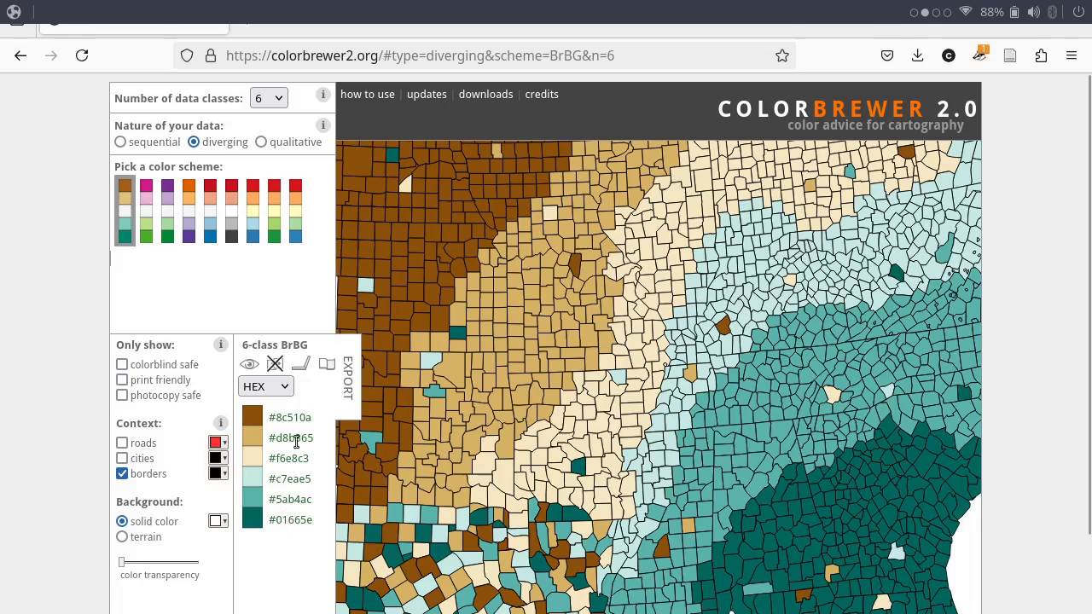
click(263, 99)
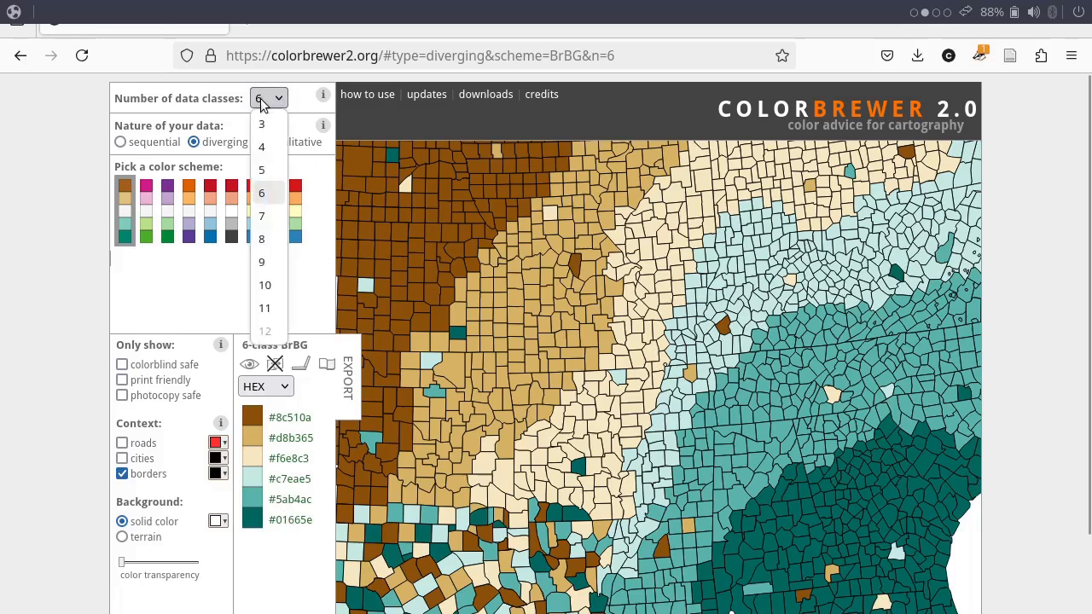
click(264, 240)
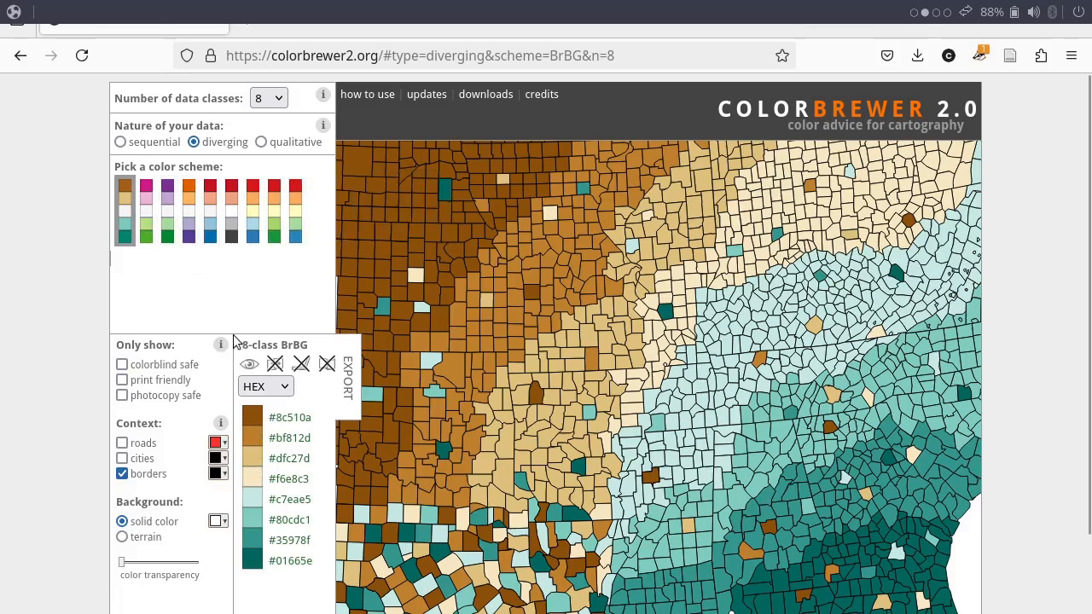
Toggle the colorblind safe filter on and off to compare which diverging schemes are offered
click(142, 367)
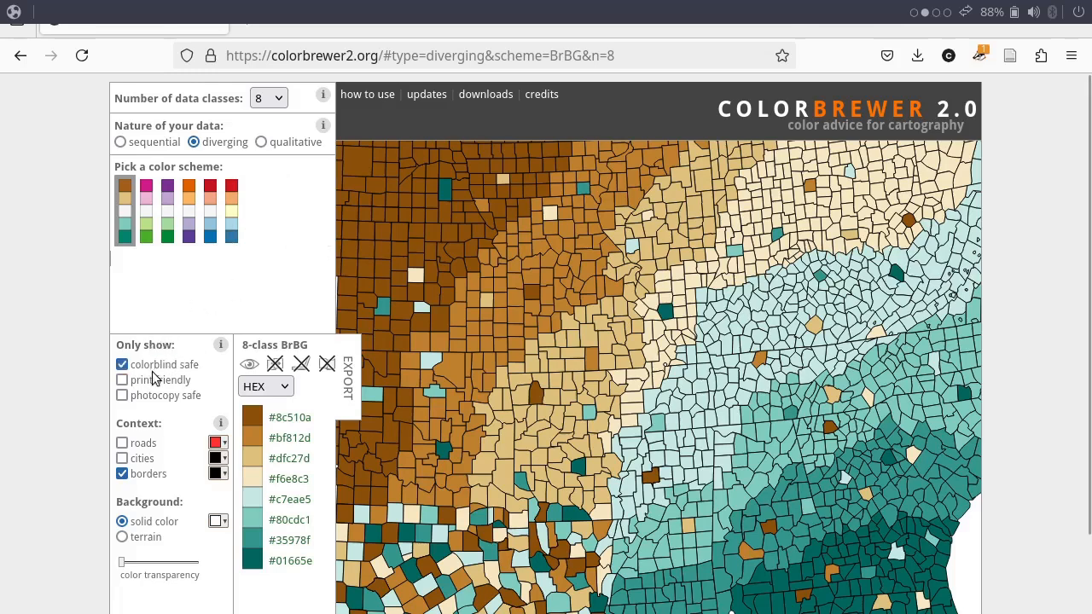
click(141, 366)
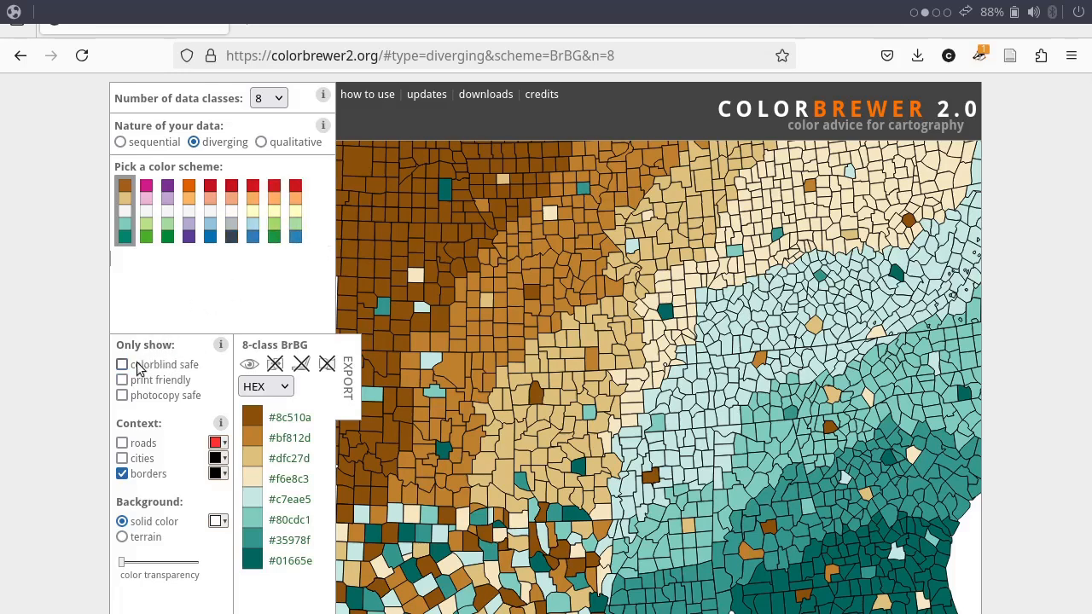
click(141, 367)
click(138, 366)
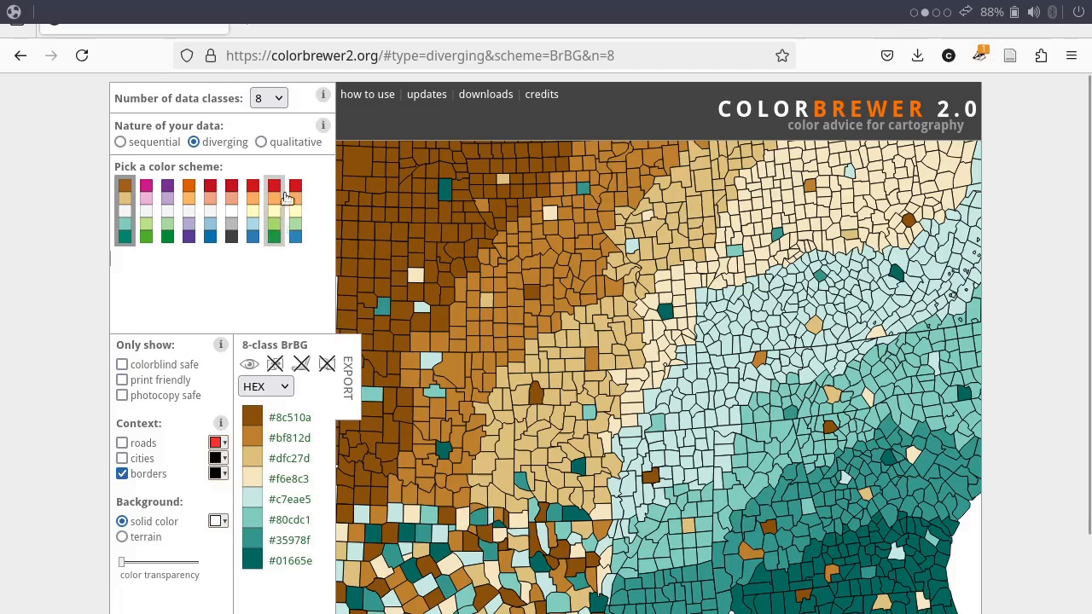
Preview the red-yellow-green RdYlGn scheme, and restrict the schemes to colorblind safe ones
click(275, 242)
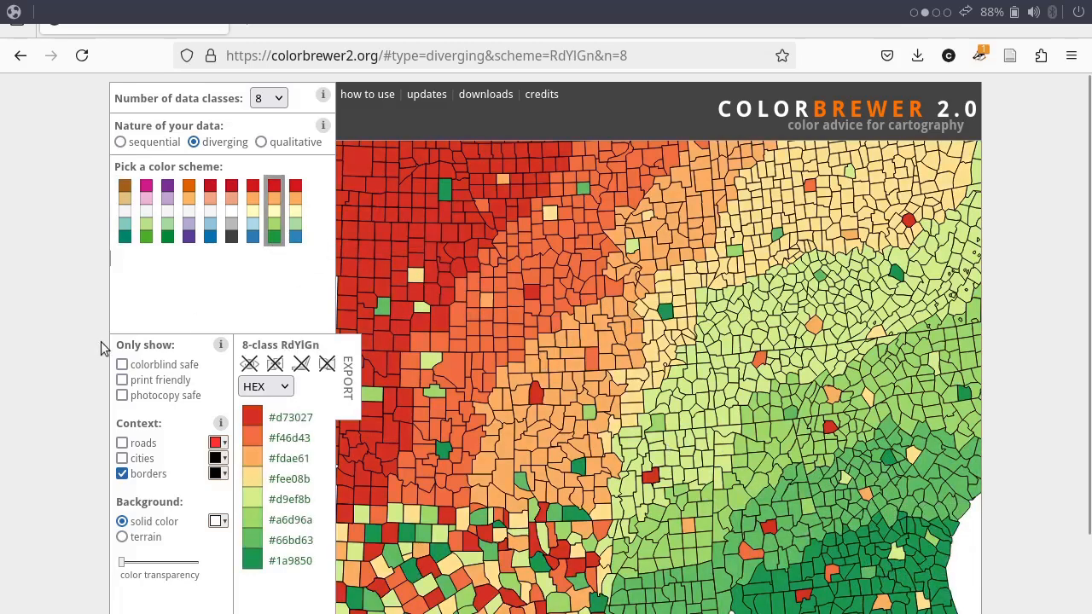
click(137, 367)
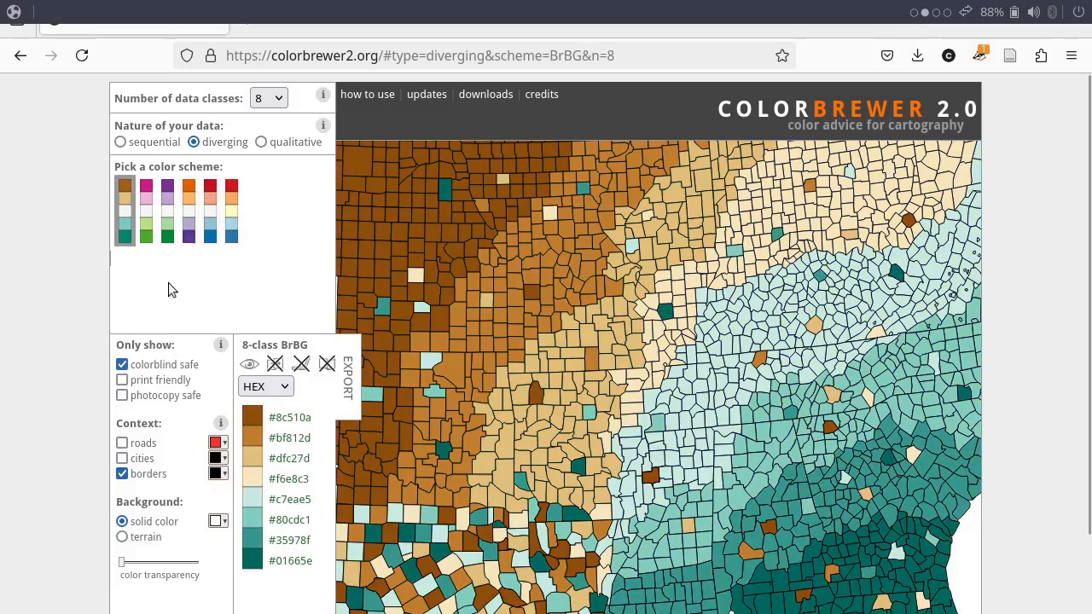
Try the photocopy safe filter with 3, 5, 4 and 8 data classes, and remove the filter again
click(153, 398)
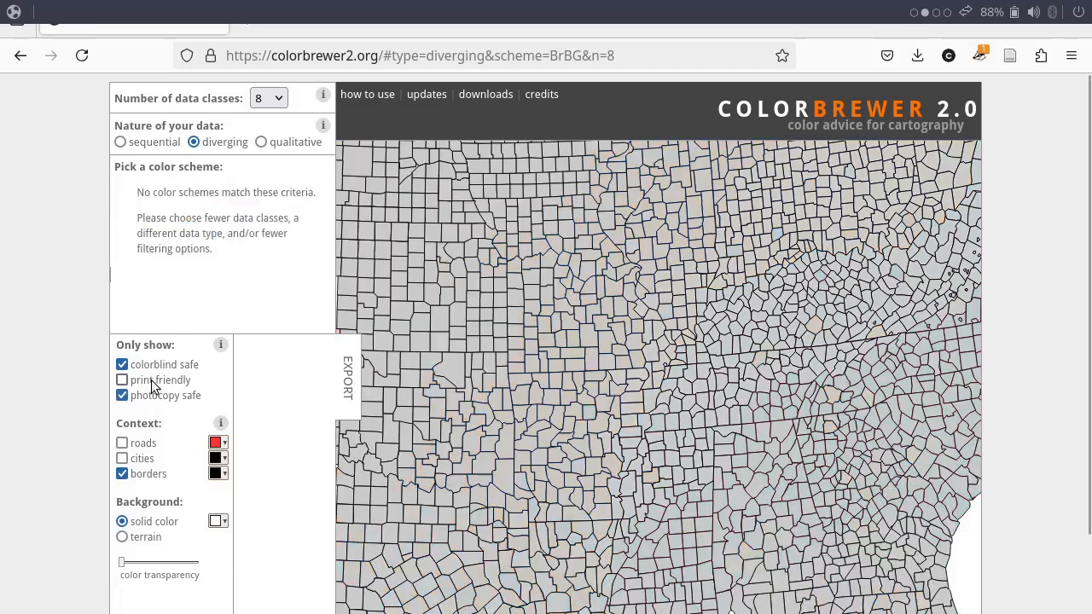
click(280, 100)
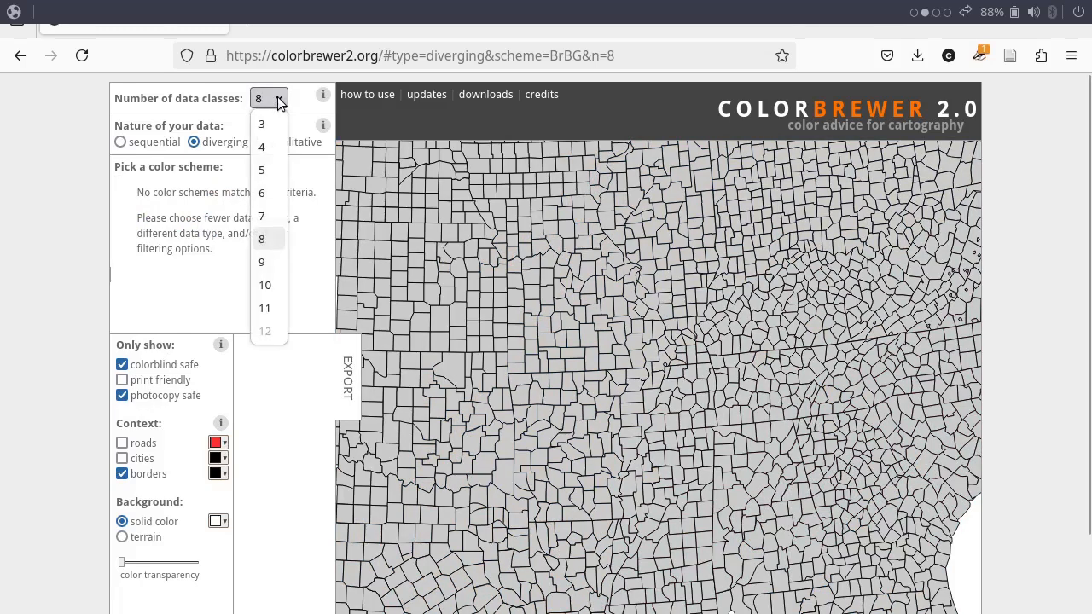
click(272, 132)
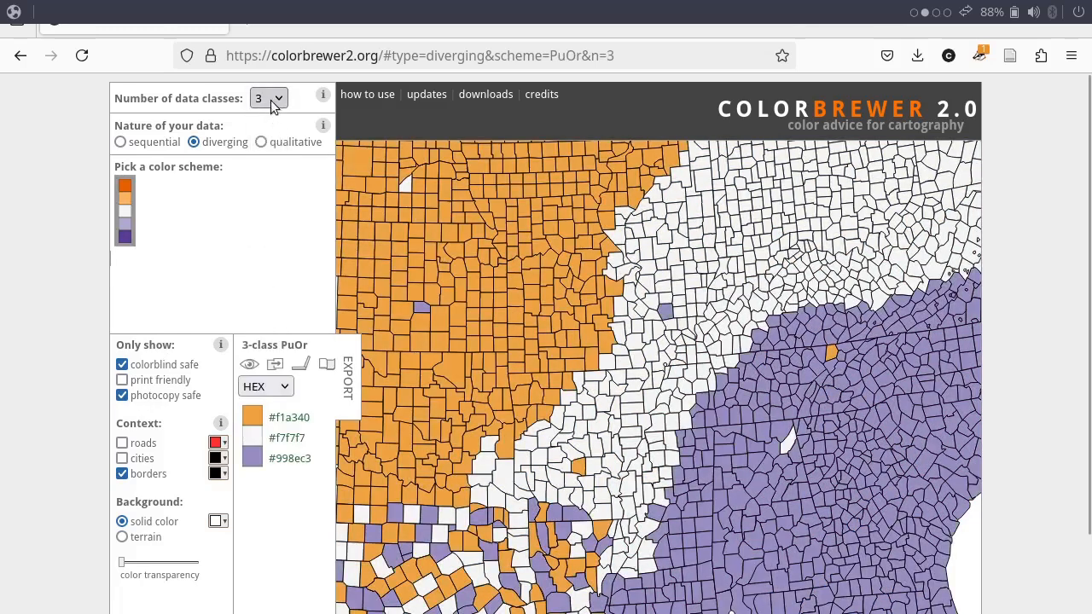
click(275, 99)
click(271, 172)
click(277, 101)
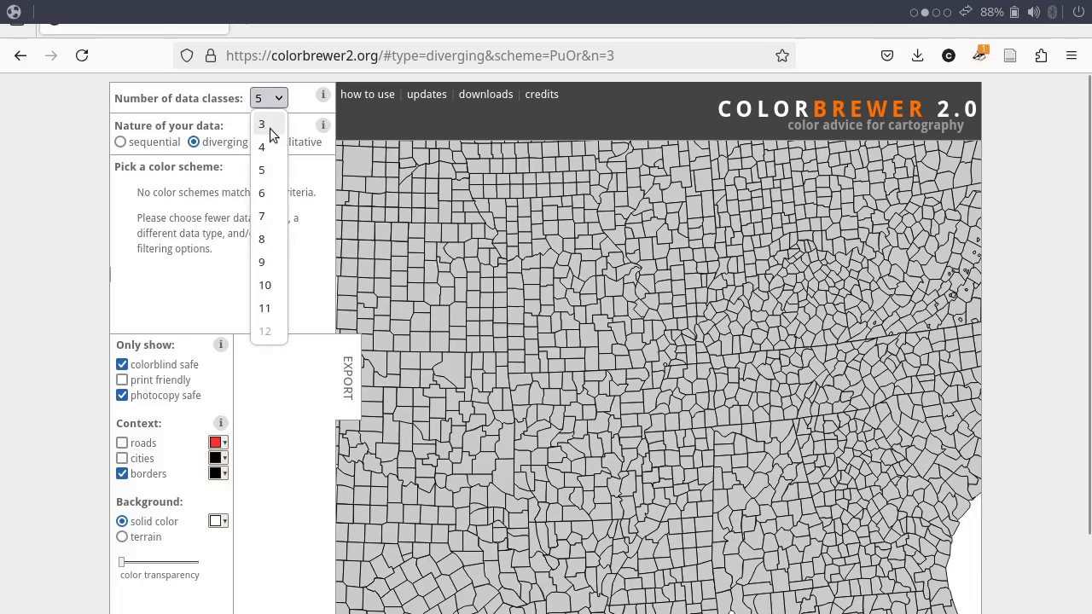
click(269, 146)
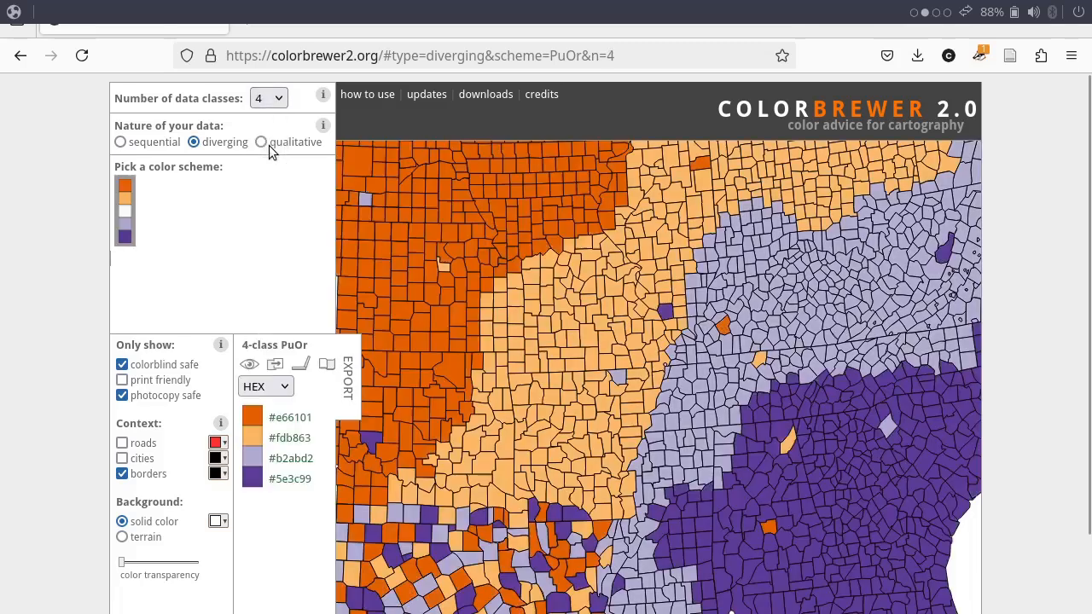
click(275, 99)
click(271, 239)
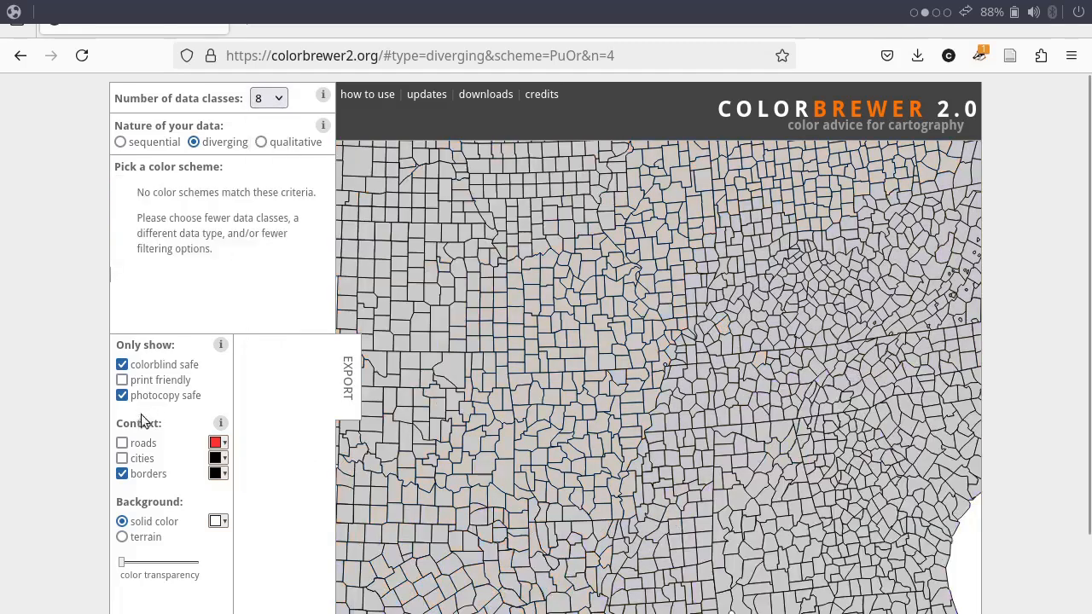
click(148, 396)
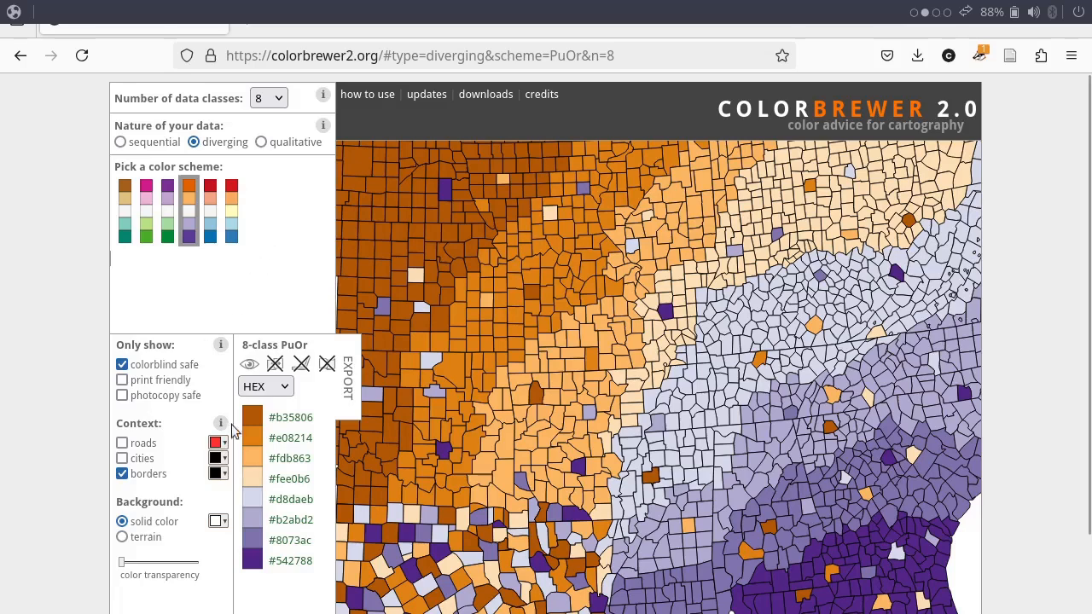
Choose the pink-to-green PiYG colour scheme
click(143, 237)
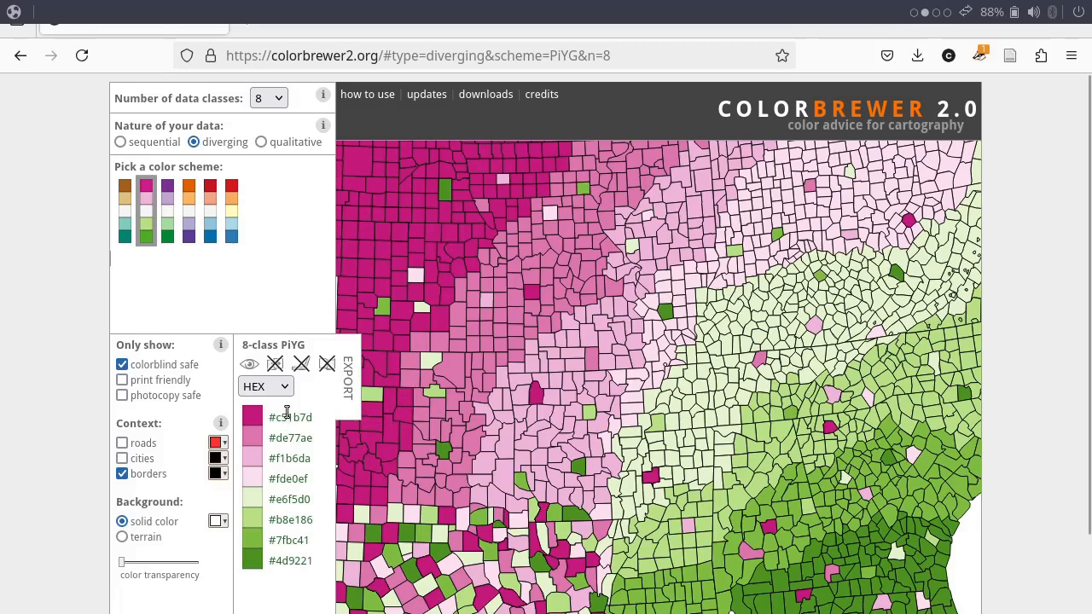
Switch to Inkscape and add a layer named "Légende choroplèthe" at the top of the layer stack
key(alt+Tab)
key(alt+Tab)
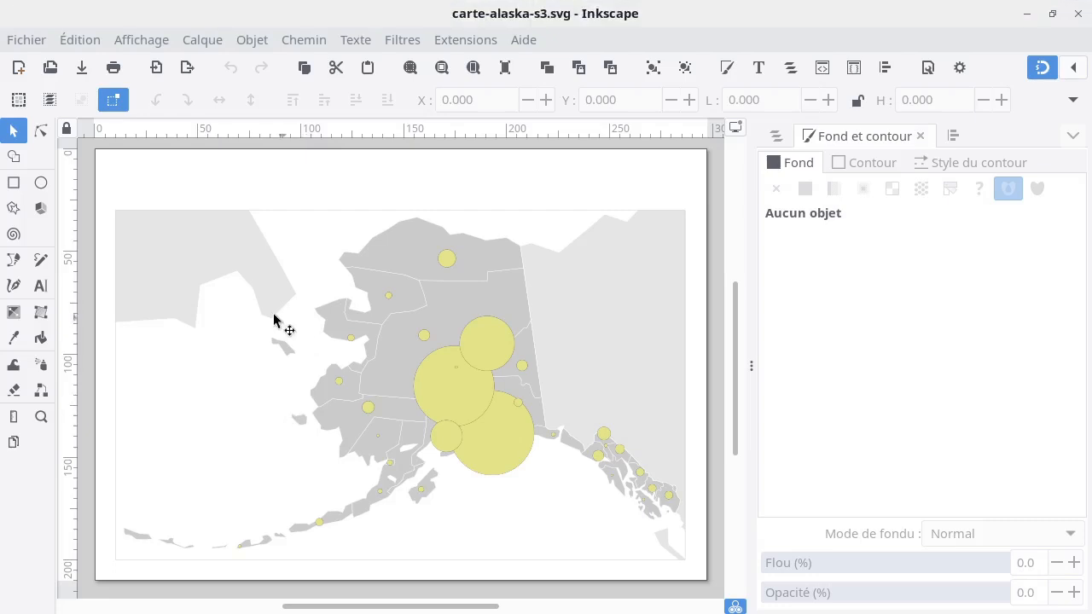
click(13, 182)
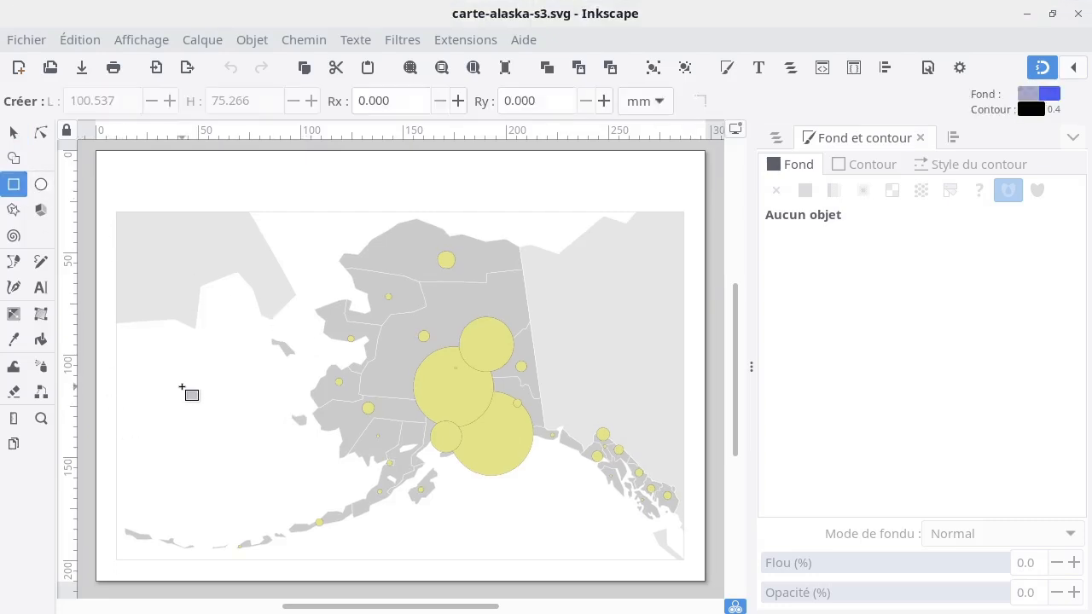
click(777, 139)
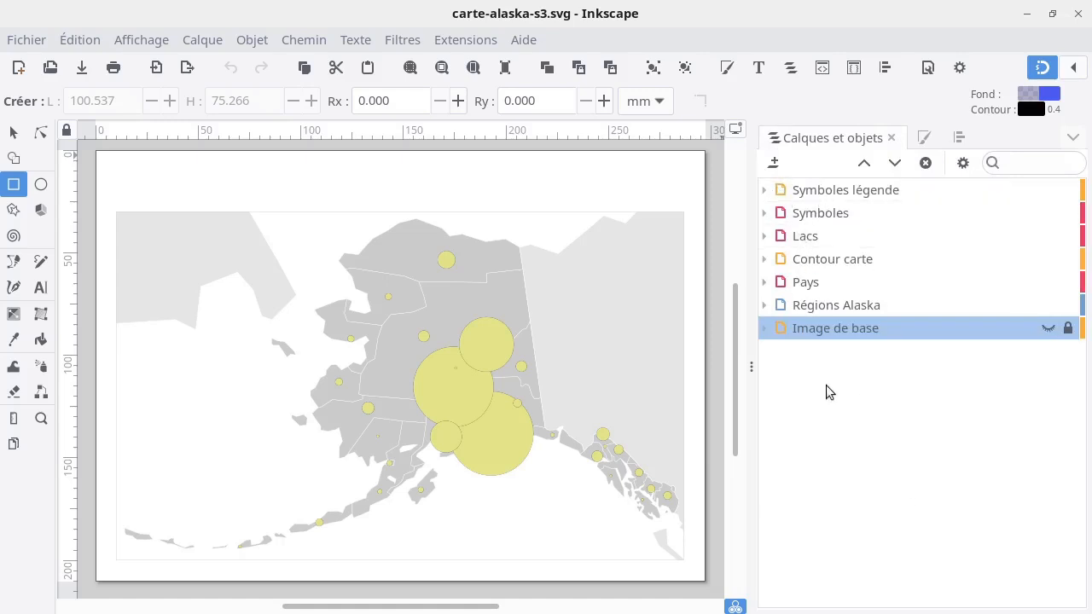
click(773, 162)
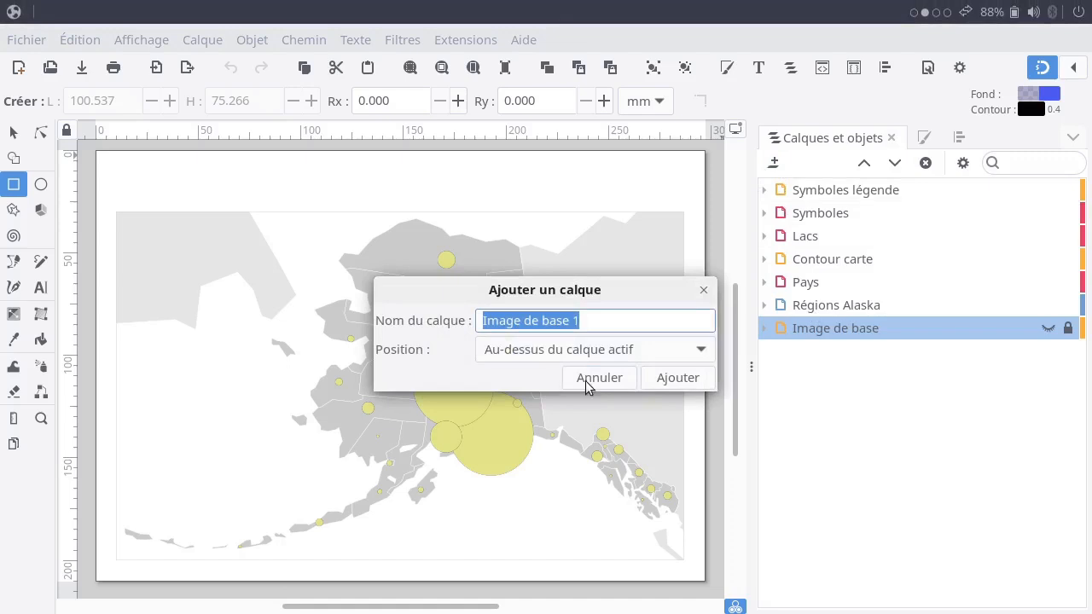
text(Légende choroplèthe)
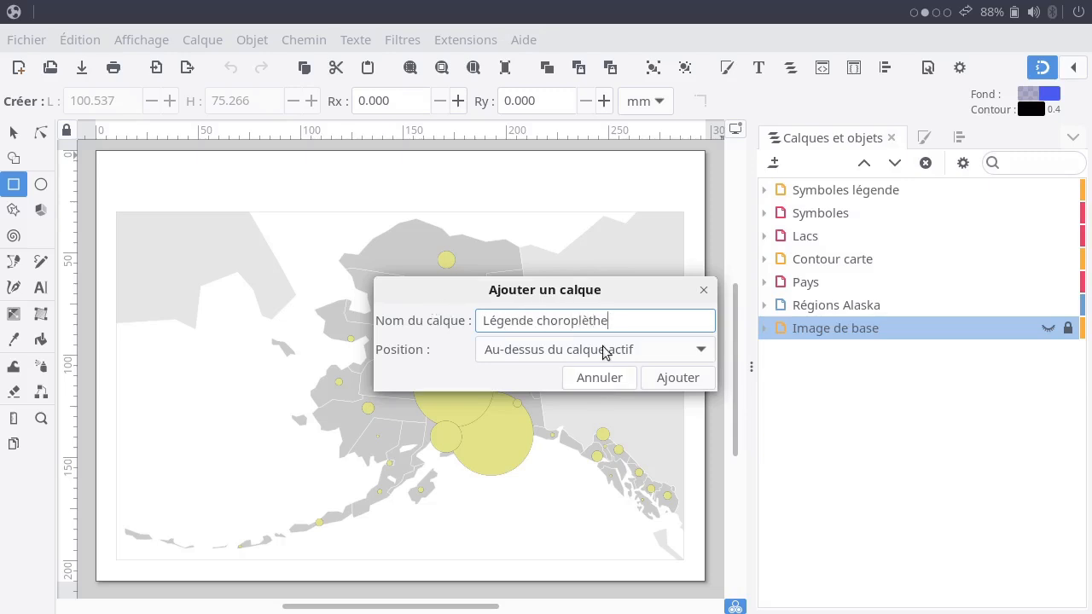
click(658, 381)
drag(823, 333, 841, 189)
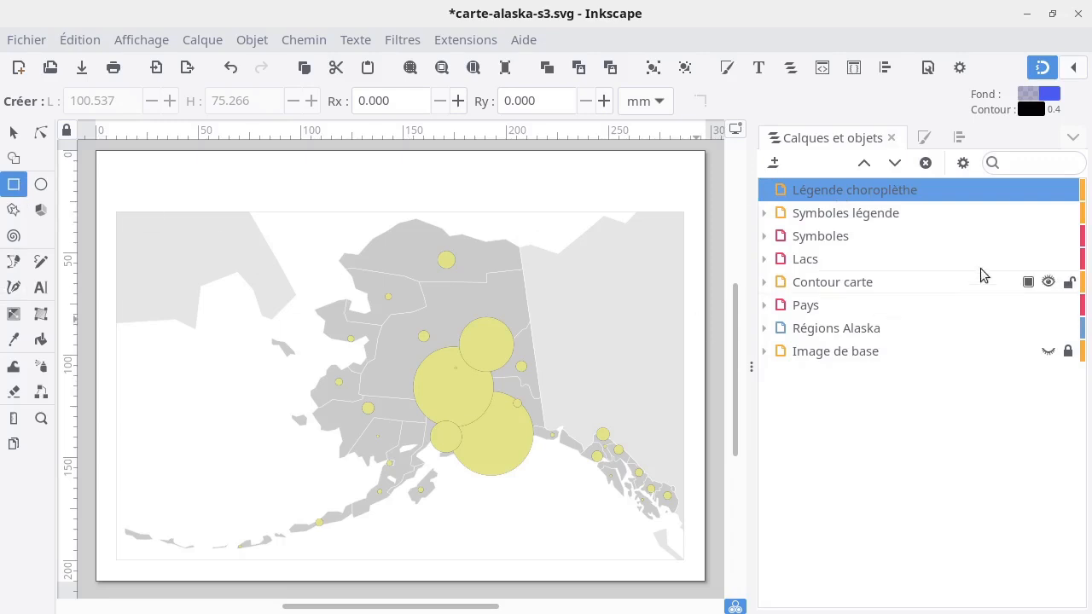
Lock the layers Symboles légende, Symboles, Lacs, Contour carte, Pays and Régions Alaska
click(1068, 213)
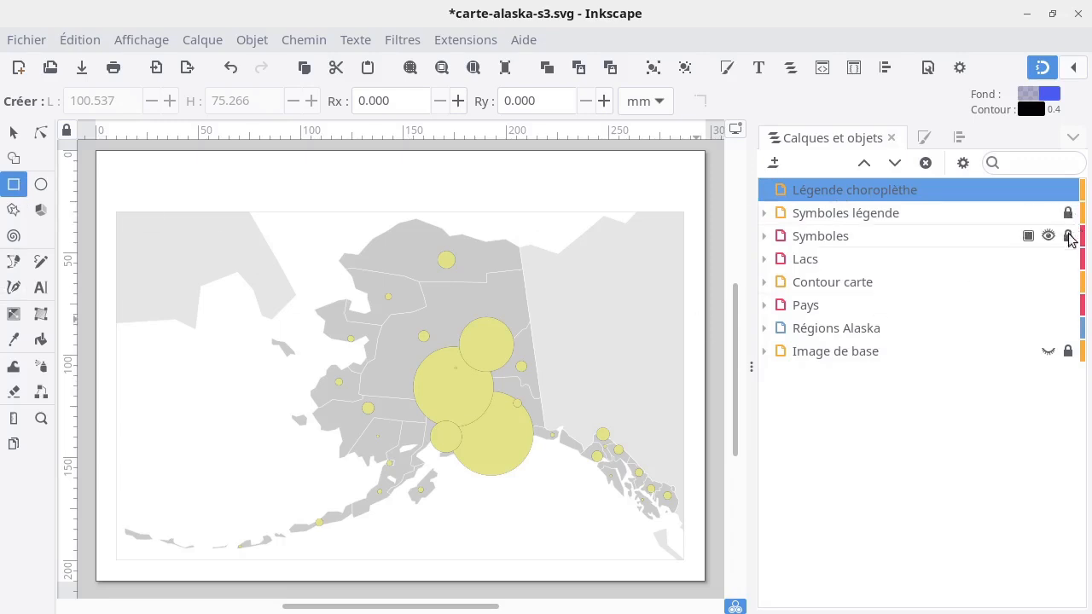
click(1068, 235)
click(1068, 258)
click(1068, 282)
click(1068, 304)
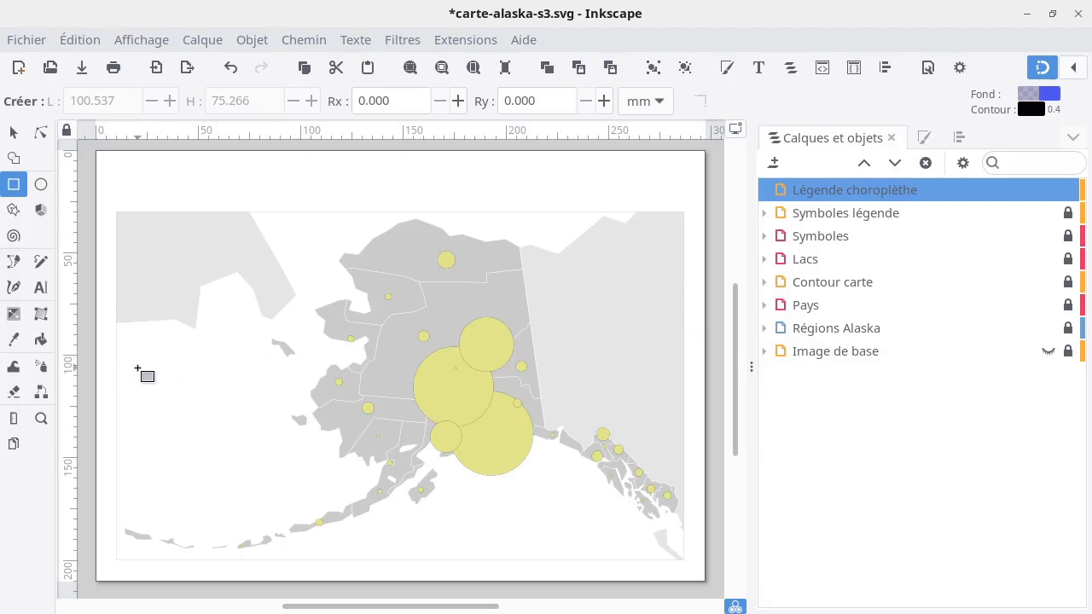
Draw a rectangle in the empty sea west of Alaska and size it 10 mm wide by 6 mm high
drag(137, 367, 159, 382)
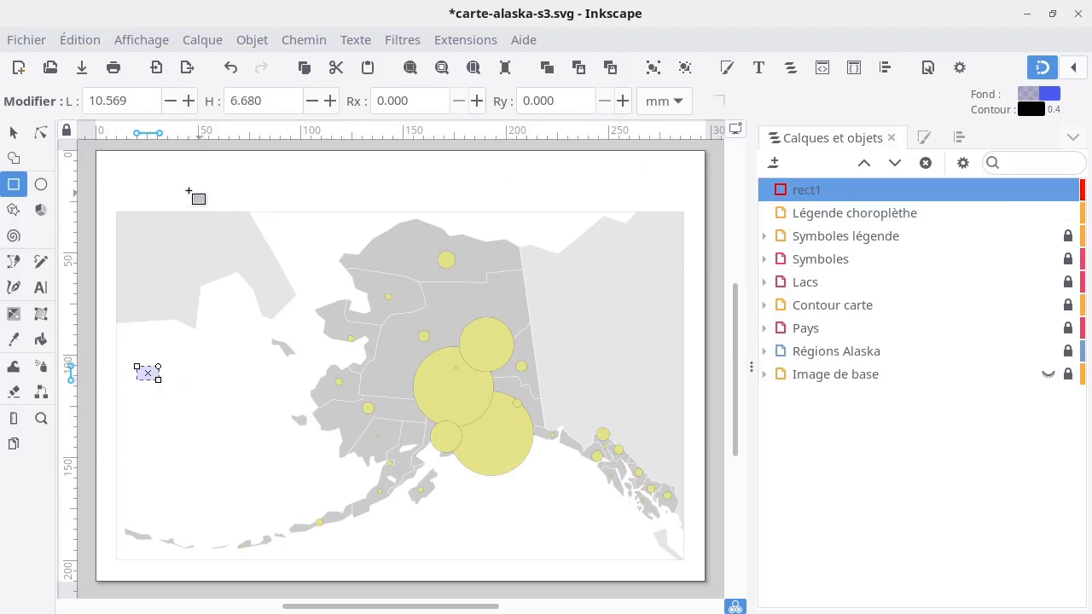
drag(135, 103, 84, 103)
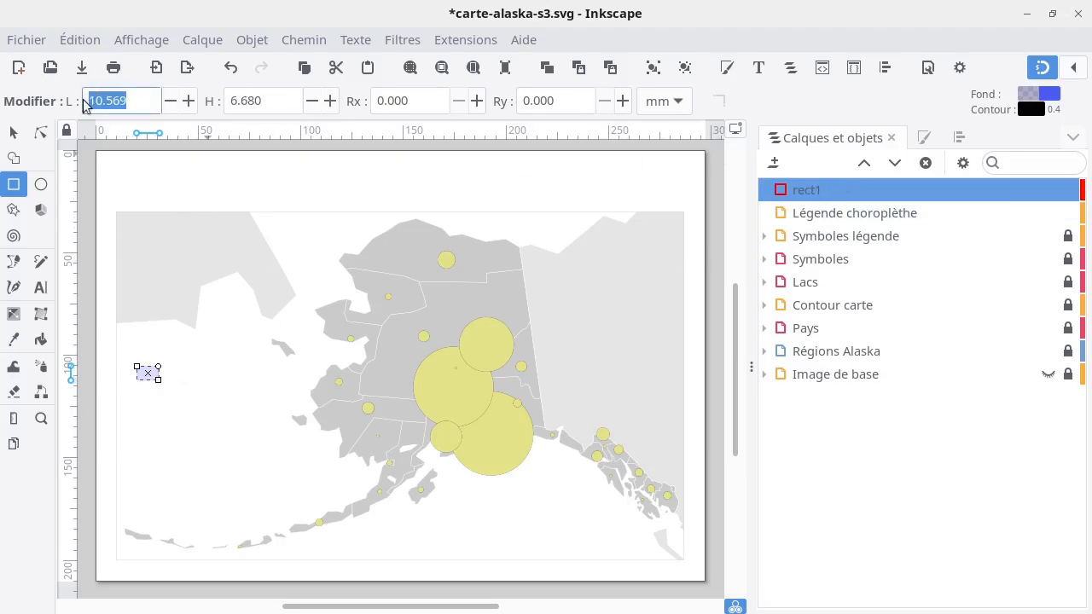
text(10)
key(Tab)
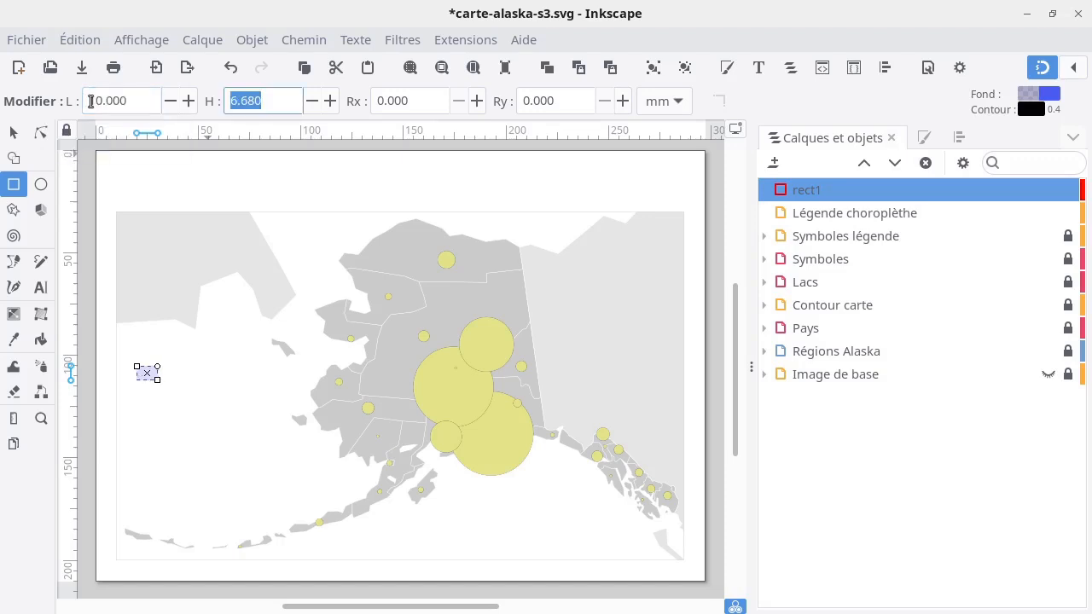
text(6)
key(Tab)
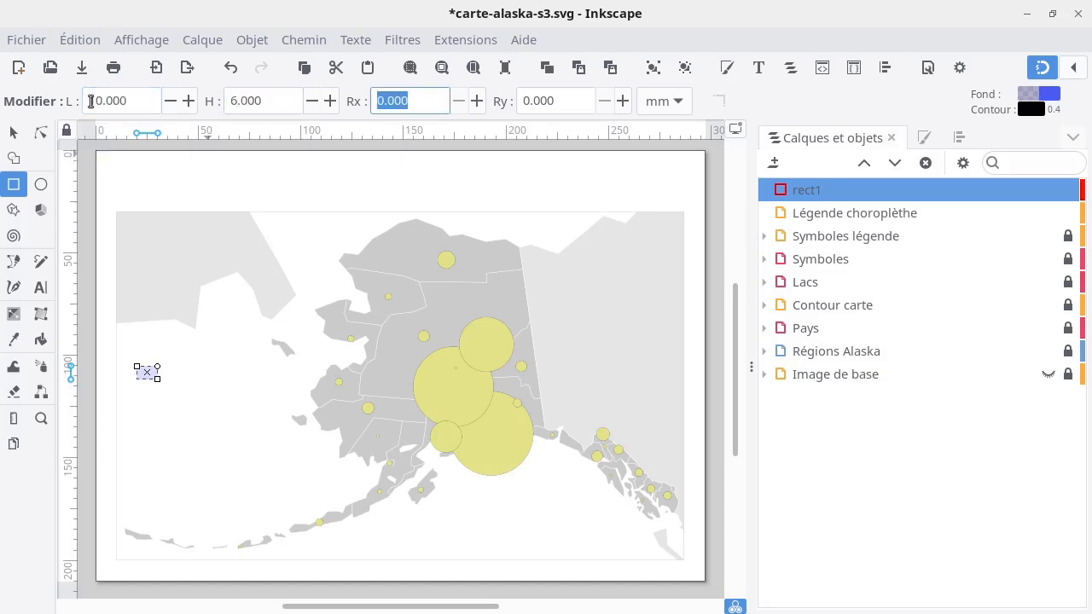
Duplicate the legend rectangle and place the copy straight below it, leaving a small gap
click(13, 132)
scroll(152, 380, up, 2)
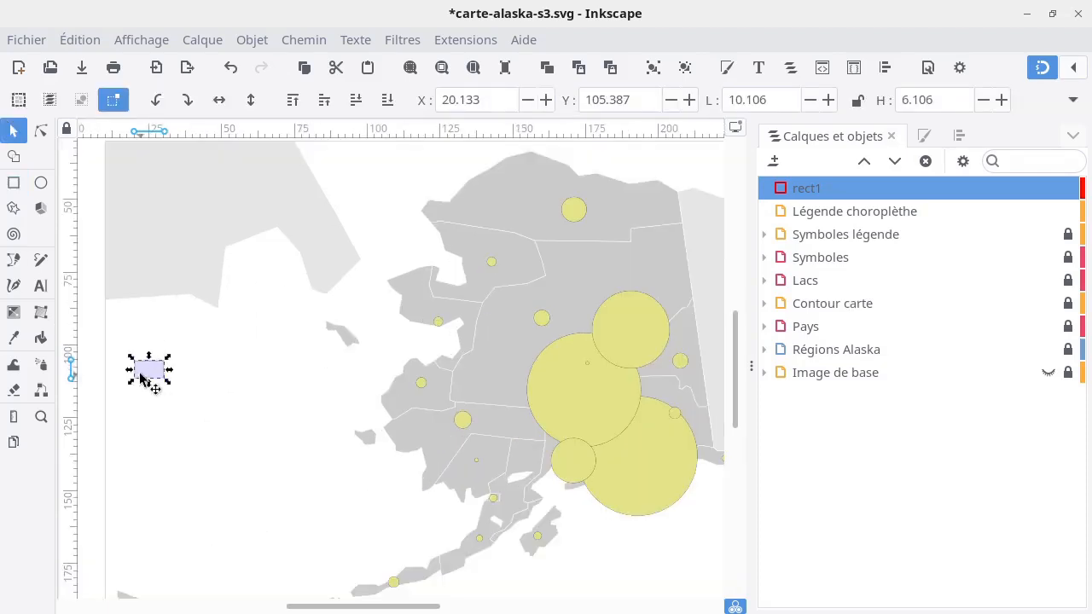
drag(191, 406, 305, 263)
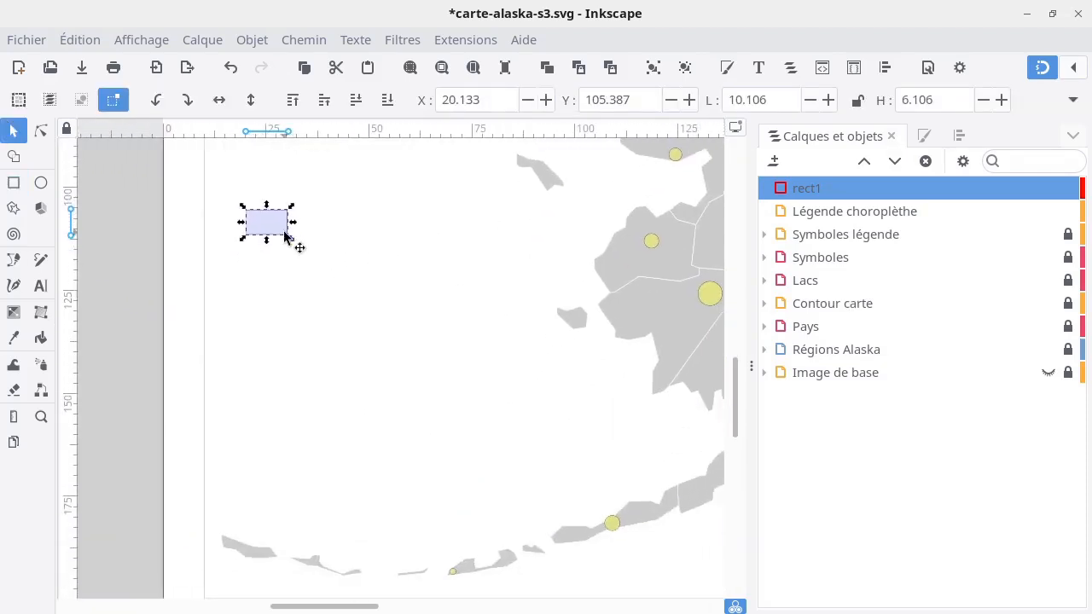
click(273, 225)
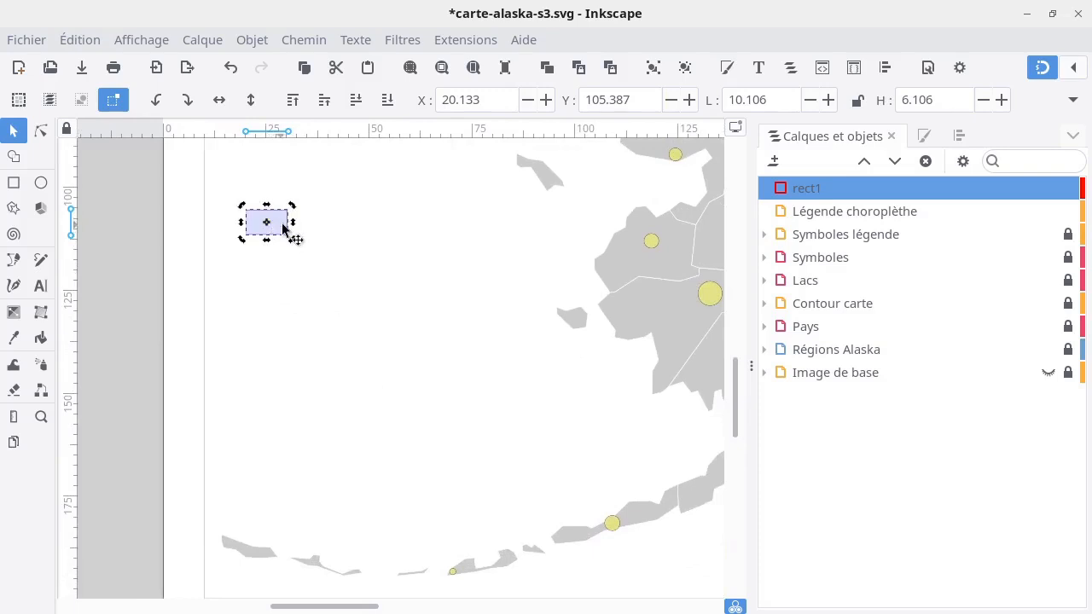
click(281, 307)
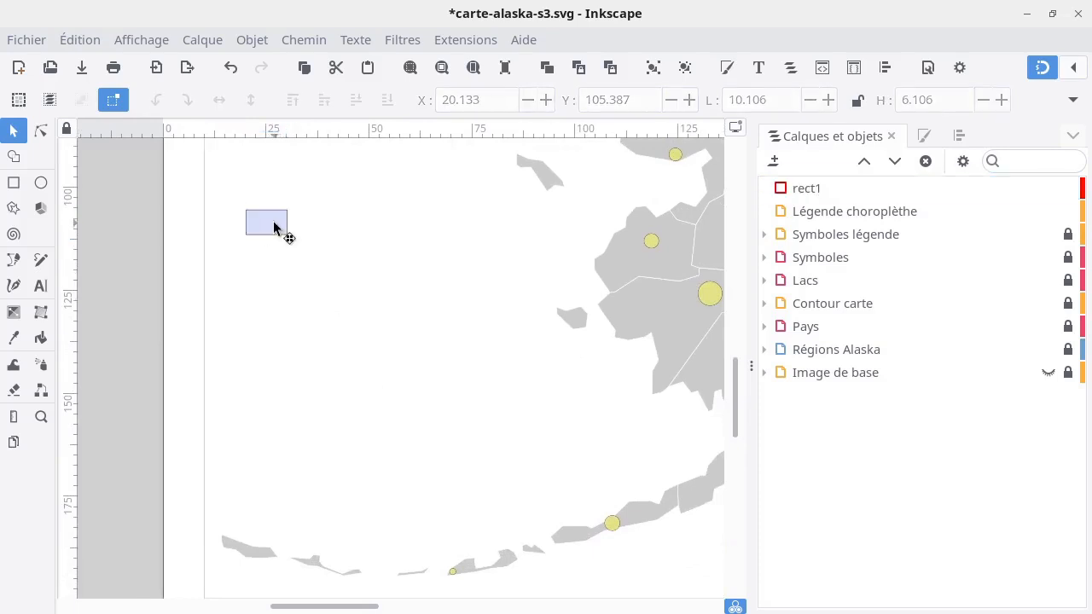
right_click(274, 226)
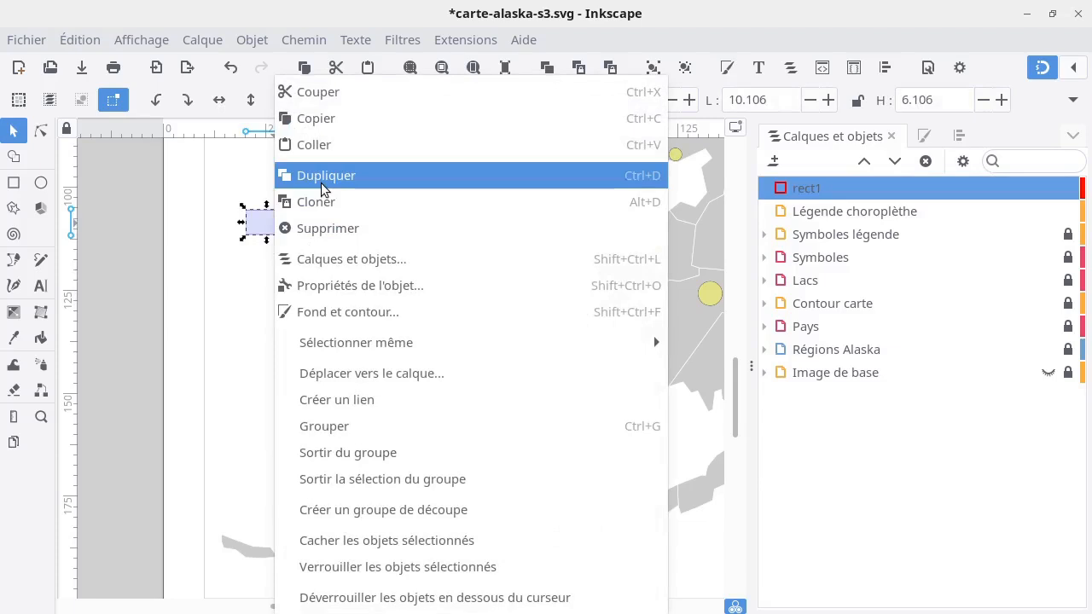
click(294, 175)
drag(273, 243, 273, 280)
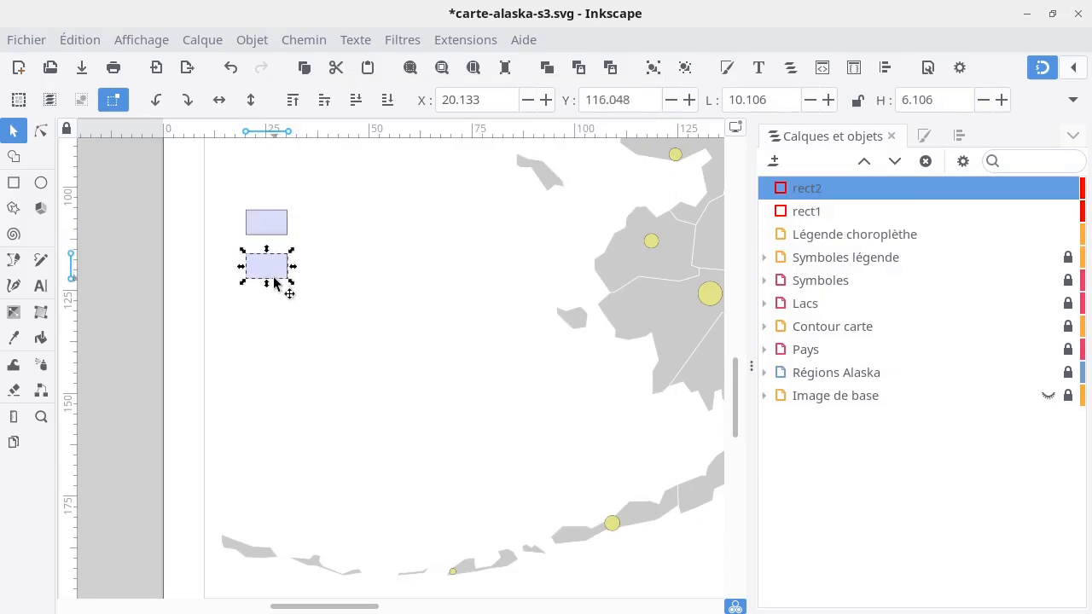
Duplicate the rectangle four more times and place the copies below to form a column of six
key(ctrl+d)
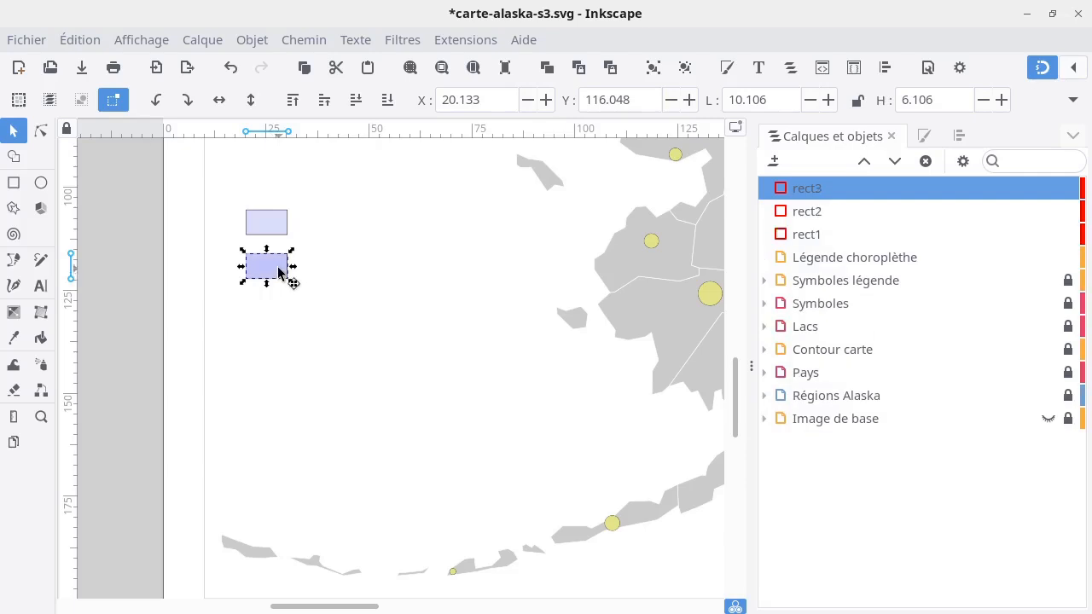
drag(279, 275, 276, 411)
key(ctrl+d)
key(ctrl+d)
key(ctrl+d)
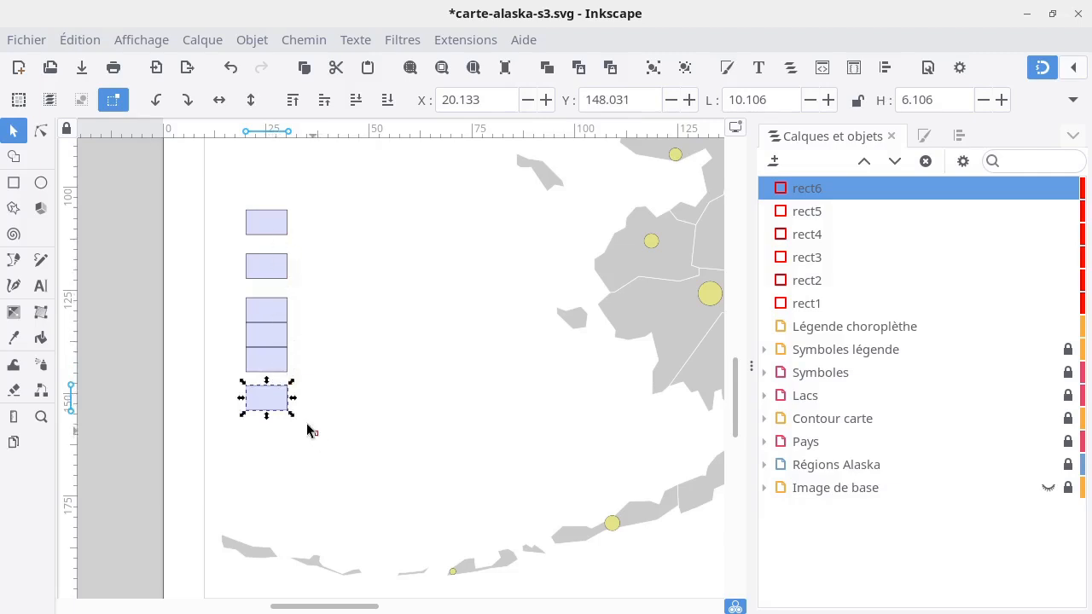
Select all six legend rectangles and open the Align and Distribute dialog
drag(314, 433, 226, 206)
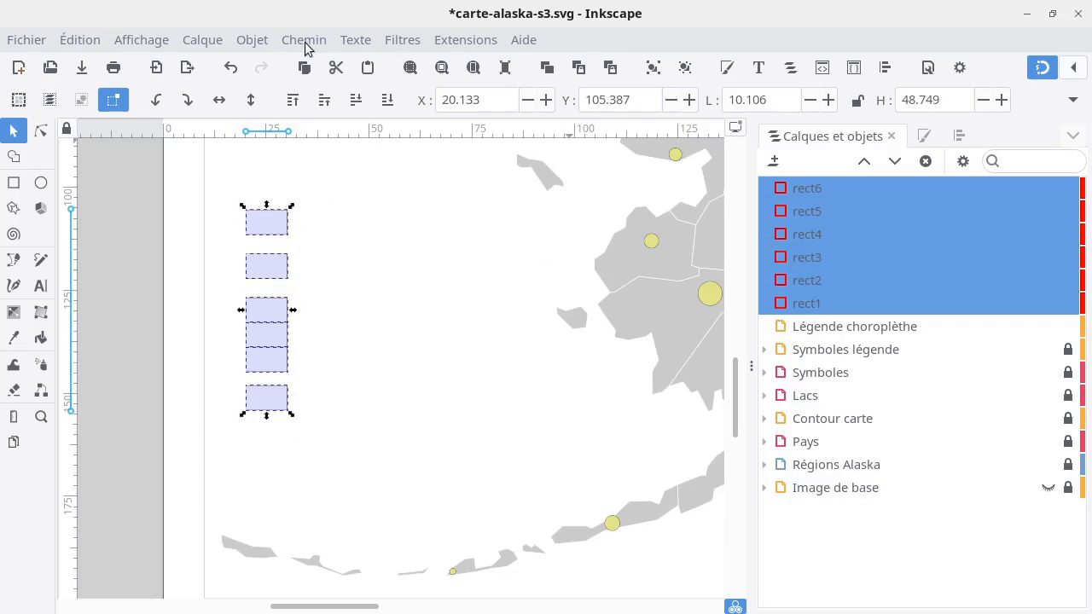
click(253, 40)
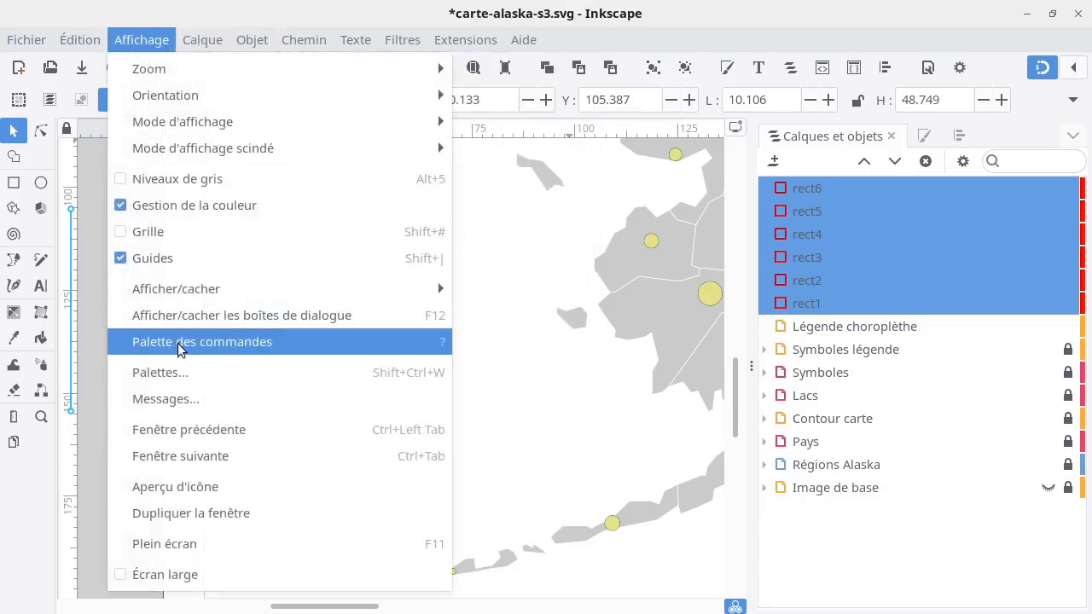
mouse_move(180, 292)
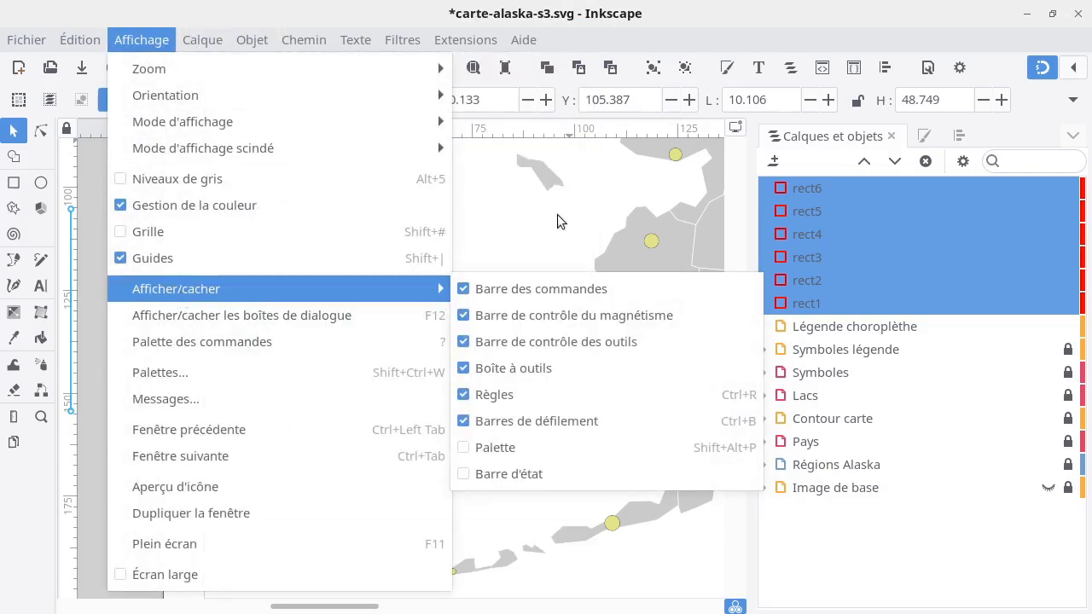
click(1066, 137)
click(1072, 137)
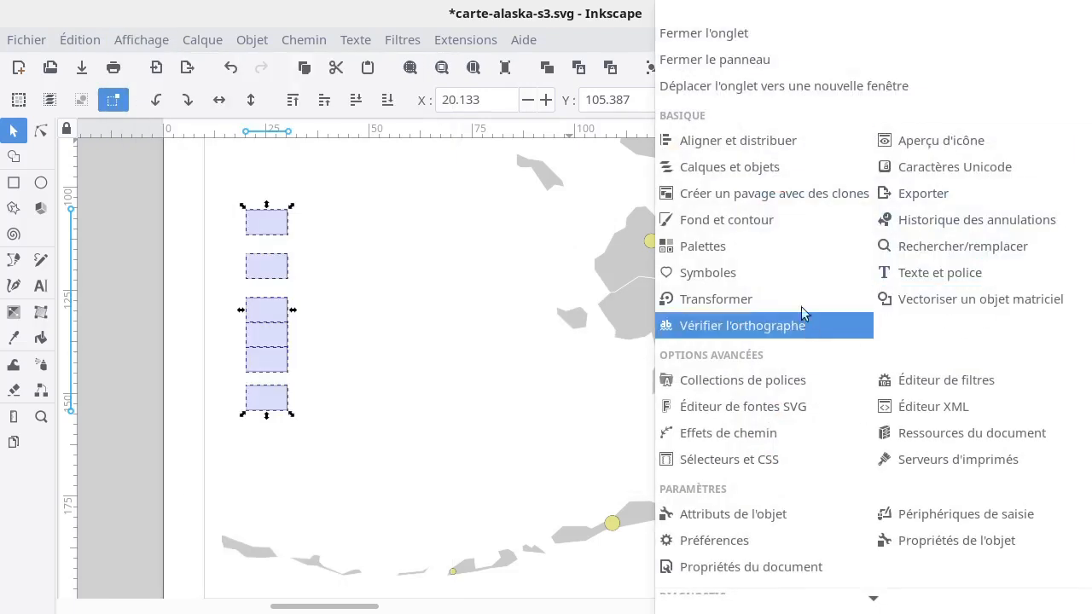
click(748, 141)
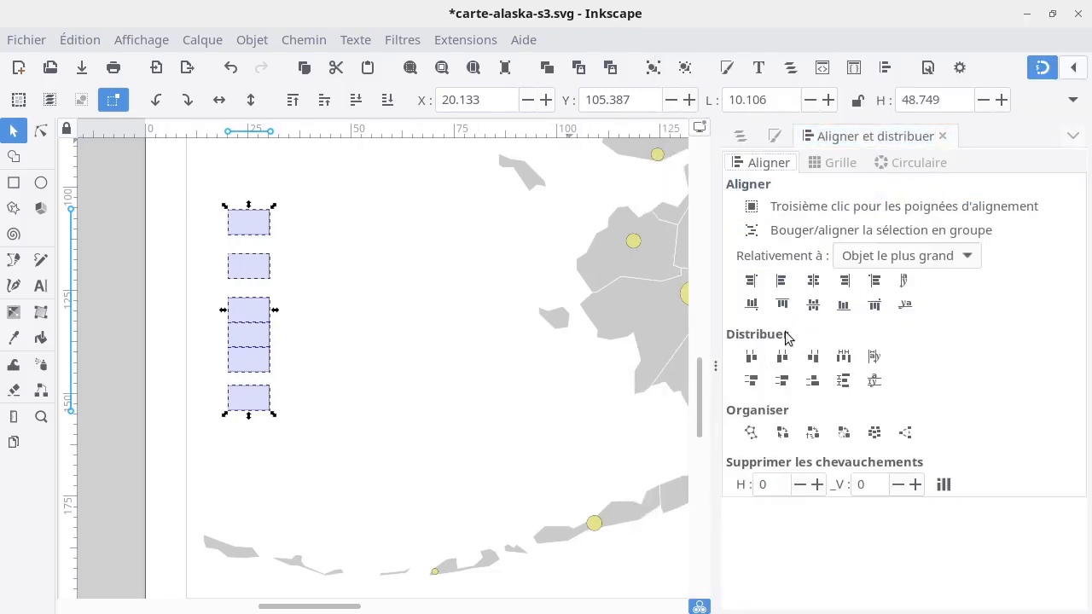
Arrange the selected rectangles in a grid of 6 rows and 1 column
click(827, 169)
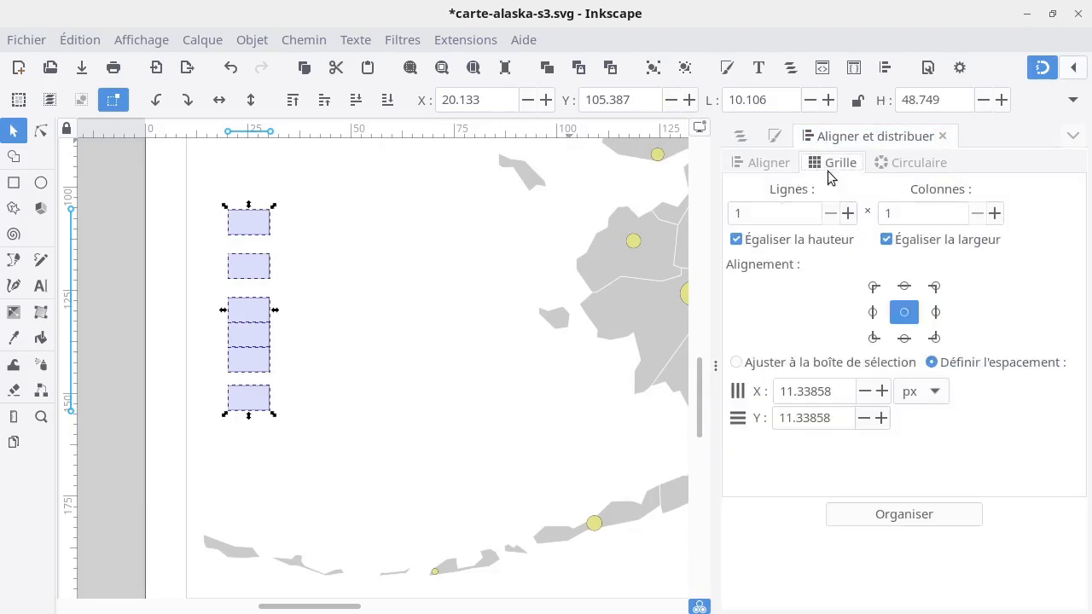
click(848, 213)
click(848, 213)
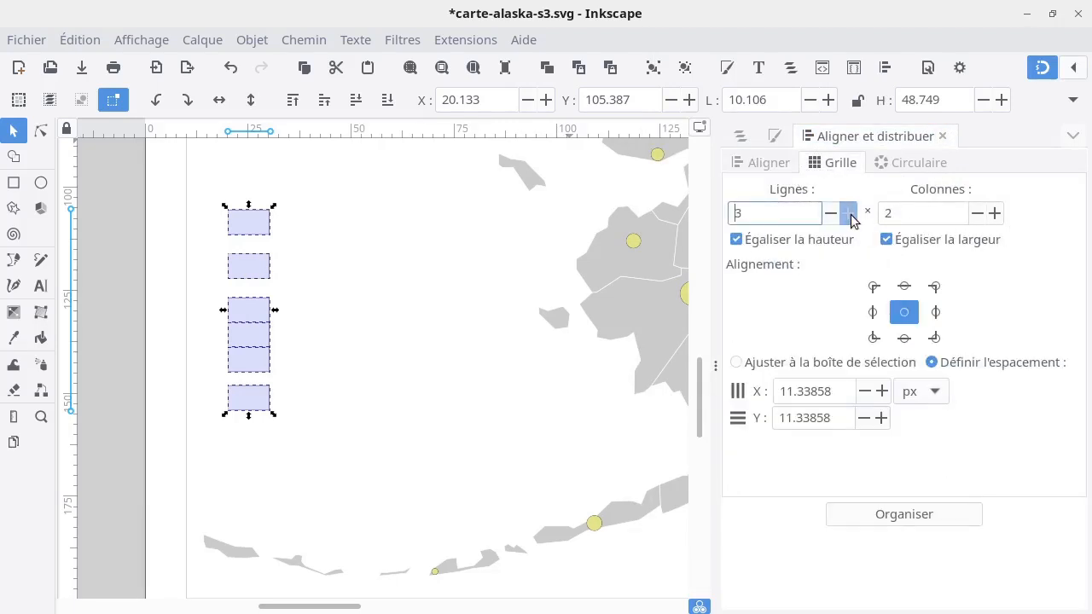
click(848, 213)
click(848, 214)
click(848, 214)
click(848, 213)
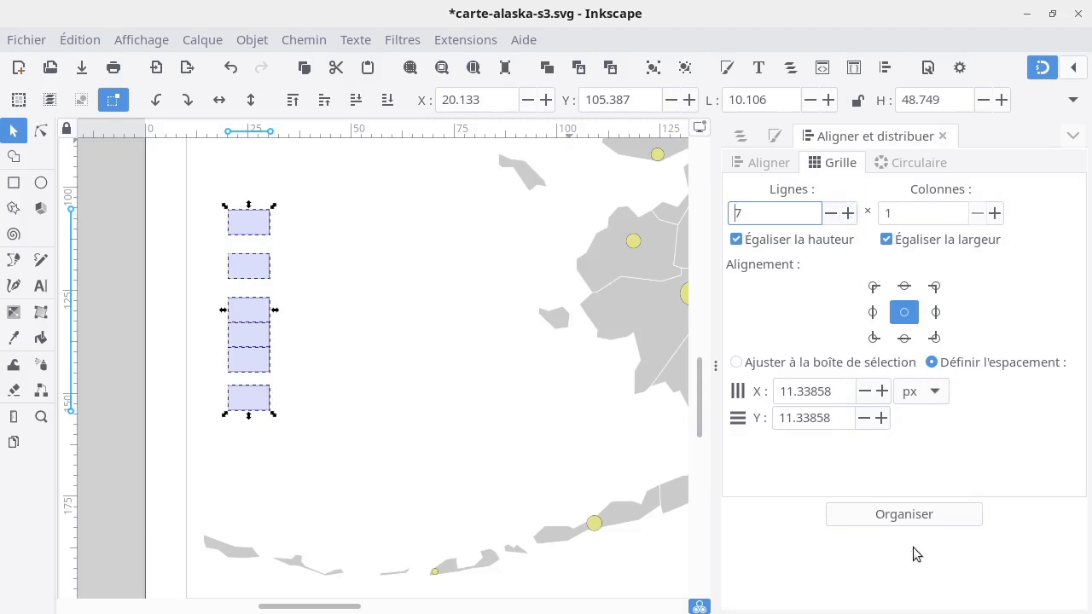
click(923, 517)
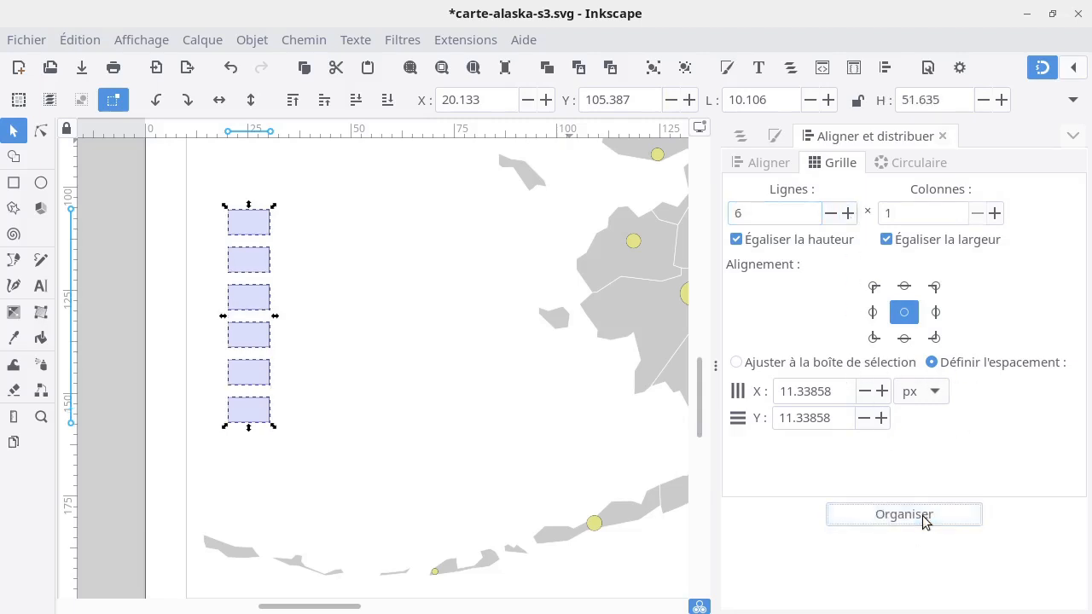
Set the grid's vertical spacing to 1.5 mm, rearrange the six rectangles with it, and deselect them
click(863, 418)
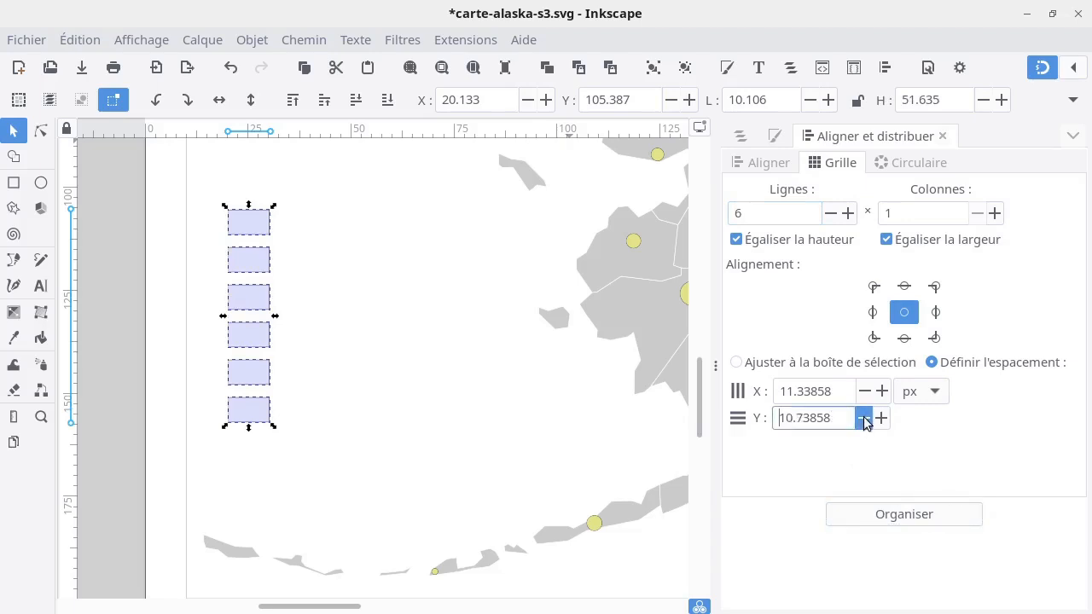
click(863, 418)
drag(841, 418, 777, 410)
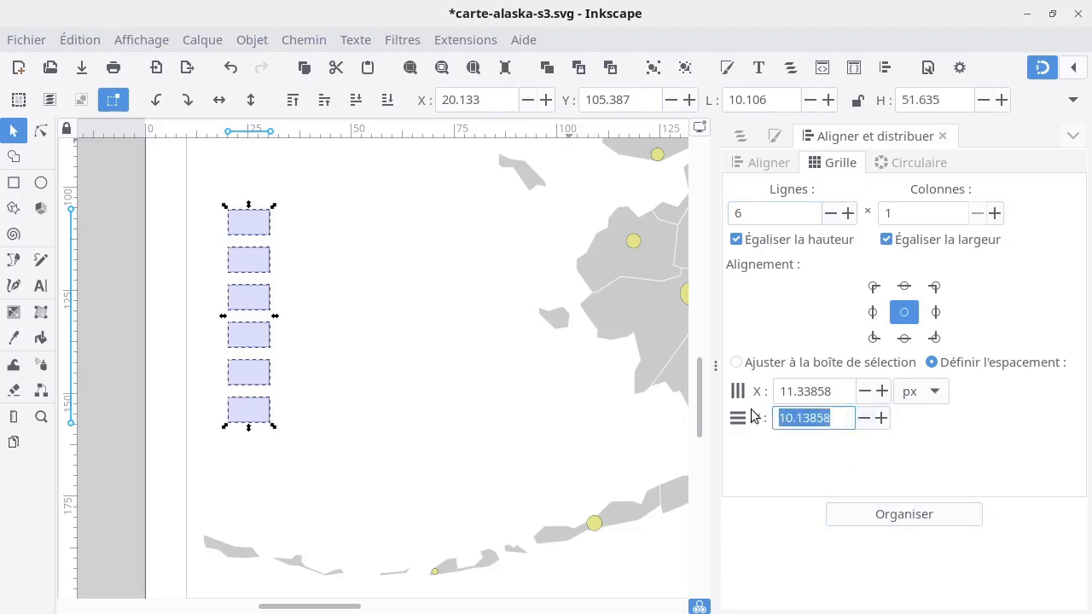
click(930, 393)
click(911, 360)
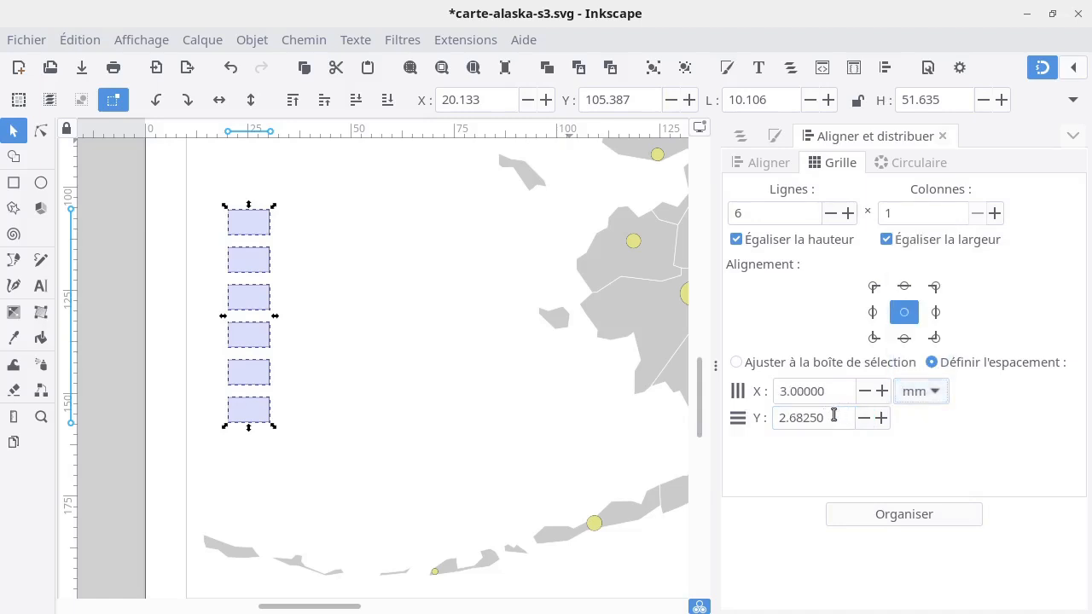
drag(833, 415, 770, 412)
text(1.5)
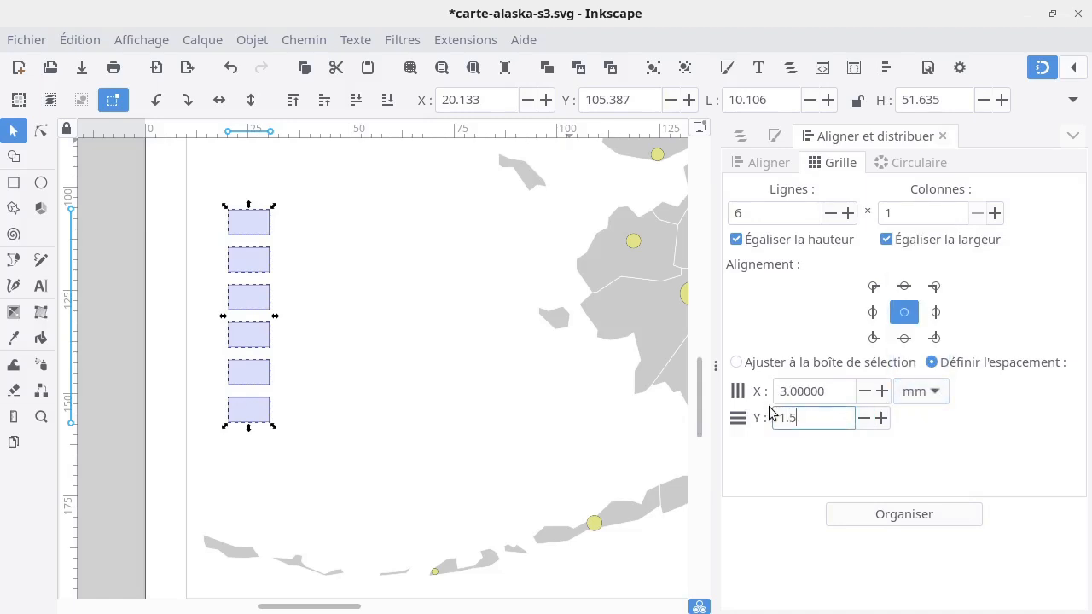
click(938, 520)
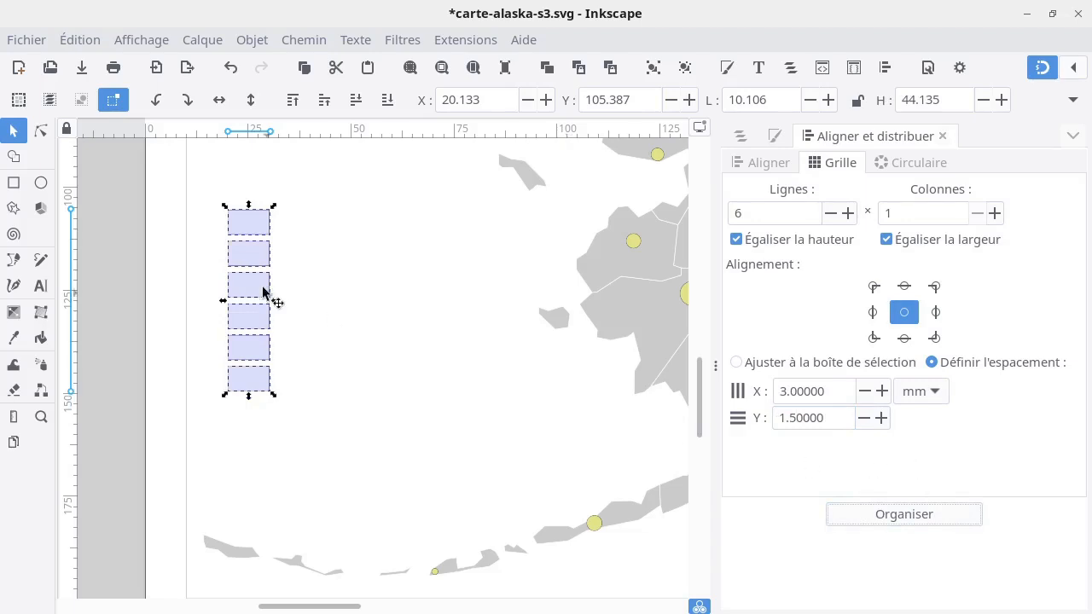
click(304, 286)
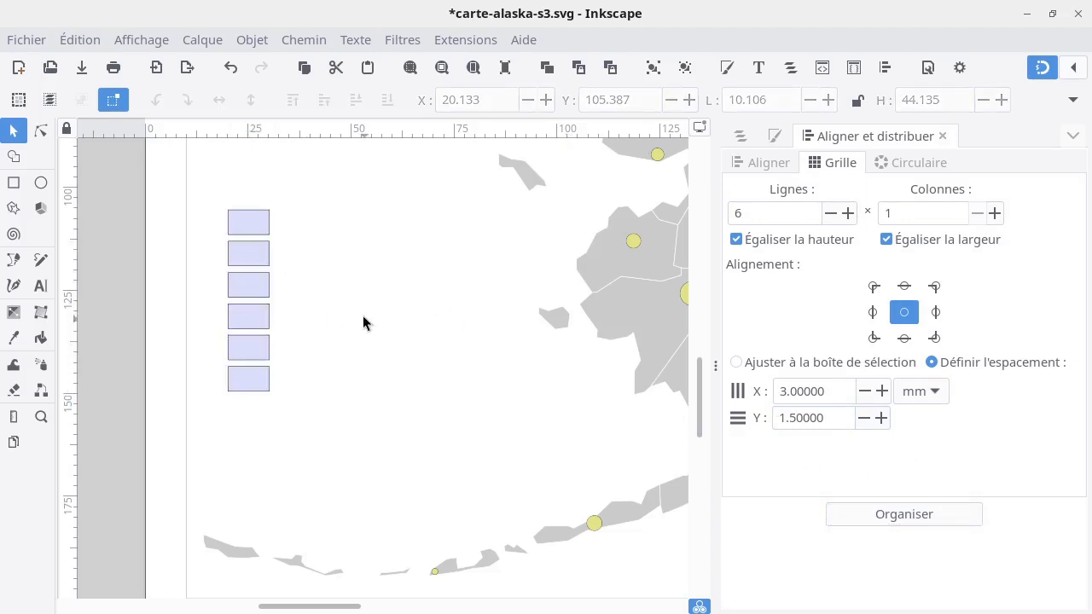
Show the lowest legend rectangle's fill settings and copy the hex code c51b7d from ColorBrewer's 8-class PiYG scheme
click(245, 383)
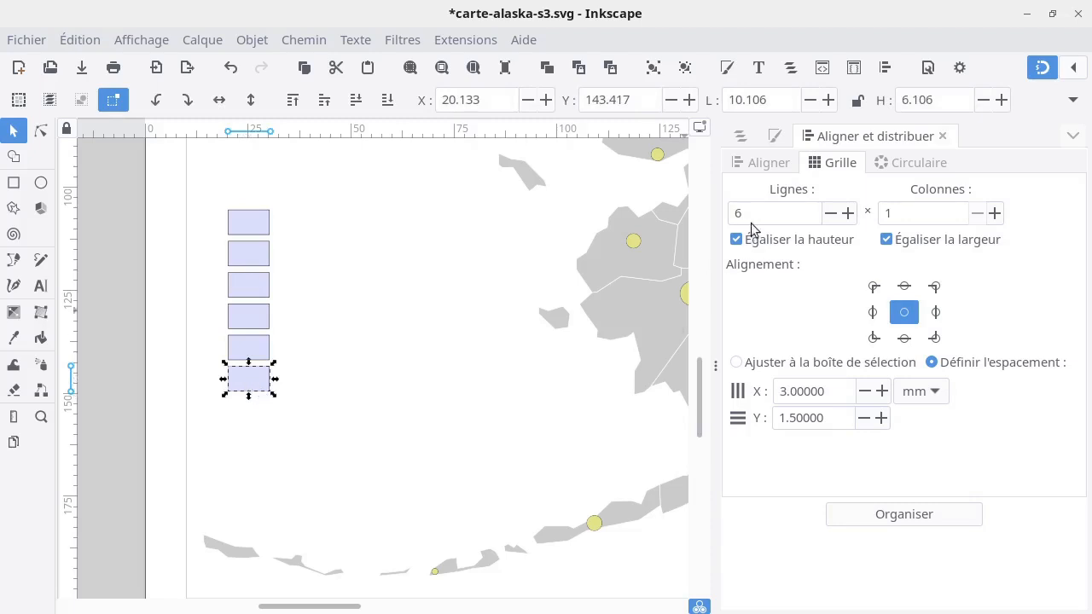
click(775, 137)
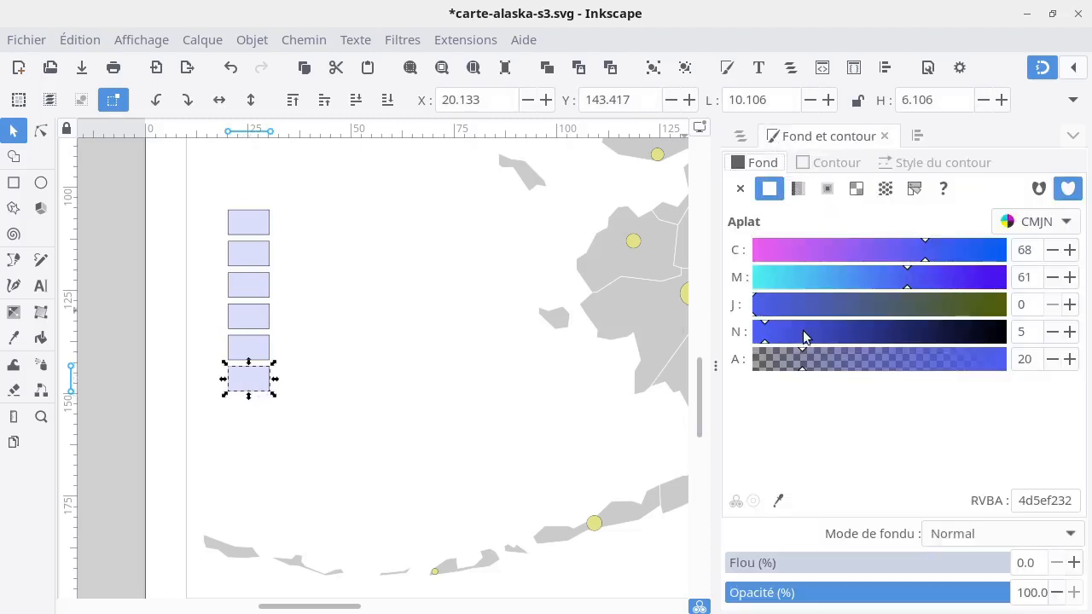
key(alt+Tab)
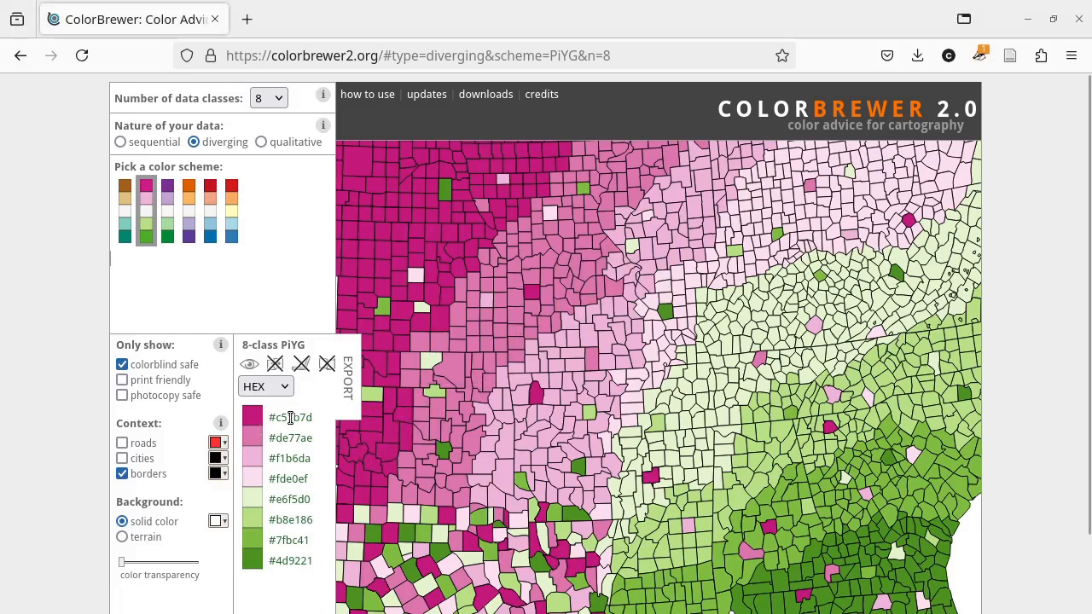
triple_click(290, 418)
key(ctrl+c)
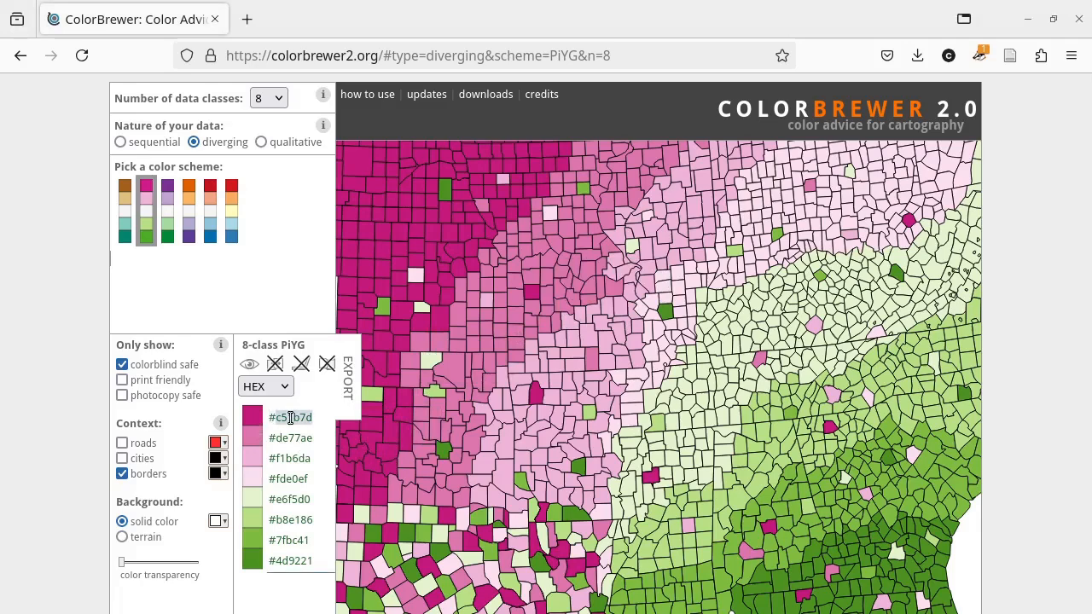
key(alt+Tab)
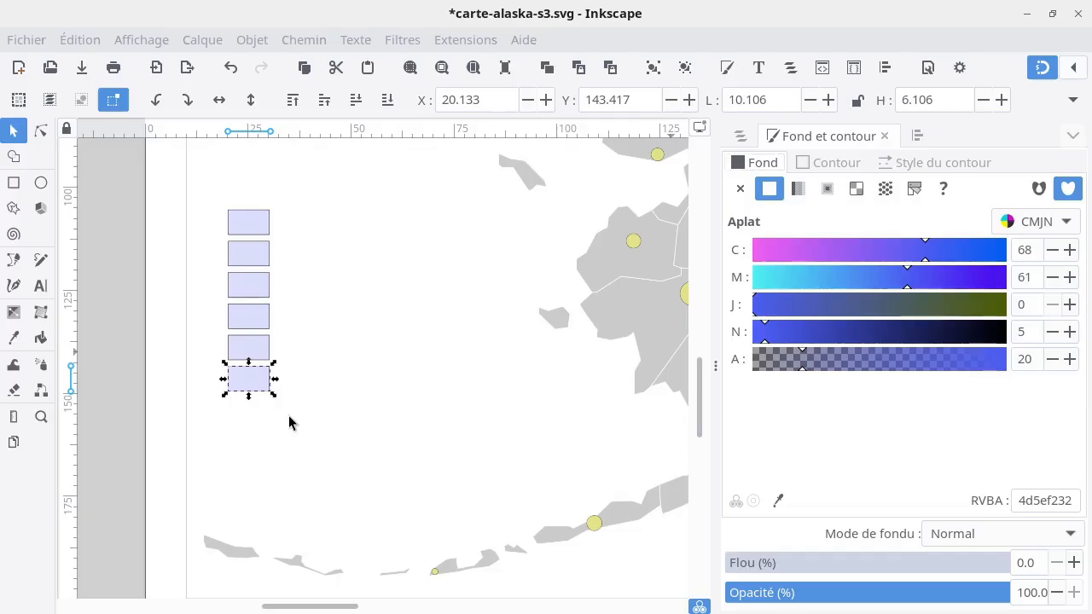
Apply the copied colour c51b7d to the lowest legend rectangle's fill and raise its alpha to 100
triple_click(1057, 501)
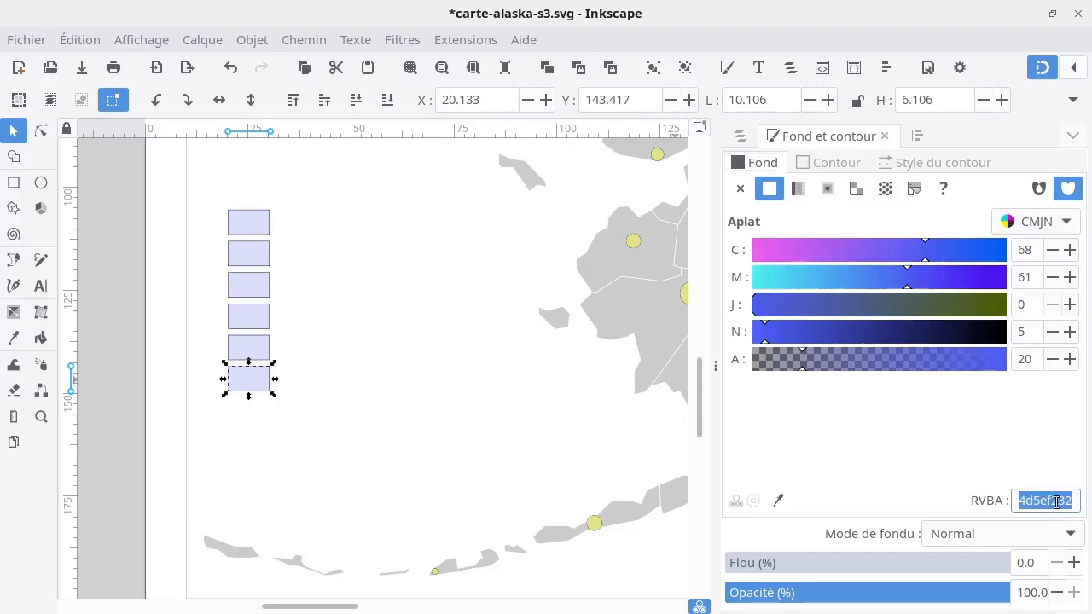
key(ctrl+v)
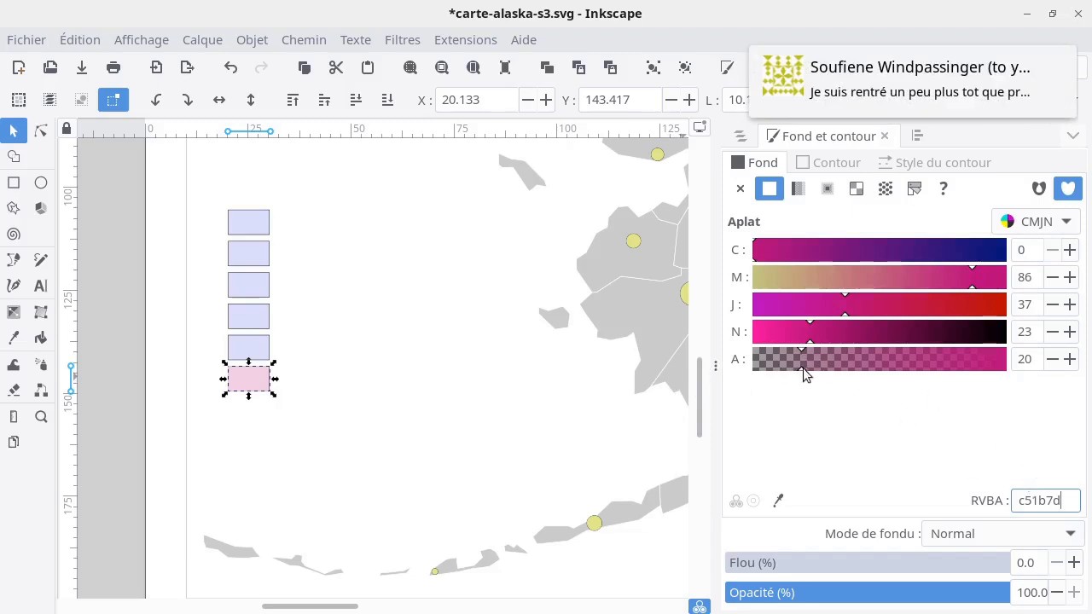
drag(803, 368, 1018, 378)
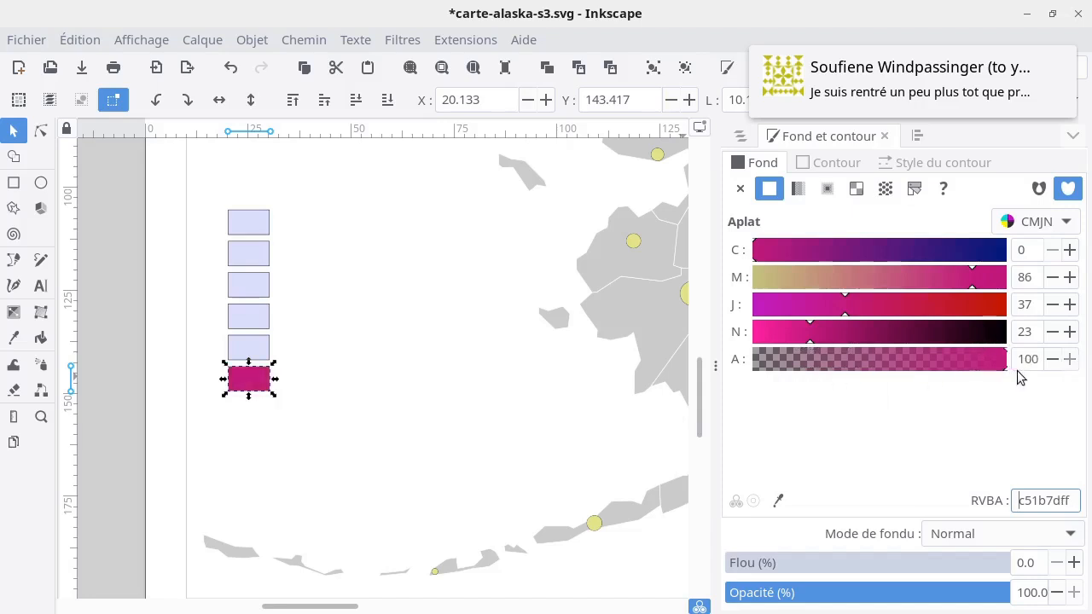
Select all six legend rectangles and set their fill alpha to 100
drag(217, 199, 296, 415)
drag(968, 361, 1015, 365)
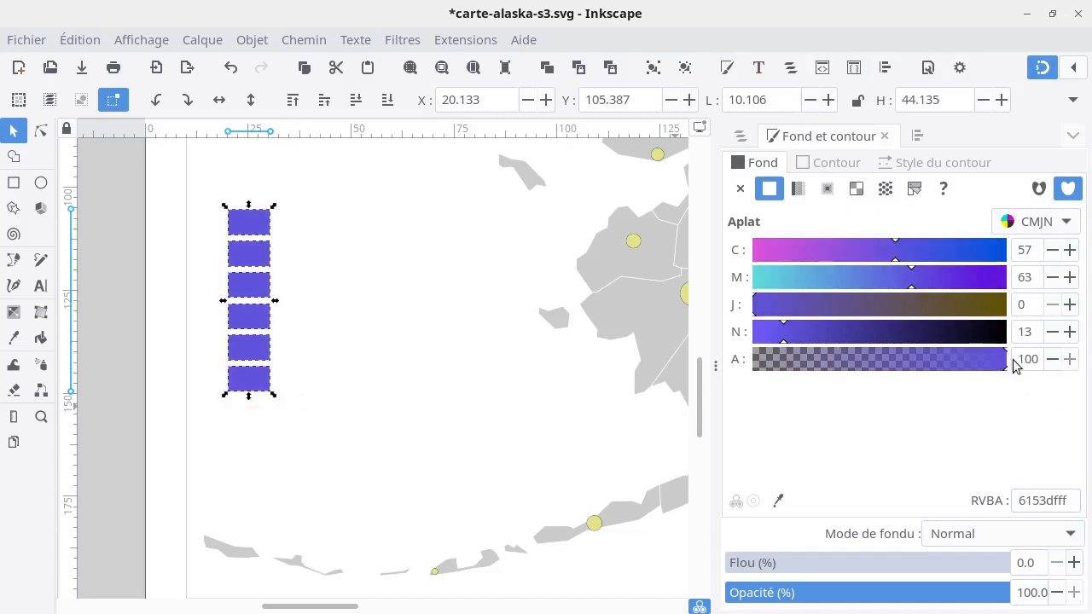
click(312, 408)
Fill only the lowest legend rectangle with the copied colour c51b7d and deselect it
click(258, 381)
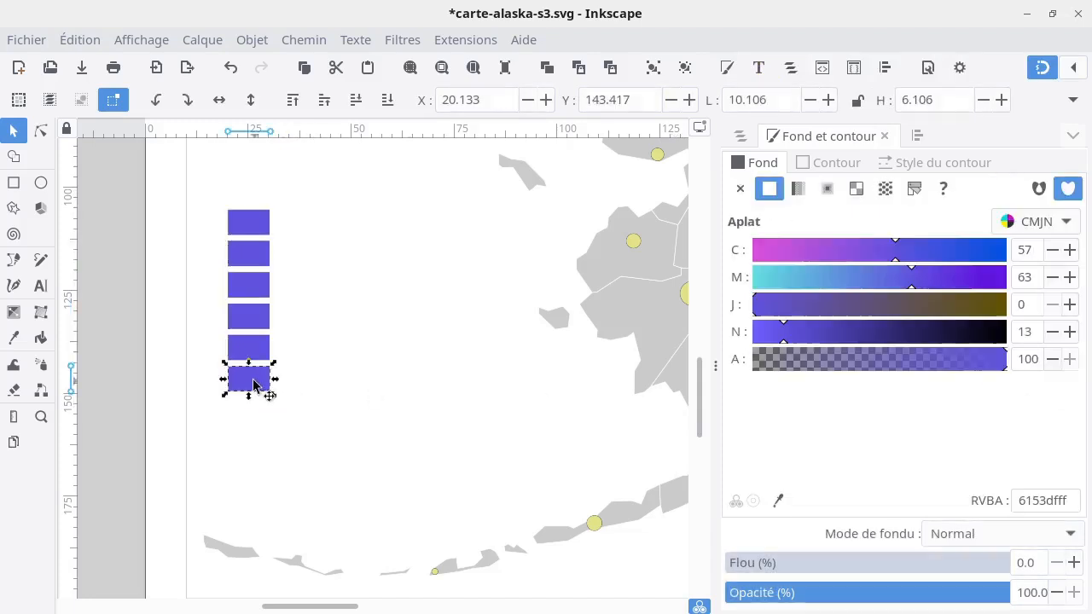
double_click(1049, 501)
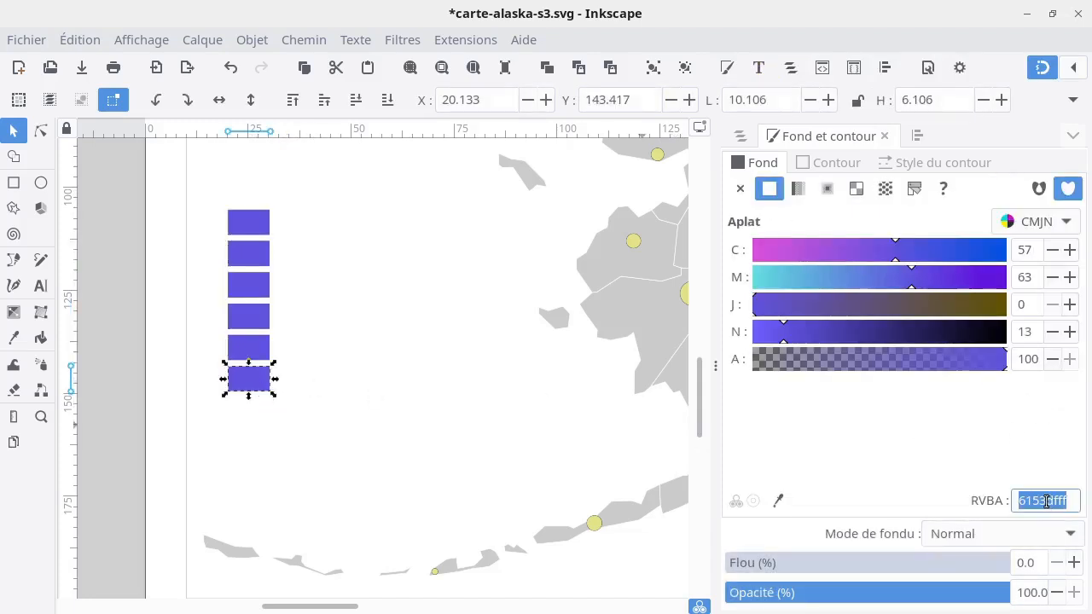
key(ctrl+v)
click(398, 390)
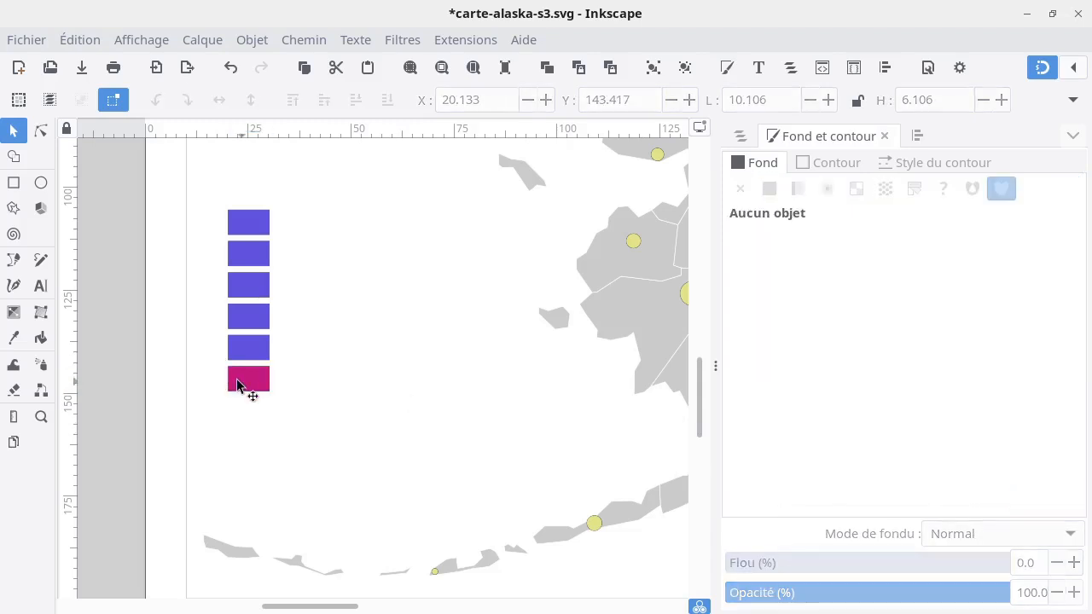
click(242, 383)
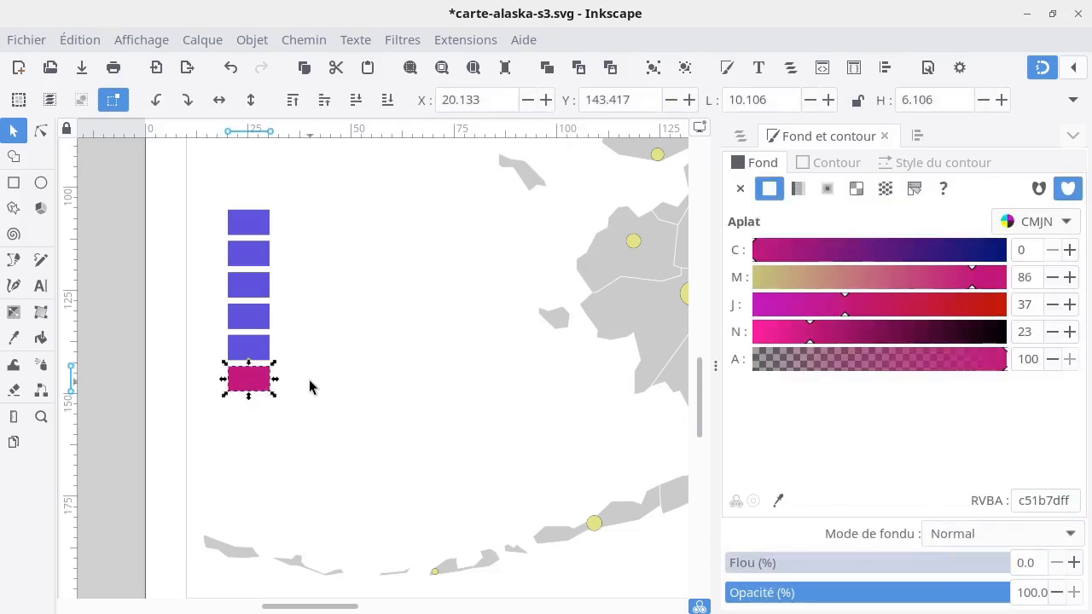
click(354, 367)
Switch to ColorBrewer and look over the export options for the 8-class PiYG scheme, including the GIMP and Inkscape palette
key(alt+Tab)
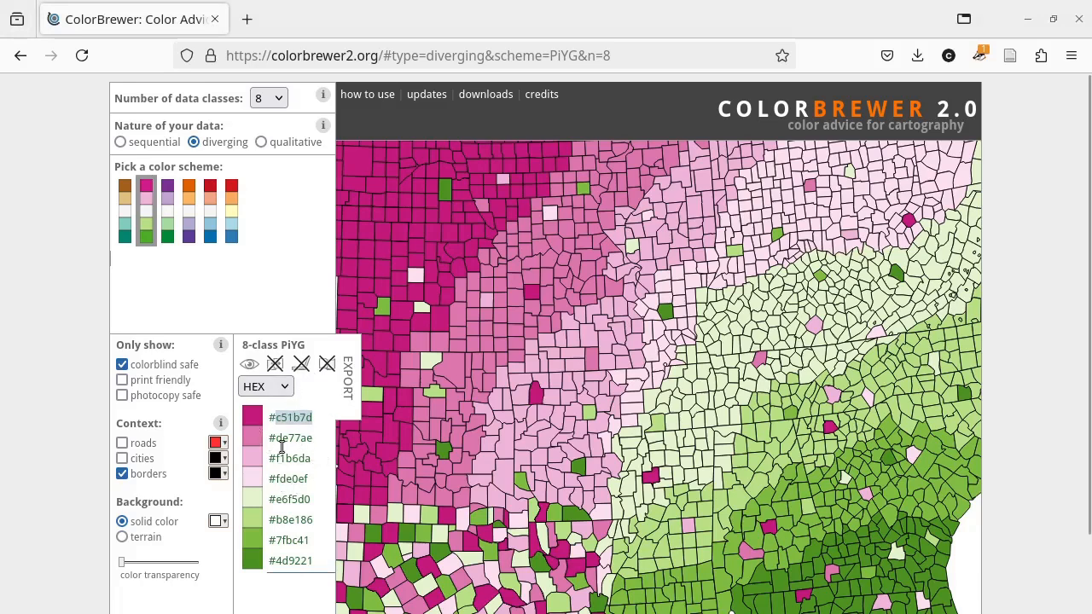
click(346, 403)
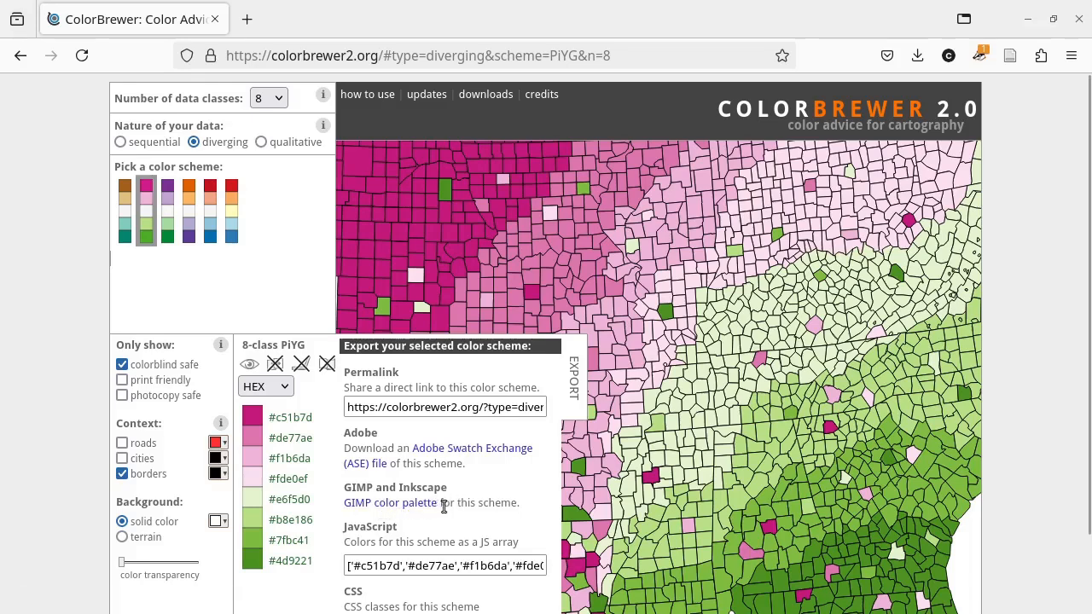
click(575, 379)
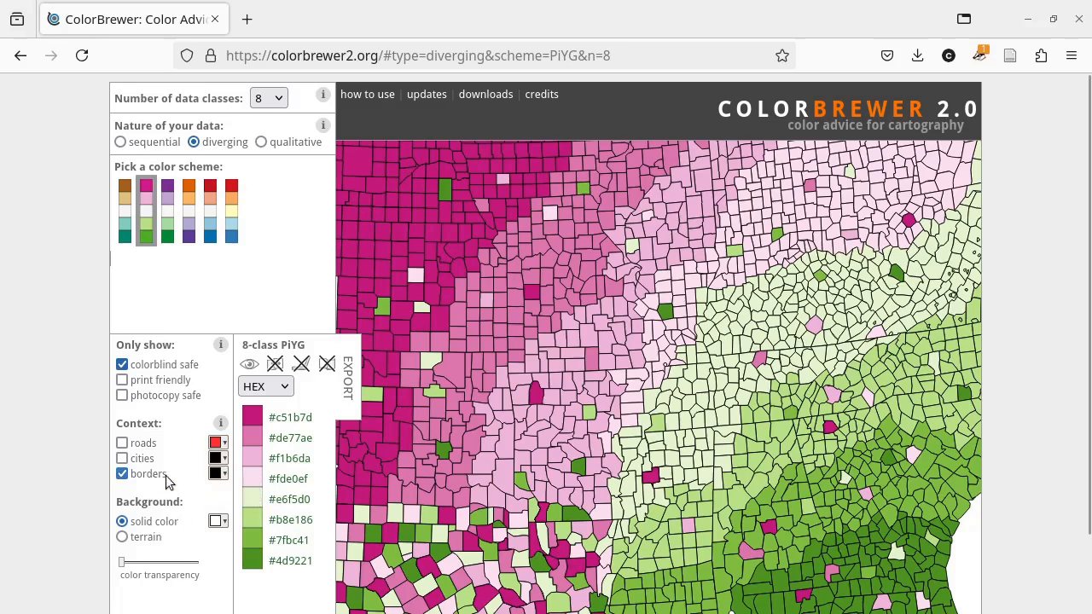
Change the border colour of the ColorBrewer preview map to white (#fff)
click(220, 474)
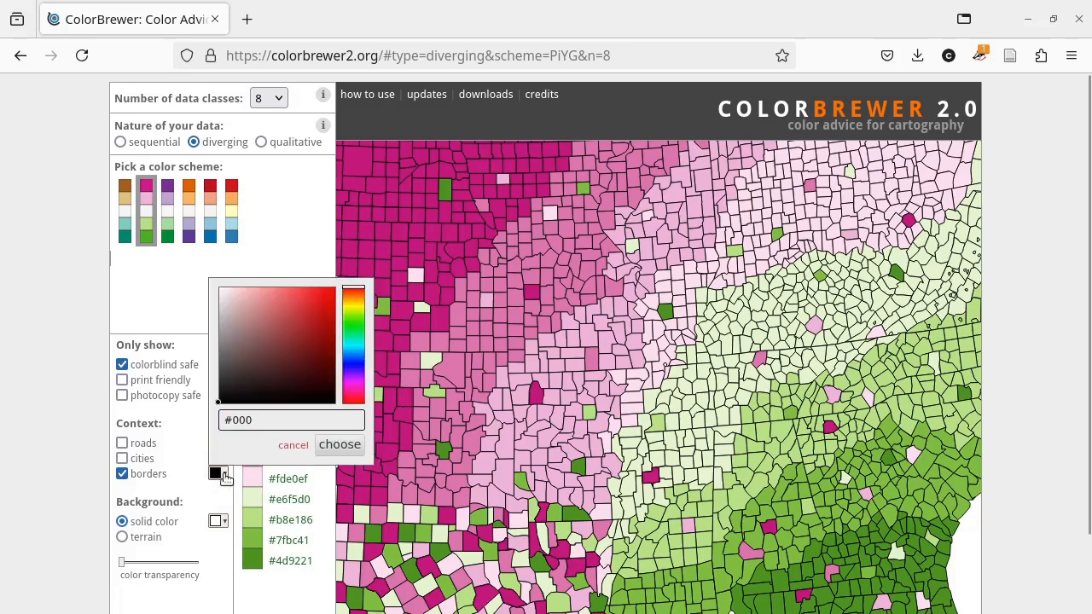
click(218, 288)
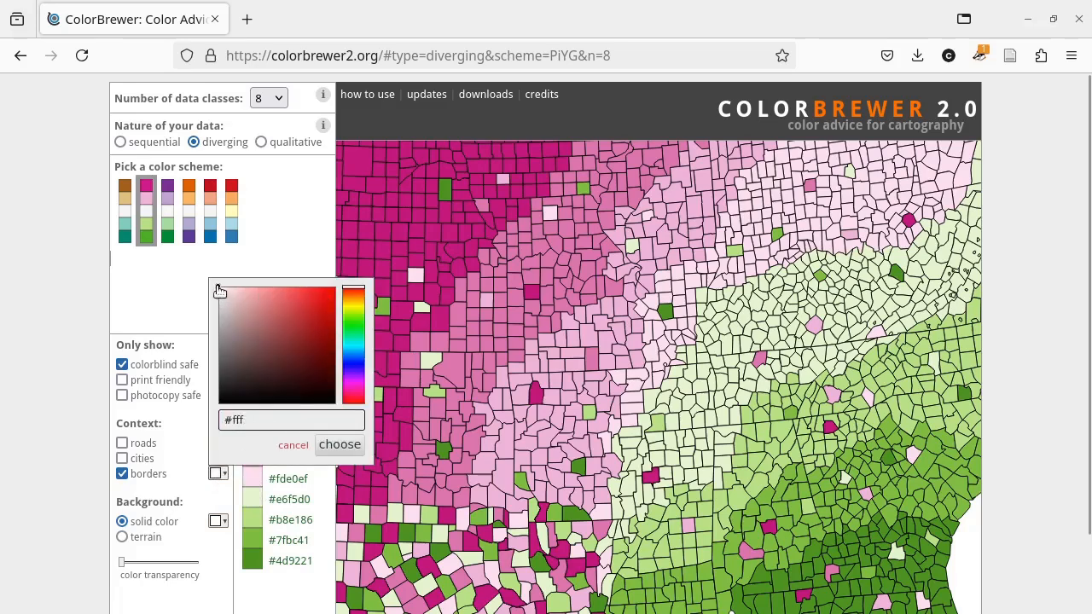
click(339, 444)
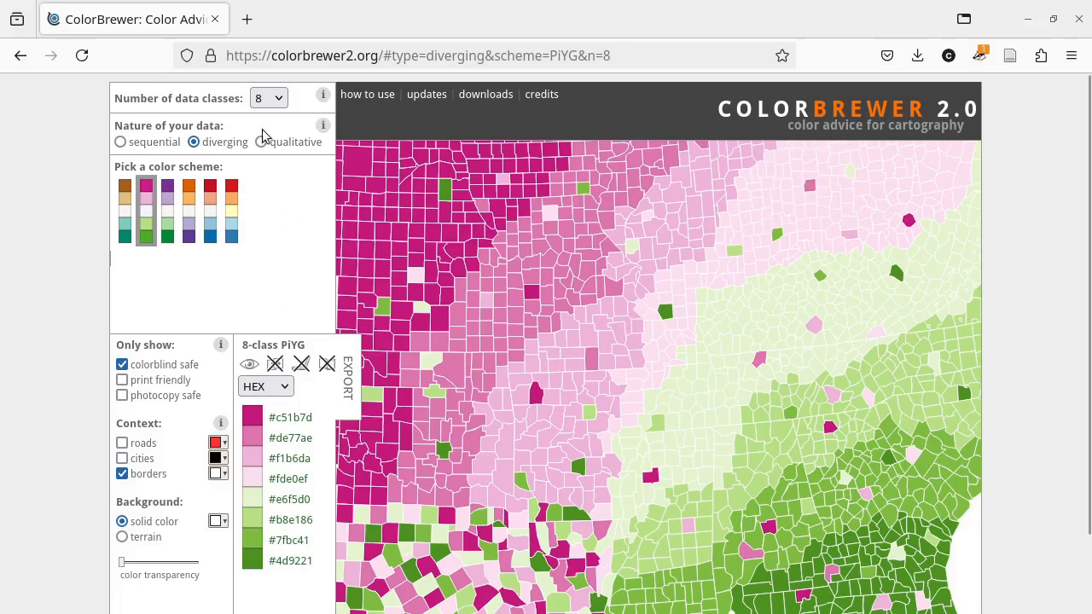
Set the number of data classes to 10 and review the PiYG scheme's hex codes and export options
click(276, 98)
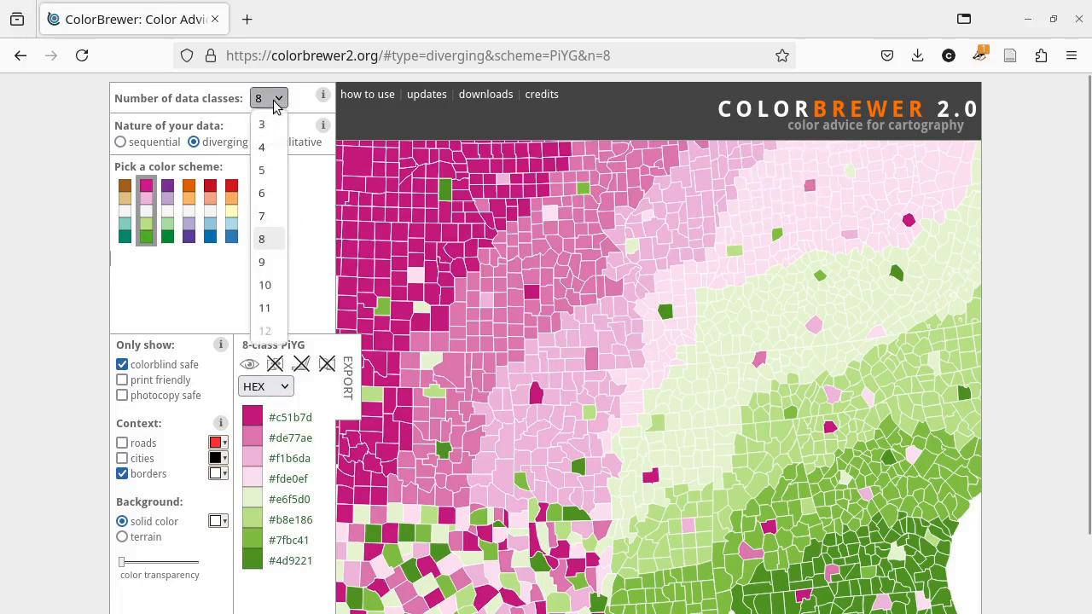
click(264, 285)
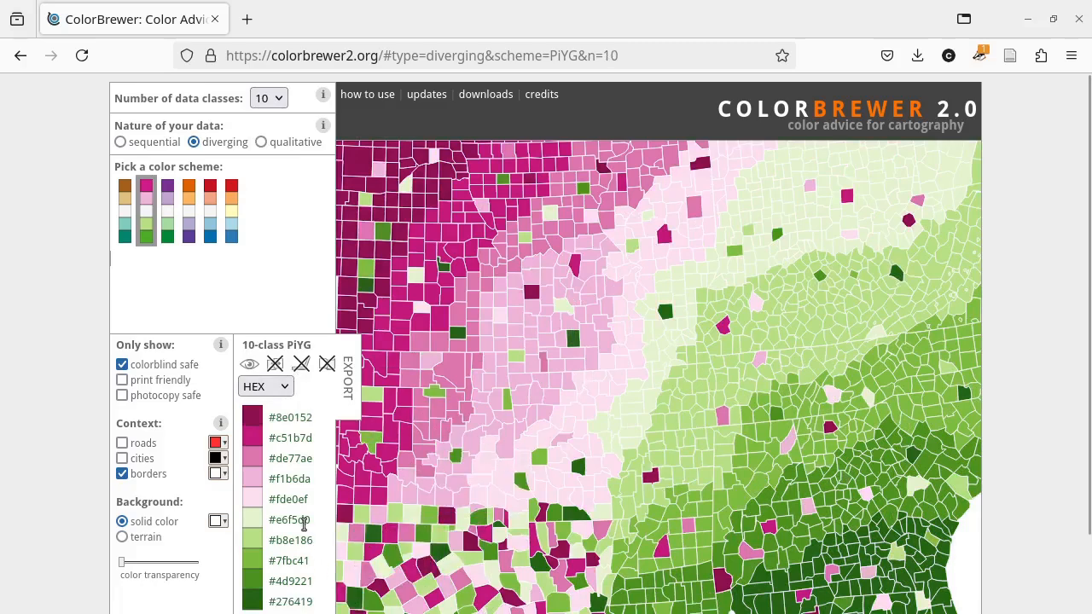
drag(272, 495, 302, 523)
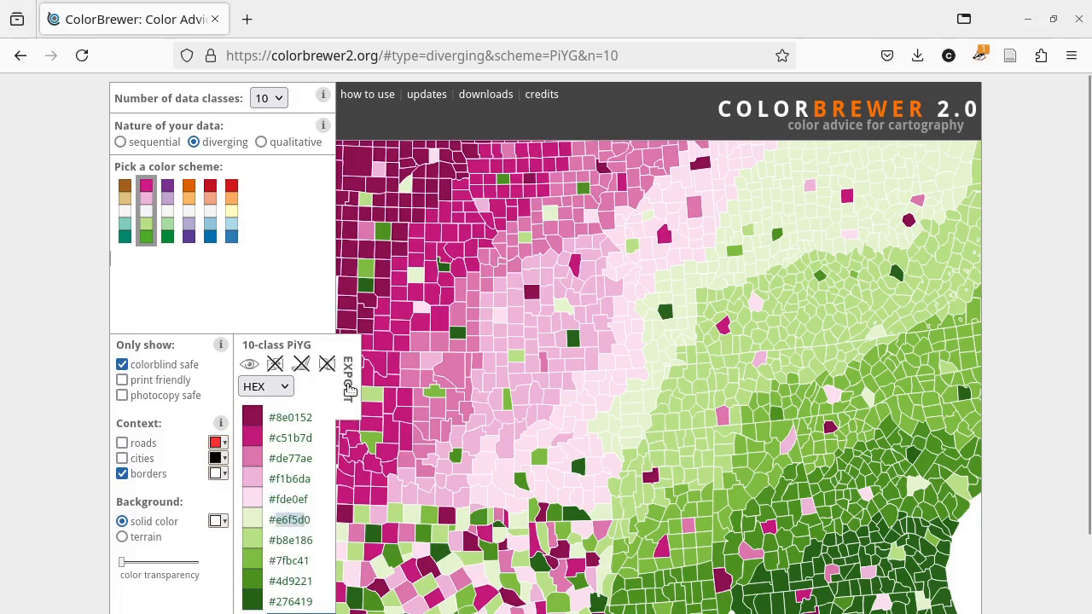
click(290, 549)
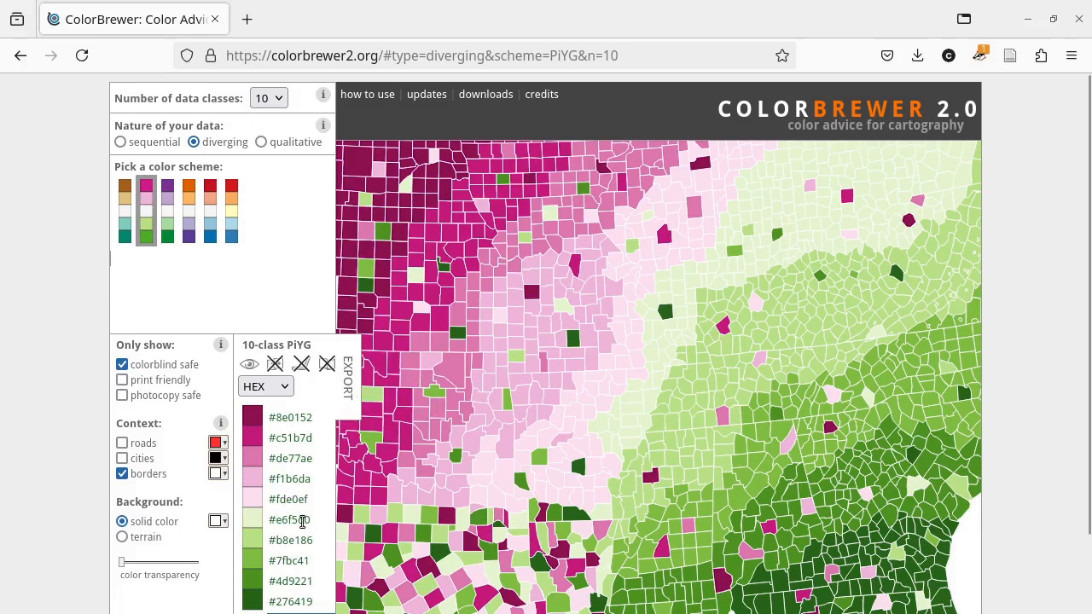
click(348, 397)
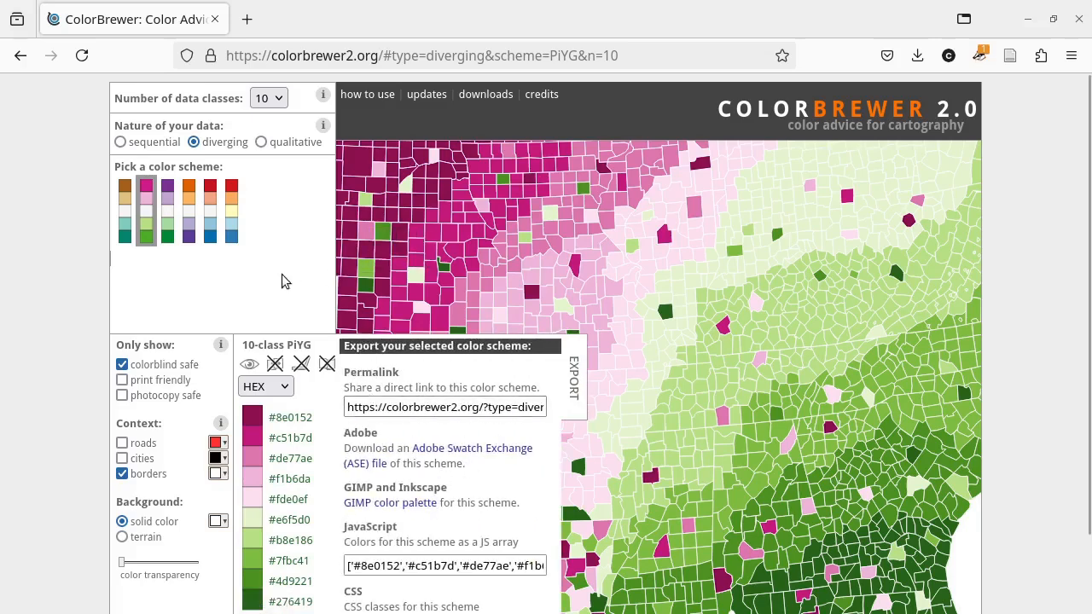
click(573, 377)
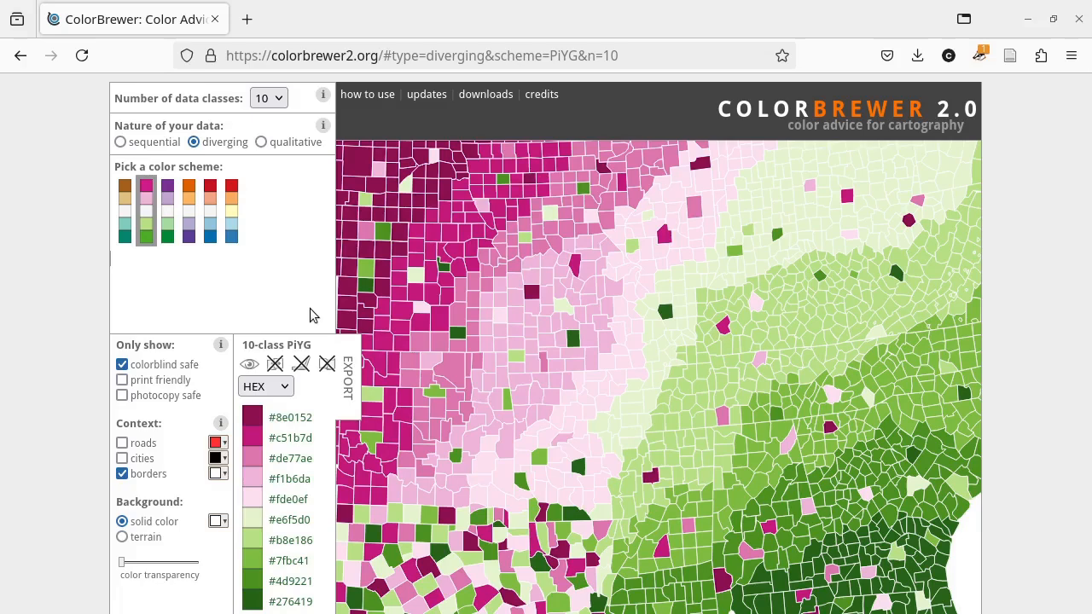
Switch to the file manager and extract palettes-colorbrewer-gpl.zip into the carto-inkscape folder
key(alt+Tab)
key(alt+Tab)
key(alt+Tab)
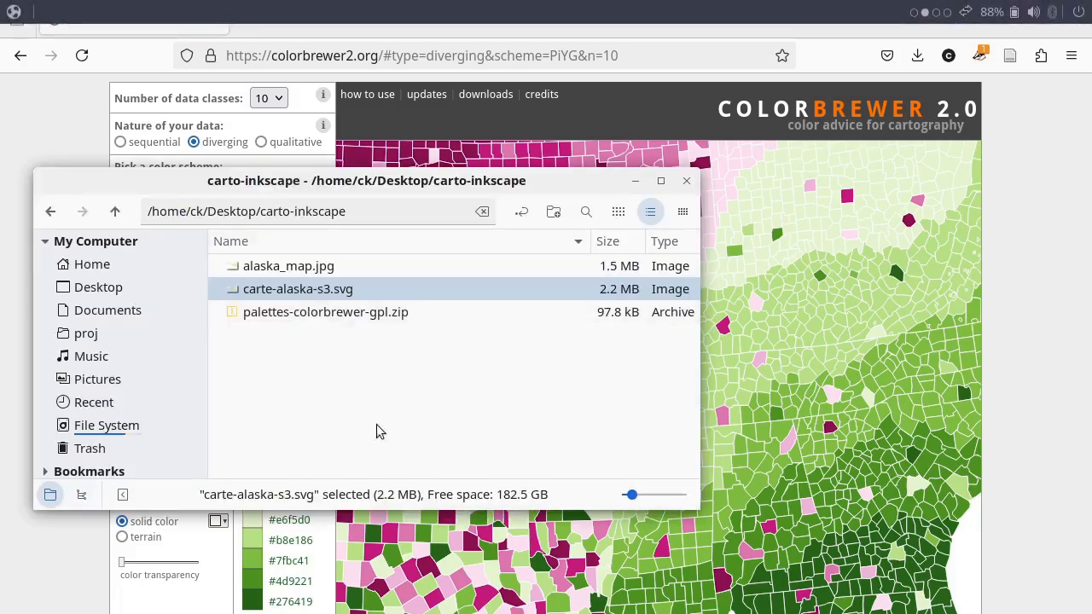
click(375, 395)
click(365, 317)
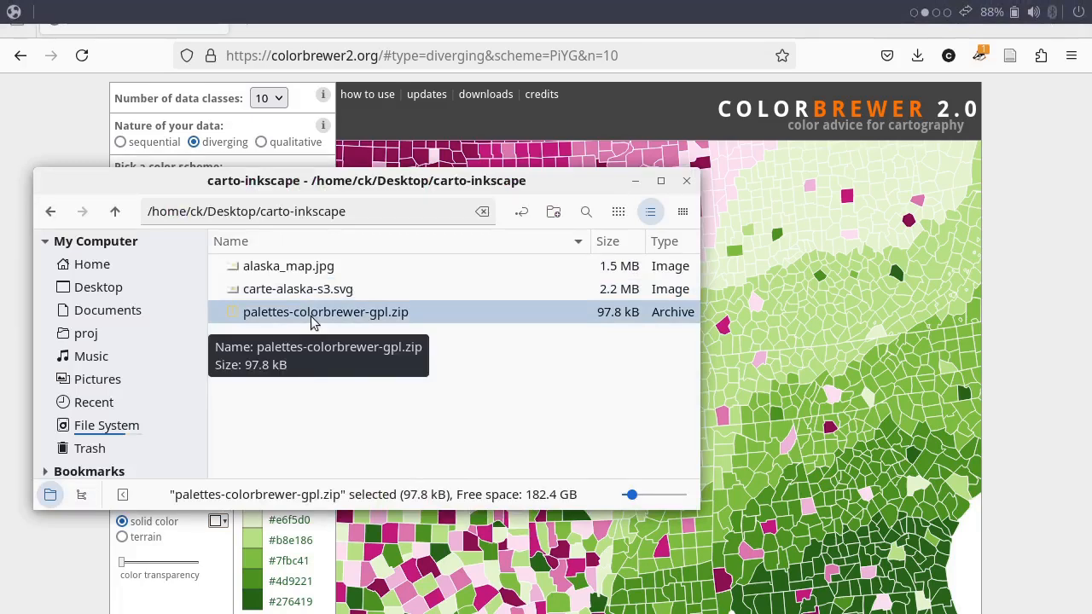
right_click(312, 321)
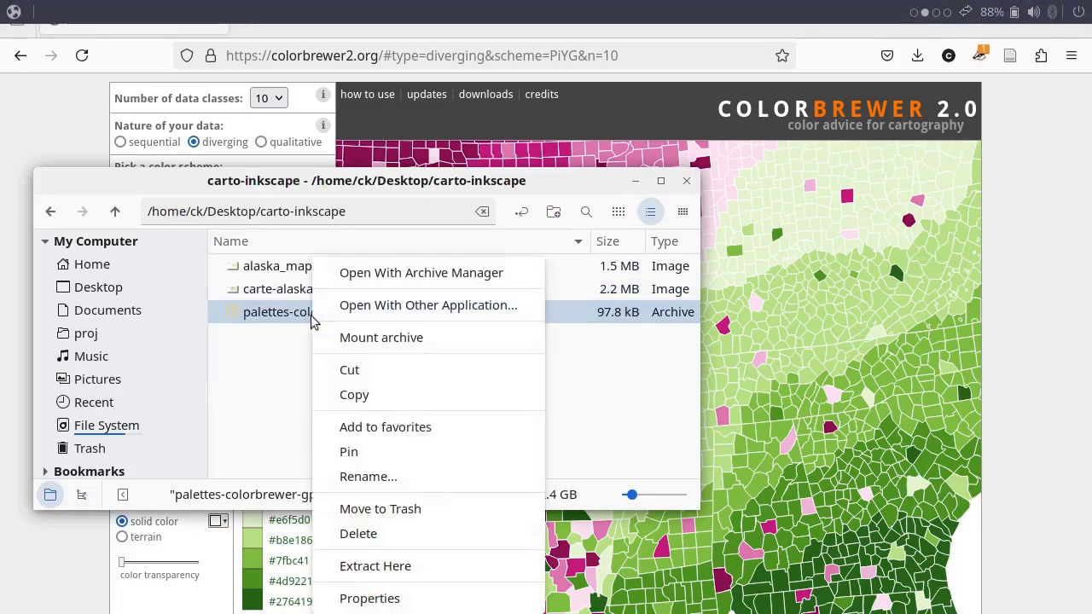
click(355, 566)
click(363, 362)
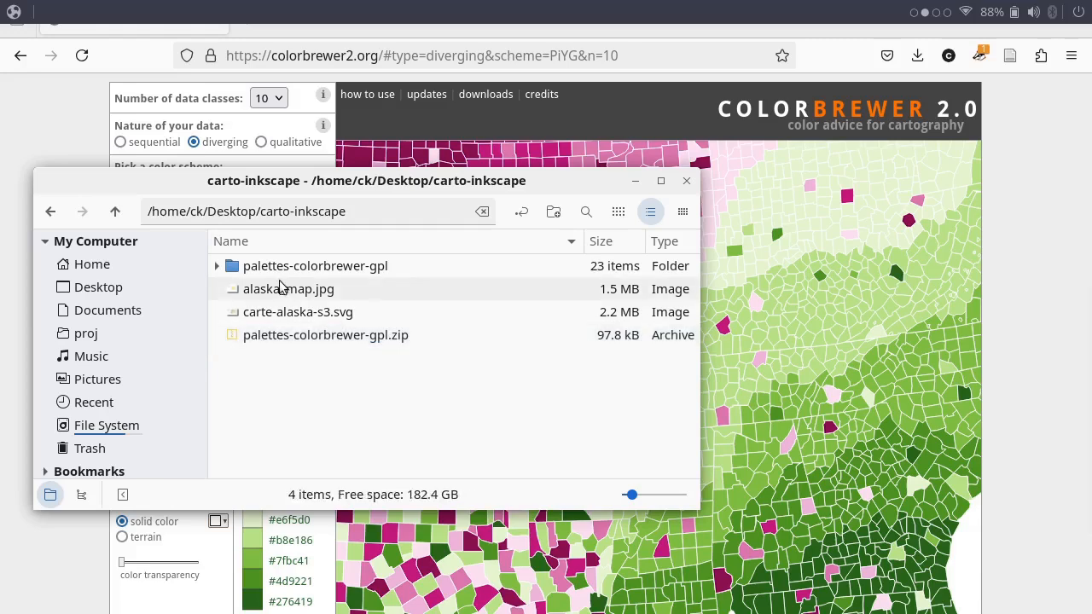
Expand the extracted palettes-colorbrewer-gpl folder and look through its GPL palette files
click(218, 267)
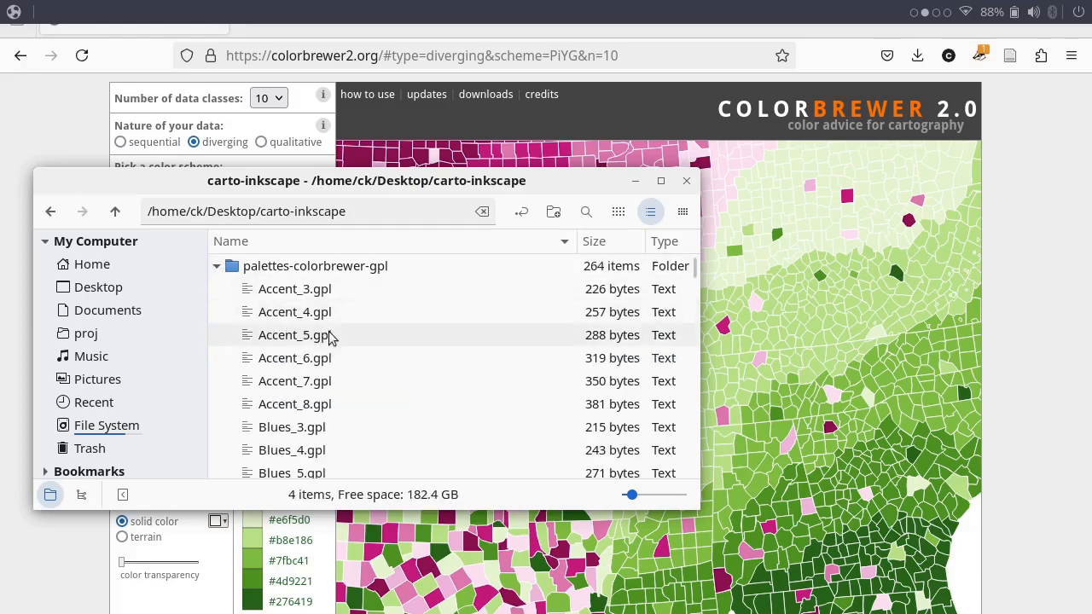
scroll(334, 333, down, 3)
scroll(334, 333, up, 3)
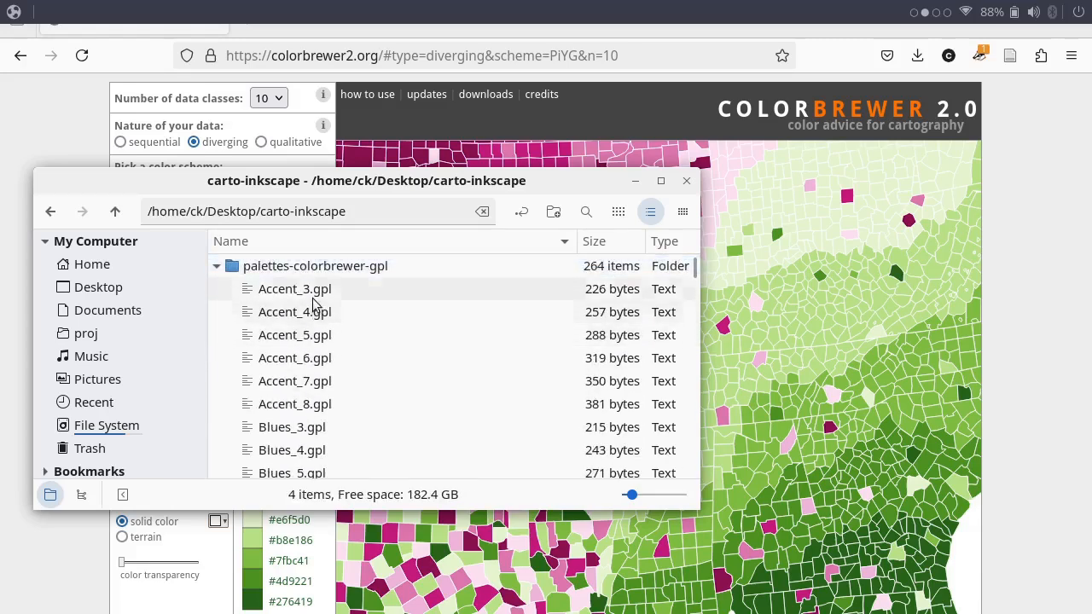
click(316, 290)
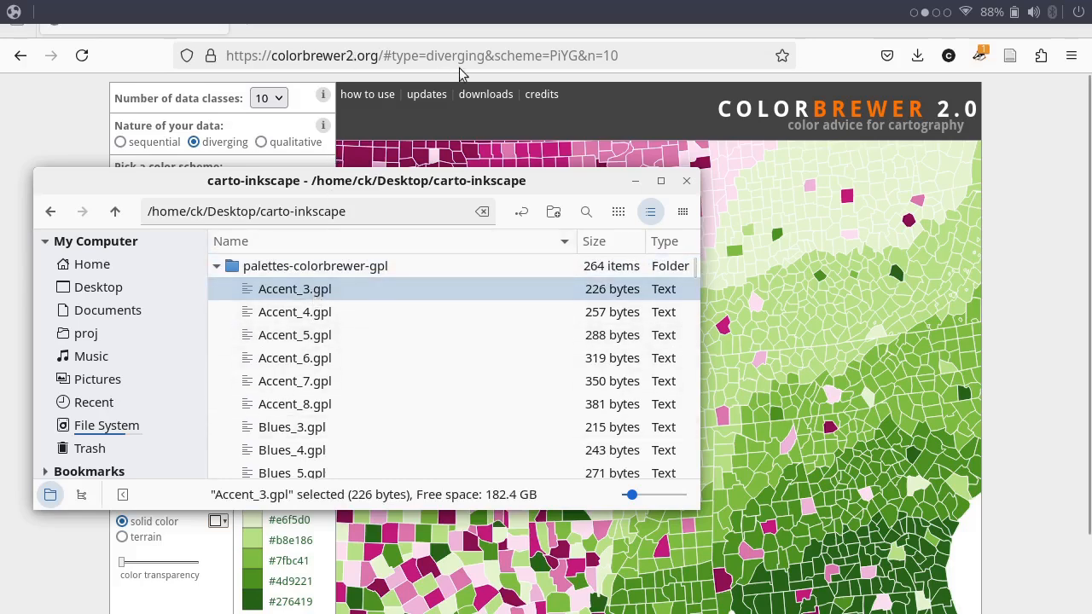
drag(282, 211, 282, 319)
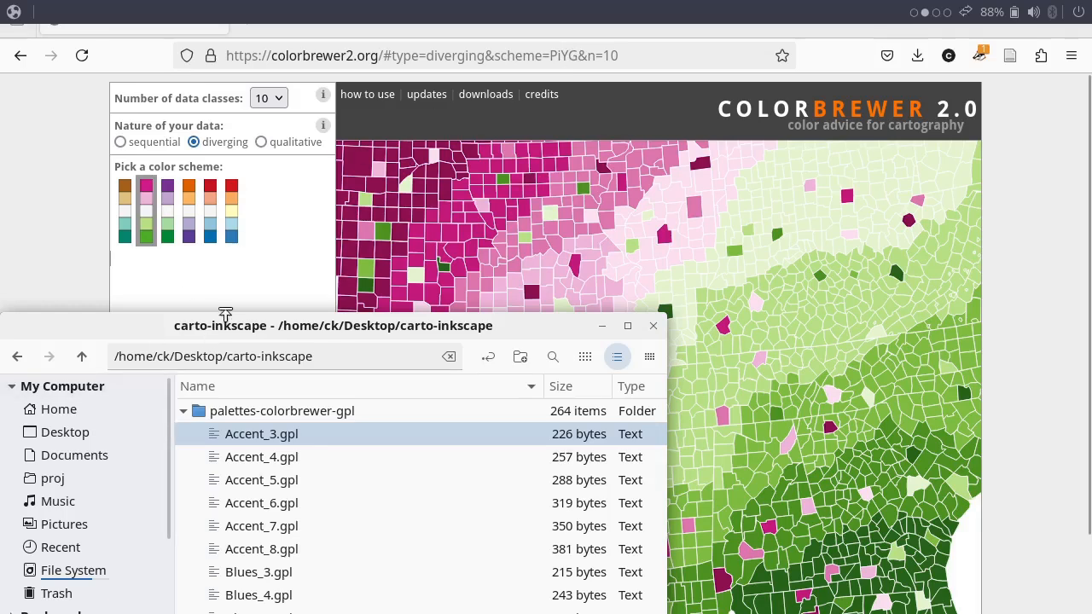
drag(212, 320, 297, 192)
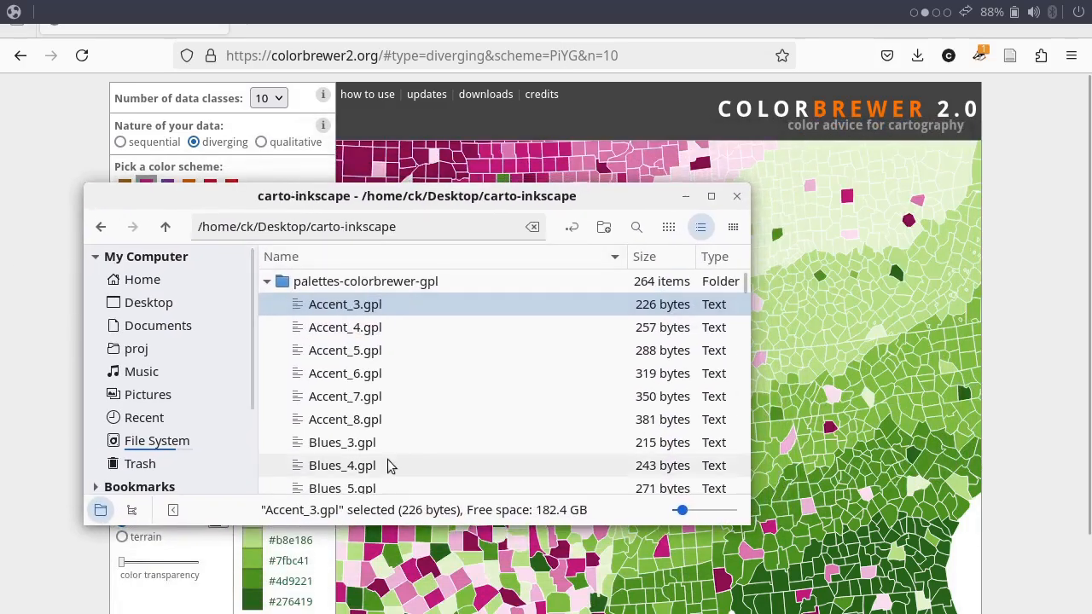
scroll(597, 366, down, 3)
drag(744, 288, 726, 406)
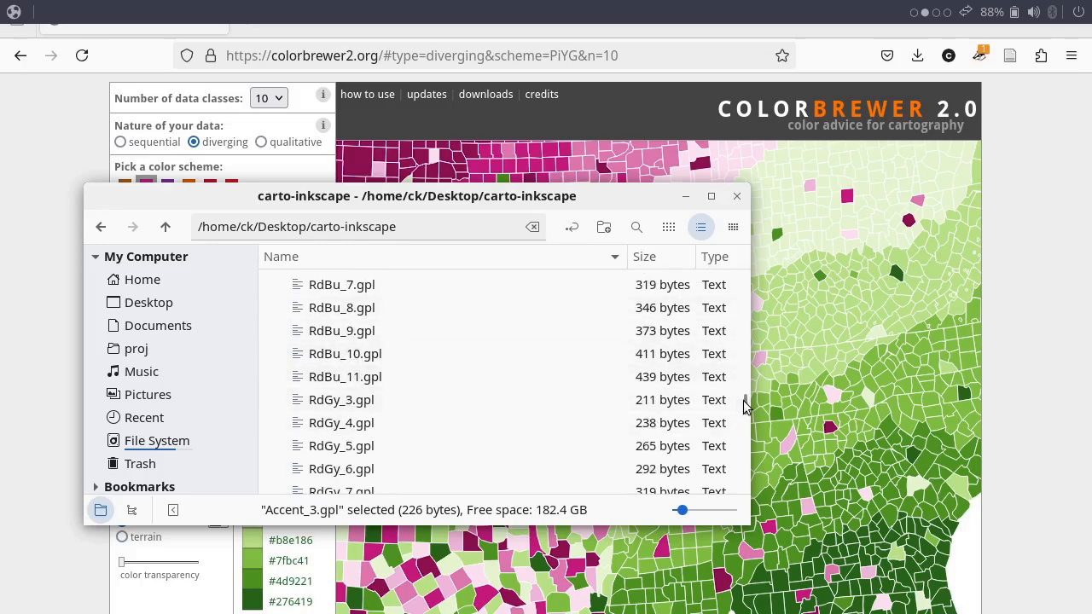
Switch back to Inkscape and open the Palettes dialog
drag(744, 407, 745, 259)
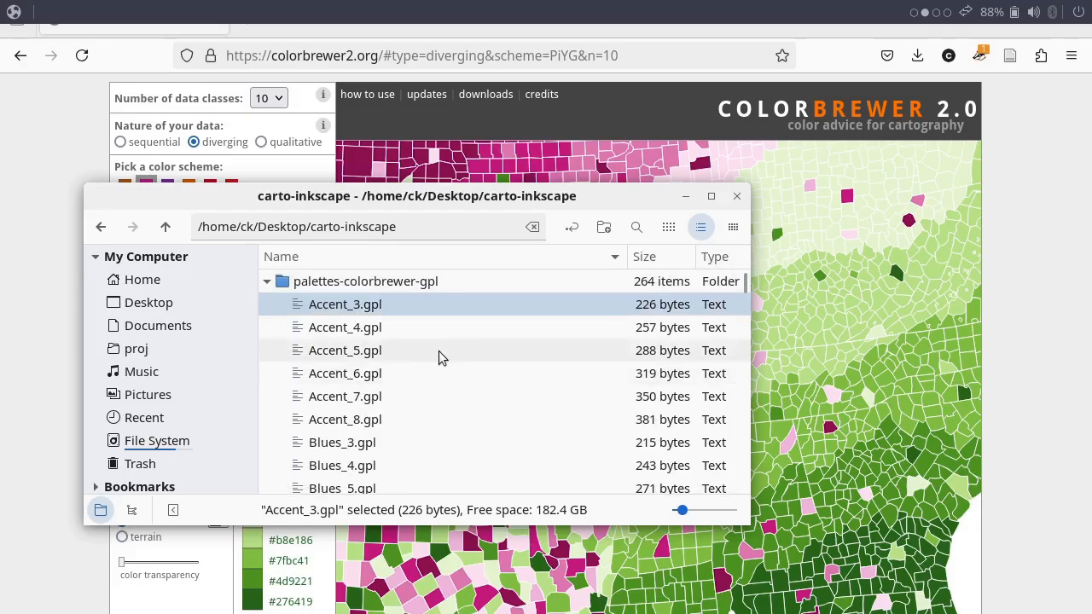
key(alt+Tab)
key(alt+Tab)
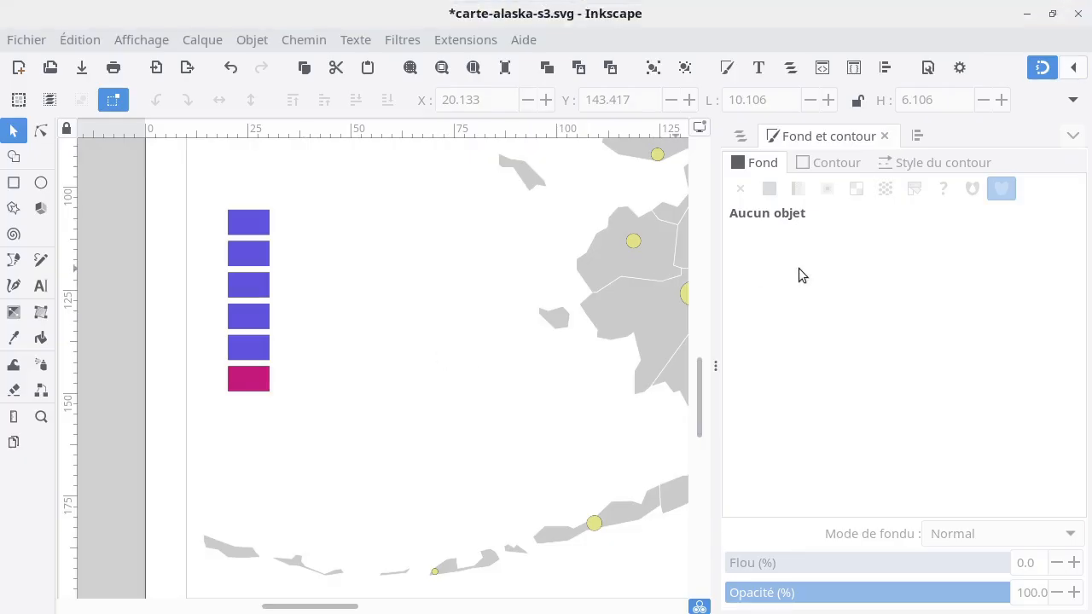
click(1064, 134)
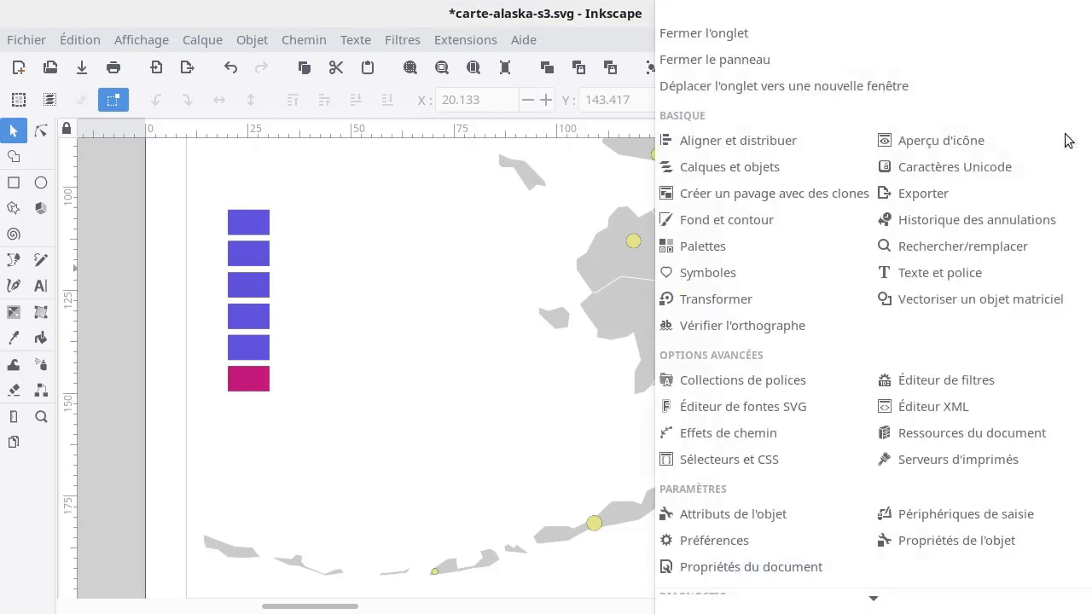
click(709, 249)
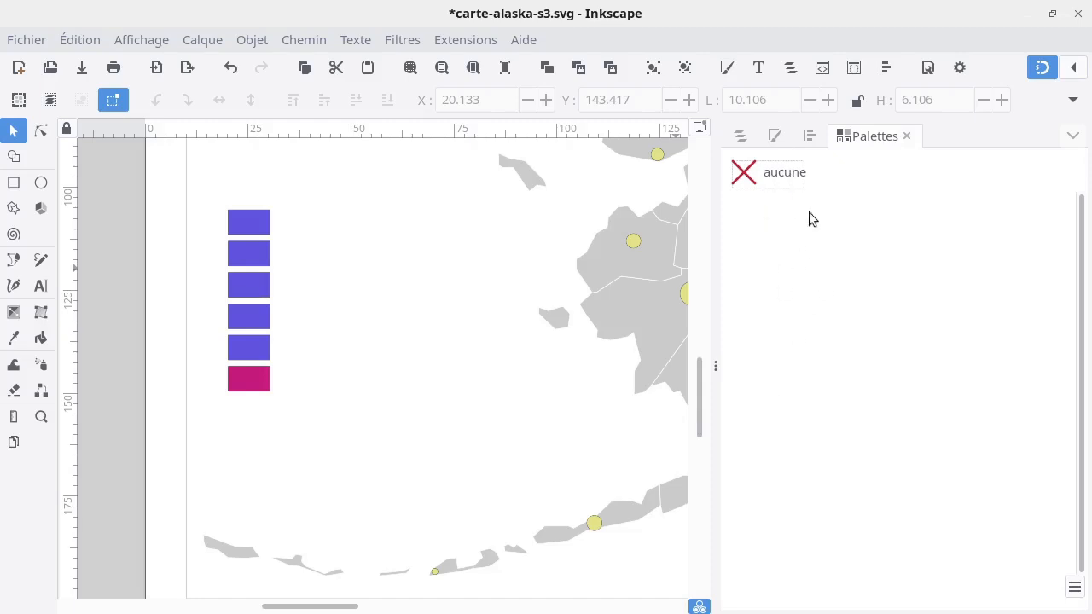
Look through the built-in colour palettes available in the Palettes dialog
click(1074, 587)
scroll(970, 425, up, 2)
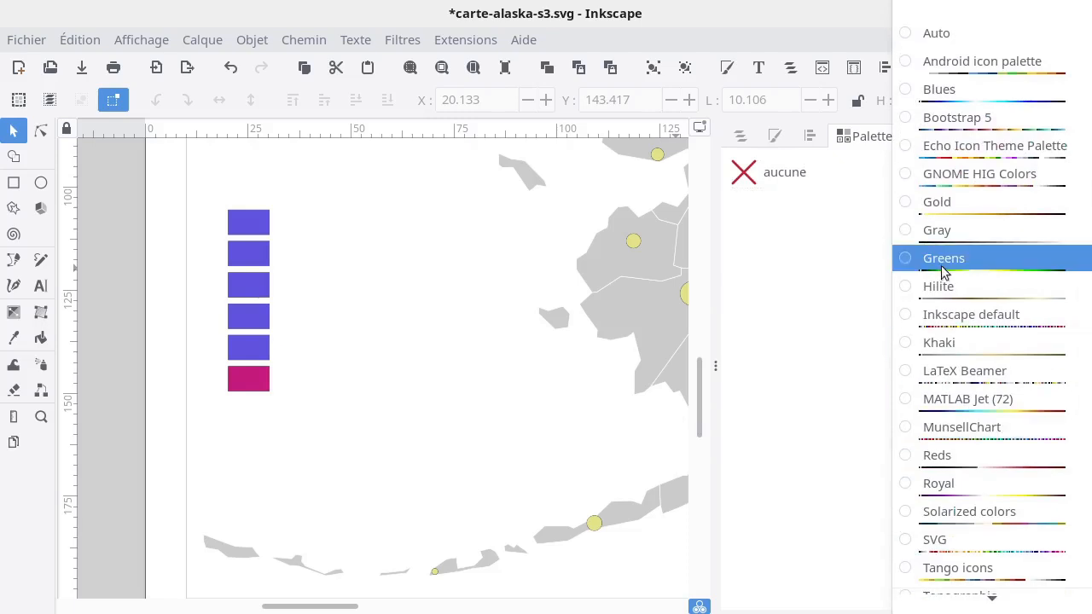
scroll(989, 553, down, 5)
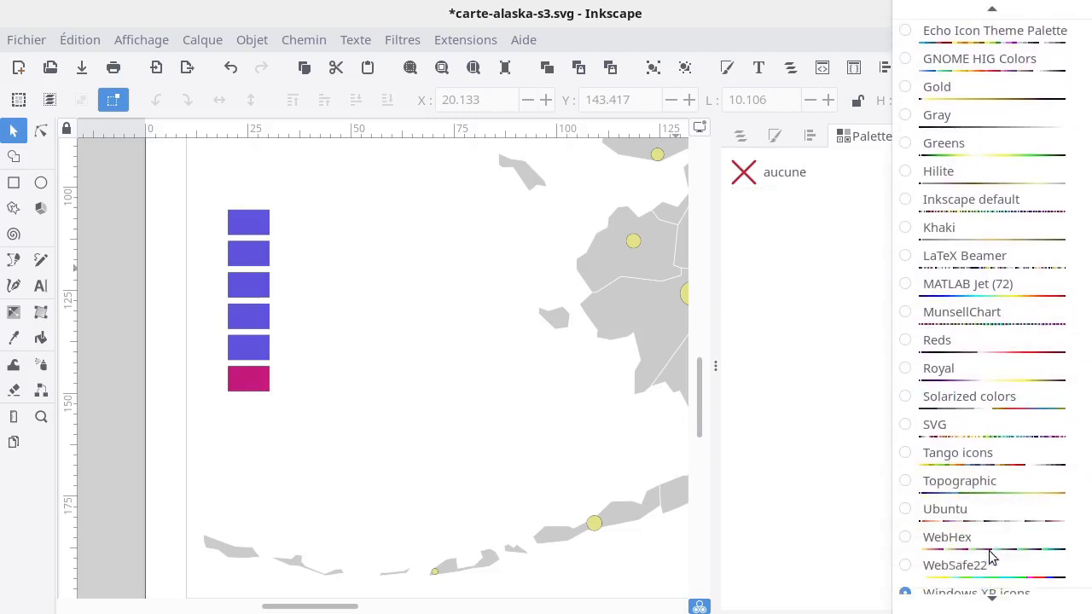
scroll(989, 553, up, 5)
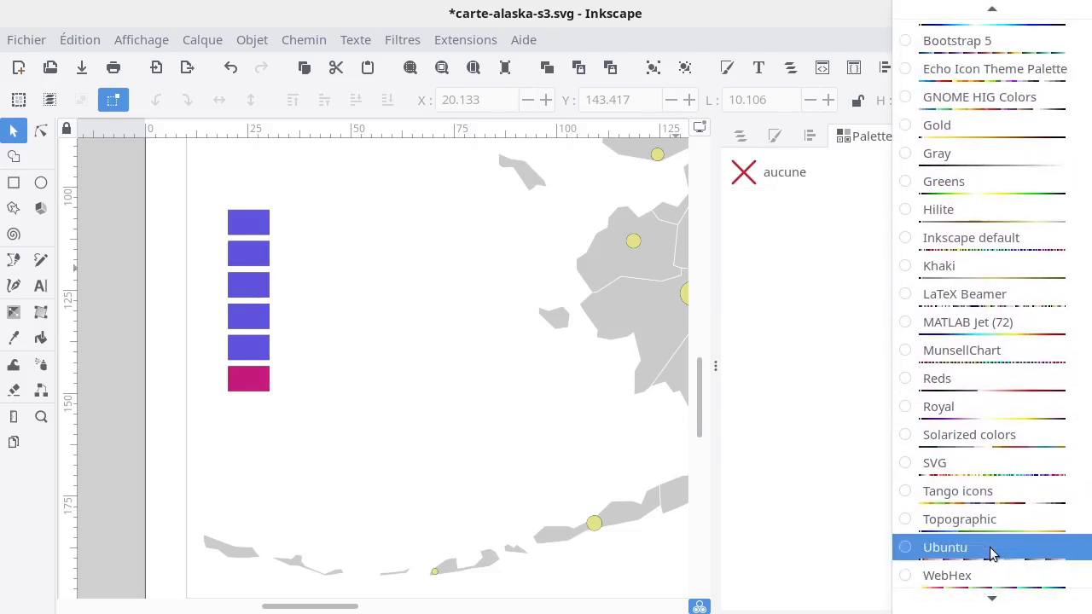
scroll(990, 553, up, 1)
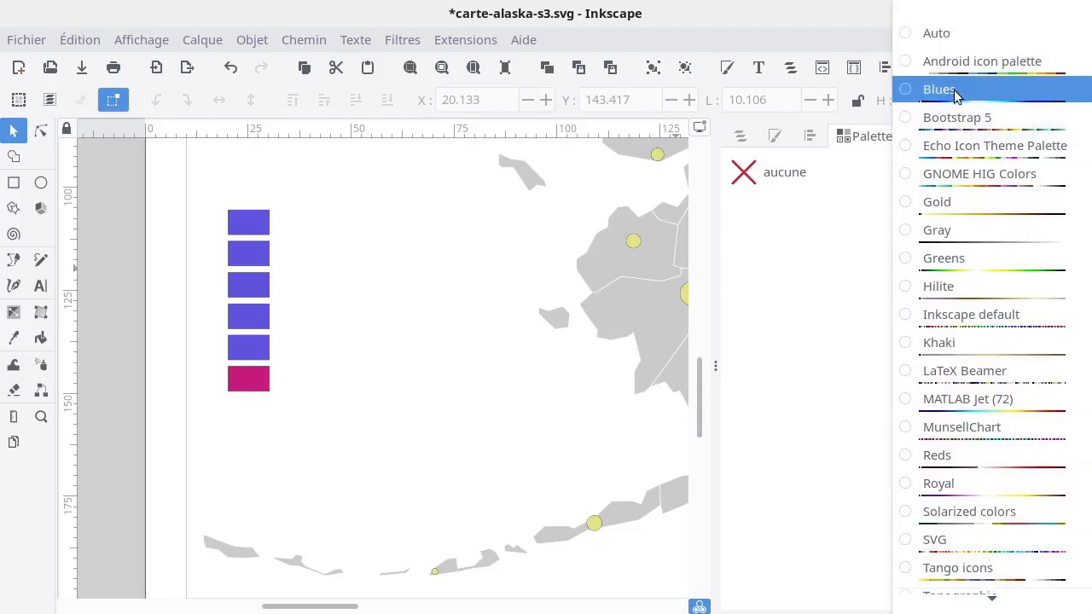
click(833, 262)
Switch to the file manager to check the extracted GPL palette files, and return to Inkscape
key(alt+Tab)
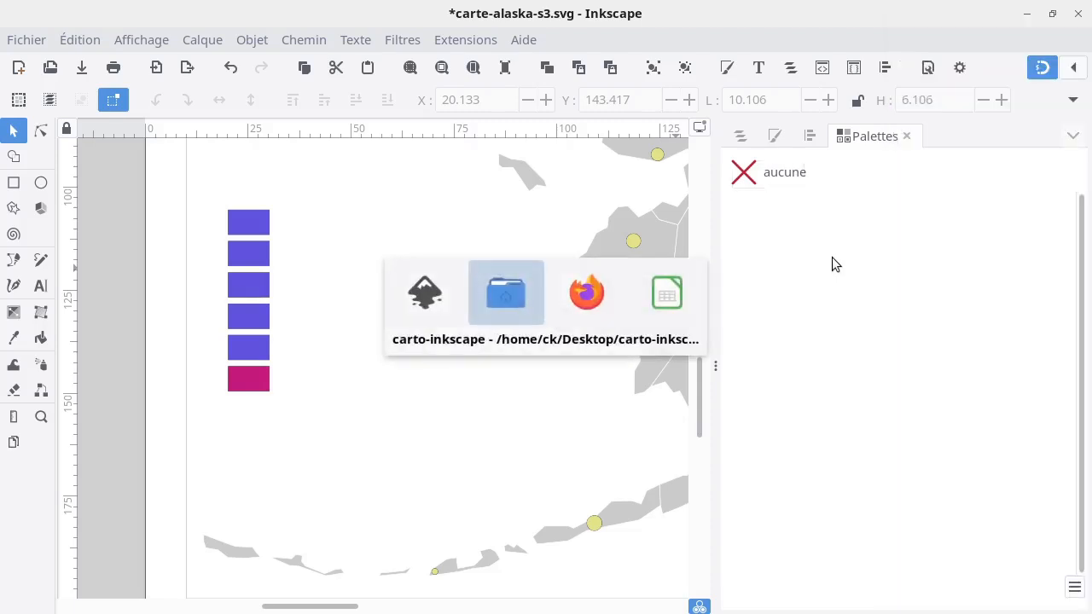
click(401, 330)
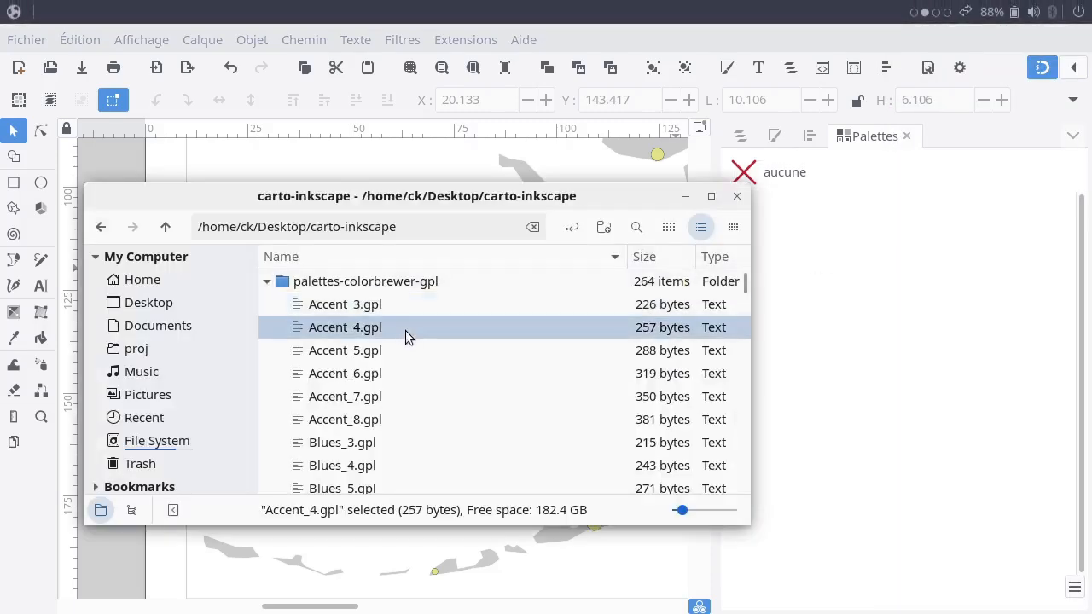
click(415, 302)
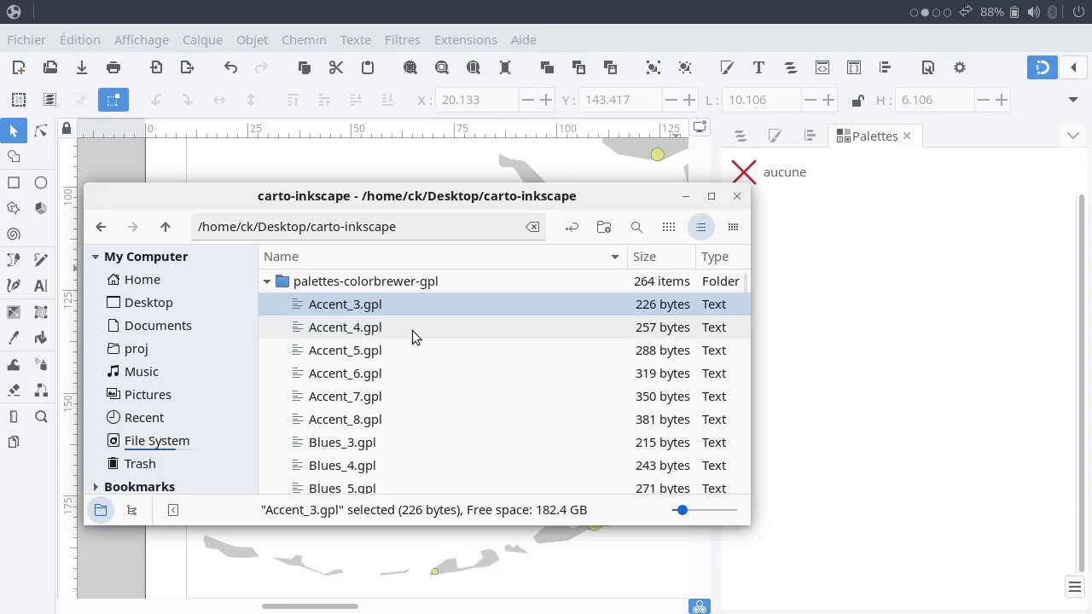
click(803, 286)
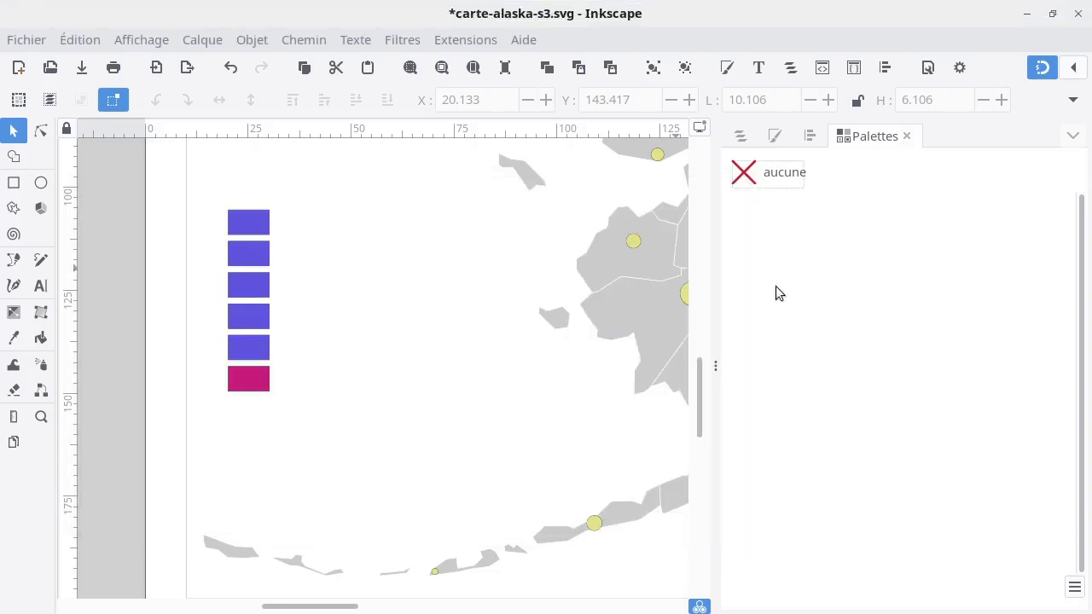
Open the user palettes folder (.config/inkscape/palettes) from the Système preferences and close the preferences
click(94, 42)
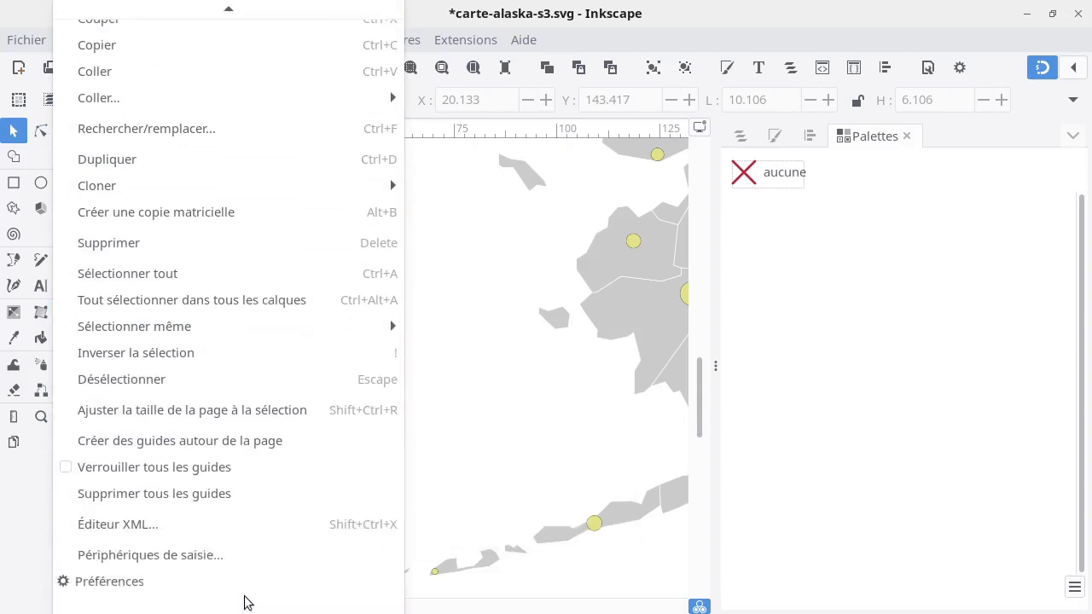
click(109, 582)
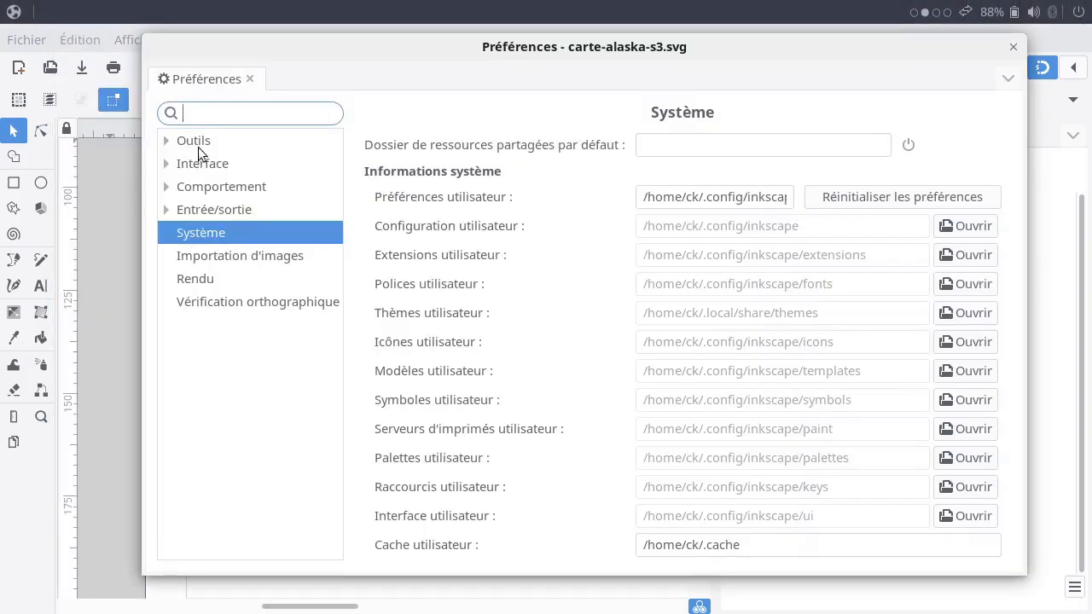
click(210, 235)
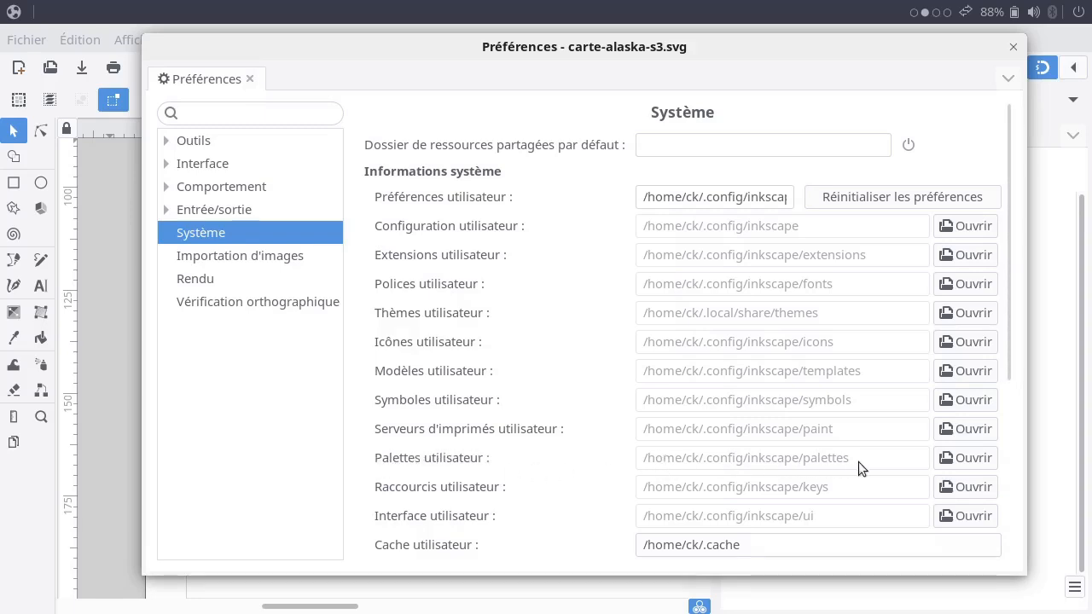
click(964, 460)
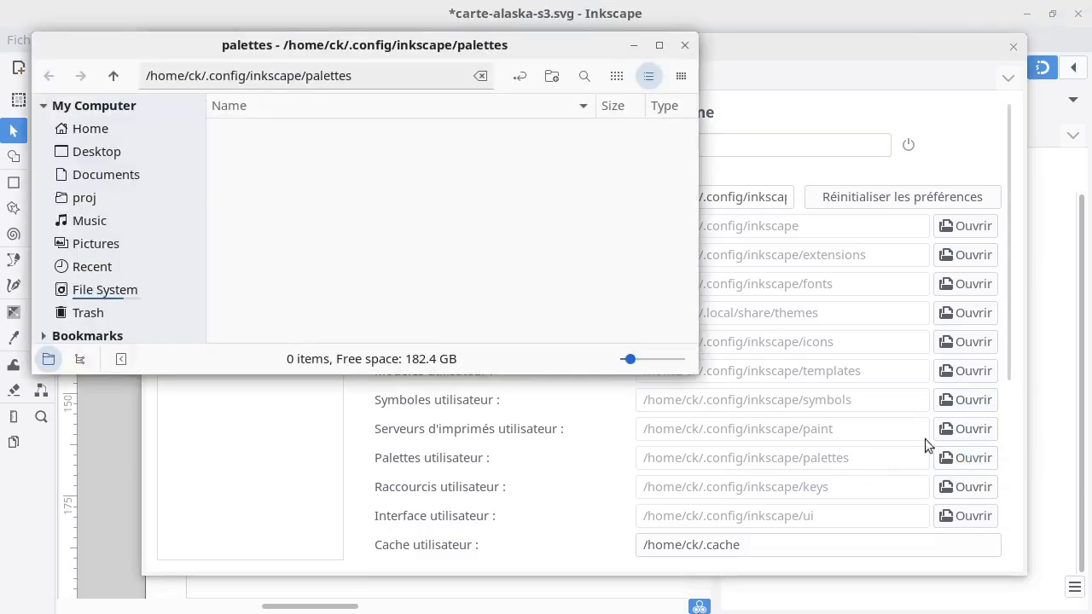
drag(362, 44, 370, 185)
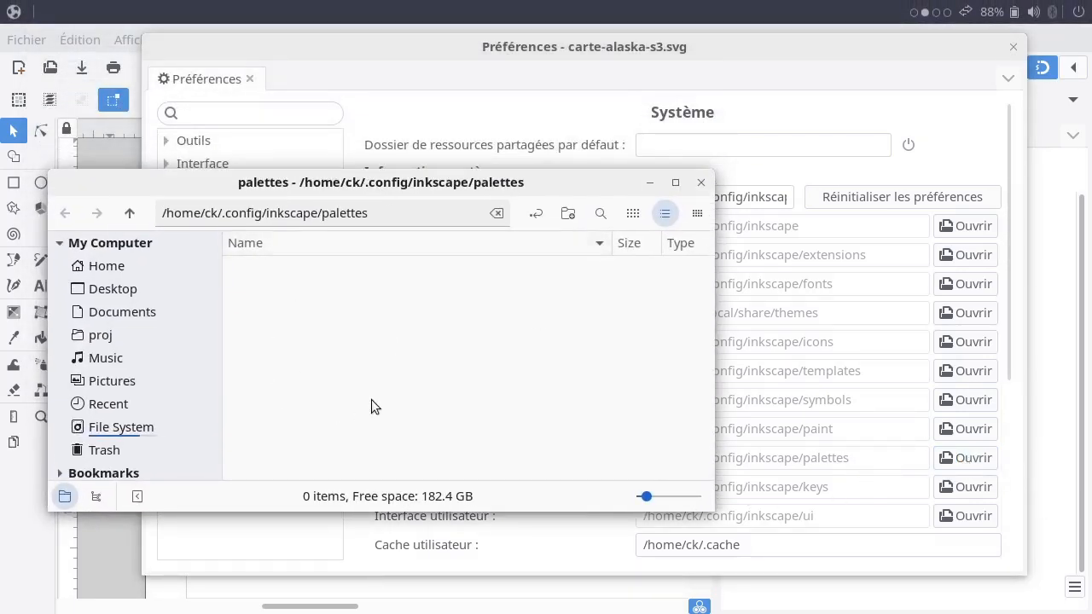
click(1012, 47)
Move all GPL files, Accent_3.gpl through YlOrRd_8.gpl, from palettes-colorbrewer-gpl into Inkscape's user palettes folder
key(alt+Tab)
key(alt+Tab)
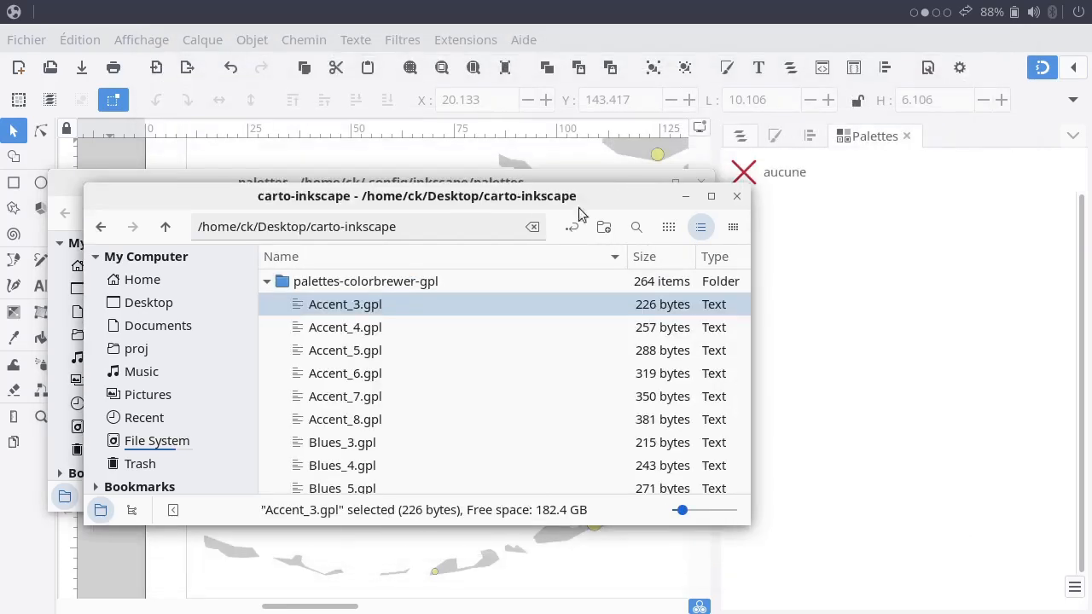
drag(415, 205, 672, 81)
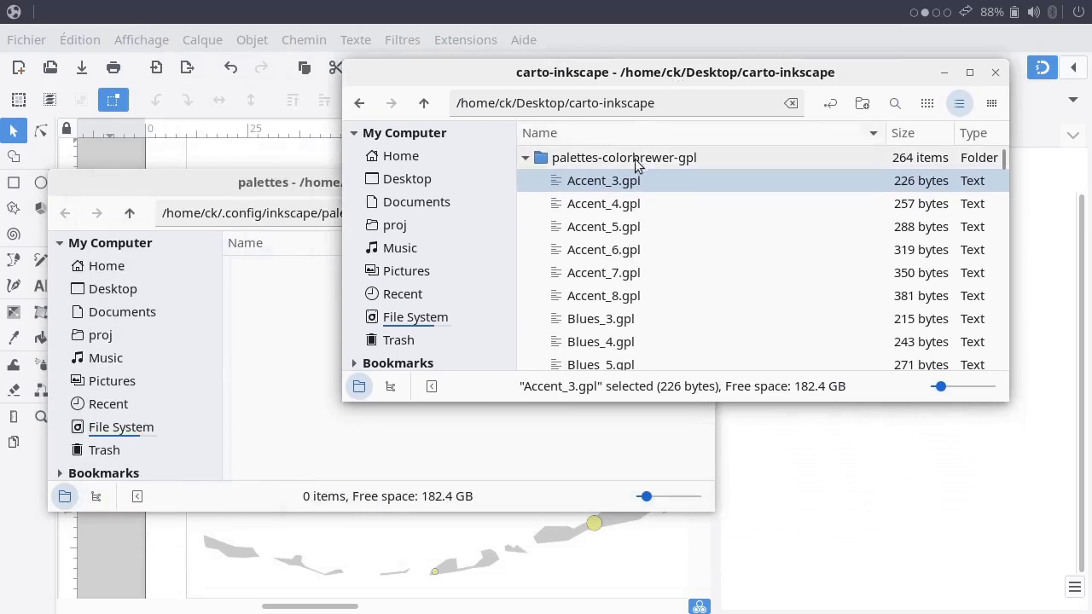
drag(1002, 157, 965, 400)
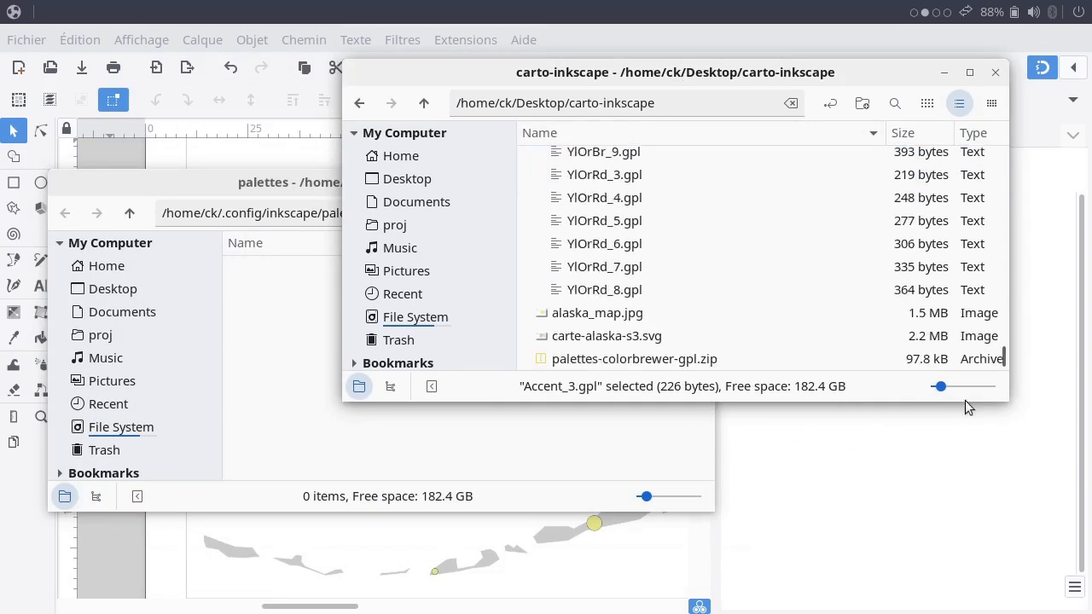
shift+click(644, 290)
scroll(637, 290, up, 5)
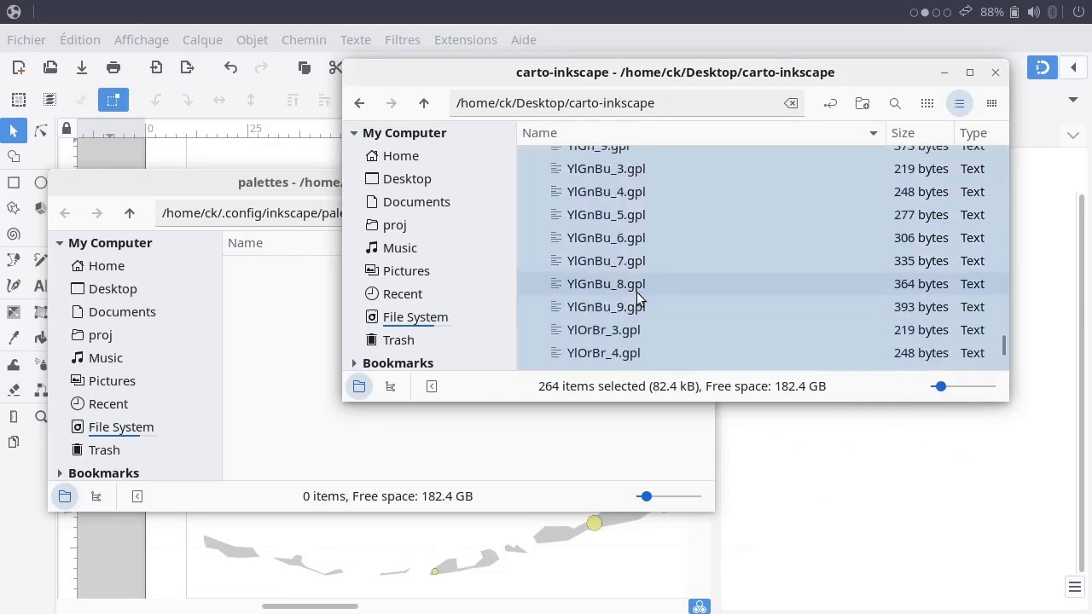
scroll(636, 291, up, 3)
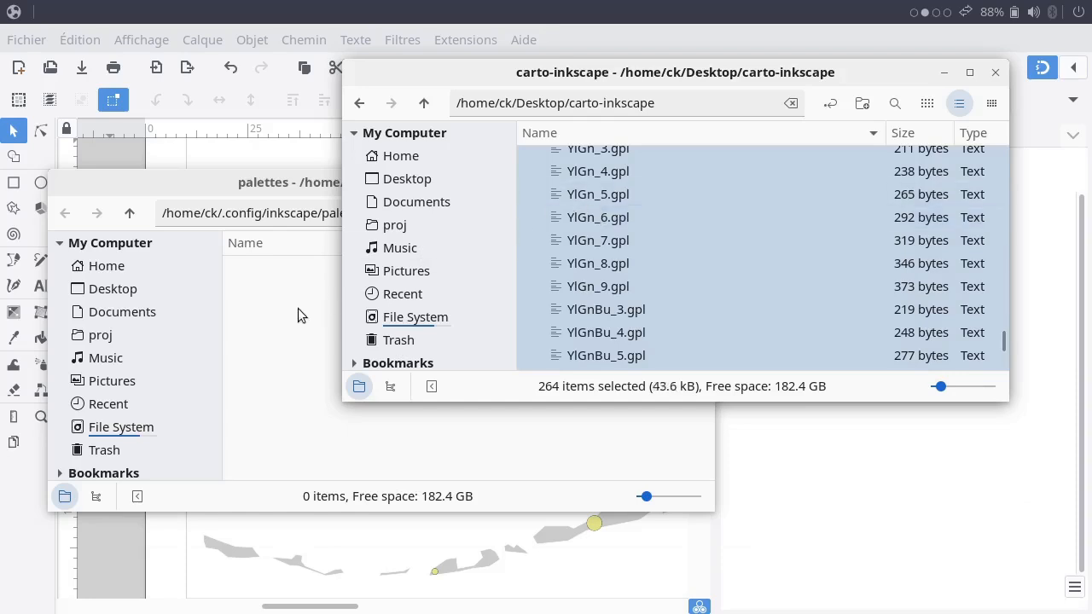
drag(298, 315, 297, 312)
click(298, 383)
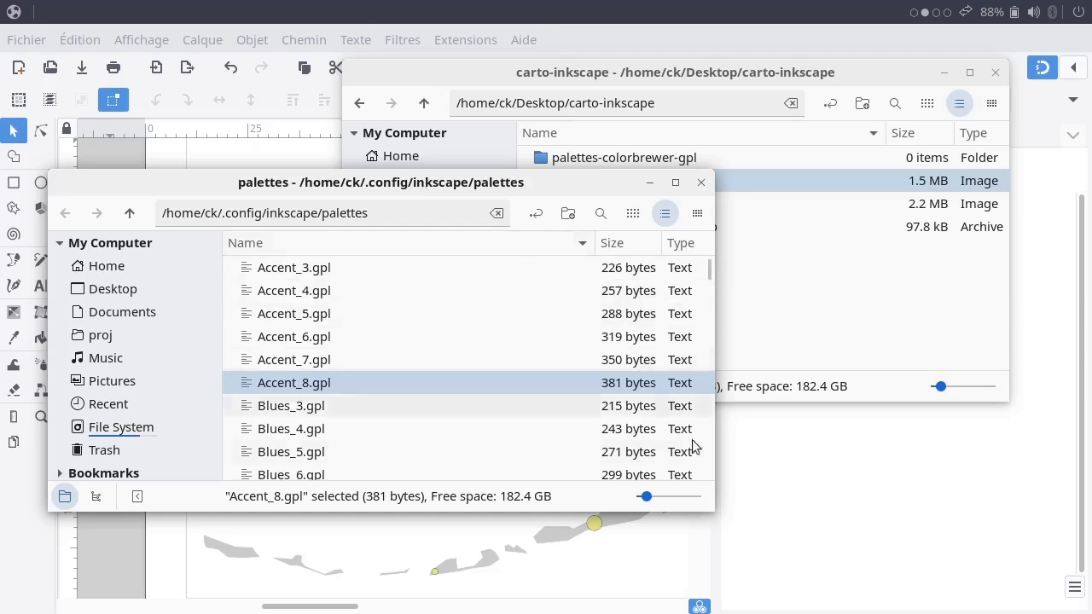
Check Inkscape's palette list for the added ColorBrewer palettes
click(792, 484)
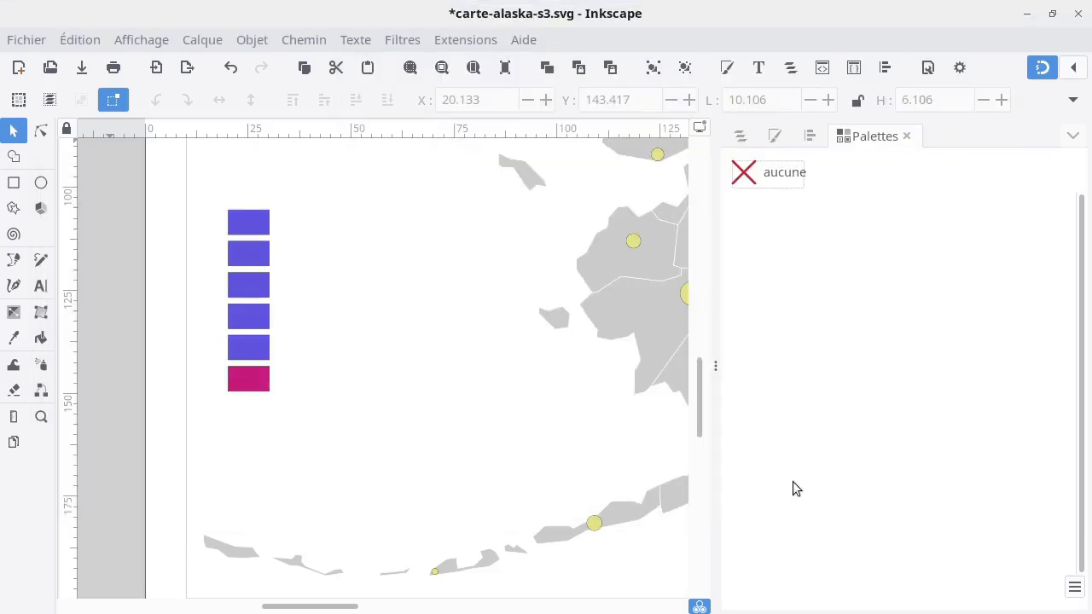
click(1076, 588)
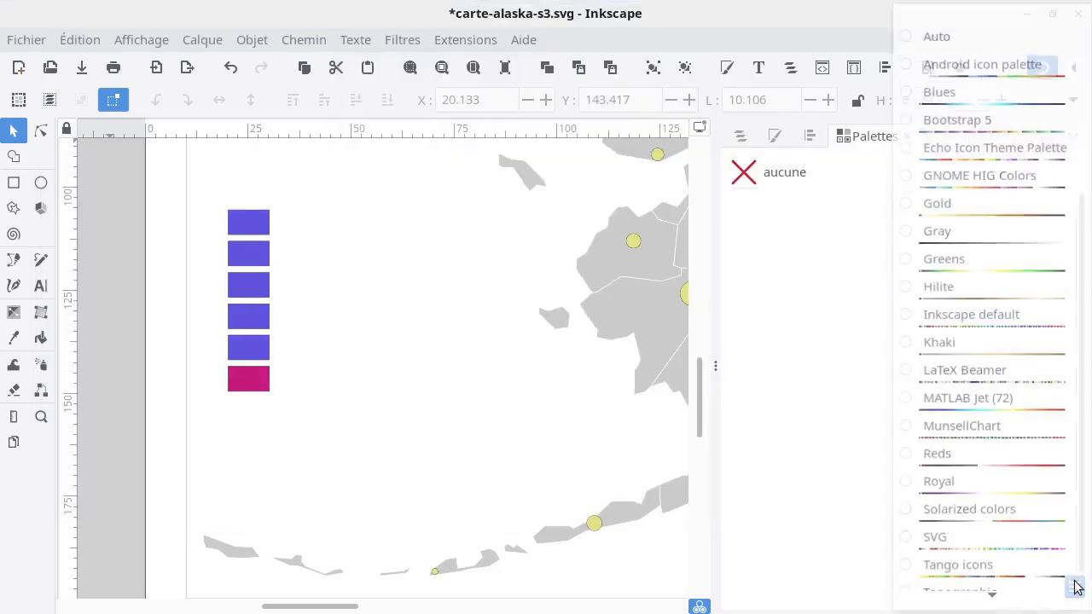
click(761, 347)
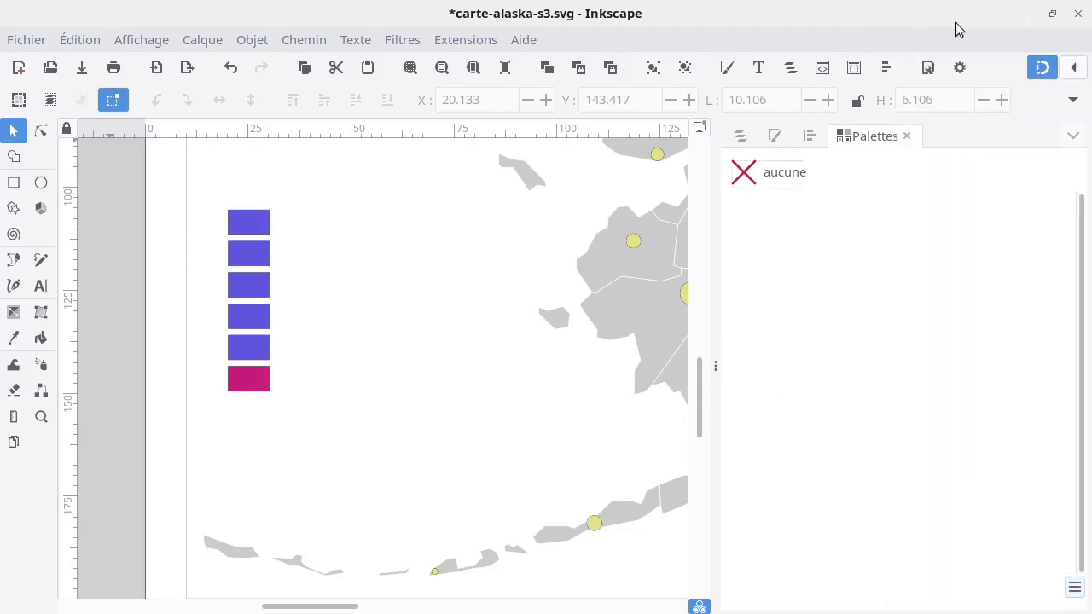
Save and close the map, and reopen carte-alaska-s3.svg from the carto-inkscape folder to reload the palettes
click(81, 69)
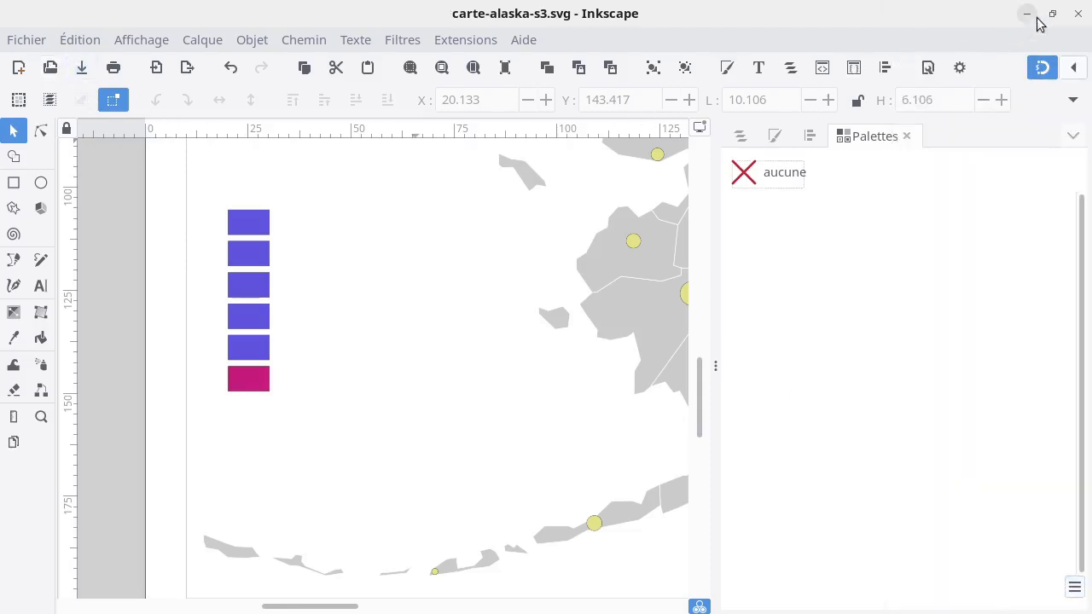
click(1080, 13)
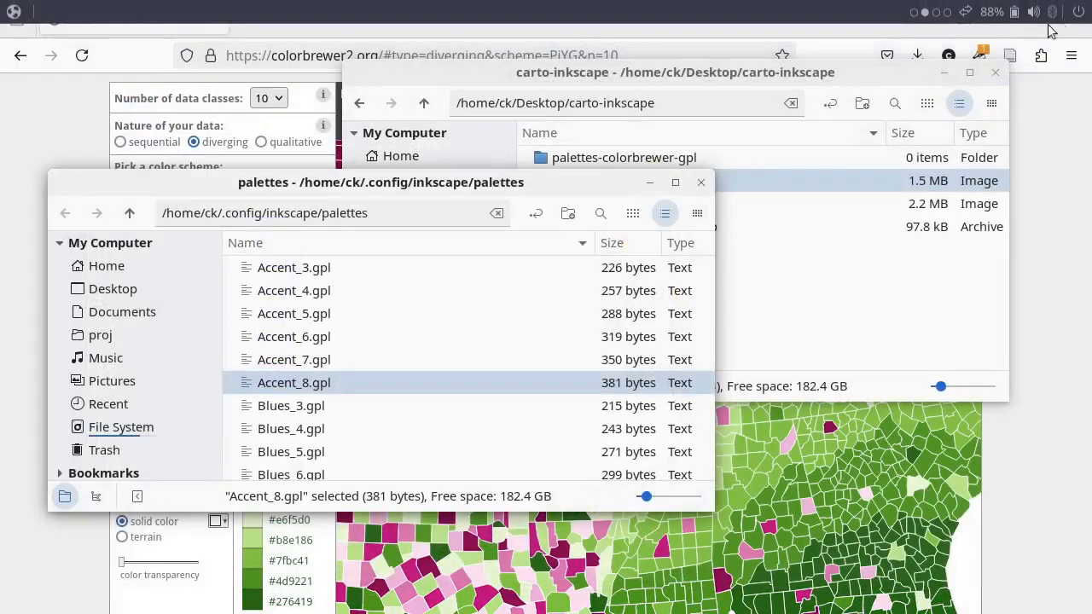
click(129, 212)
click(782, 280)
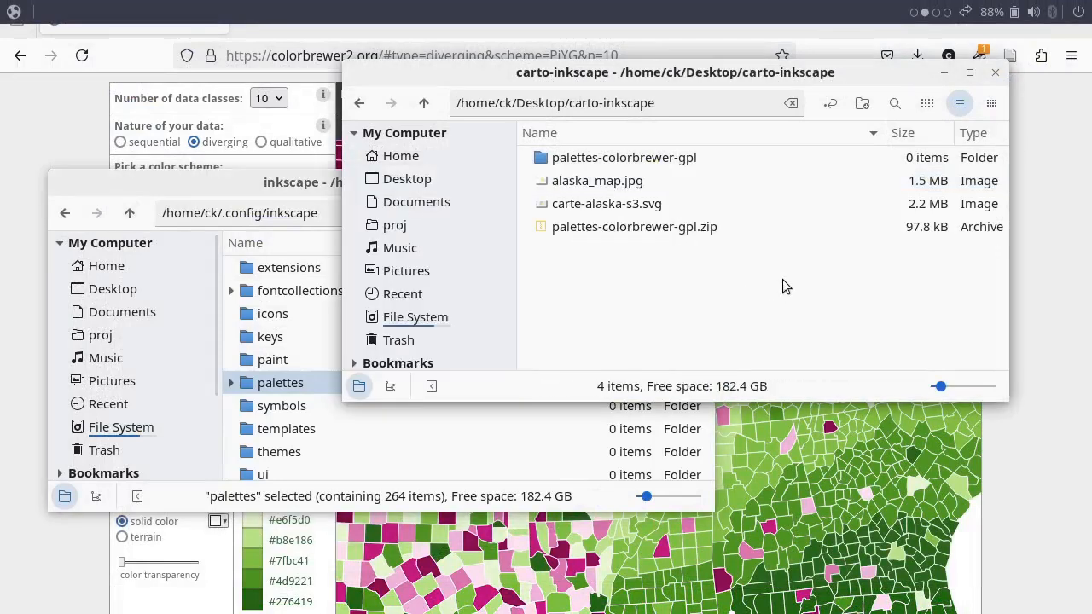
double_click(635, 204)
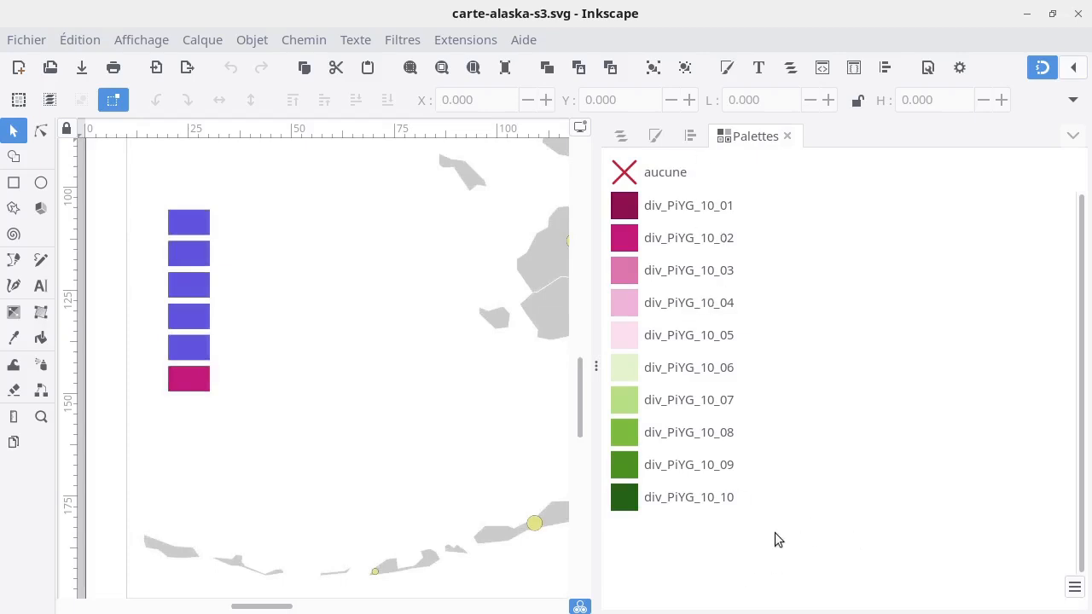
Look through the CB_ diverging, qualitative and sequential ColorBrewer palettes in the palette list
click(1072, 589)
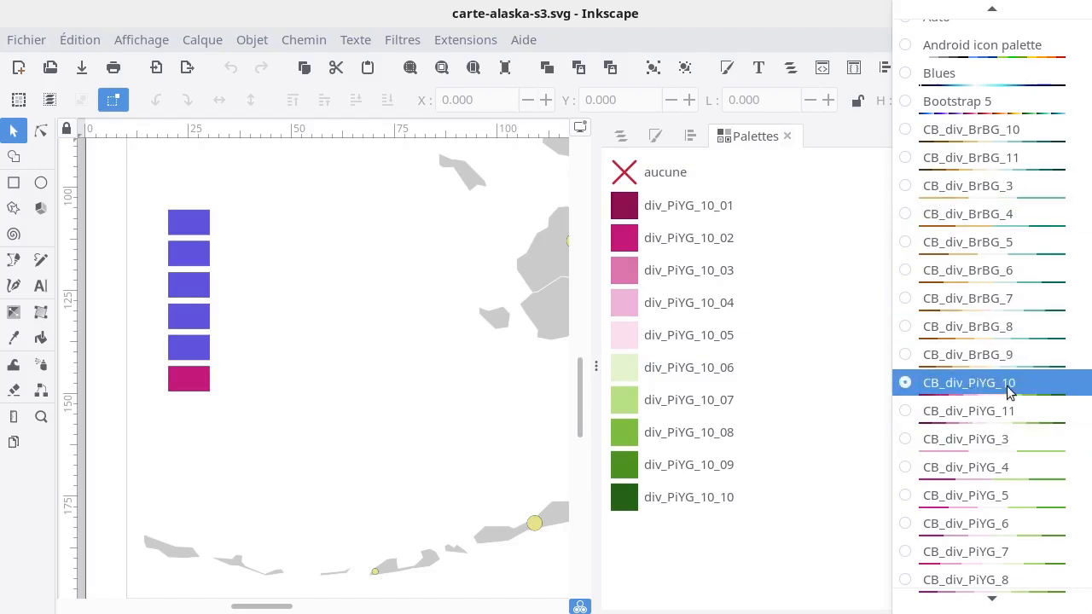
scroll(1004, 414, down, 6)
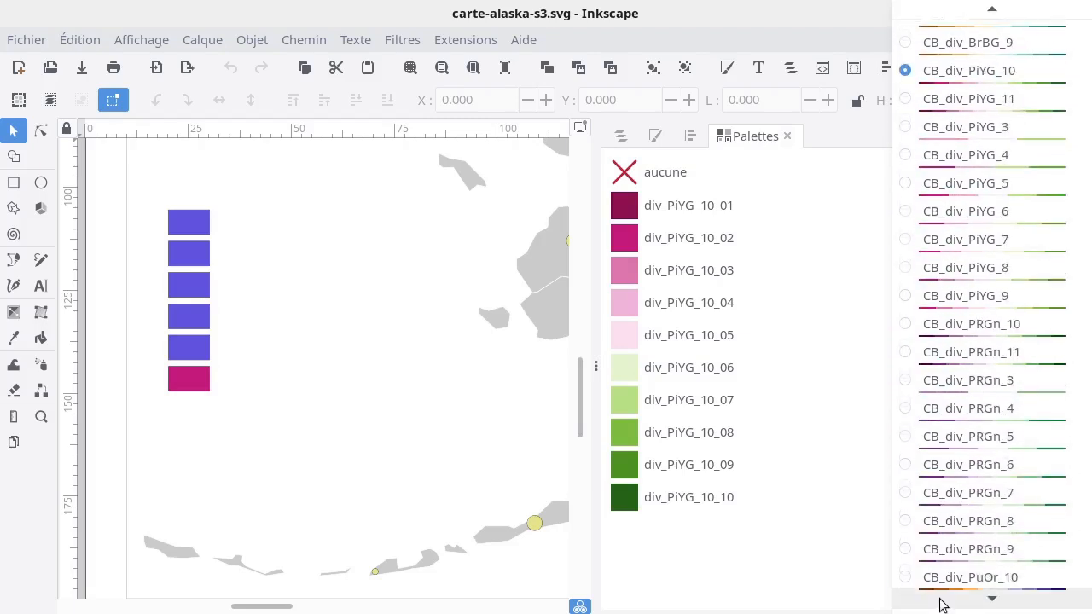
mouse_move(960, 611)
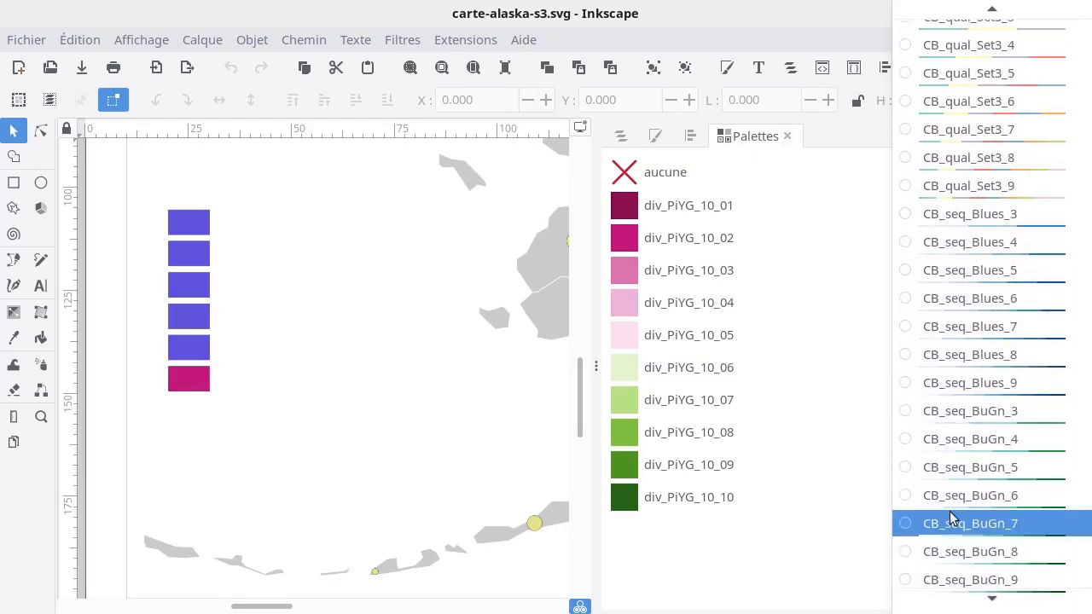
click(759, 550)
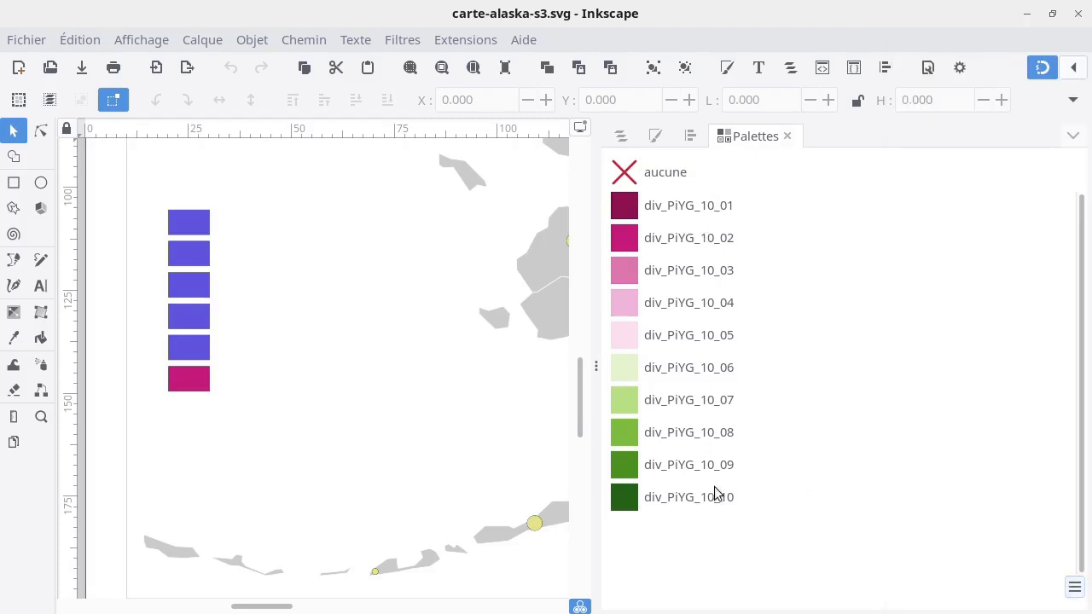
Fill the three lowest legend rectangles, from the lowest upward, with div_PiYG_10_01, div_PiYG_10_02 and div_PiYG_10_03
click(180, 375)
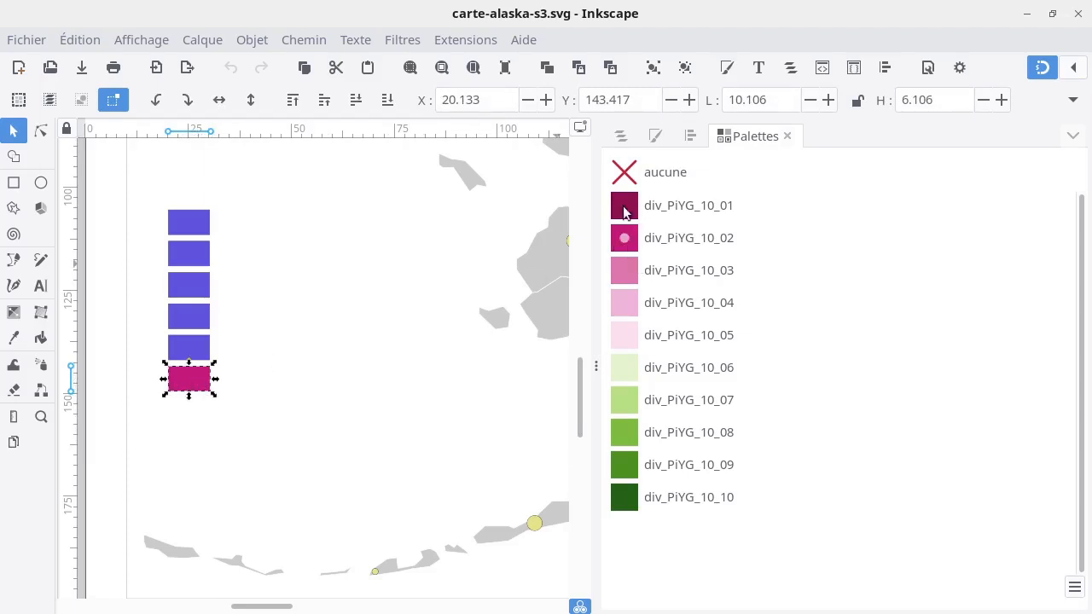
click(624, 212)
click(193, 346)
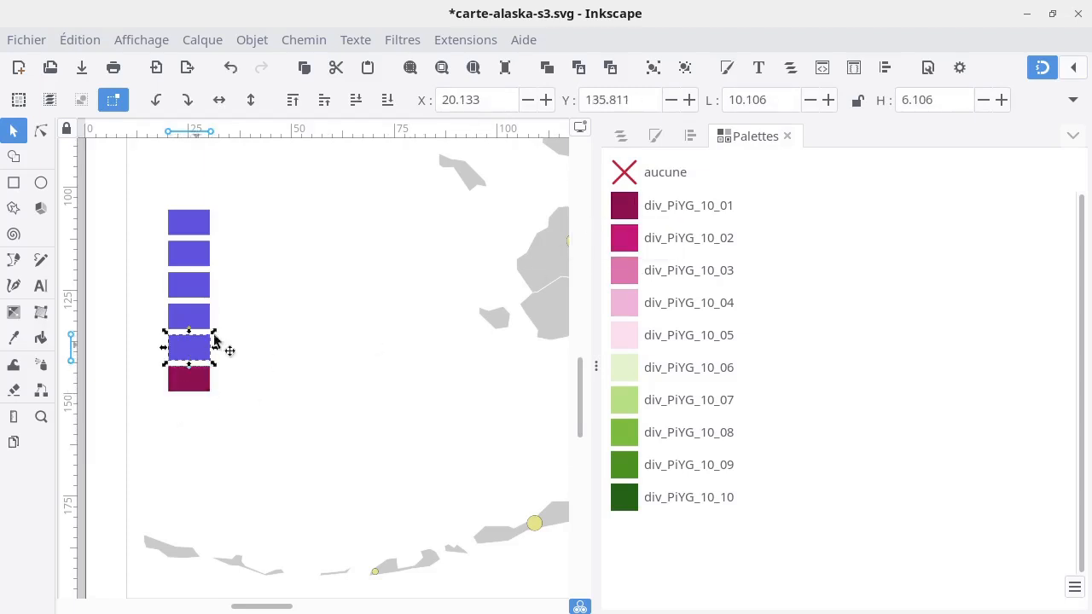
click(627, 241)
click(200, 319)
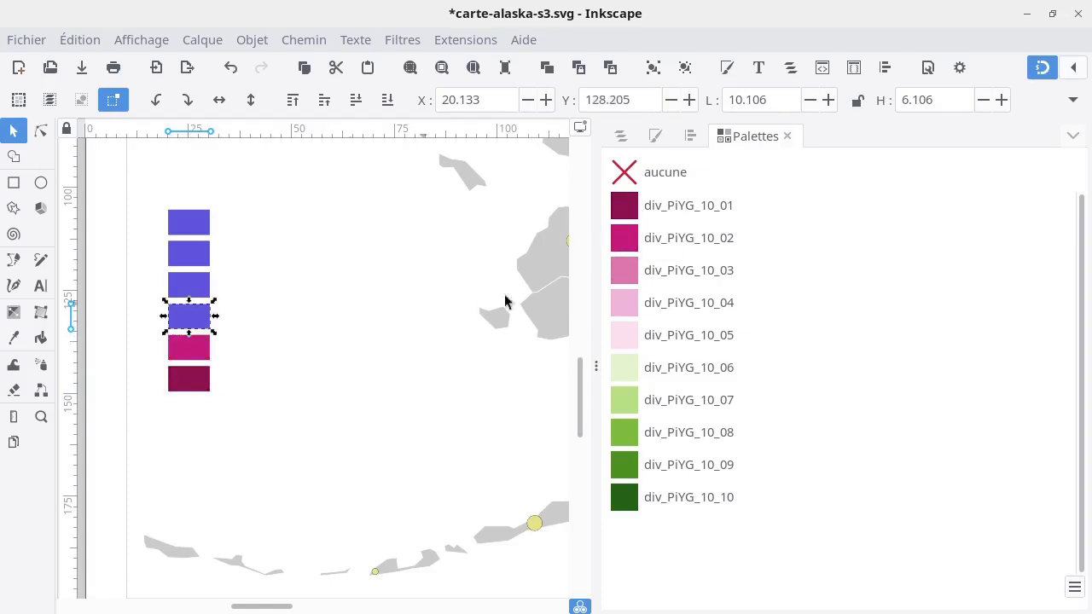
click(628, 274)
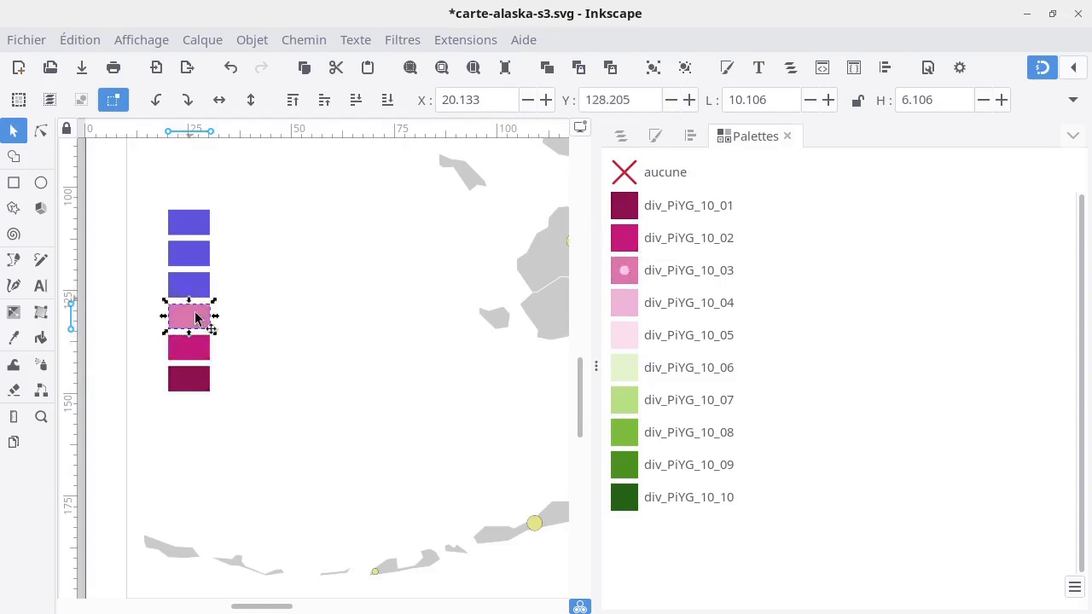
click(278, 346)
Recolour the three lowest legend rectangles, from the fourth down to the sixth, with div_PiYG_10_04, div_PiYG_10_03 and div_PiYG_10_02
click(200, 322)
click(631, 307)
click(208, 350)
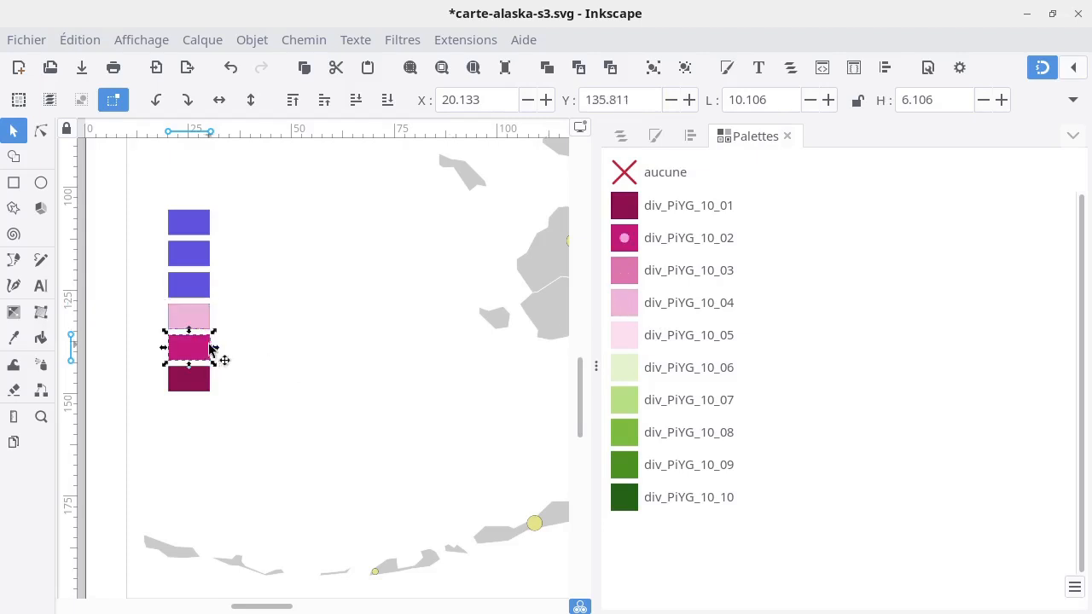
click(632, 278)
click(201, 386)
click(631, 241)
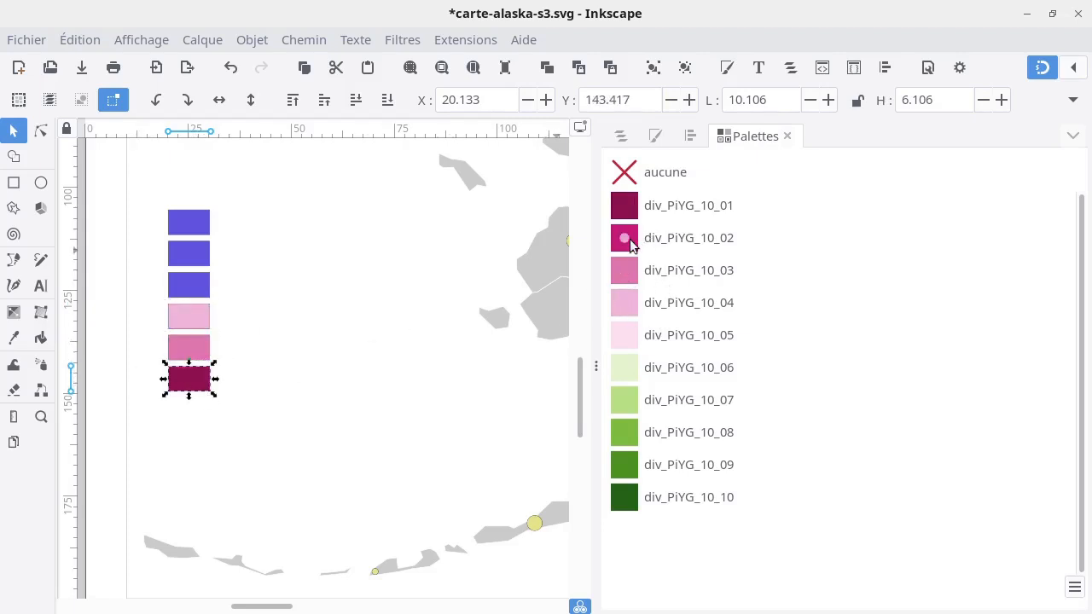
click(284, 320)
Fill the three blue legend rectangles, from the third up to the first, with div_PiYG_10_07, div_PiYG_10_08 and div_PiYG_10_09
click(196, 287)
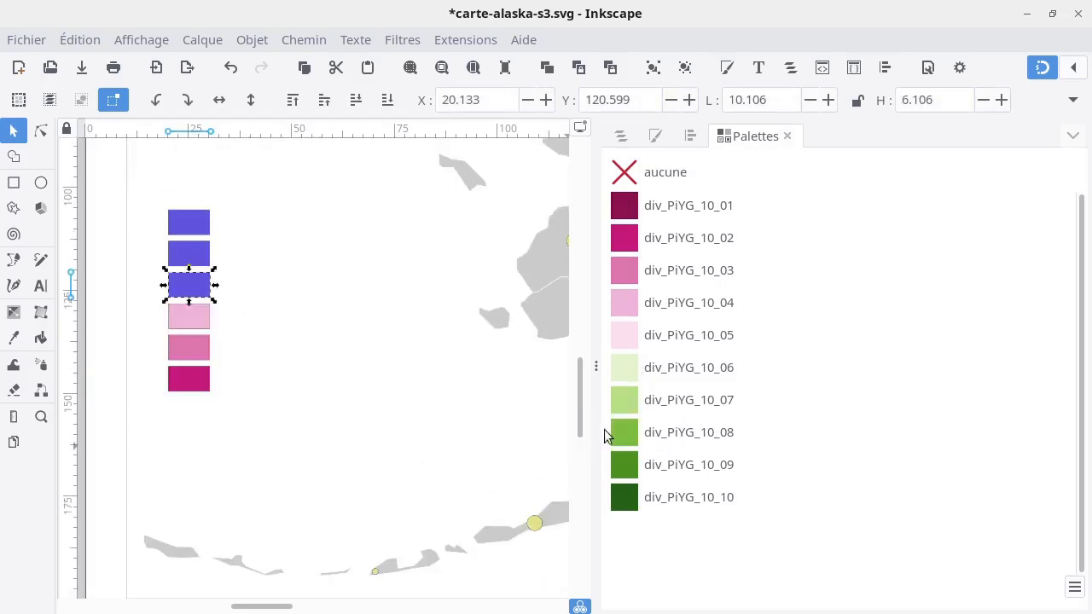
click(629, 401)
click(205, 248)
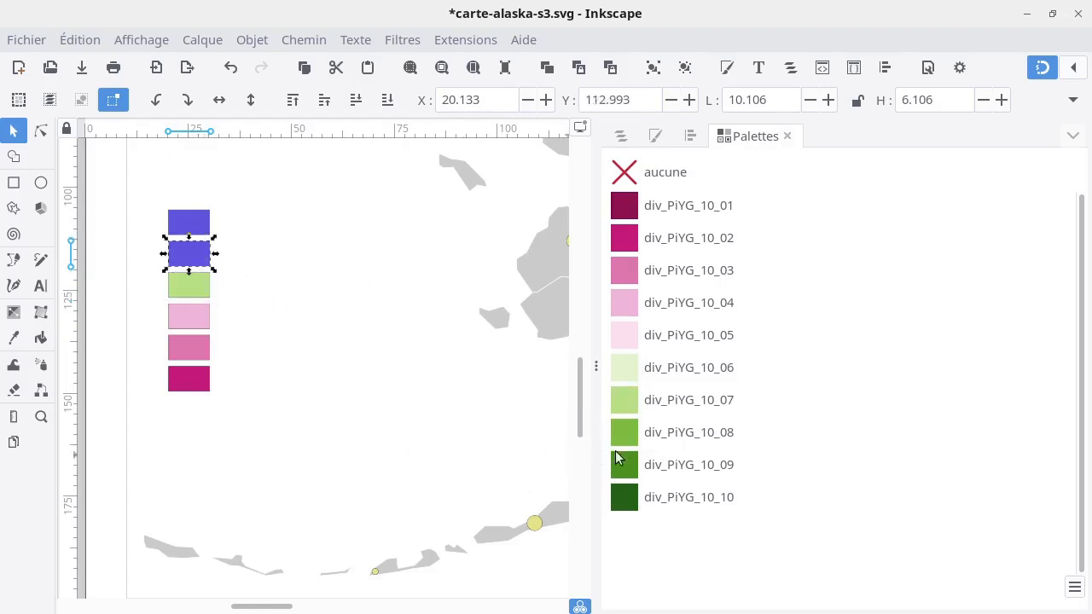
click(629, 433)
click(196, 223)
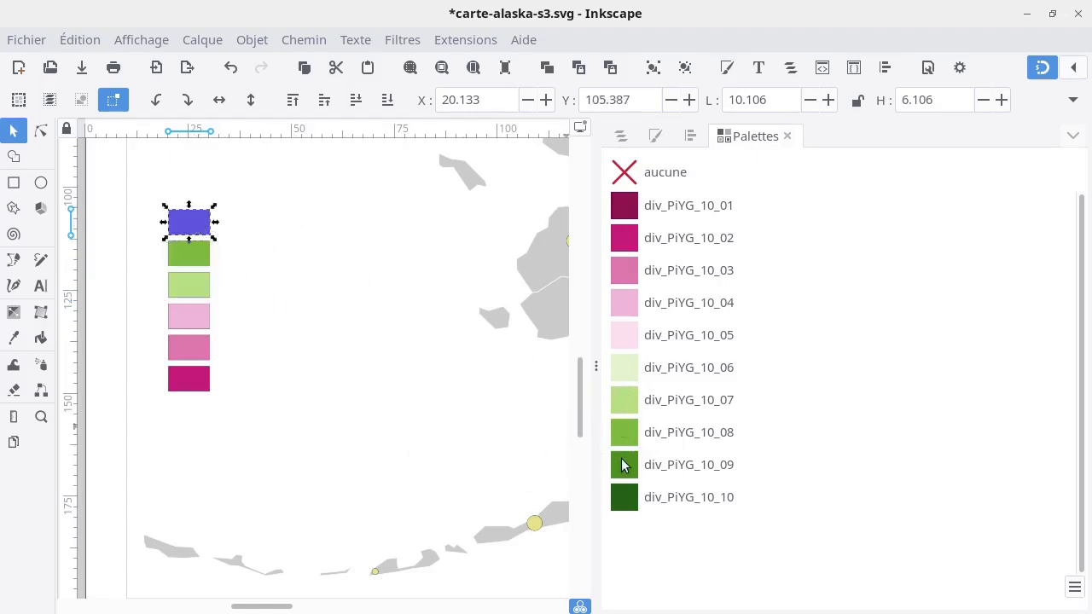
click(627, 462)
click(228, 237)
Duplicate the topmost legend rectangle, place the copy directly above it and fill the copy with div_PiYG_10_10
click(192, 223)
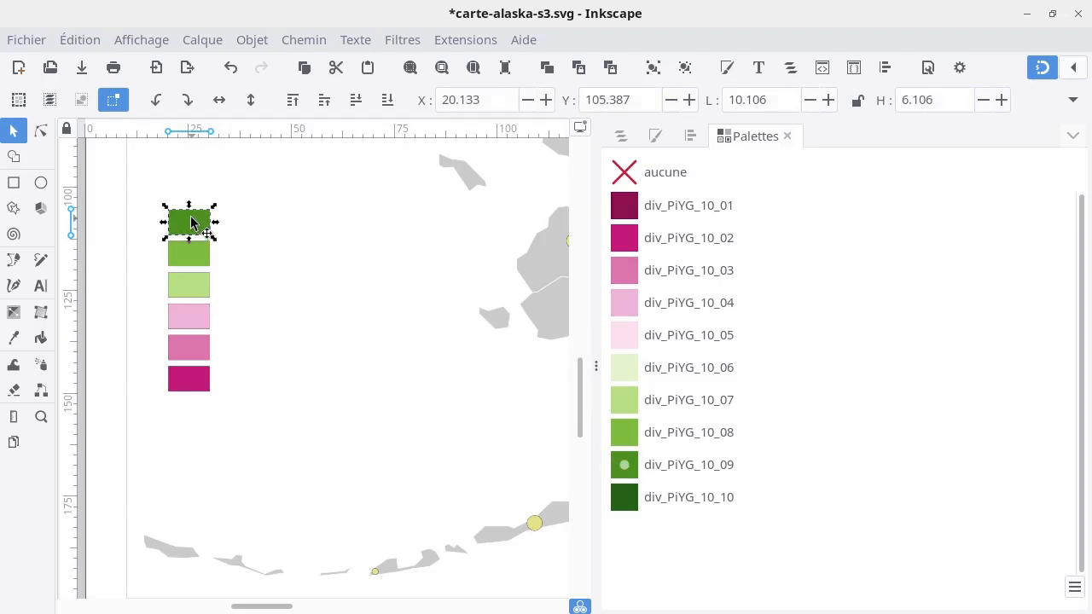
key(ctrl+d)
drag(192, 223, 149, 246)
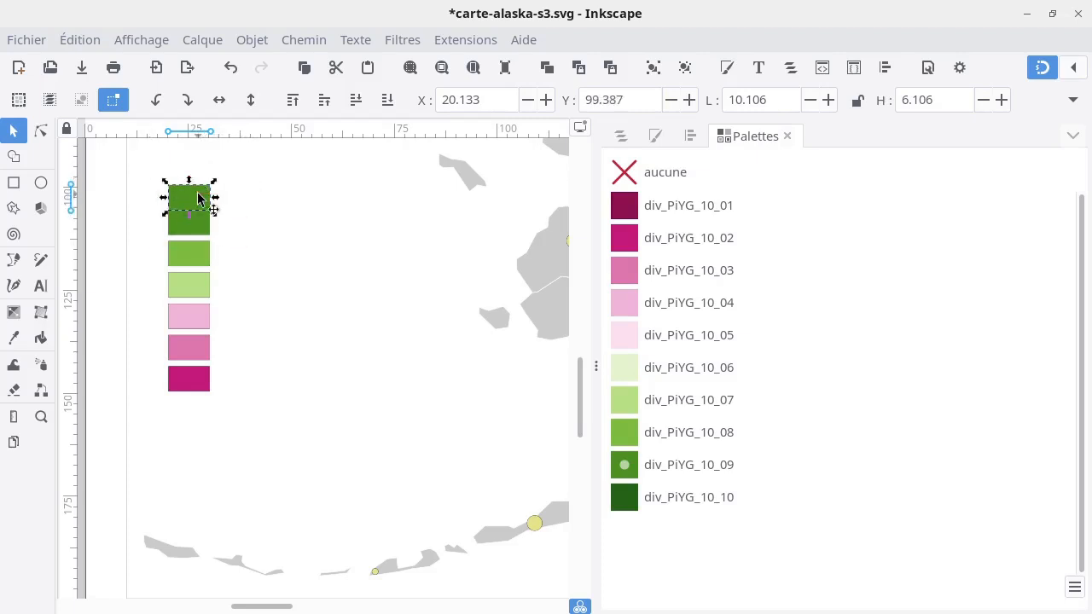
click(209, 205)
click(623, 499)
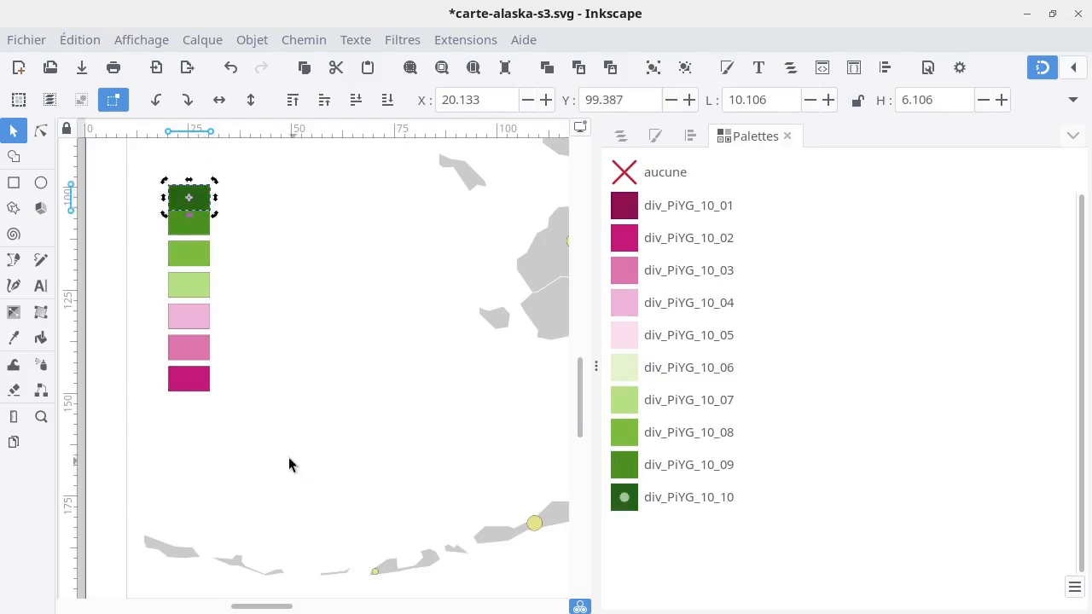
Arrange all seven legend rectangles in a grid of 7 rows and 1 column, with spacing set in mm (X 3, Y 1.5)
click(233, 432)
drag(236, 427, 157, 170)
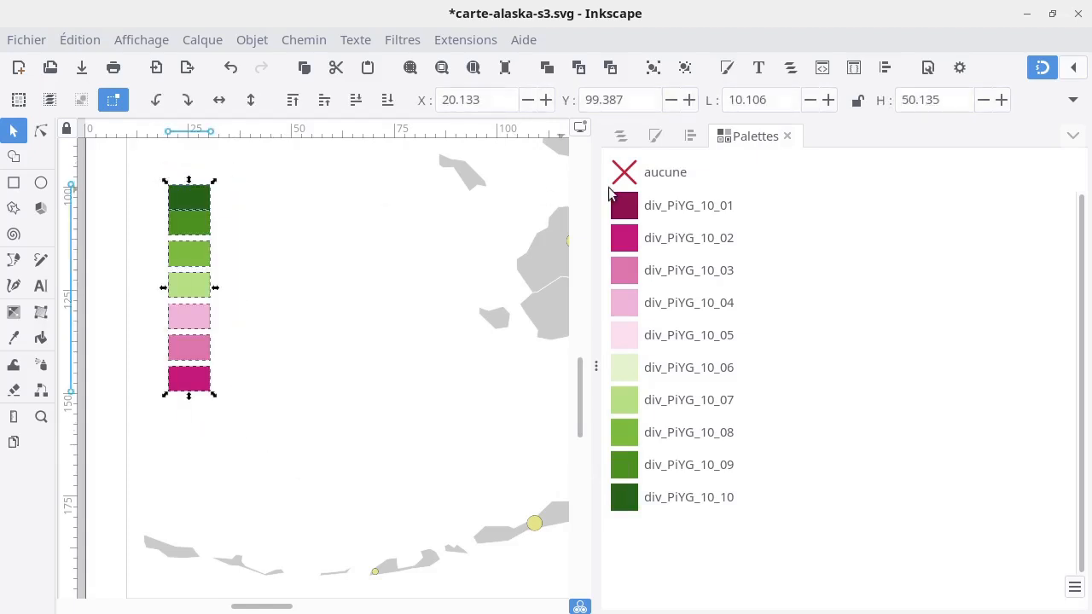
click(1073, 137)
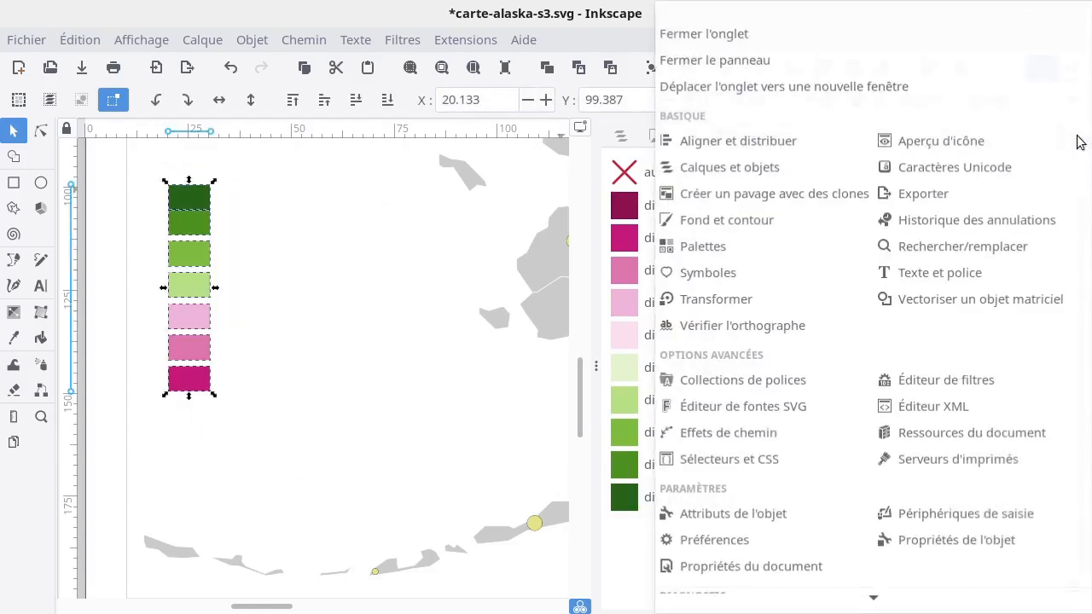
click(747, 142)
click(715, 164)
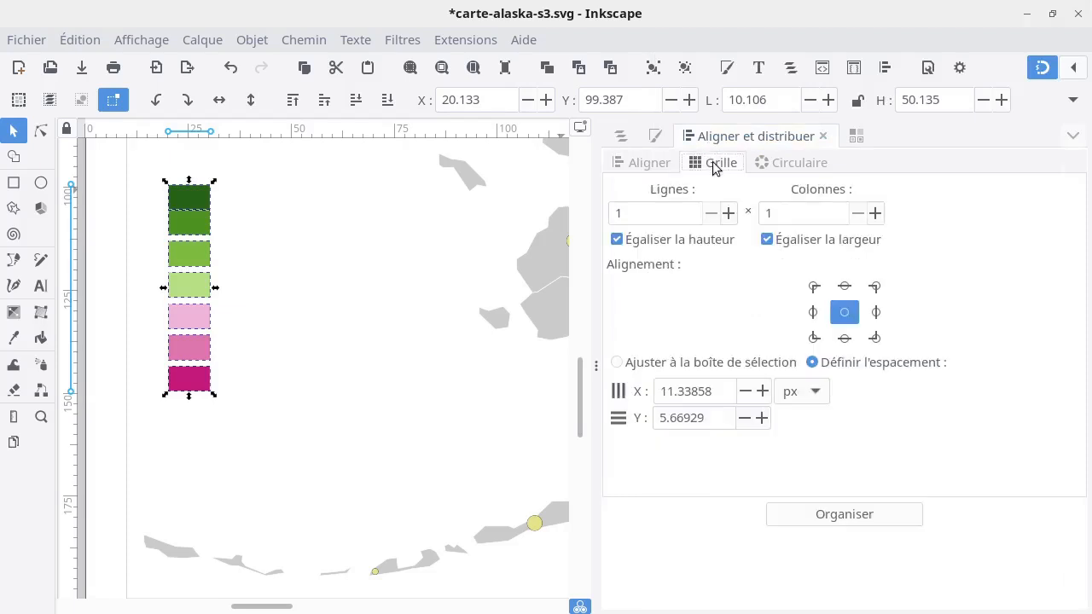
click(783, 395)
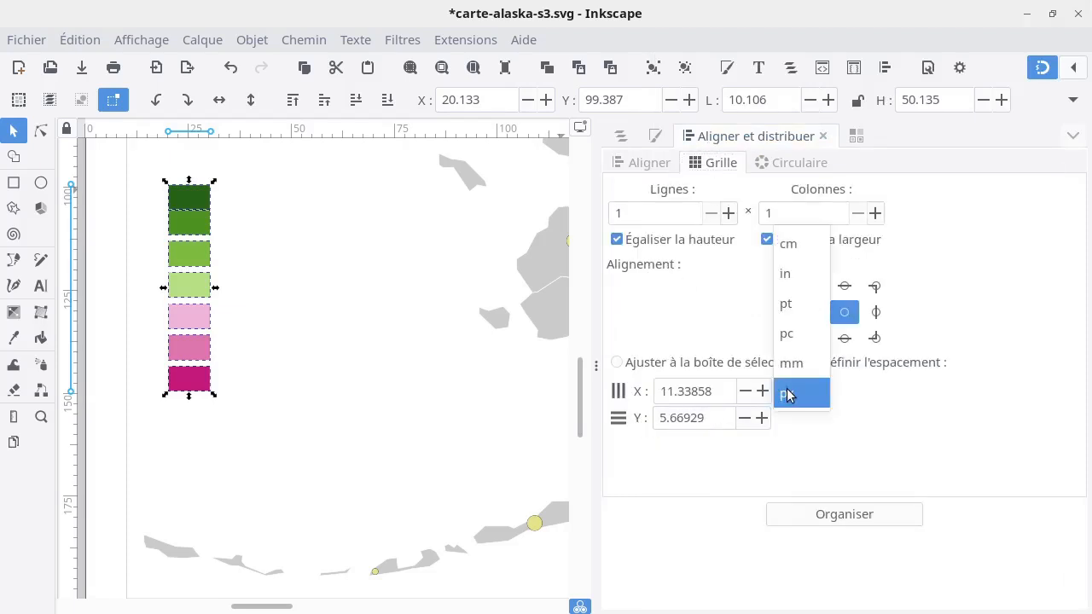
click(794, 369)
click(653, 212)
drag(654, 210, 596, 210)
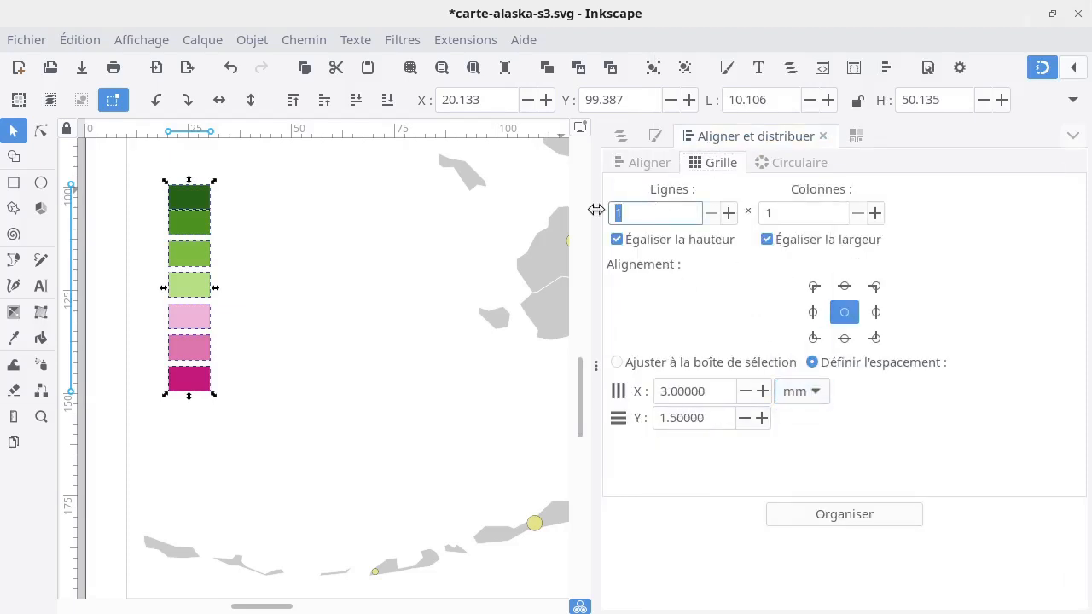
text(7)
click(805, 519)
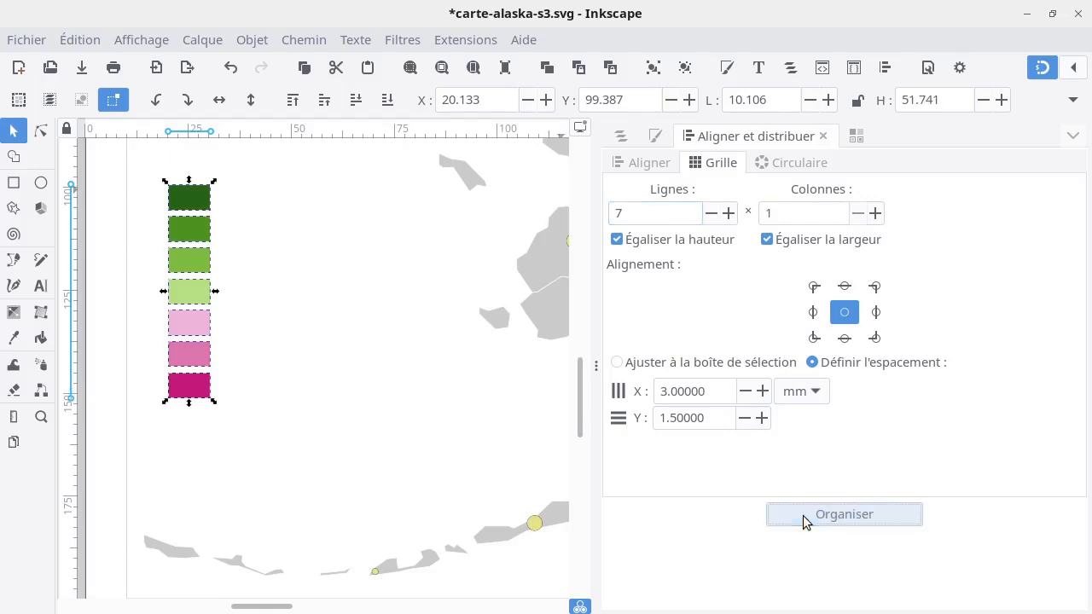
click(344, 450)
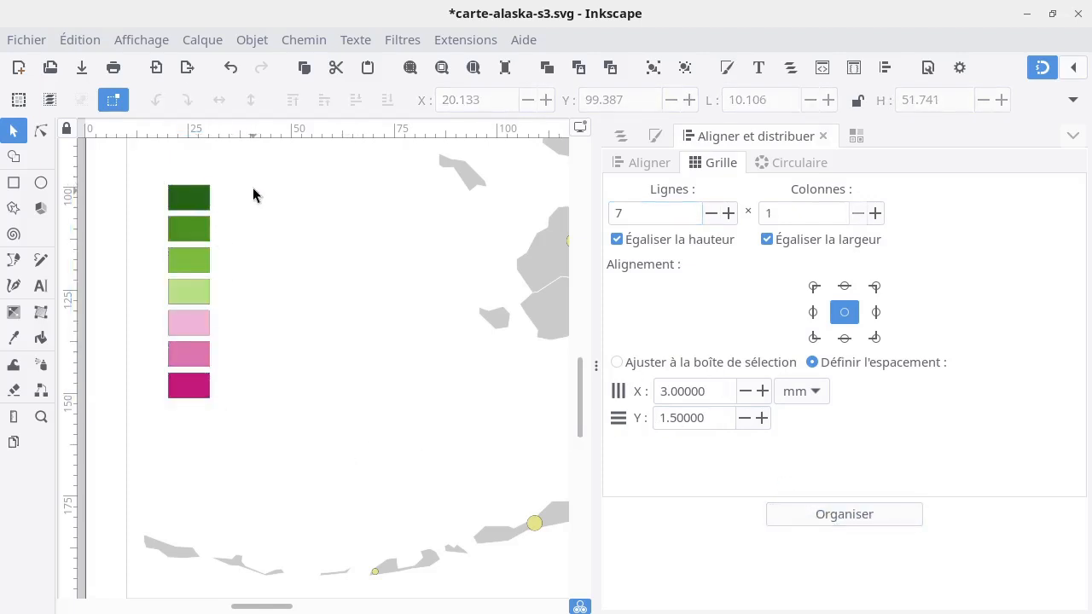
Select all seven legend rectangles and check their size against the whole map
drag(247, 181, 154, 189)
click(245, 412)
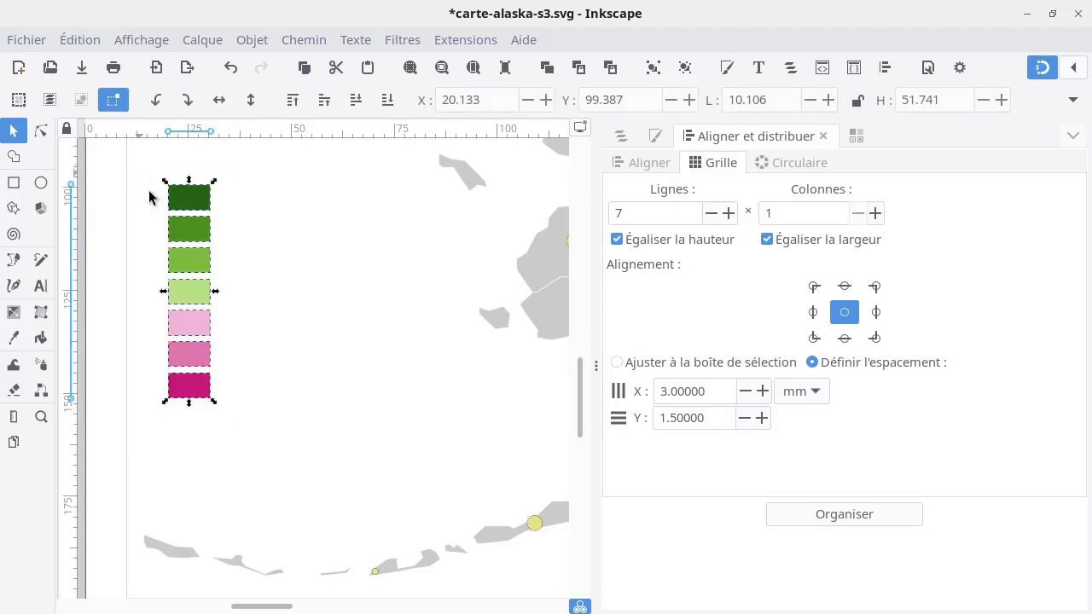
scroll(300, 362, down, 2)
scroll(300, 362, down, 1)
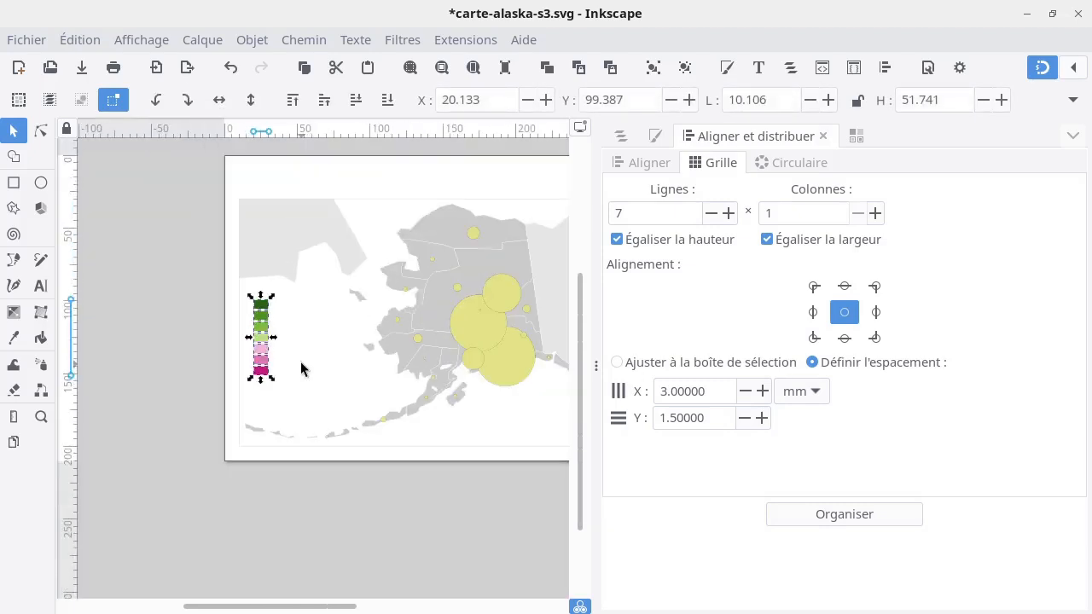
scroll(300, 362, up, 1)
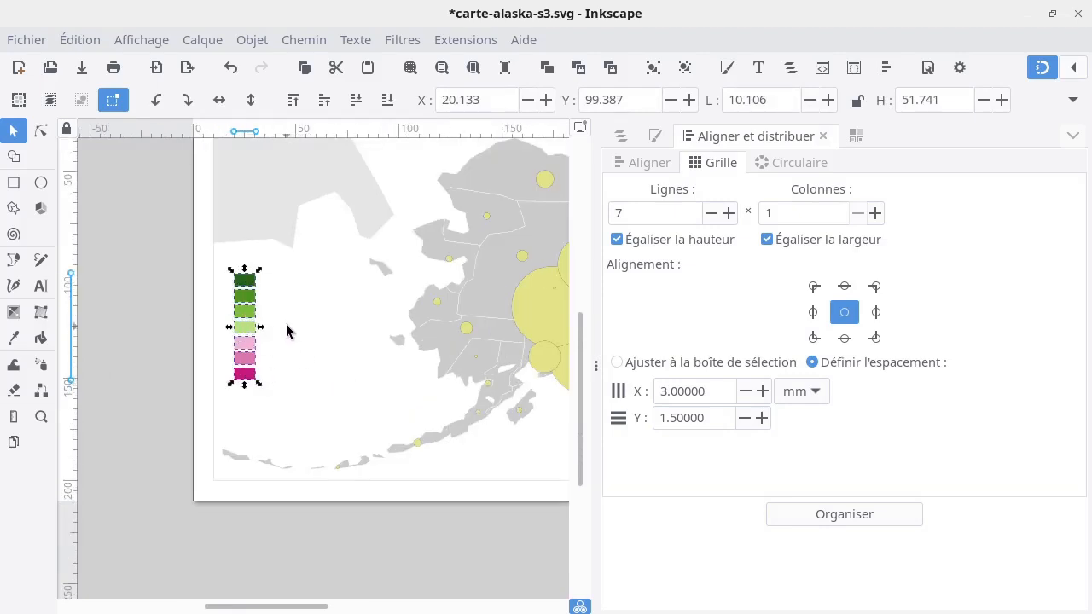
Switch to indic_tcam_1990_2010.ods in LibreOffice Calc and review the boroughs' growth rates and class limits on Sheet2
key(alt+Tab)
key(alt+Tab)
key(alt+Tab)
key(alt+Tab)
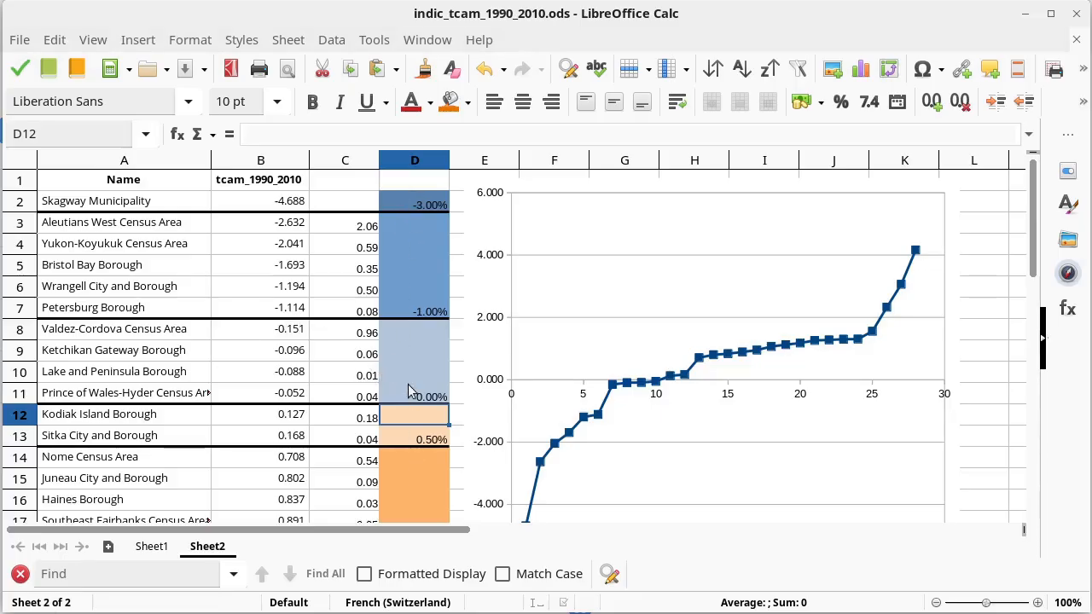
click(132, 397)
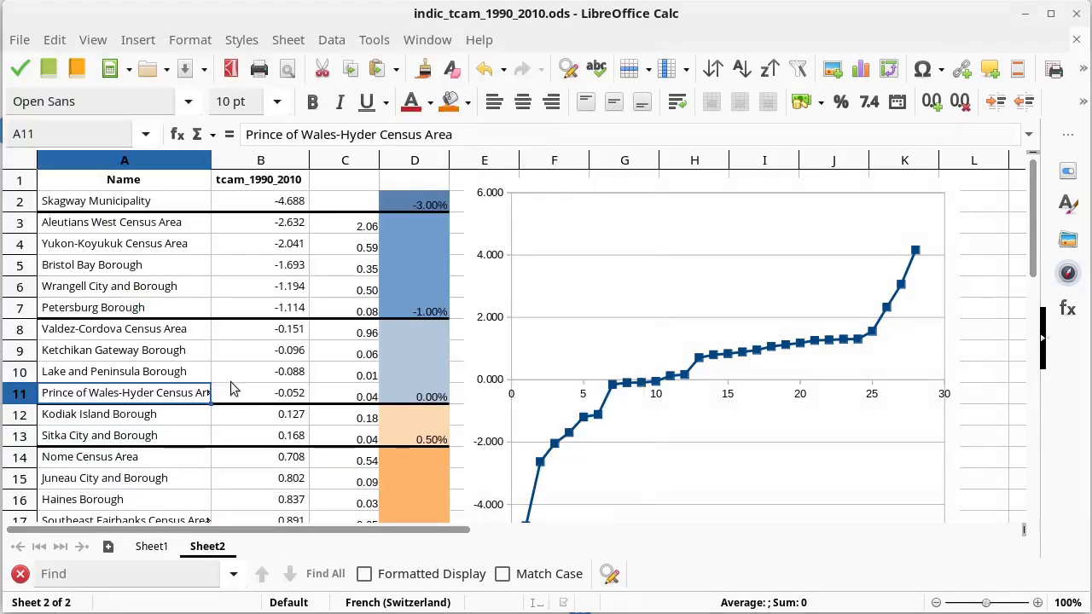
scroll(231, 388, down, 2)
scroll(231, 386, down, 1)
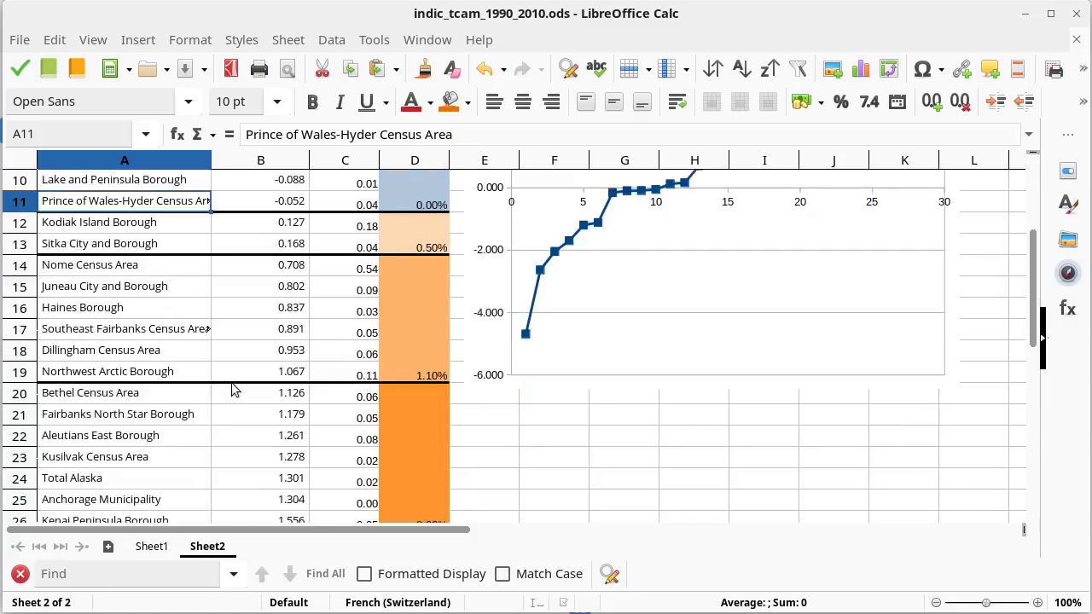
scroll(231, 382, down, 1)
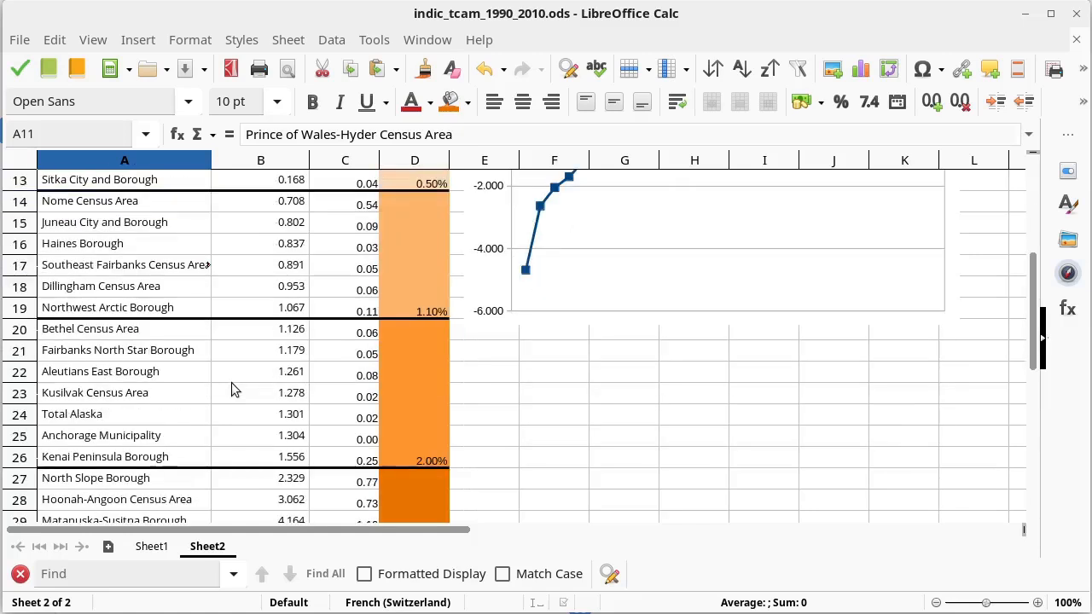
Delete the whole Total Alaska row (row 24) from Sheet2
click(87, 438)
drag(72, 420, 346, 418)
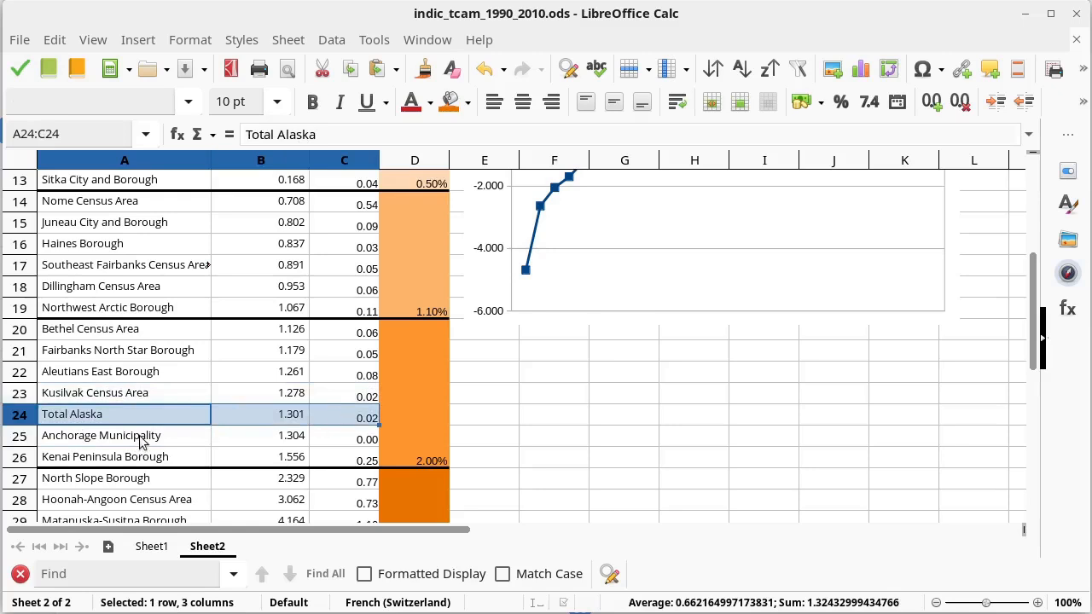
click(18, 420)
right_click(18, 419)
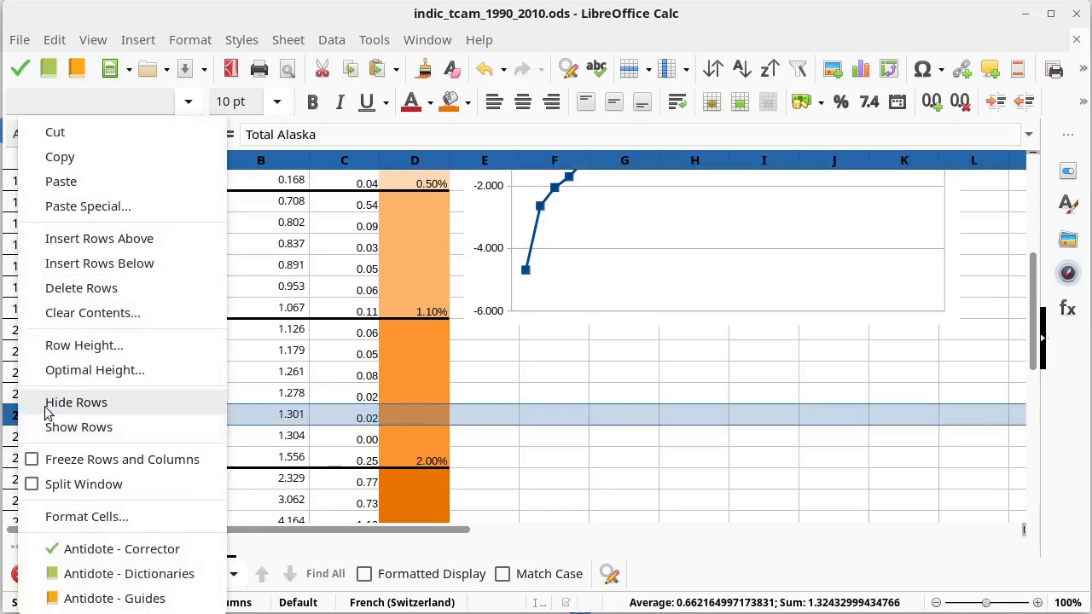
click(106, 290)
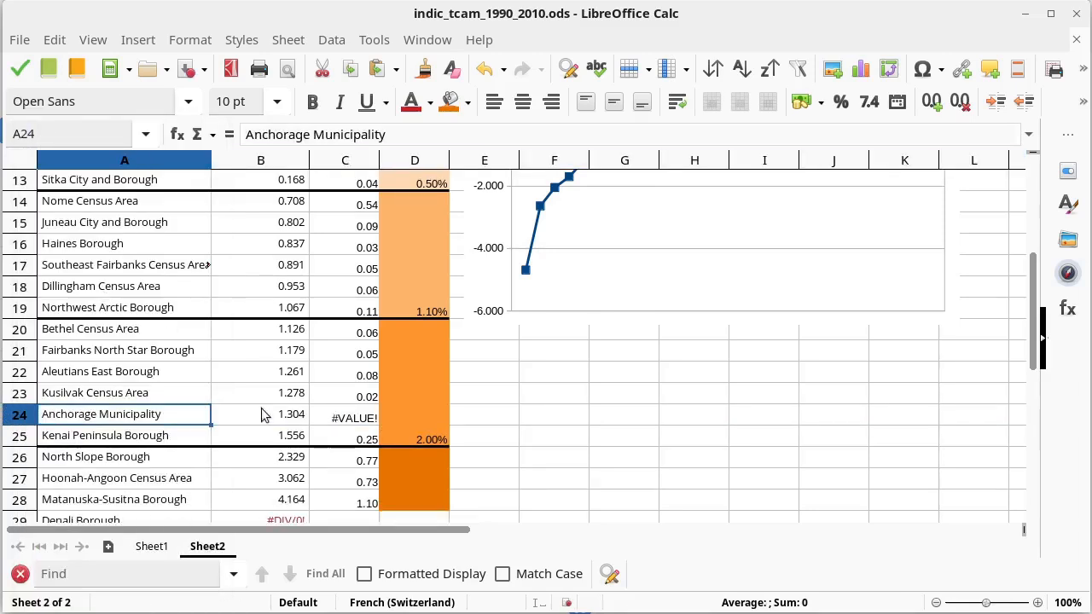
Repair the difference formula in Anchorage Municipality's row by filling the formula from C23 down into C24
click(343, 416)
click(352, 396)
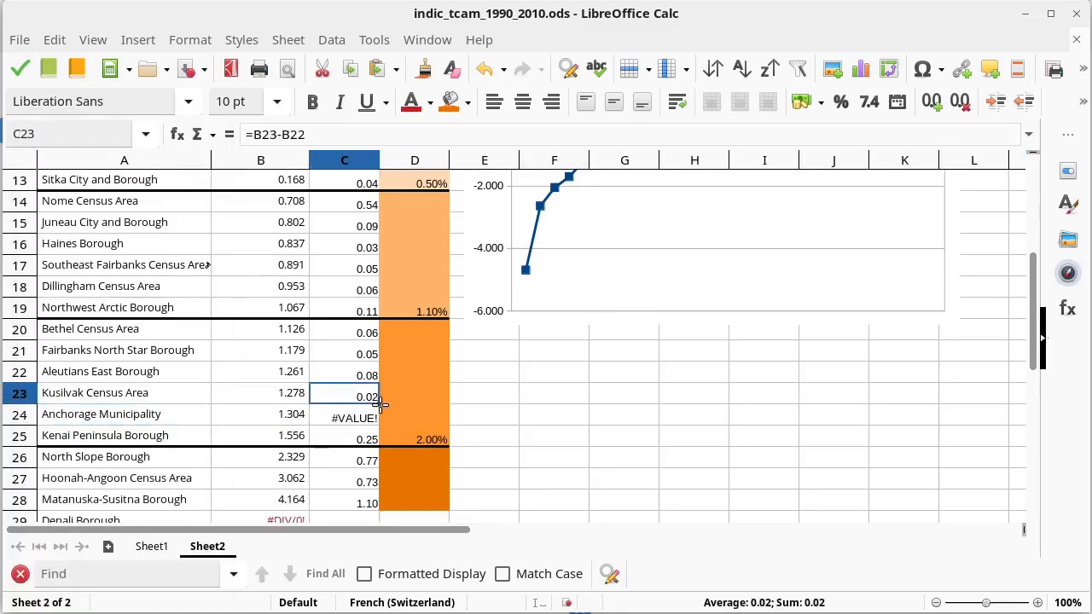
drag(381, 405, 373, 426)
click(354, 438)
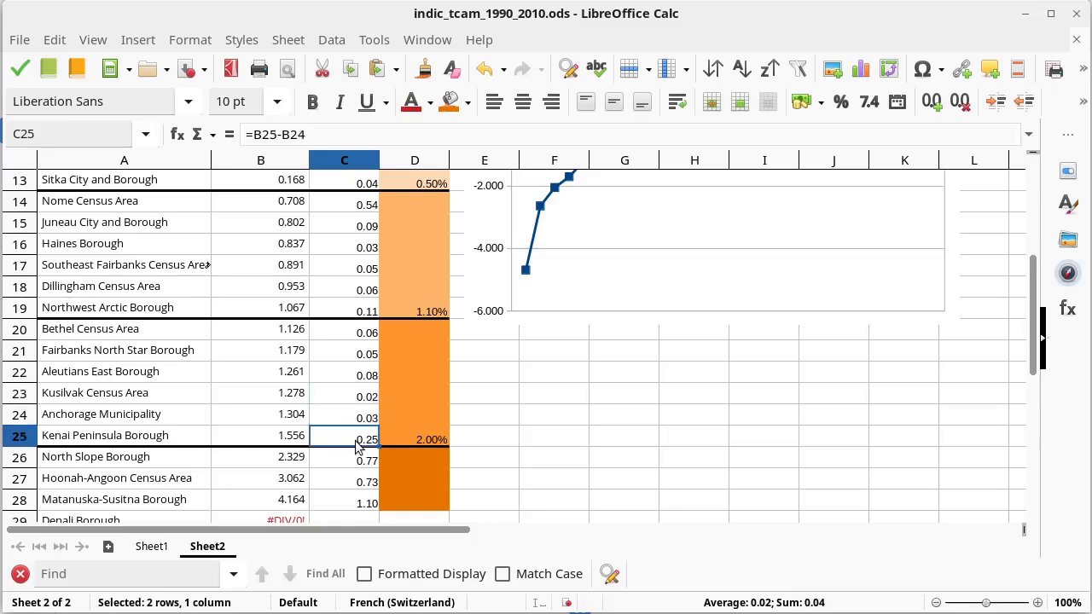
Check Anchorage Municipality's growth rate and class, and look over the remaining rows and class limits on Sheet2
click(275, 419)
click(147, 415)
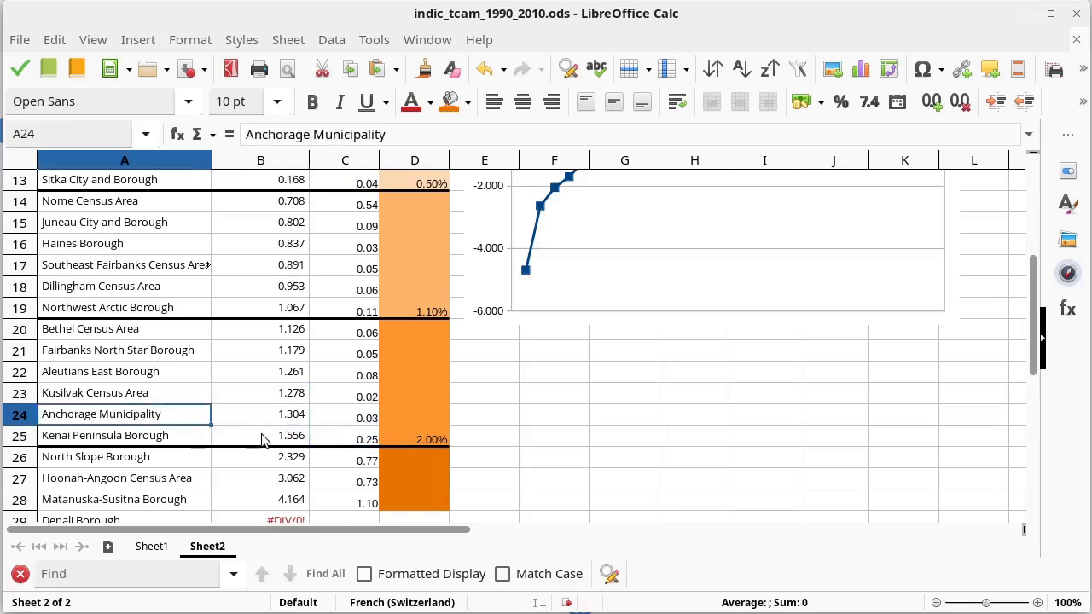
scroll(273, 418, down, 2)
scroll(269, 412, up, 1)
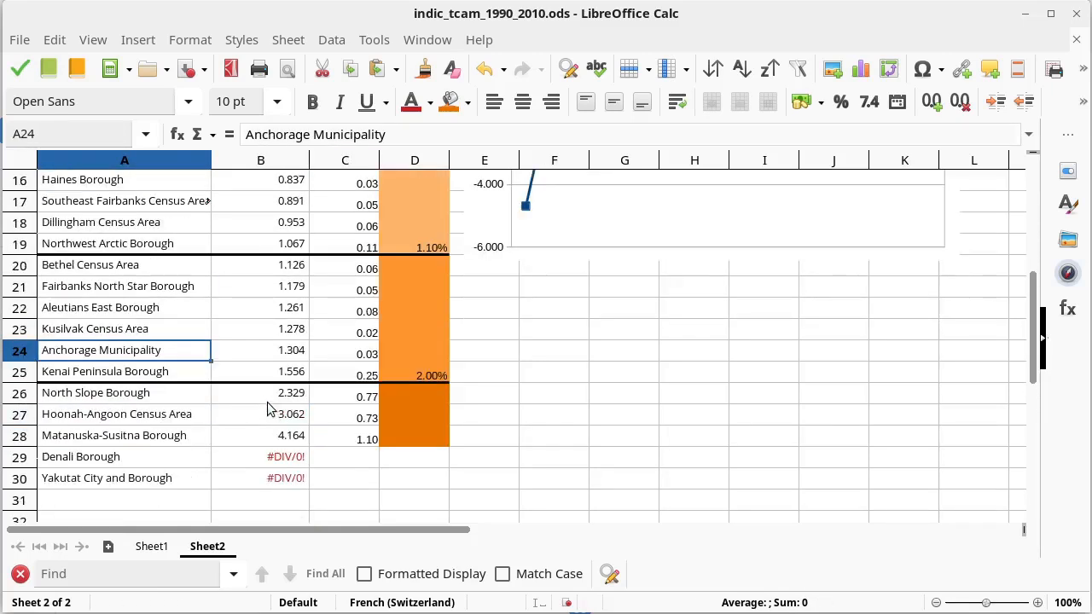
click(294, 355)
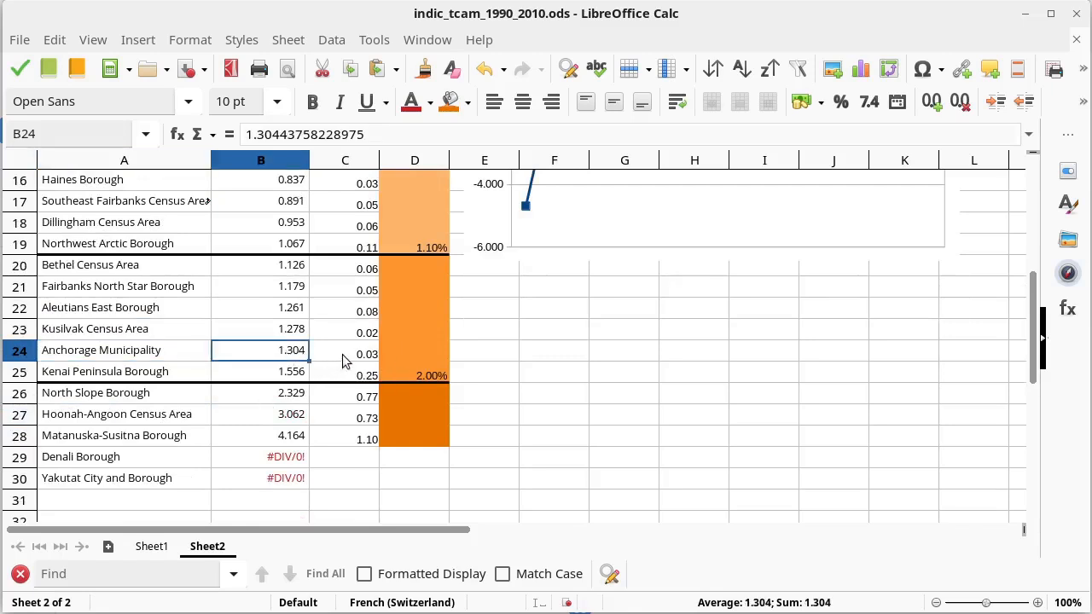
click(410, 350)
scroll(439, 384, up, 4)
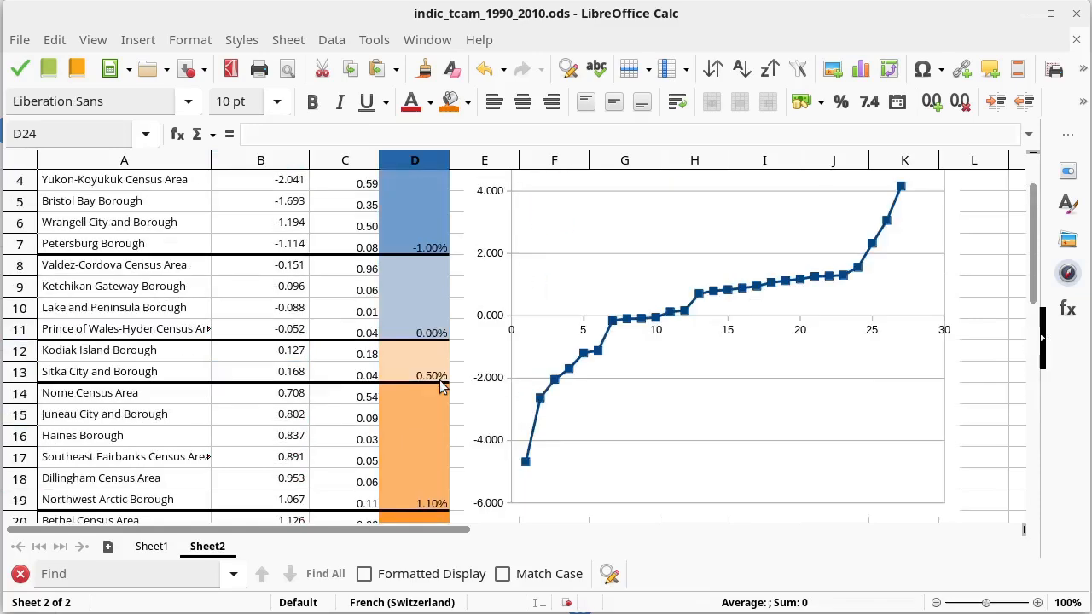
Compare the boroughs' growth rates with the coloured class limits down to the last rows of Sheet2
scroll(441, 386, up, 1)
scroll(439, 379, down, 5)
scroll(440, 380, up, 1)
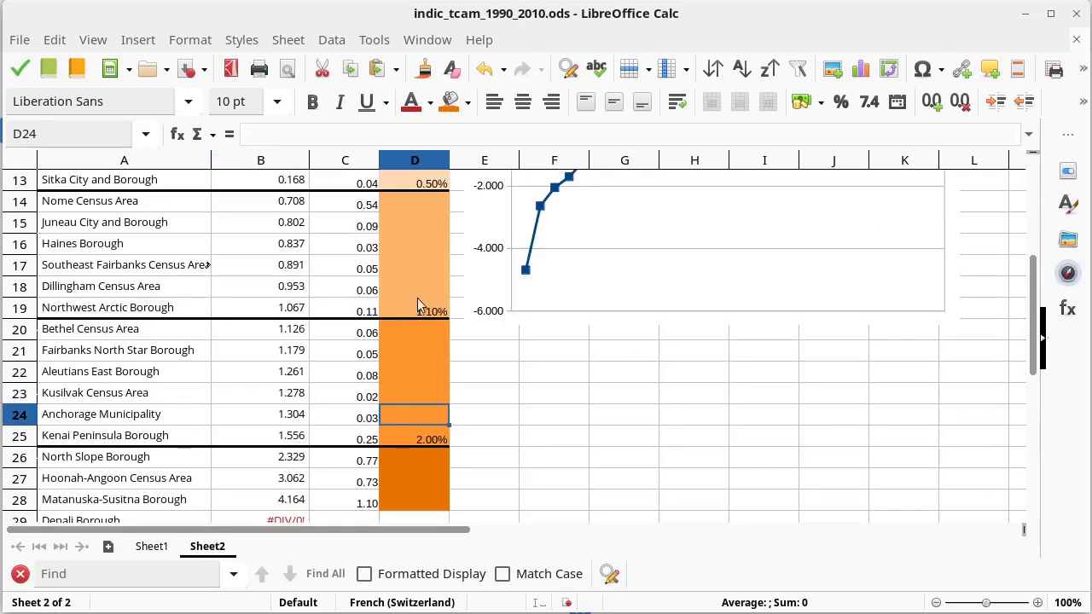
scroll(418, 282, up, 1)
scroll(394, 500, down, 2)
Switch to carte-alaska-s3.svg in Inkscape, move rect1 to rect7 into the Légende choroplèthe layer, and collapse that layer
key(alt+Tab)
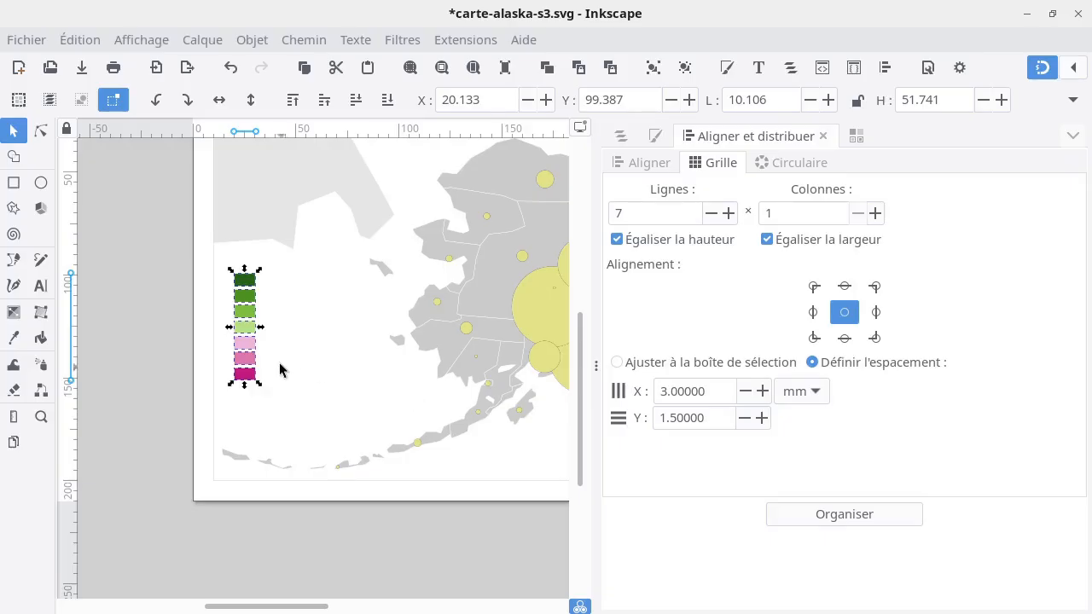
click(302, 358)
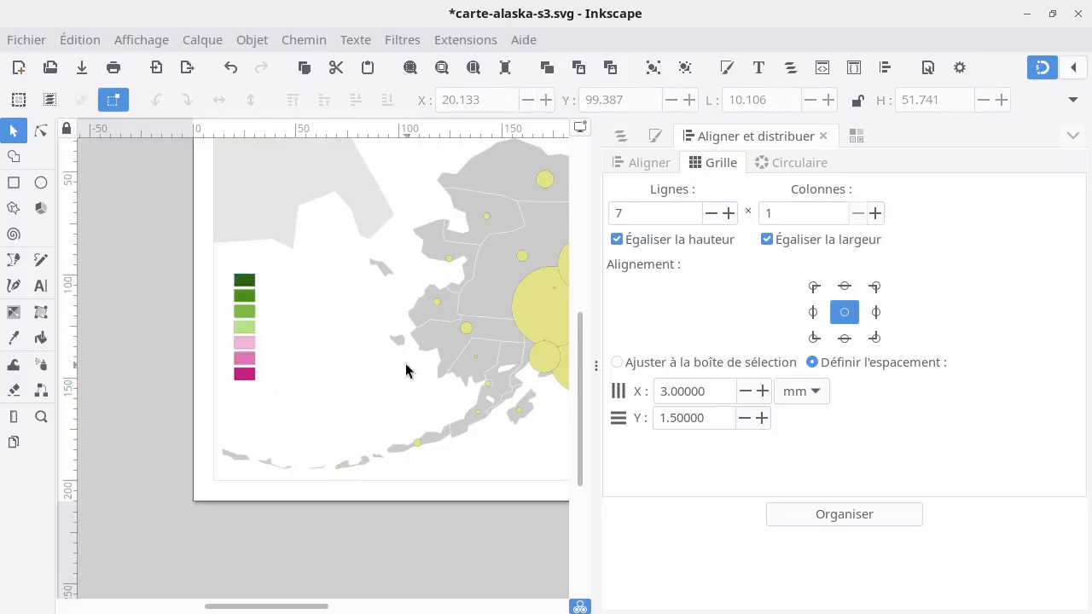
drag(406, 365, 292, 379)
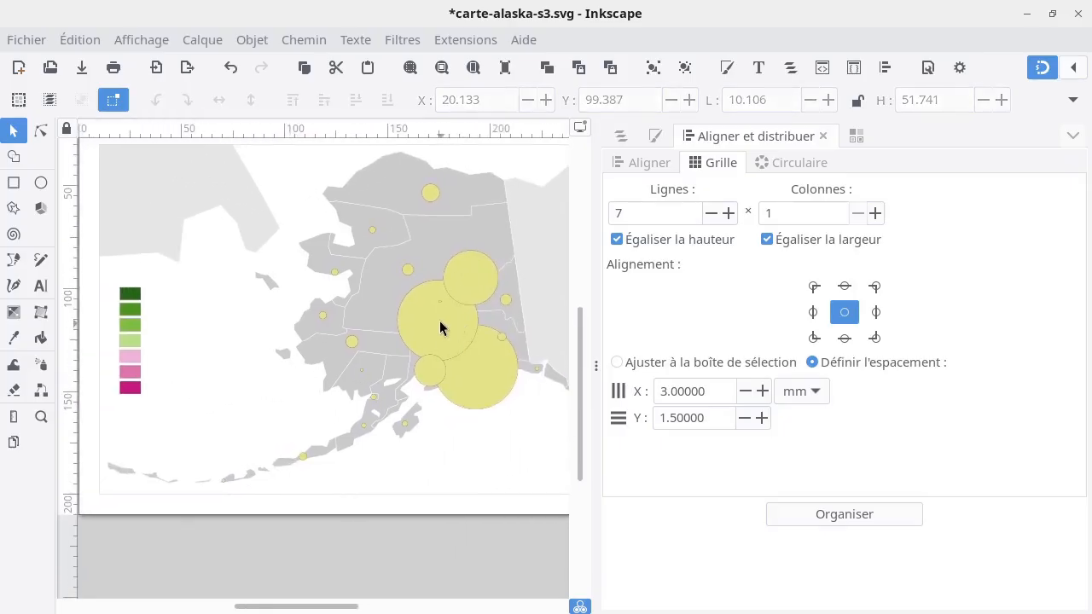
click(621, 136)
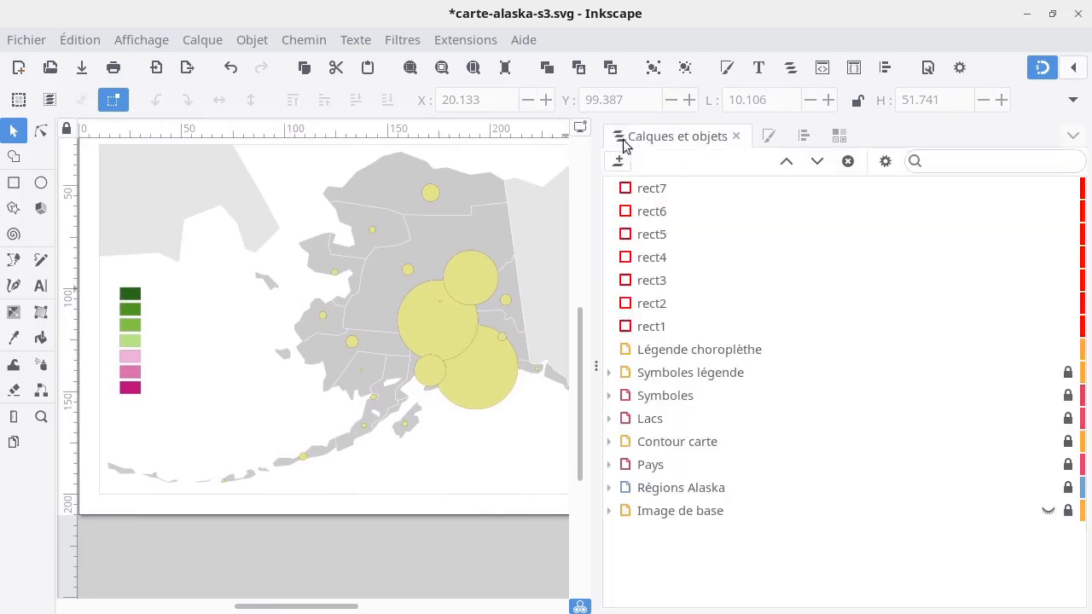
click(689, 326)
shift+click(684, 188)
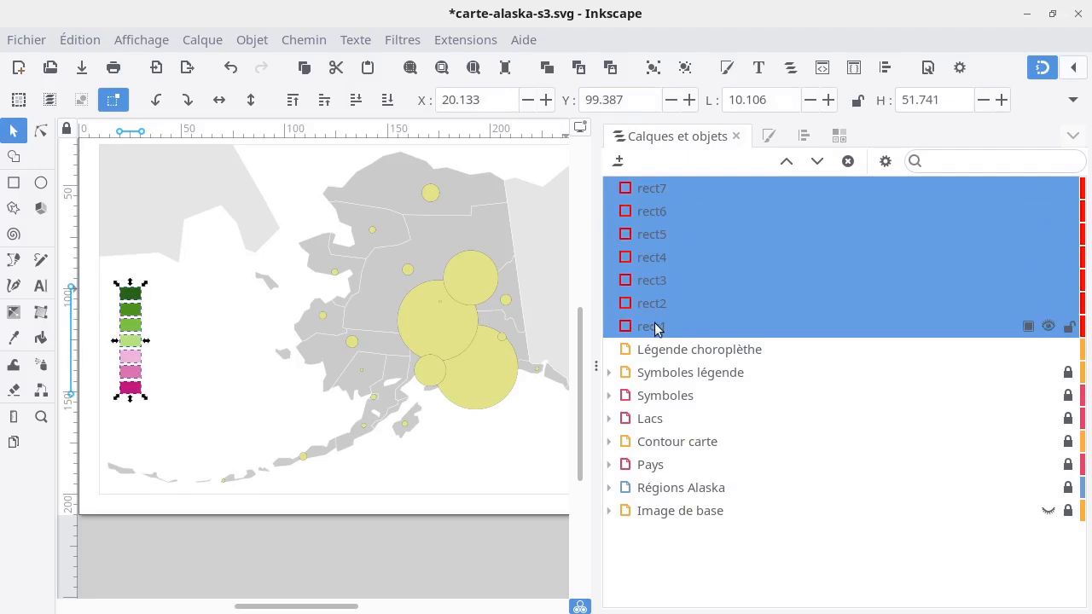
drag(653, 328, 697, 348)
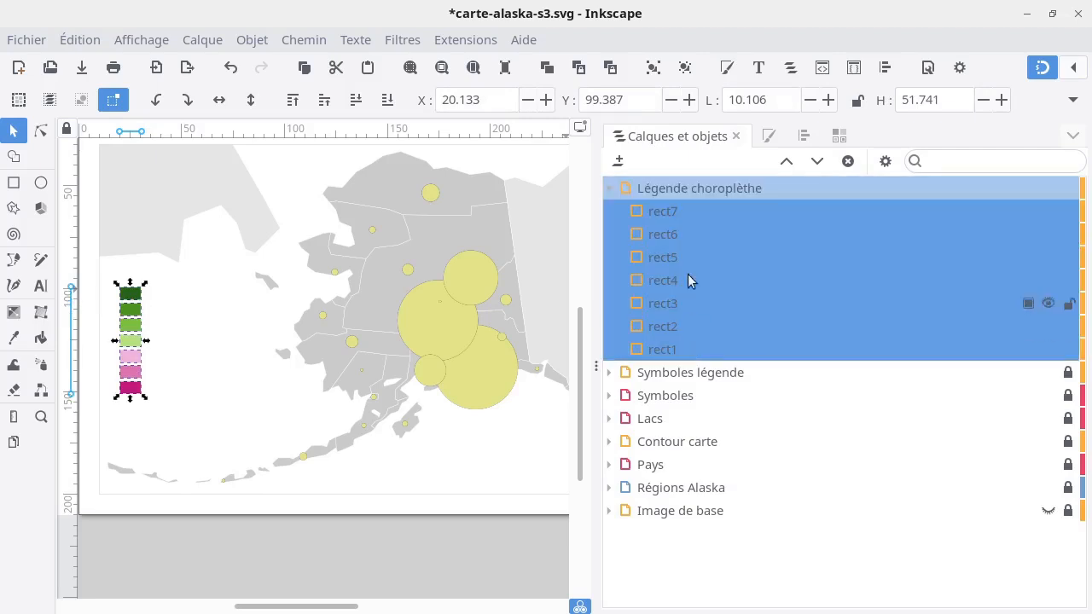
click(609, 188)
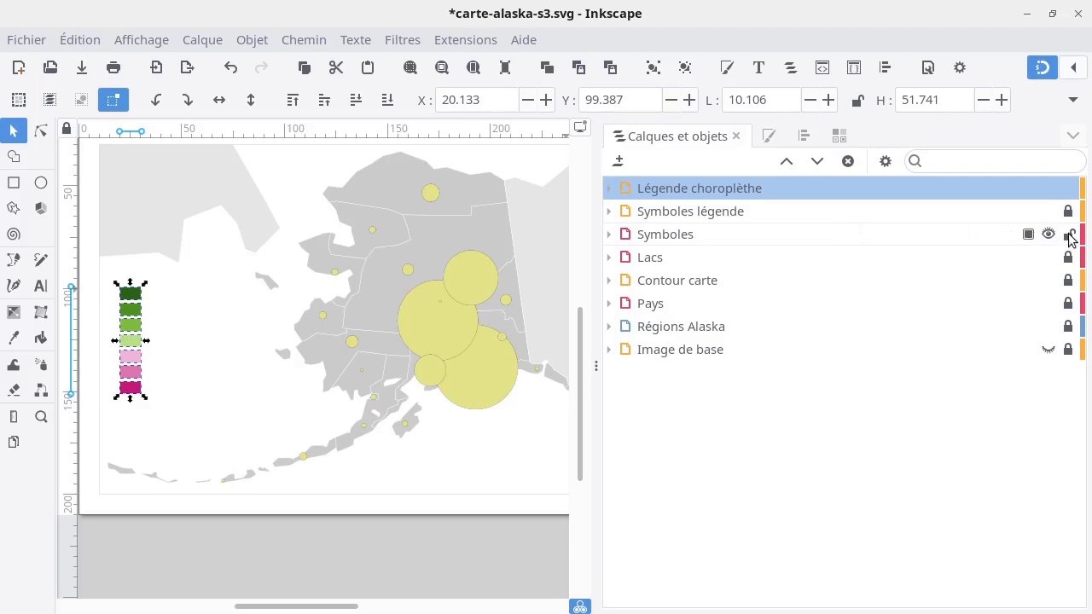
Unlock the Symboles layer and select the Anchorage circle in it
click(463, 344)
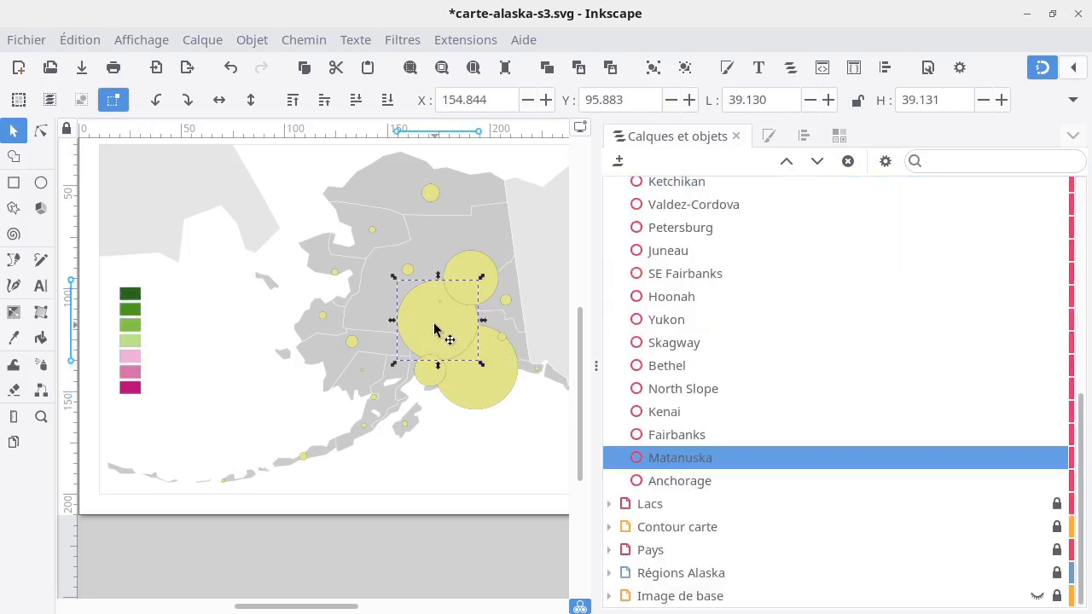
scroll(446, 321, up, 2)
scroll(446, 321, down, 1)
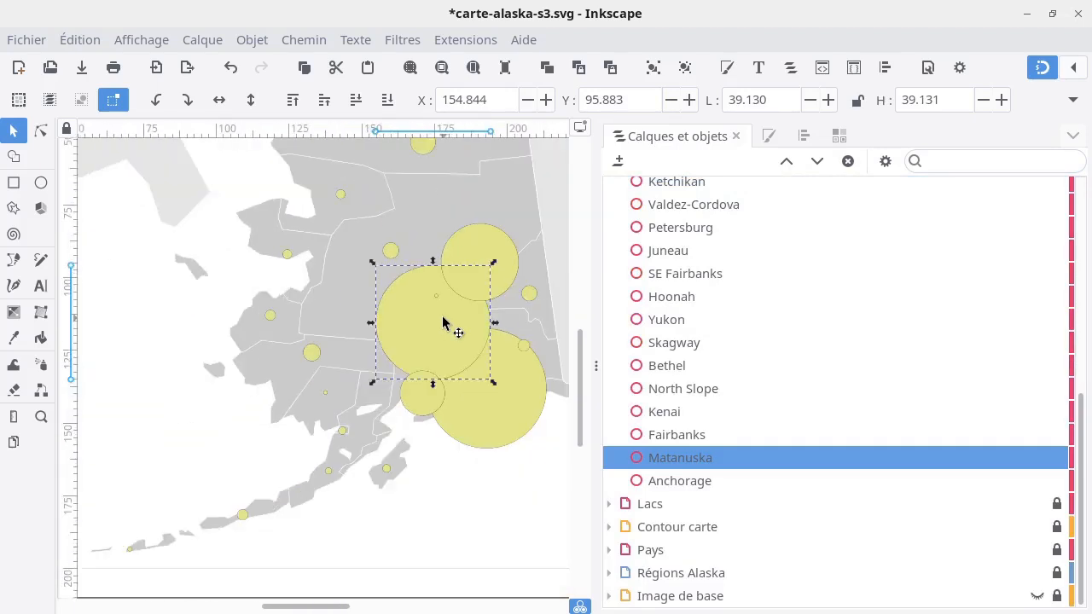
click(672, 486)
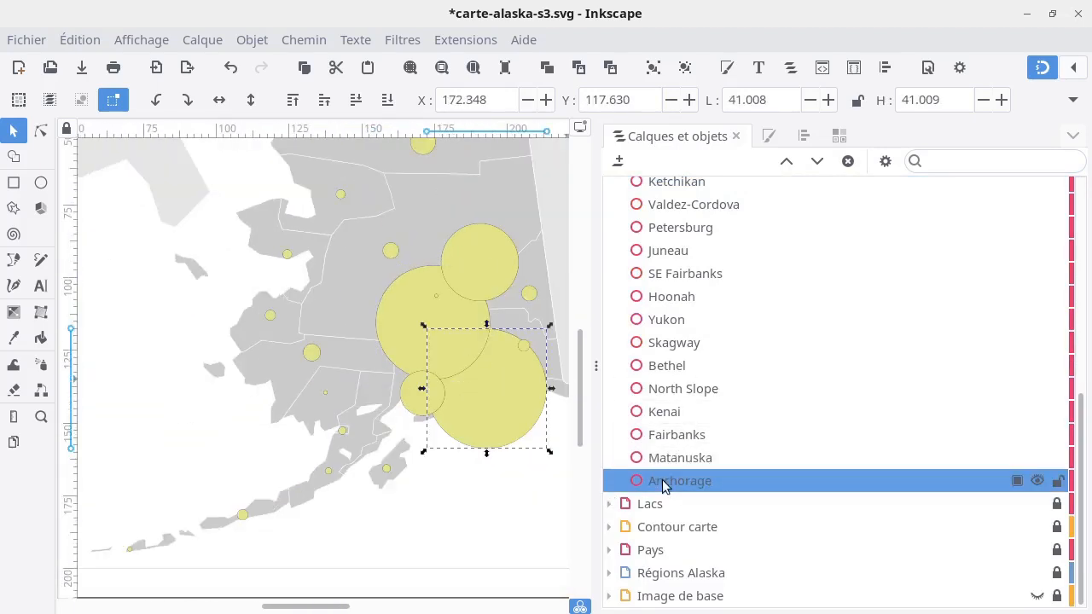
Hide the Régions Alaska layer and show the Image de base layer so the region names can be read
scroll(687, 407, up, 5)
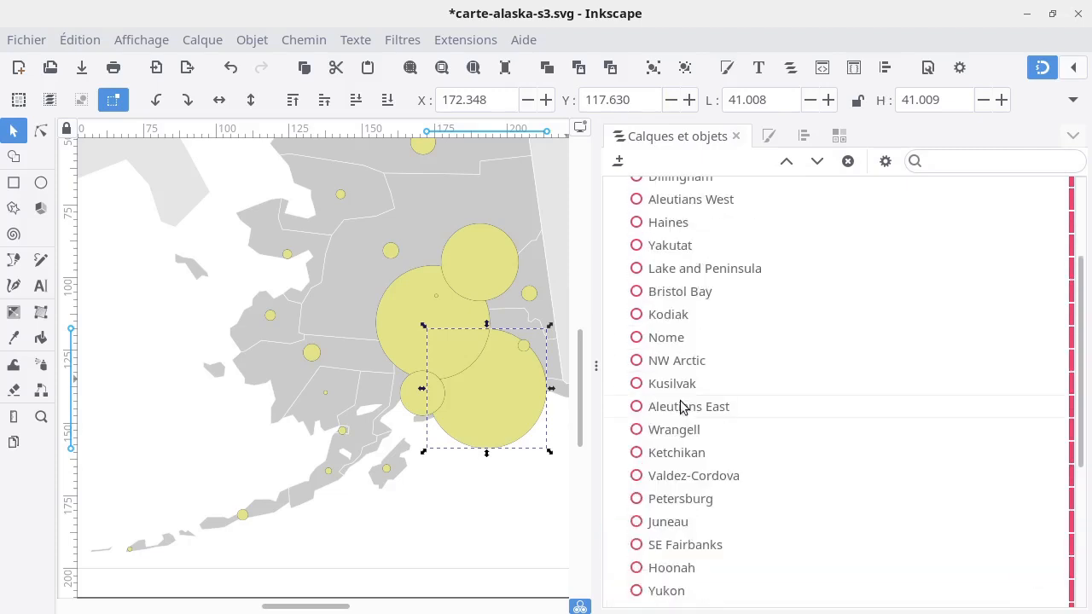
scroll(686, 401, up, 3)
scroll(729, 377, down, 6)
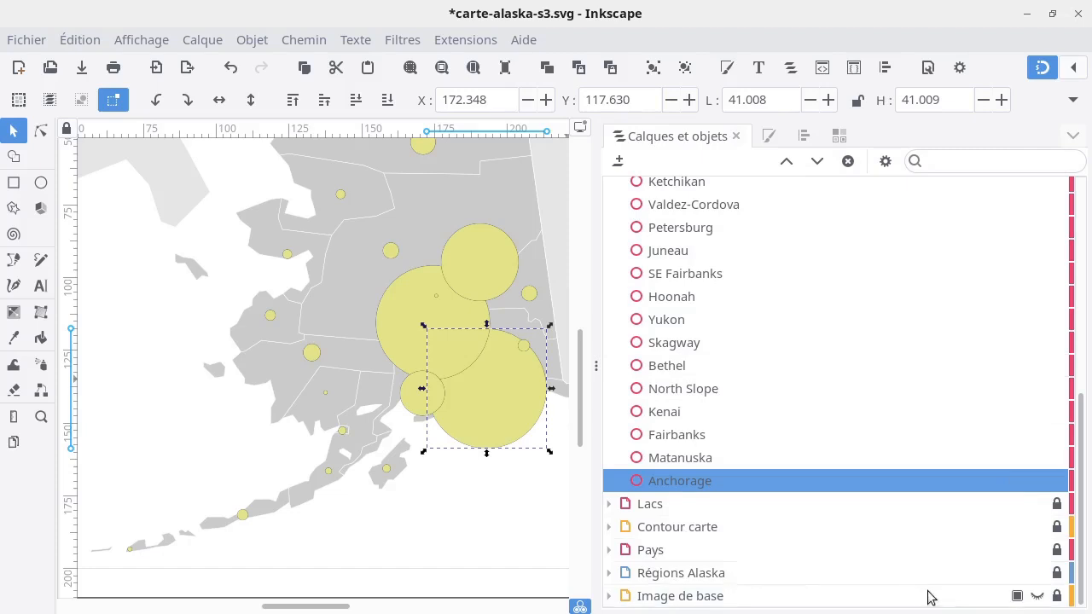
click(1037, 573)
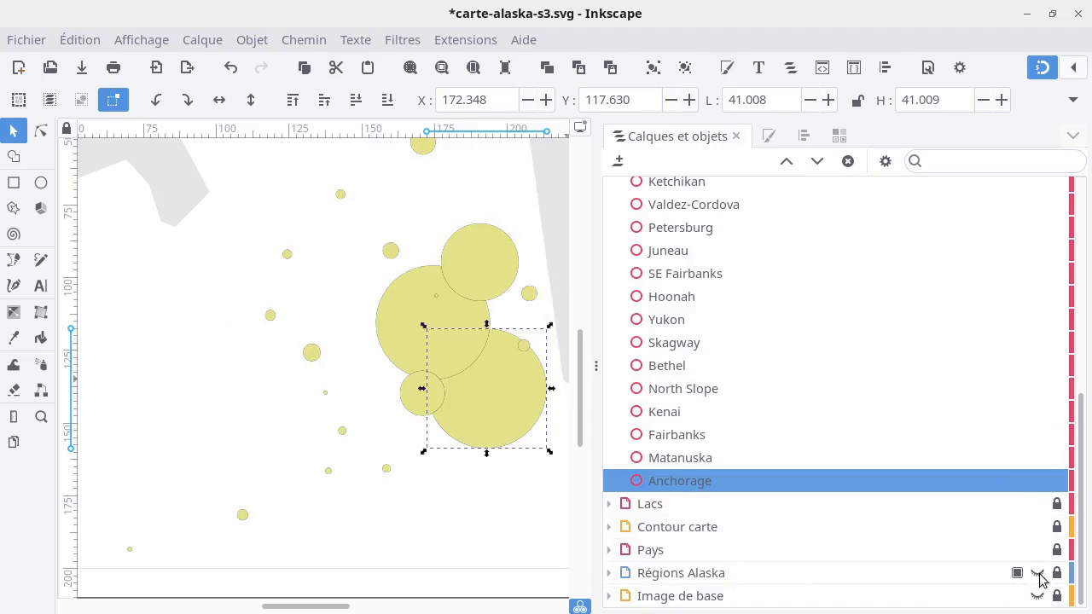
click(1038, 595)
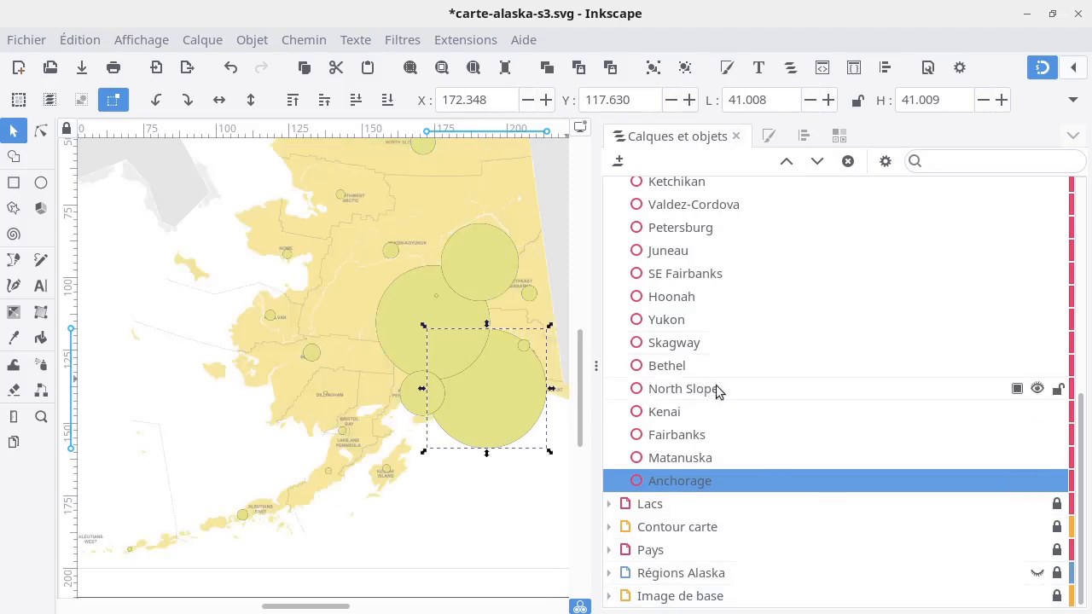
Temporarily hide the Symboles layer to examine the region labels around Anchorage, and show the layer again
scroll(722, 389, up, 5)
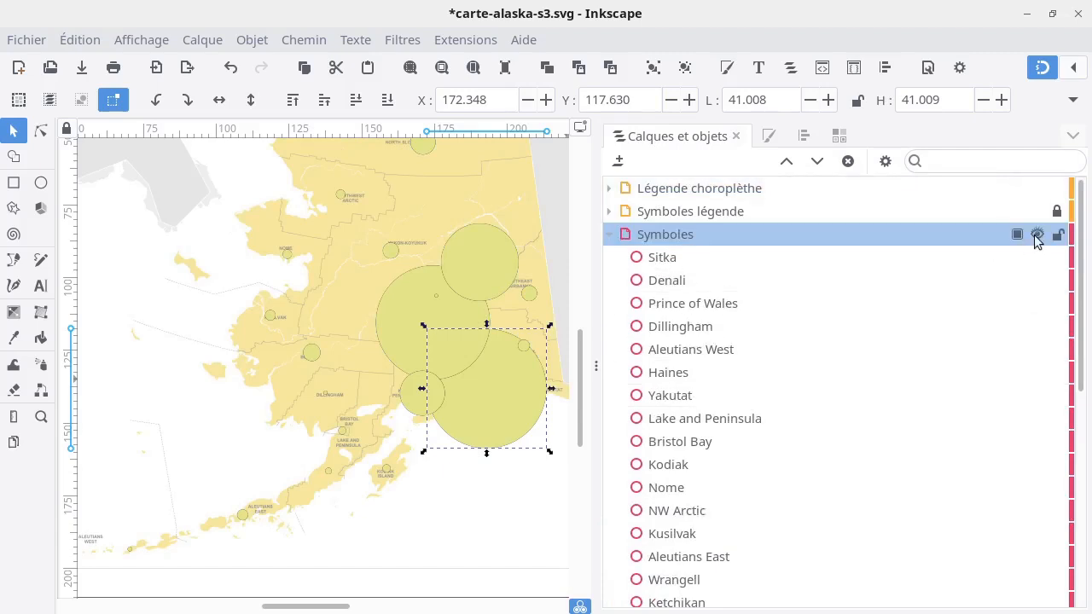
click(1037, 236)
scroll(486, 390, up, 3)
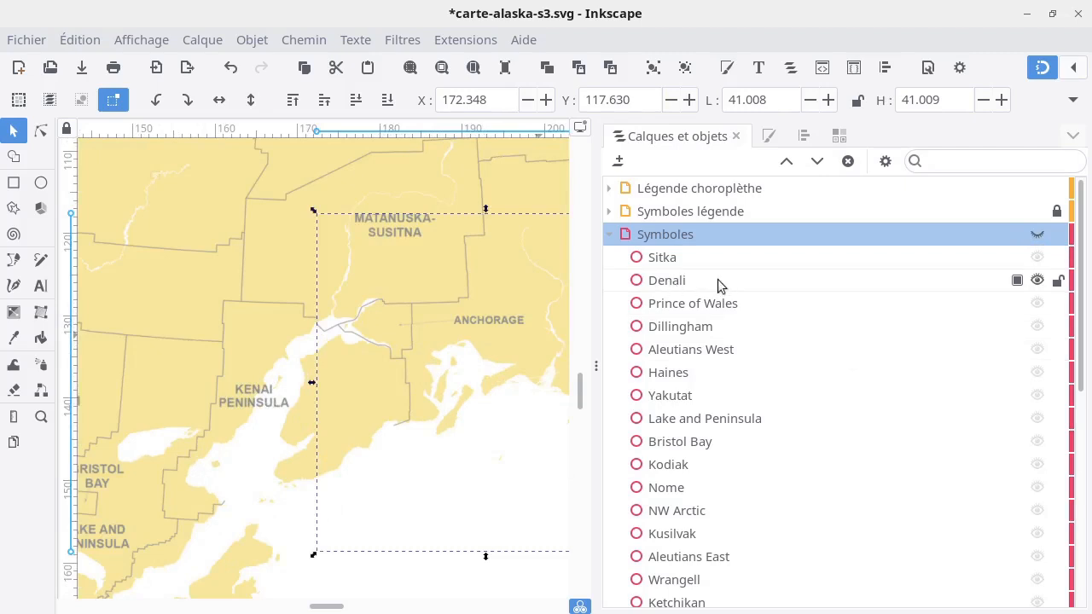
click(1037, 235)
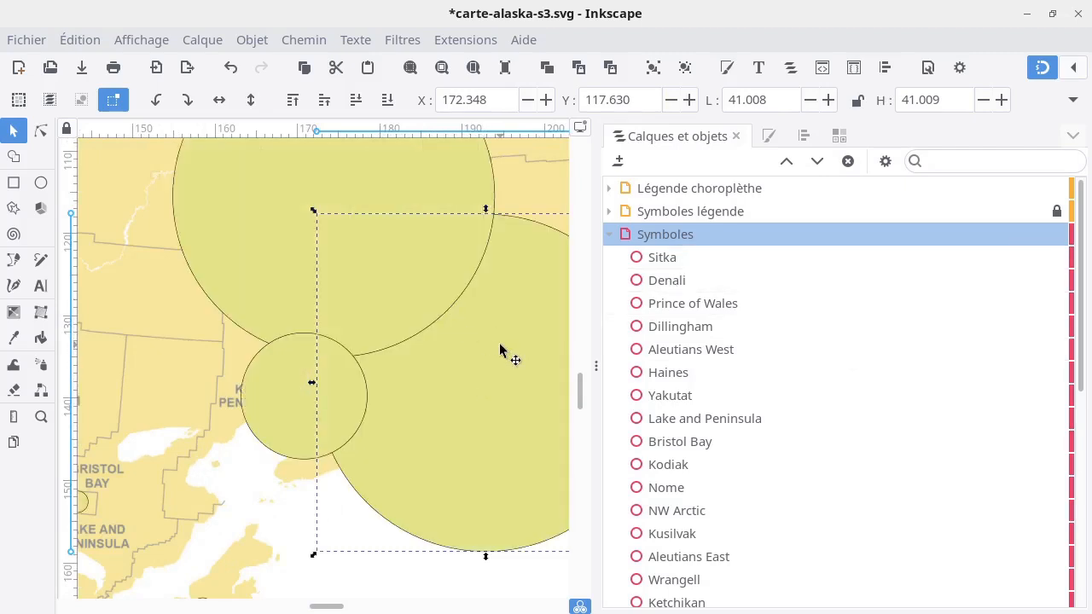
Fill the Anchorage circle with the palette colour div_PiYG_10_09
ctrl+scroll(441, 435, down, 4)
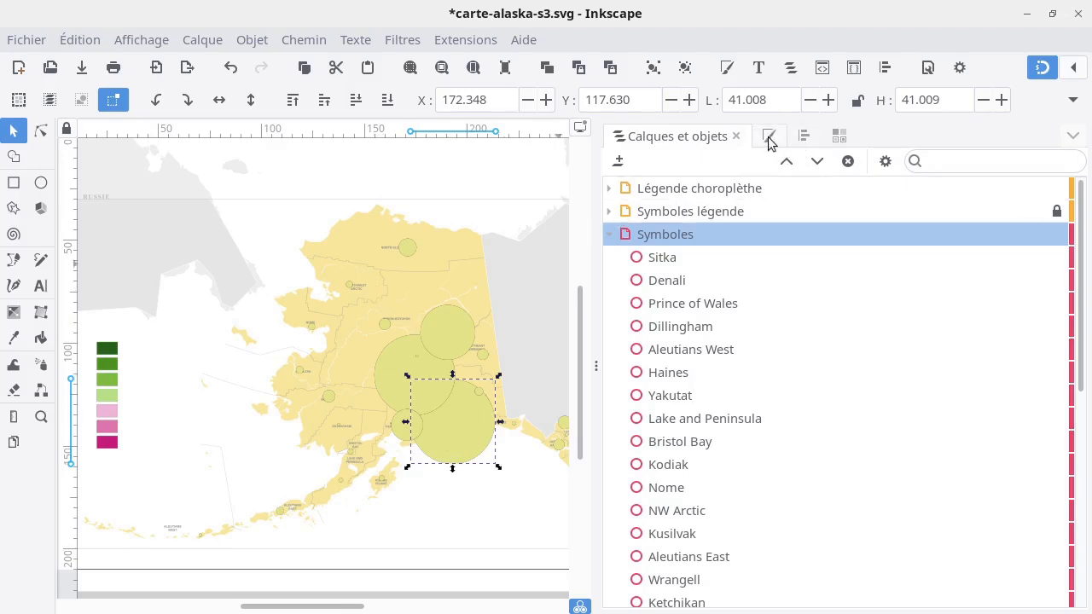
click(834, 141)
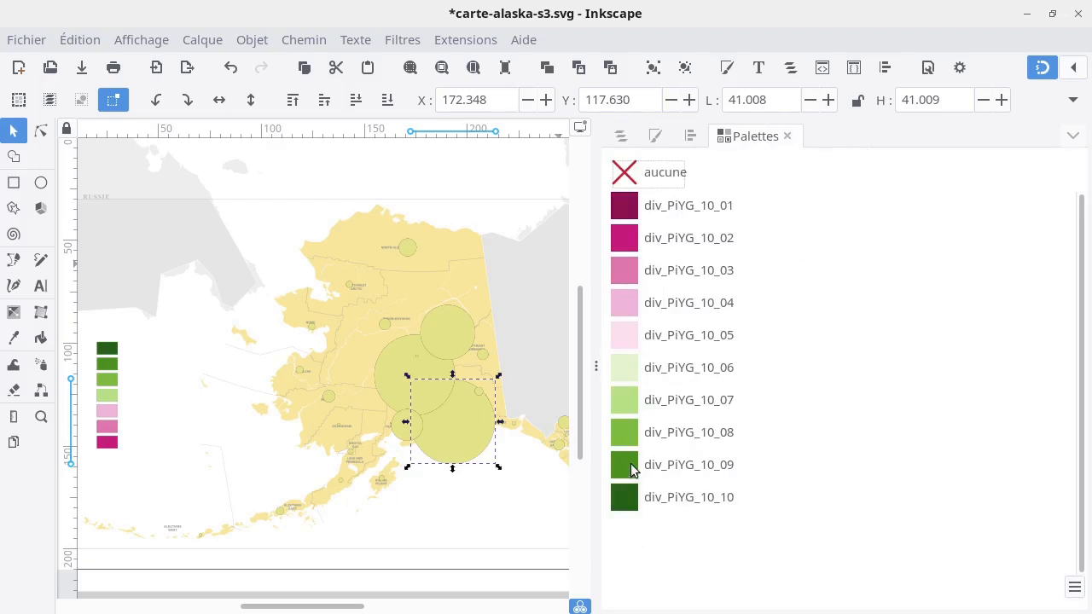
click(629, 468)
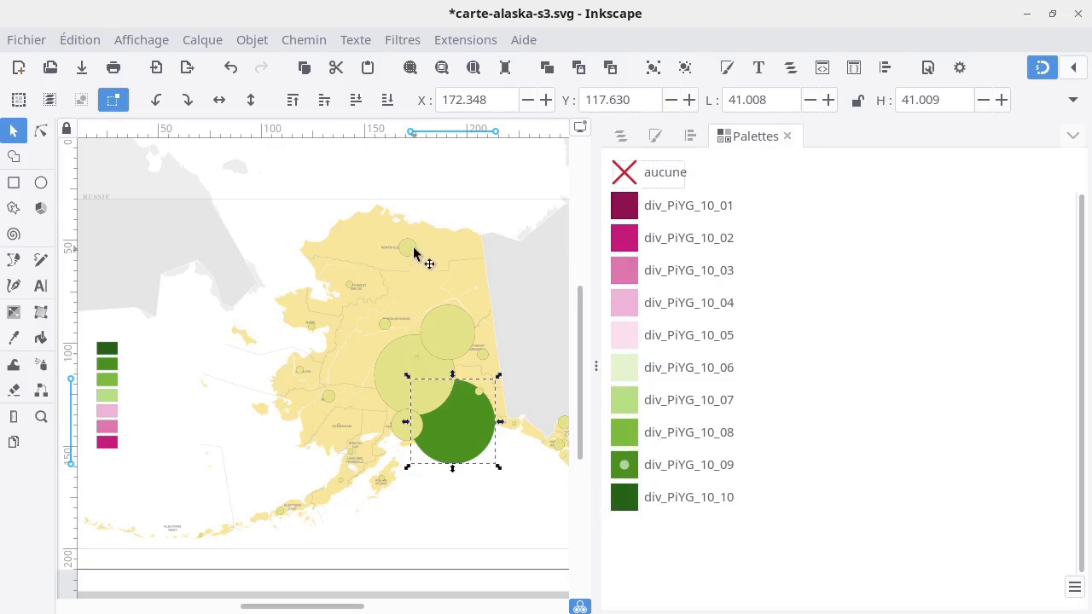
Switch to indic_tcam_1990_2010.ods in LibreOffice Calc and check the growth rates of Denali Borough and Yakutat City and Borough
key(alt+Tab)
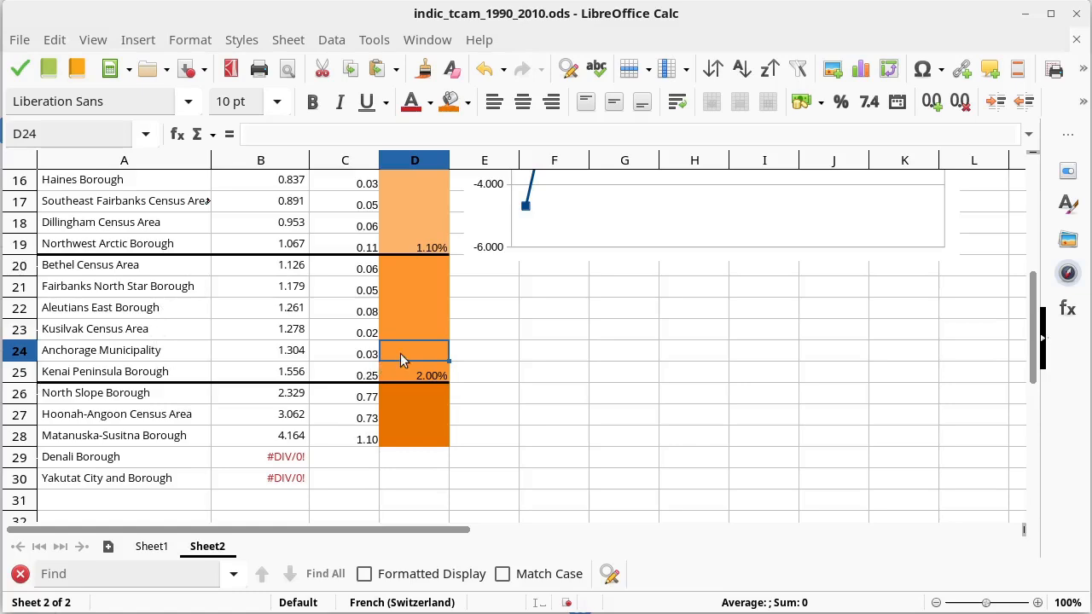
scroll(336, 398, up, 5)
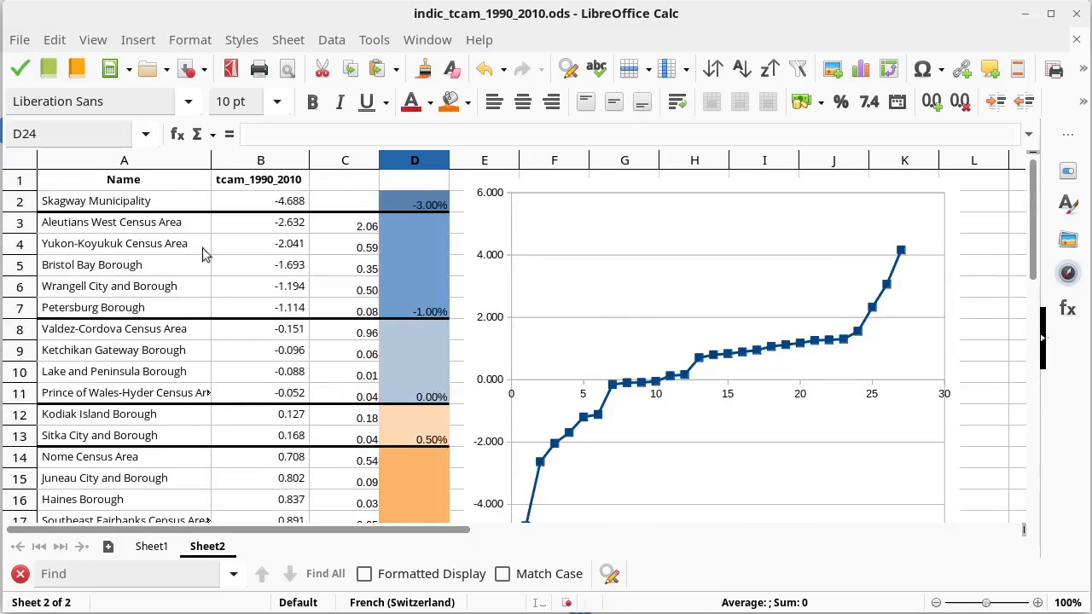
scroll(347, 355, down, 6)
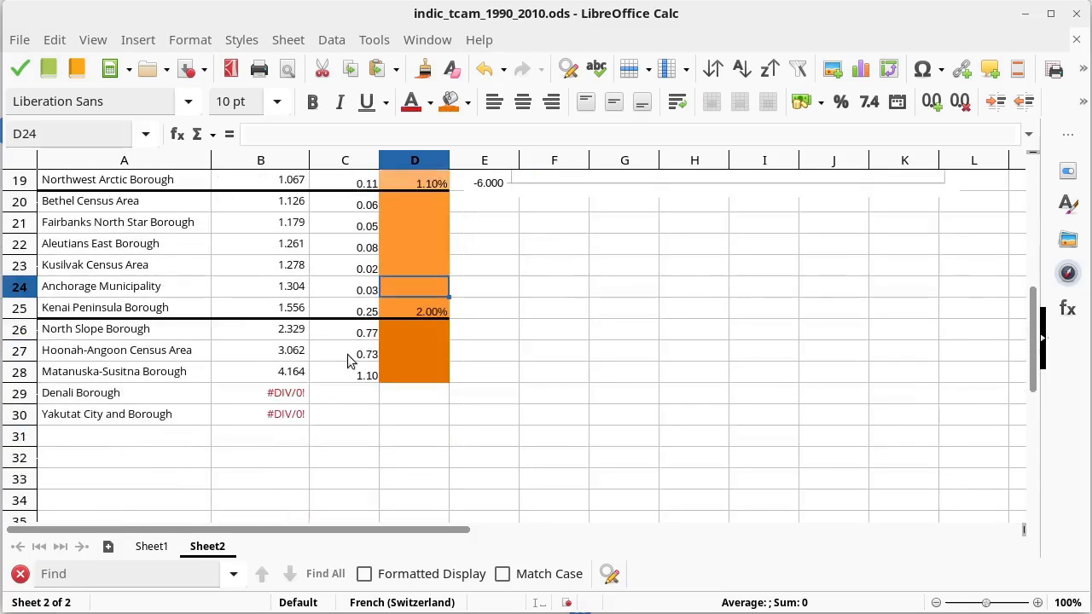
click(121, 399)
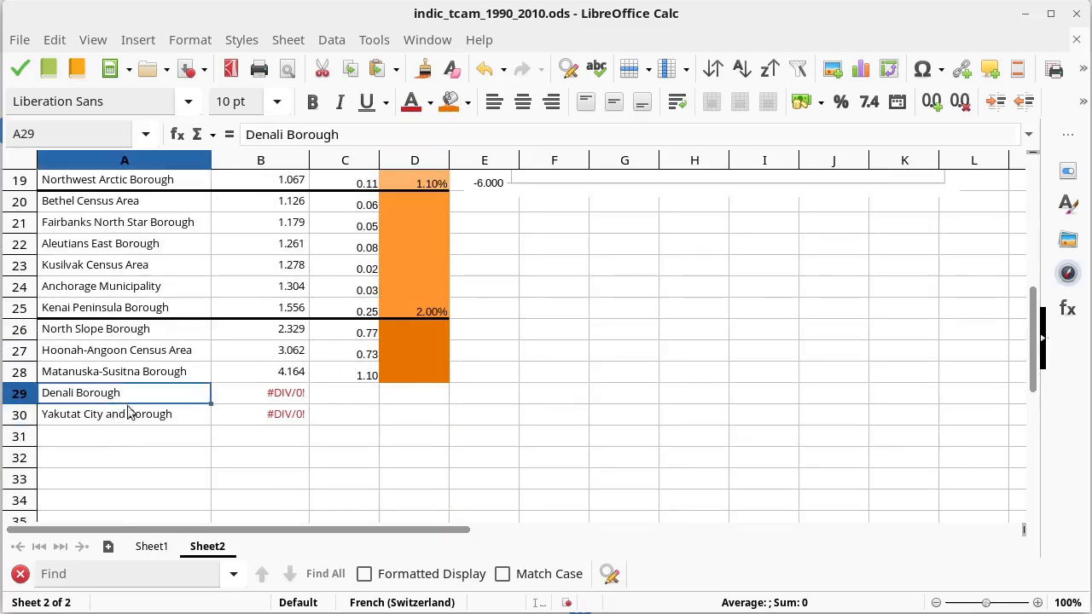
click(111, 416)
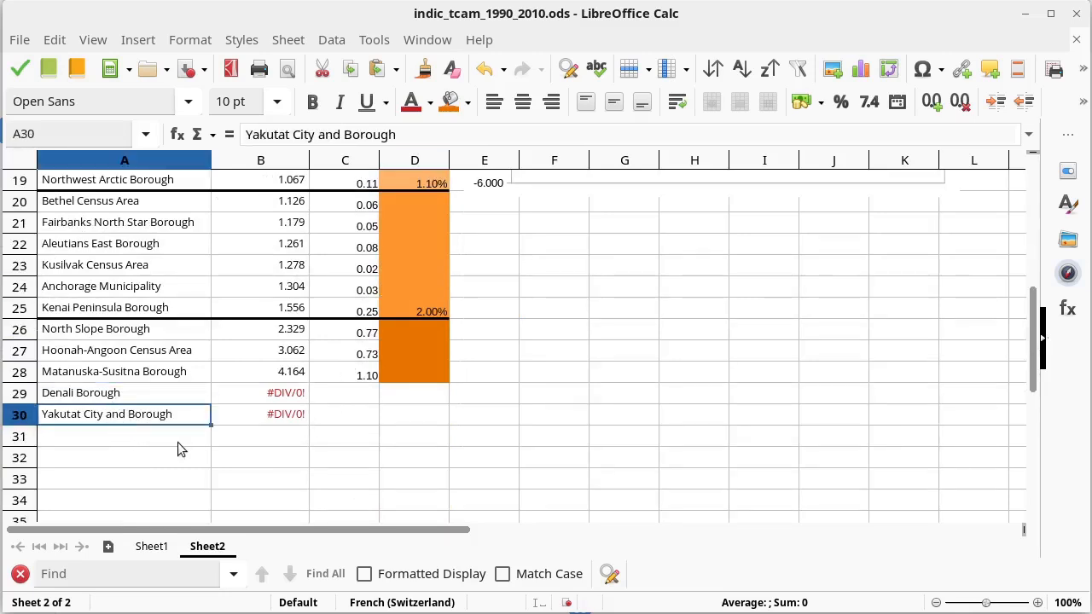
click(288, 394)
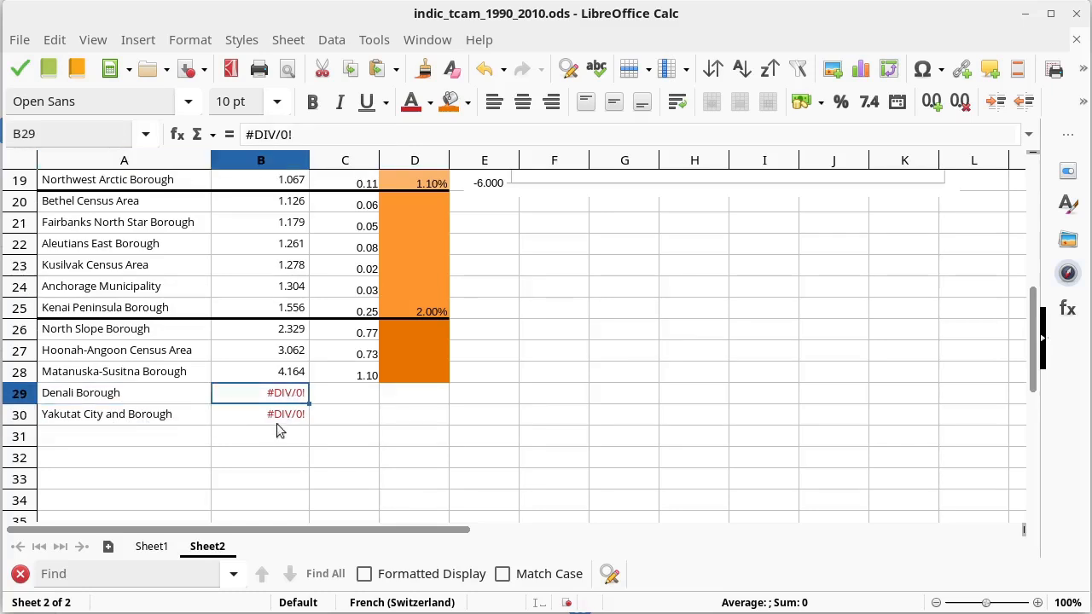
Switch back to the Inkscape map and delete the Yakutat circle from the Symboles layer
key(alt+Tab)
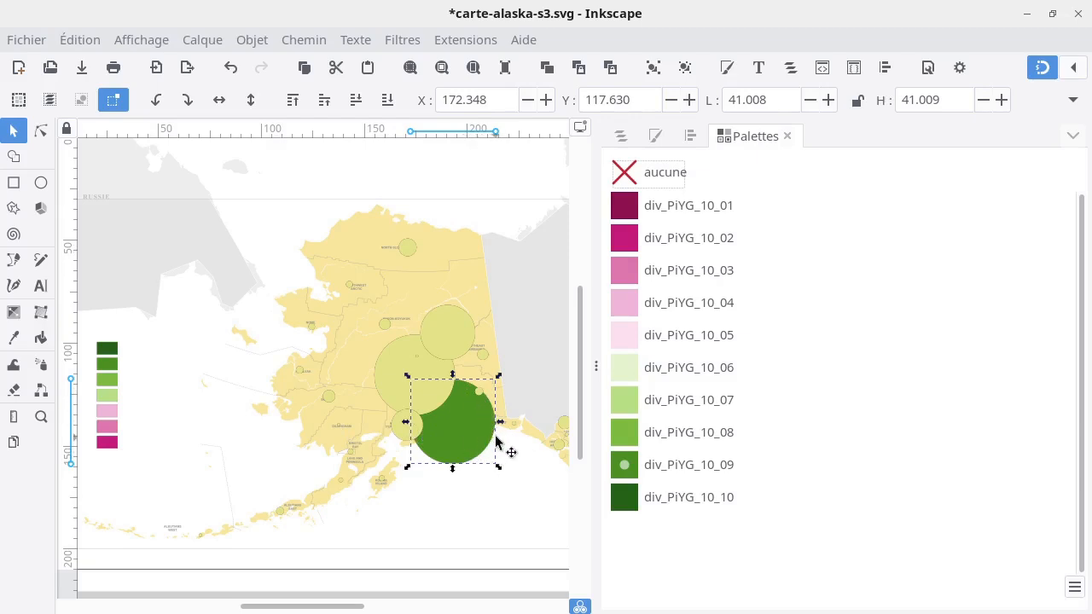
drag(497, 437, 353, 390)
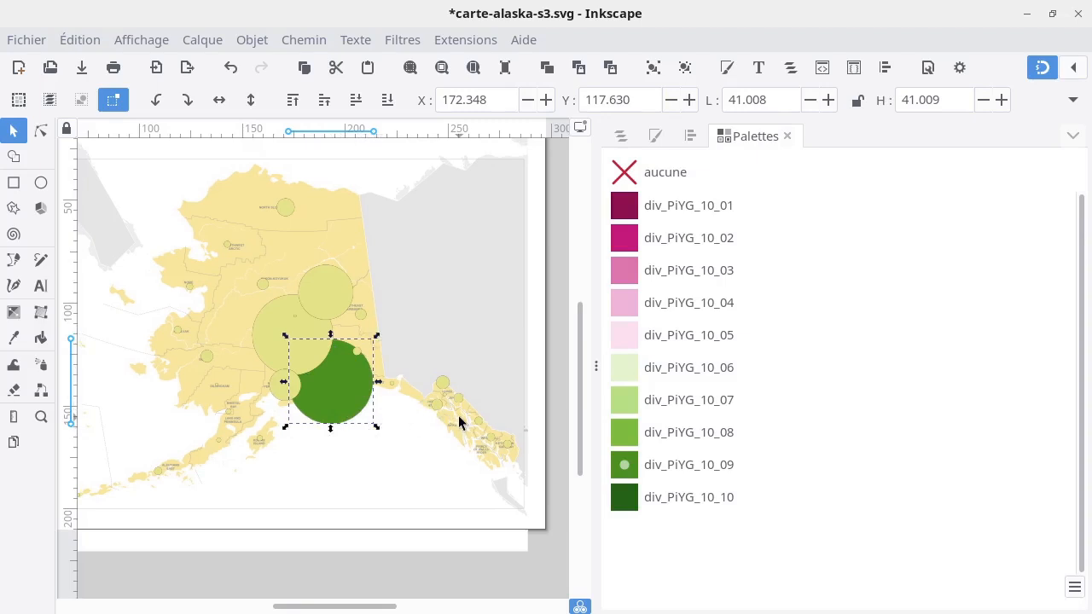
scroll(454, 413, up, 4)
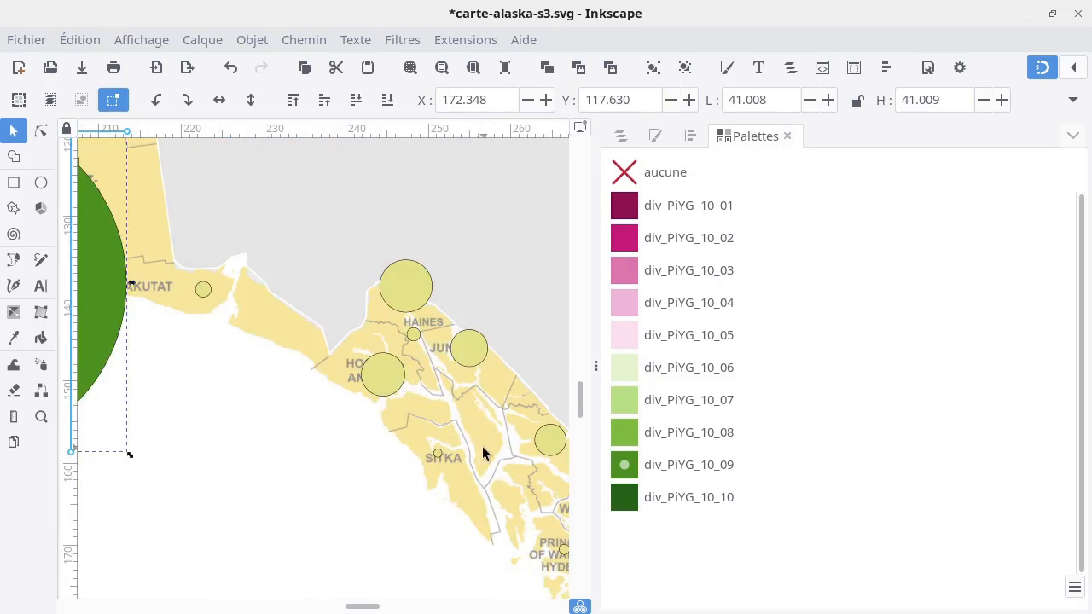
drag(480, 444, 473, 419)
drag(101, 250, 232, 392)
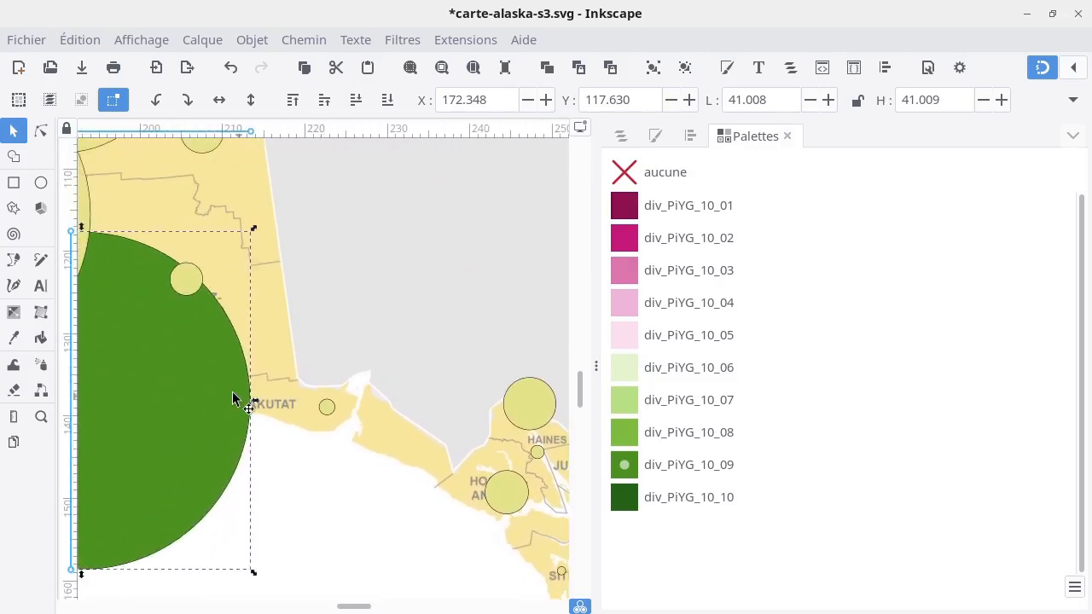
click(327, 410)
click(620, 137)
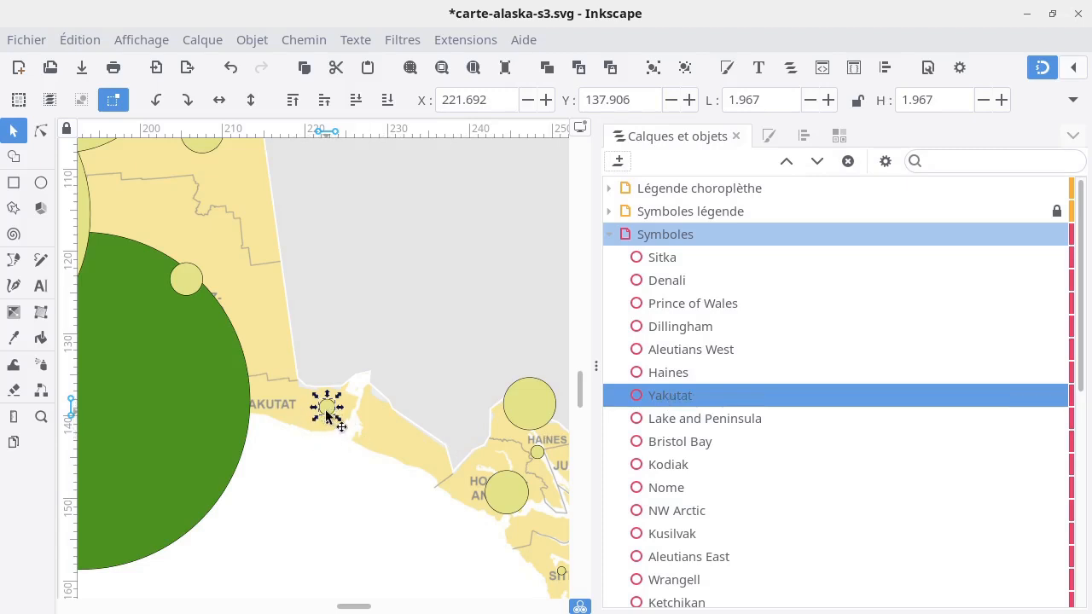
drag(326, 411, 393, 420)
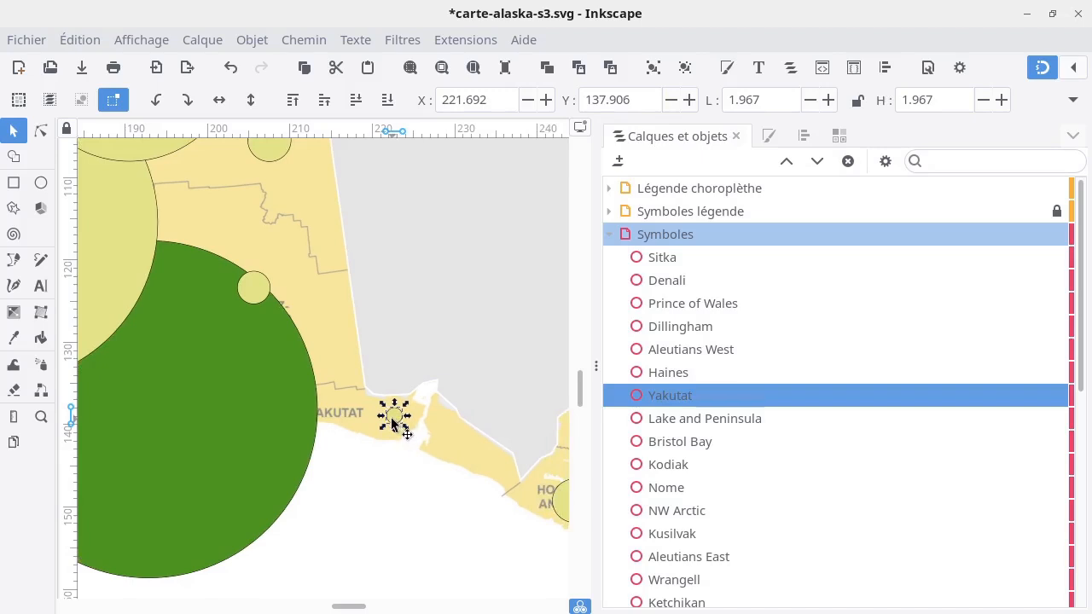
key(Delete)
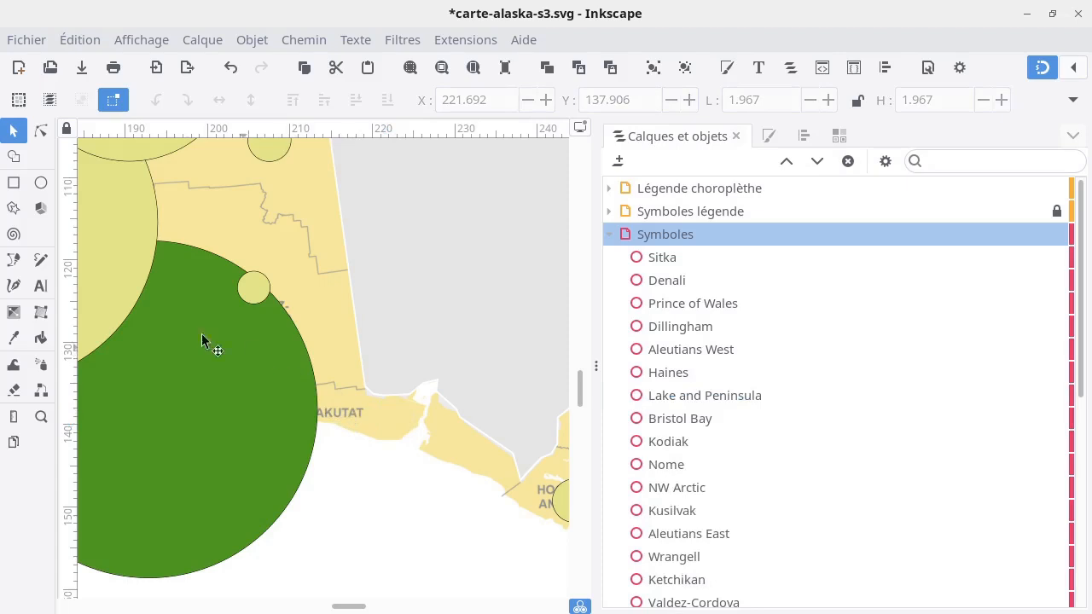
Draw a five-pointed star about 7.6 mm wide over Yakutat in the Symboles layer
click(14, 209)
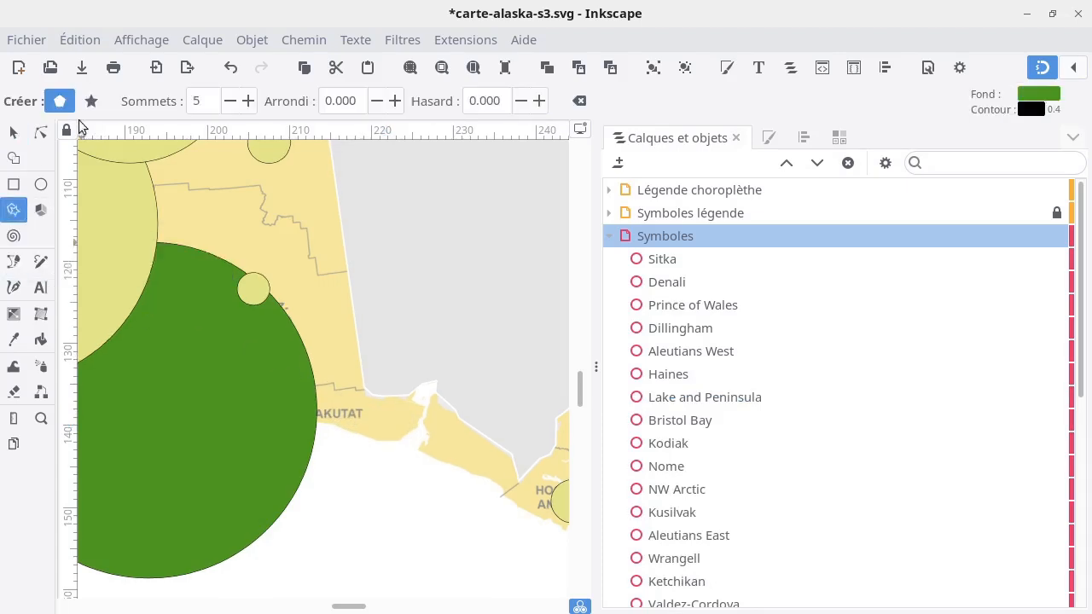
click(93, 102)
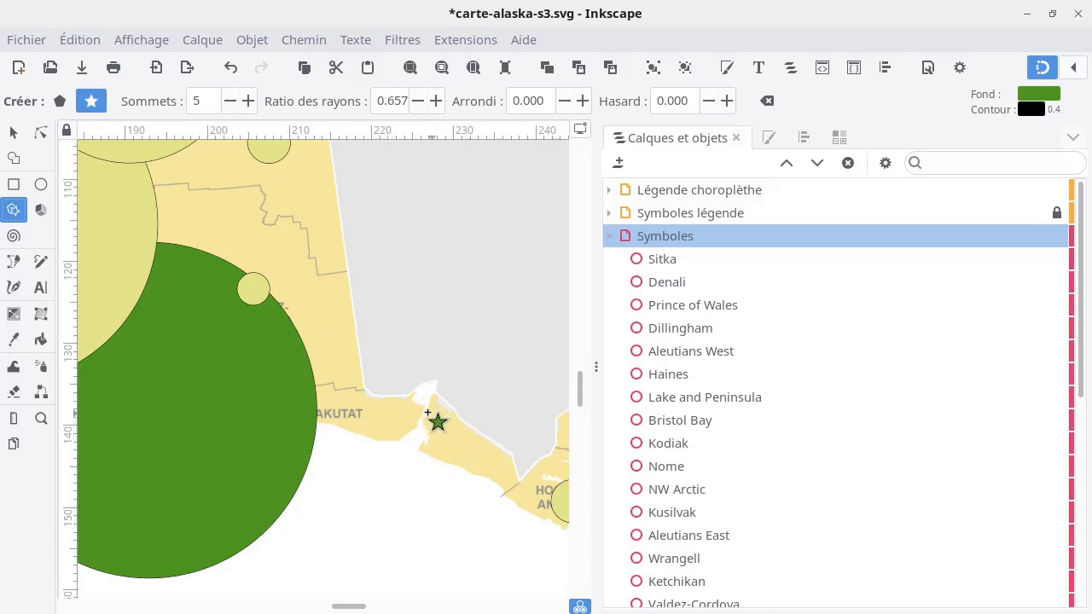
mouse_move(435, 424)
mouse_down()
mouse_move(425, 416)
mouse_move(438, 437)
mouse_move(436, 416)
mouse_move(455, 410)
mouse_up()
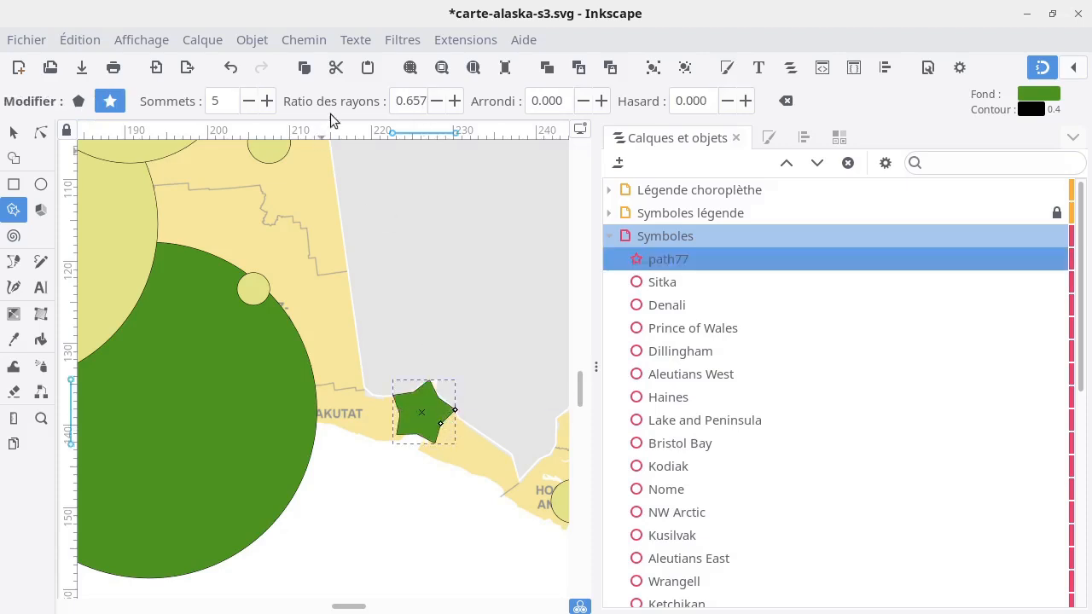
Try spoke ratios of 0.3 and 0.5 on the Yakutat star
click(453, 101)
click(453, 101)
click(453, 101)
click(436, 103)
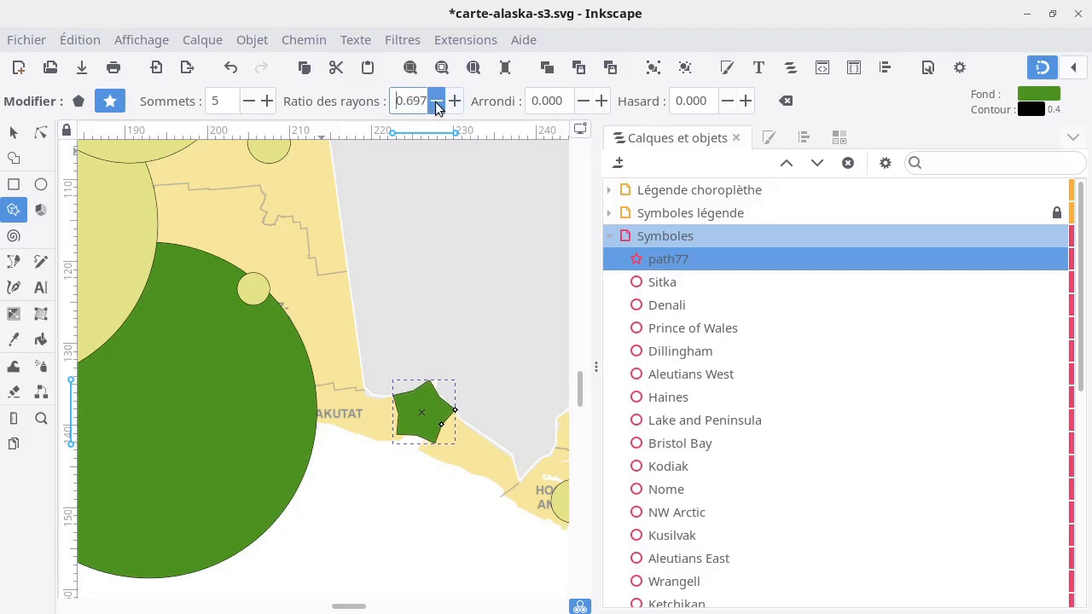
click(436, 104)
click(436, 103)
drag(412, 100, 429, 101)
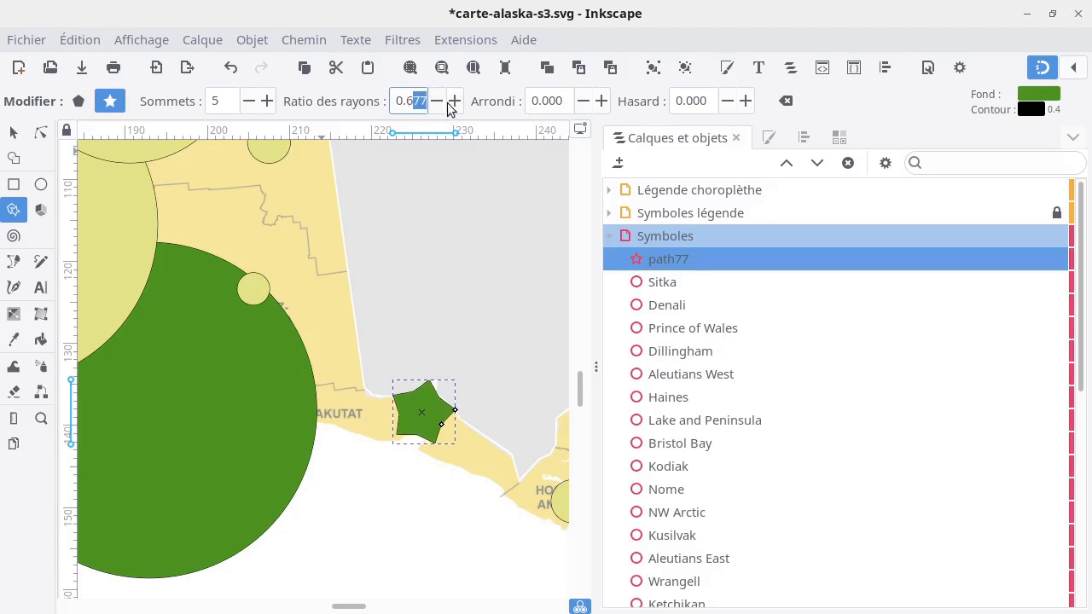
text(3)
key(Tab)
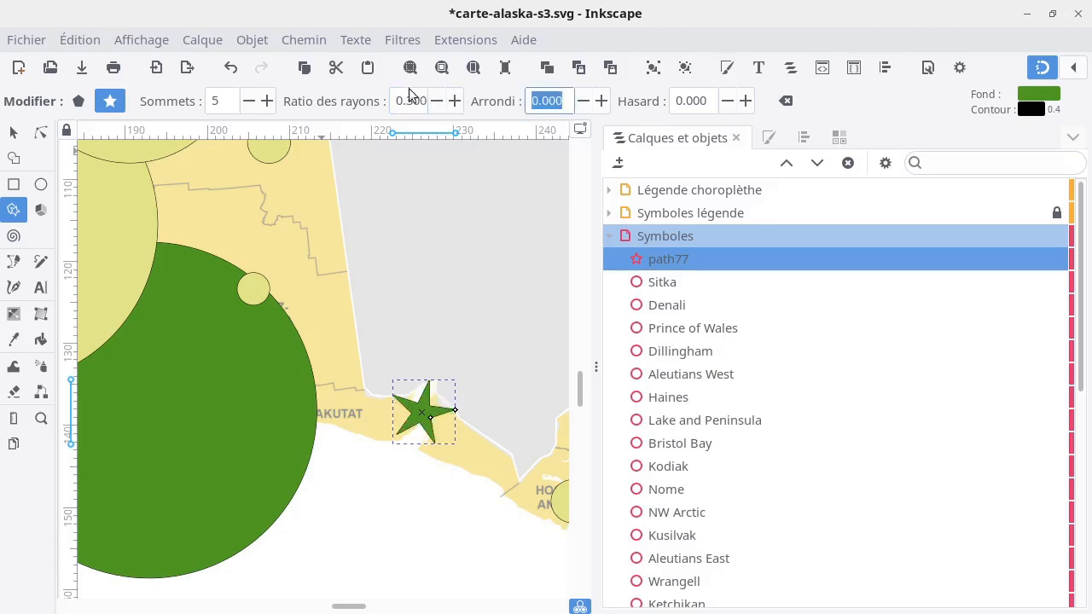
click(408, 101)
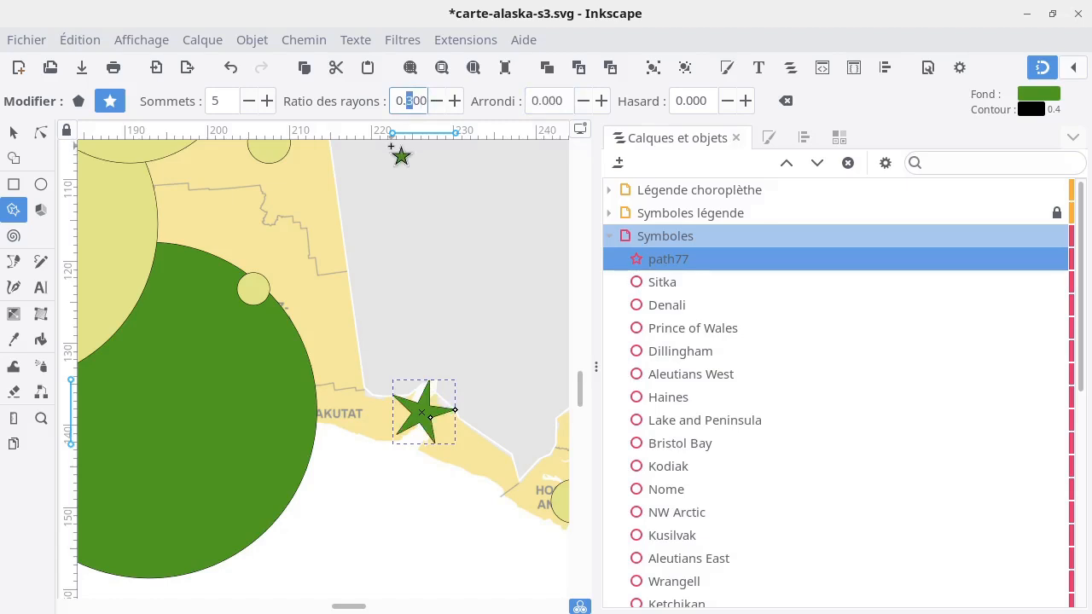
key(Tab)
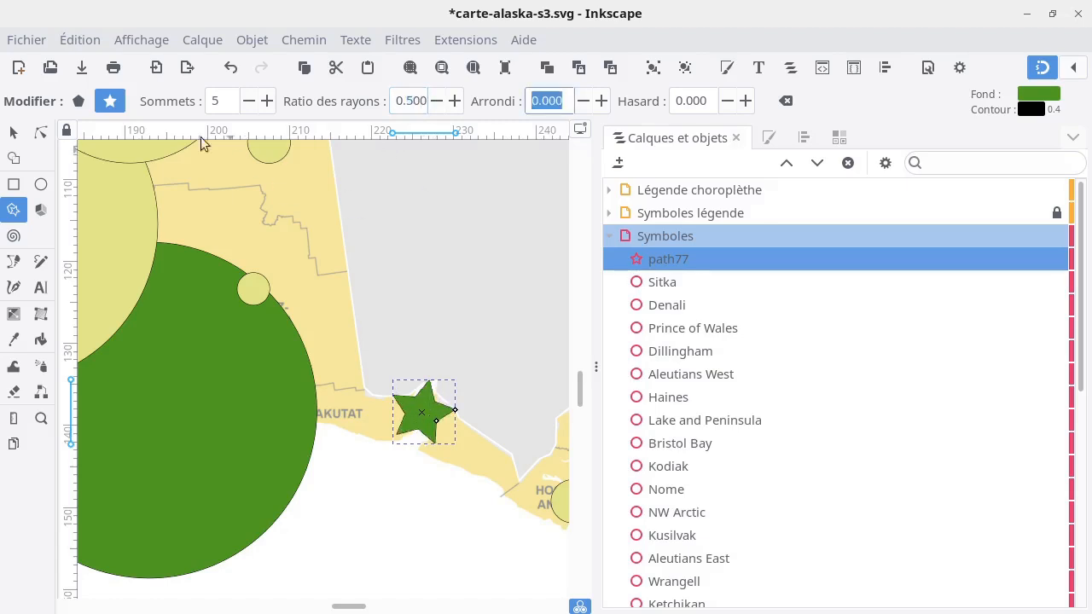
Set the Yakutat star's spoke ratio to 0.4
drag(408, 104, 414, 103)
text(4)
key(Tab)
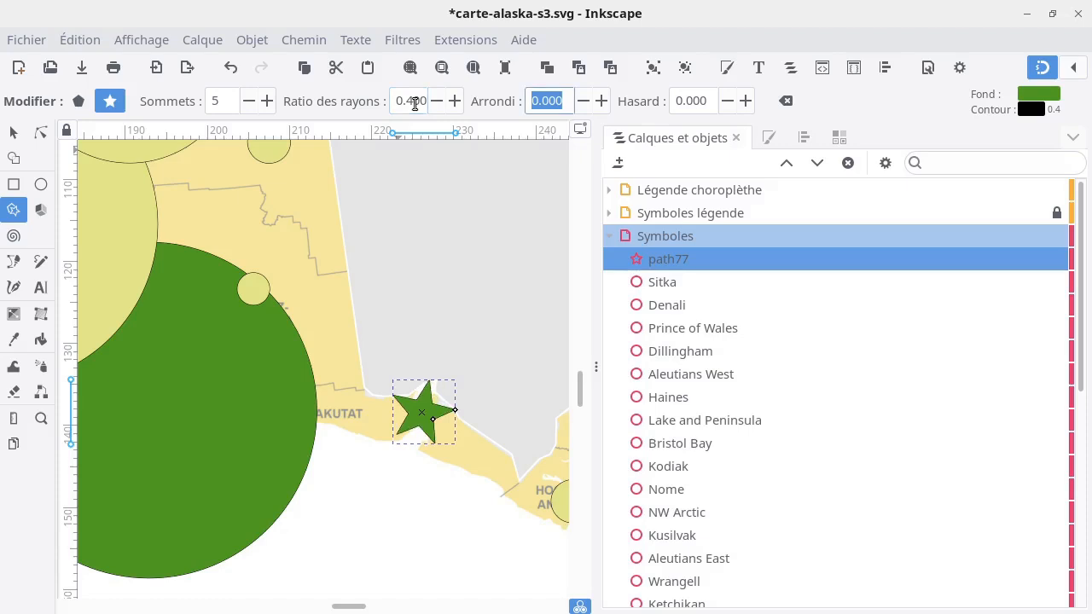
Shrink the Yakutat star to about 2.9 mm and fill it with solid black
click(14, 134)
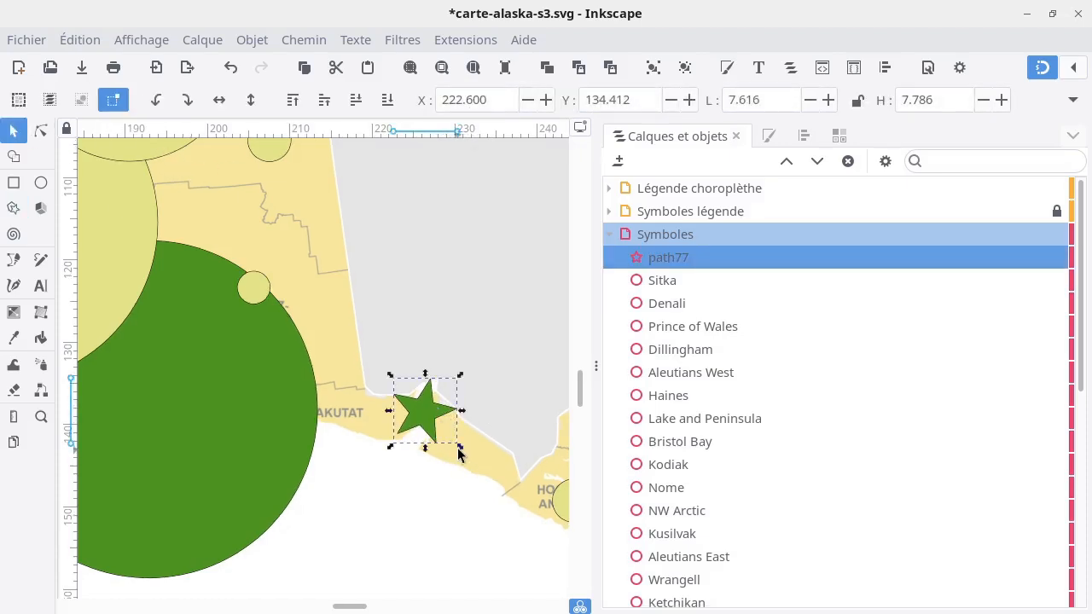
drag(457, 448, 436, 405)
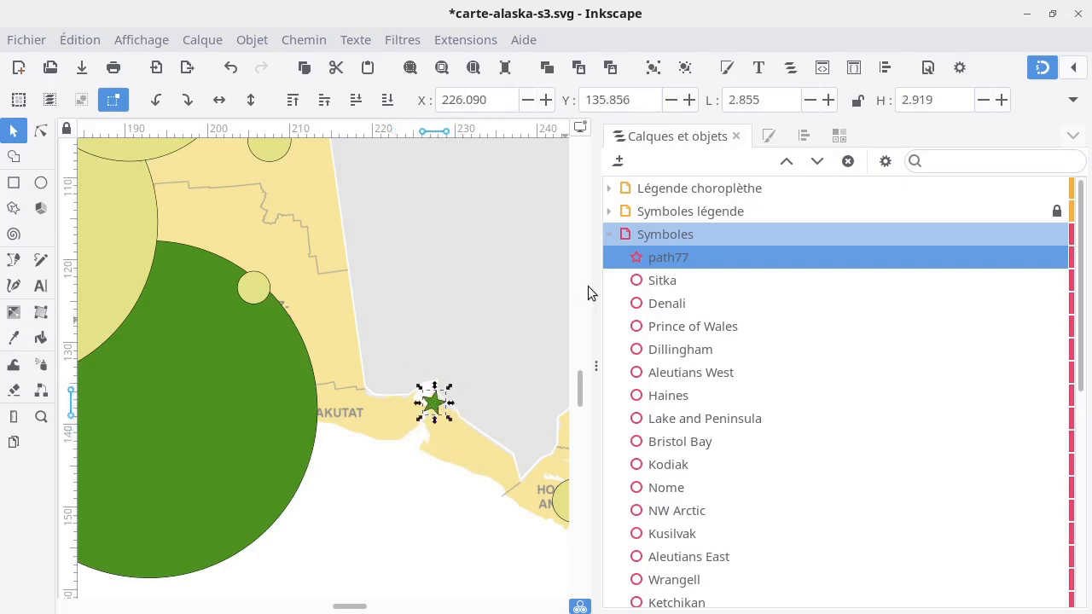
click(767, 136)
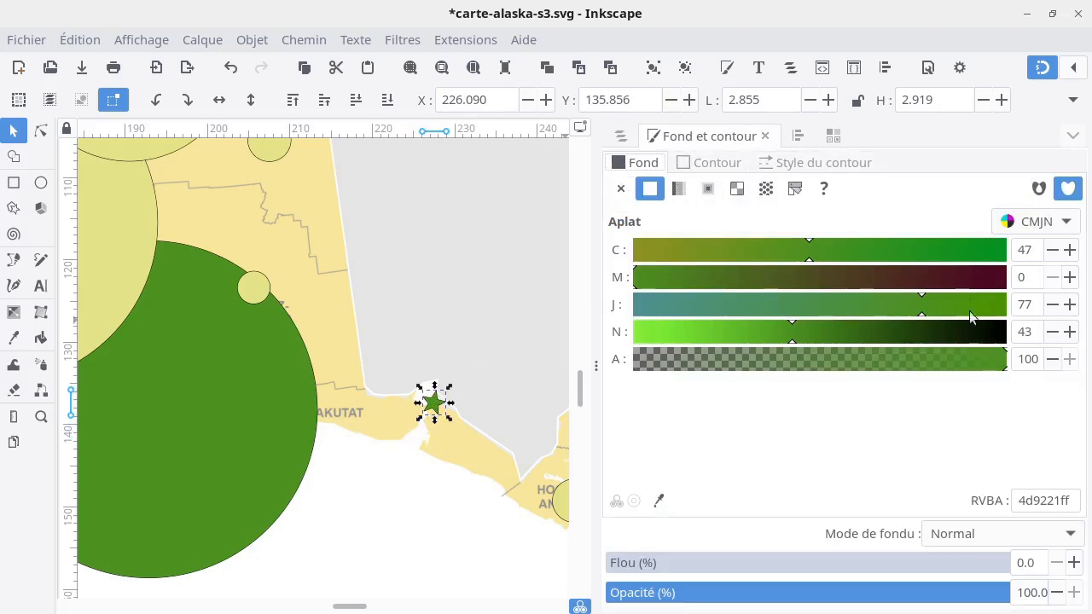
drag(968, 327, 1016, 334)
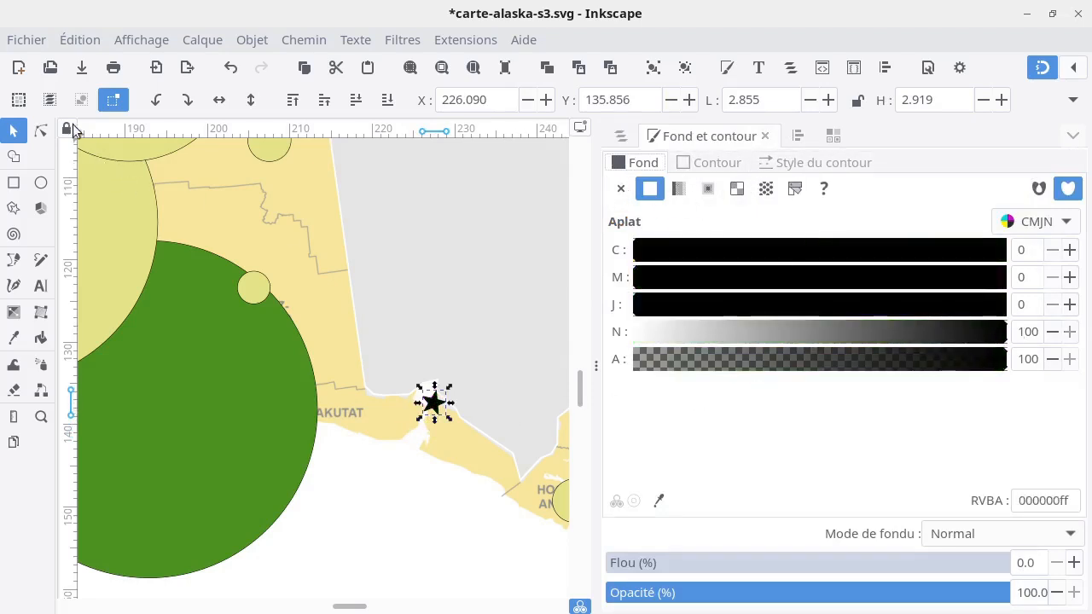
click(427, 270)
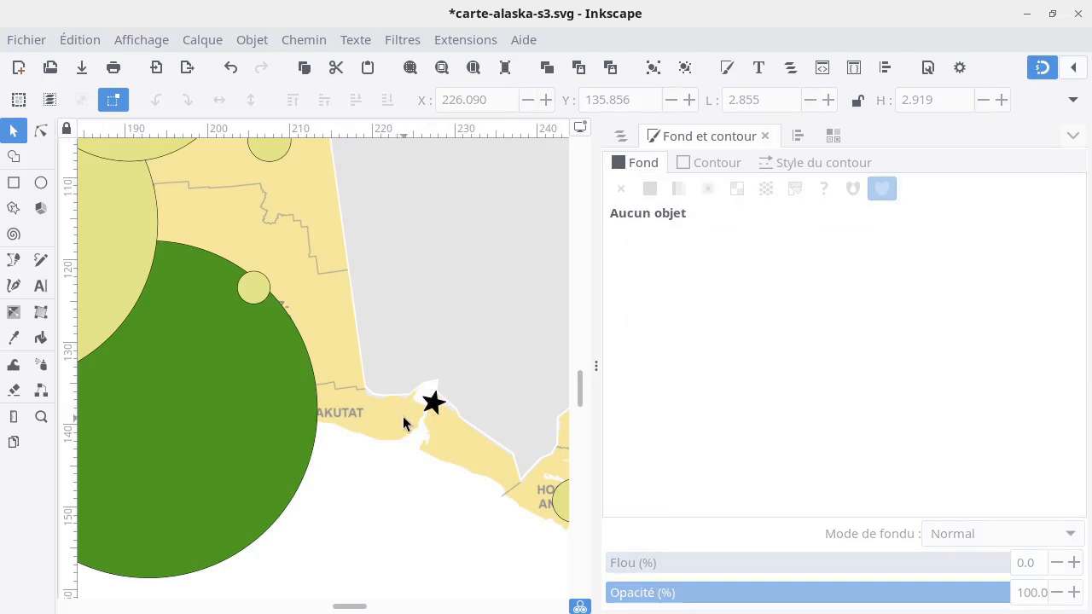
Enlarge the black star to about 3.5 mm wide, disable snapping and reposition it inside the Yakutat region
scroll(403, 422, down, 4)
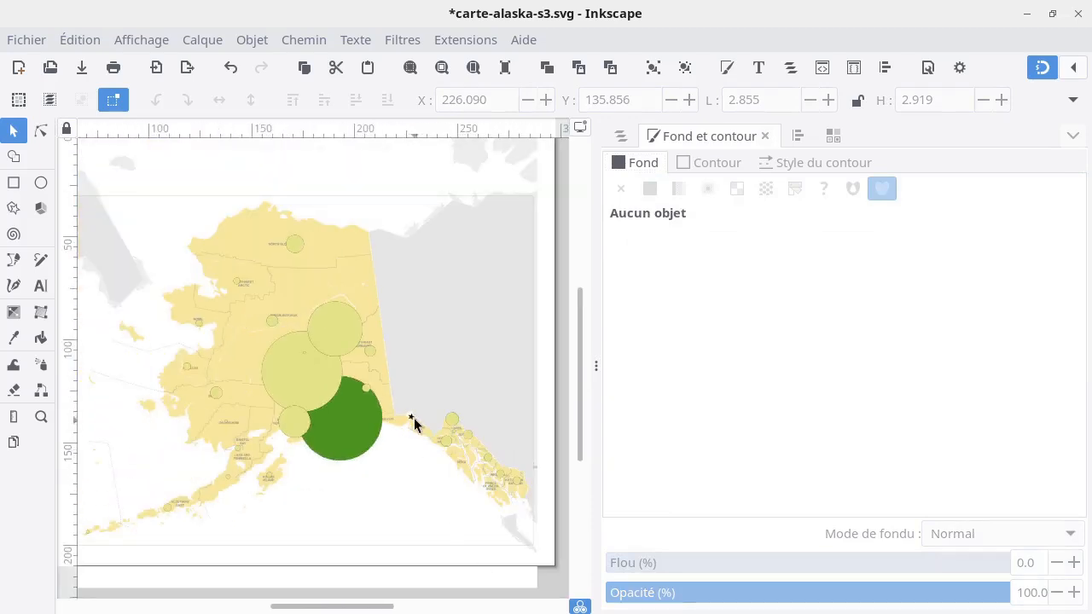
click(410, 419)
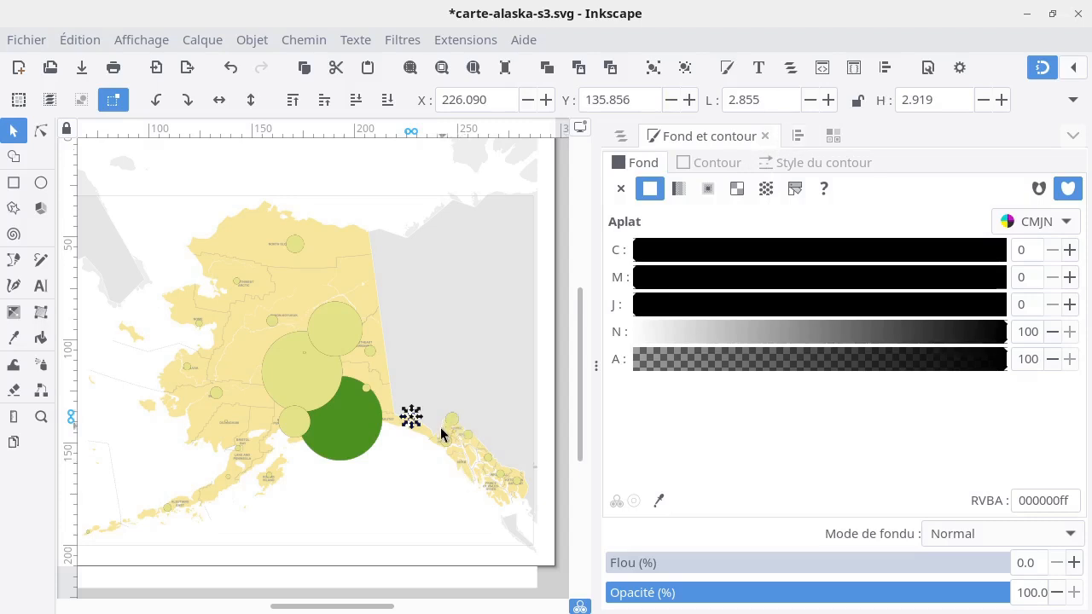
scroll(441, 428, up, 2)
ctrl+scroll(397, 485, up, 3)
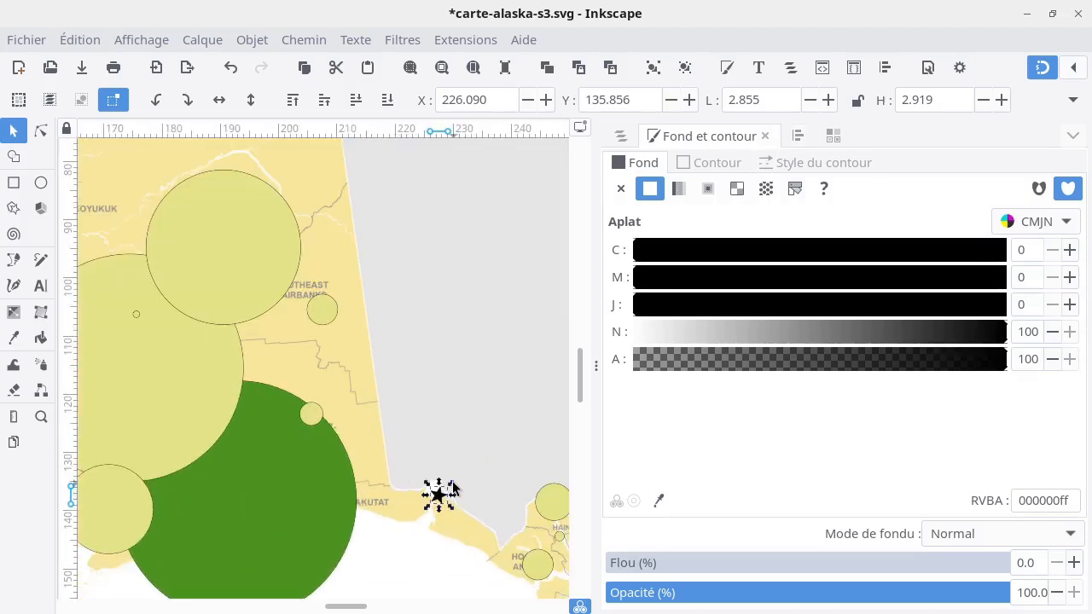
drag(452, 482, 445, 526)
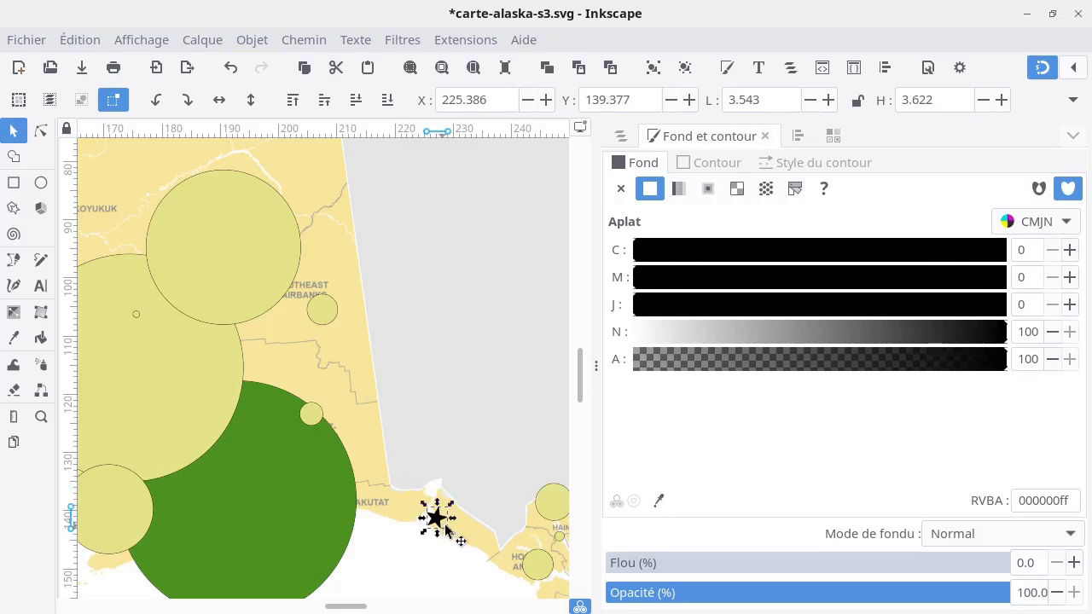
click(1042, 68)
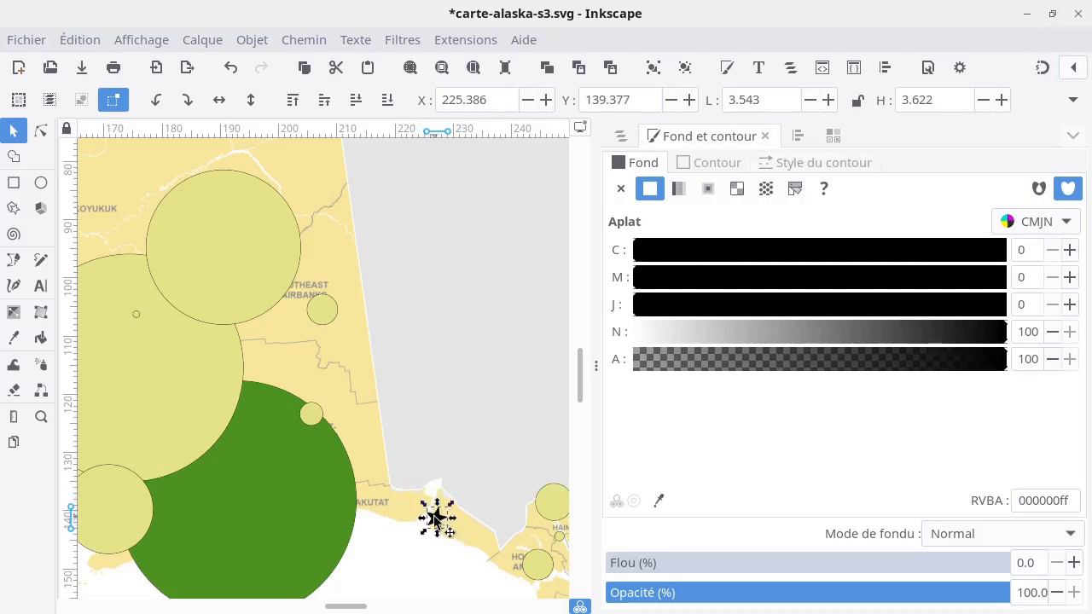
drag(436, 512, 429, 504)
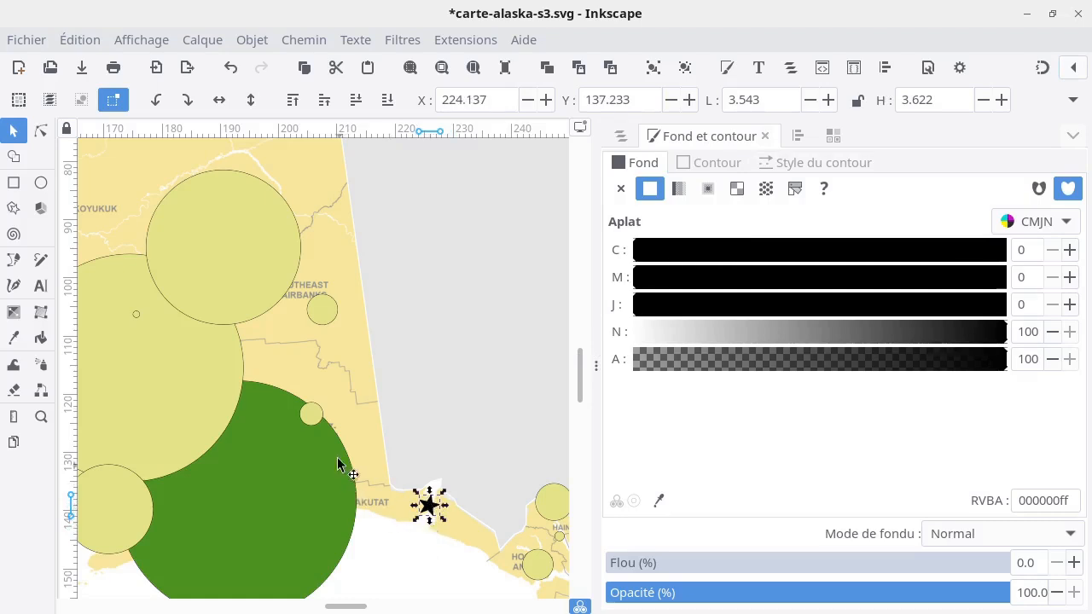
Paste a copy of the black star in the empty area below the choropleth legend swatches
scroll(338, 442, down, 3)
scroll(338, 442, down, 2)
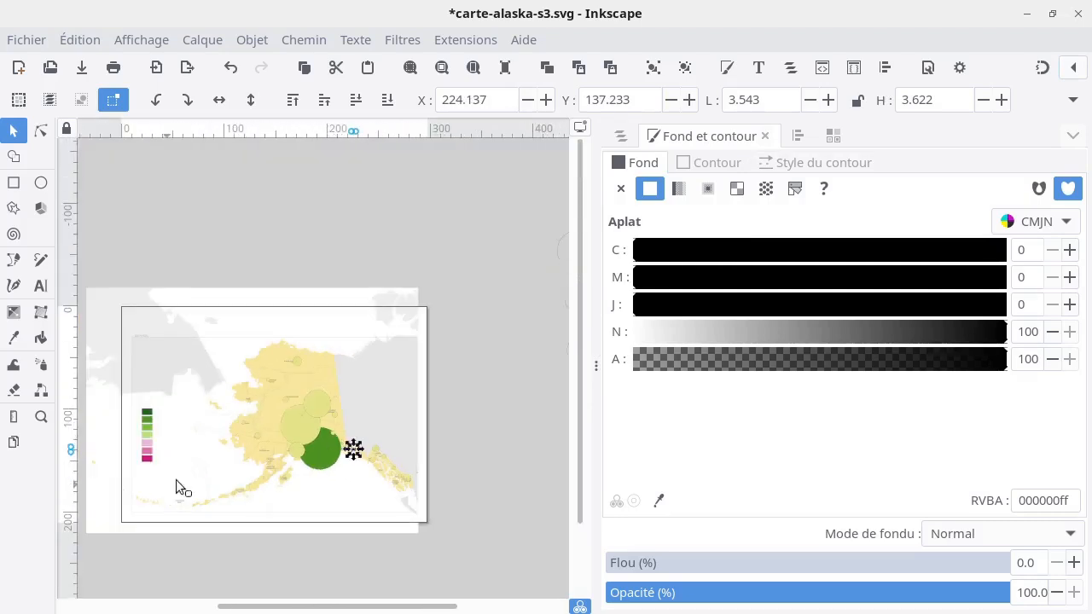
drag(176, 480, 263, 421)
click(250, 429)
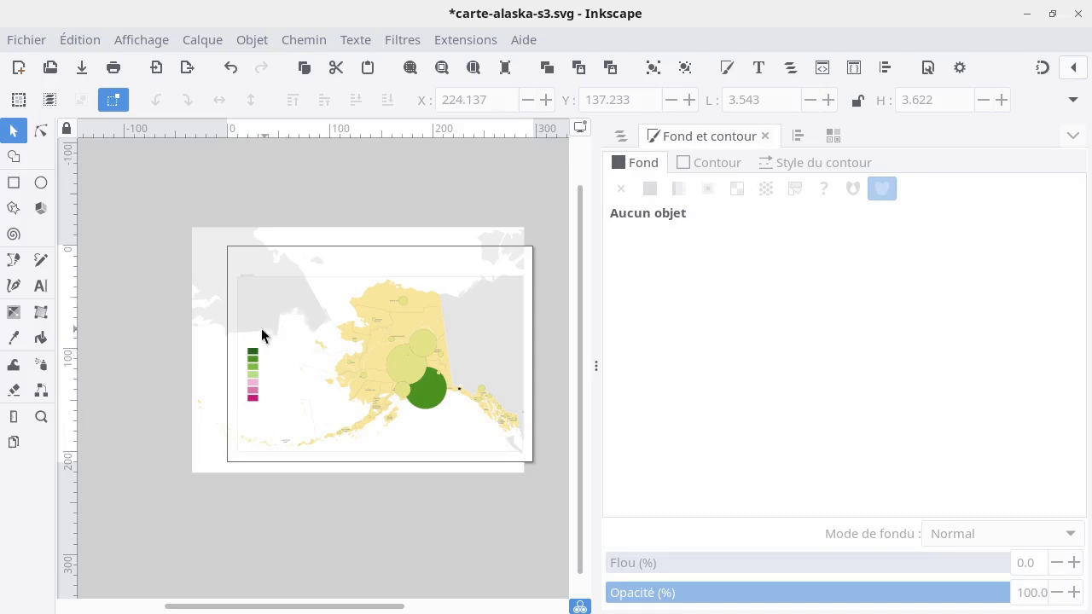
scroll(261, 329, up, 2)
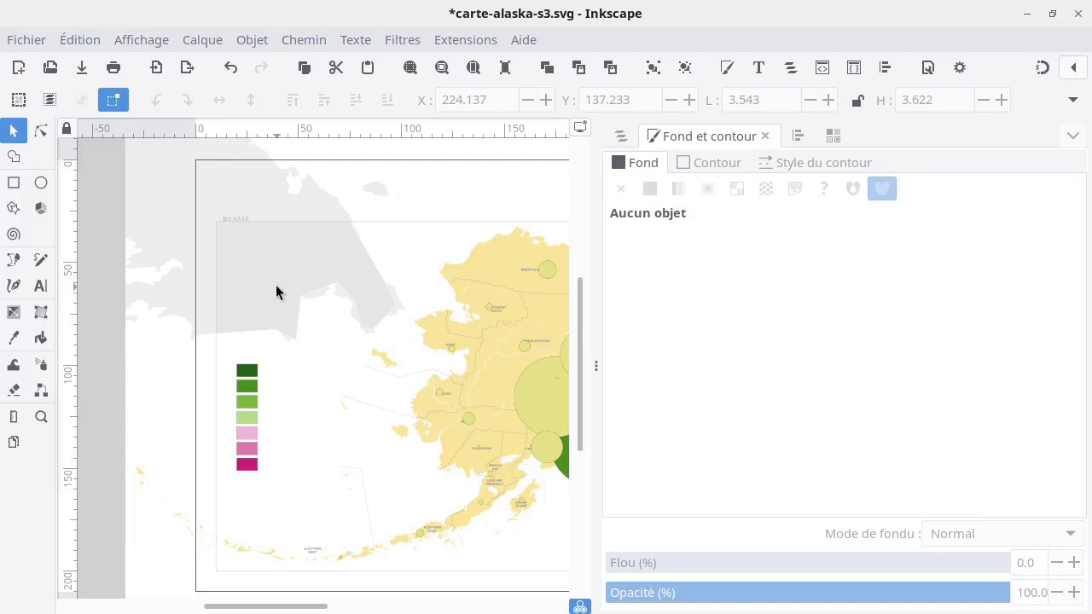
scroll(324, 423, down, 2)
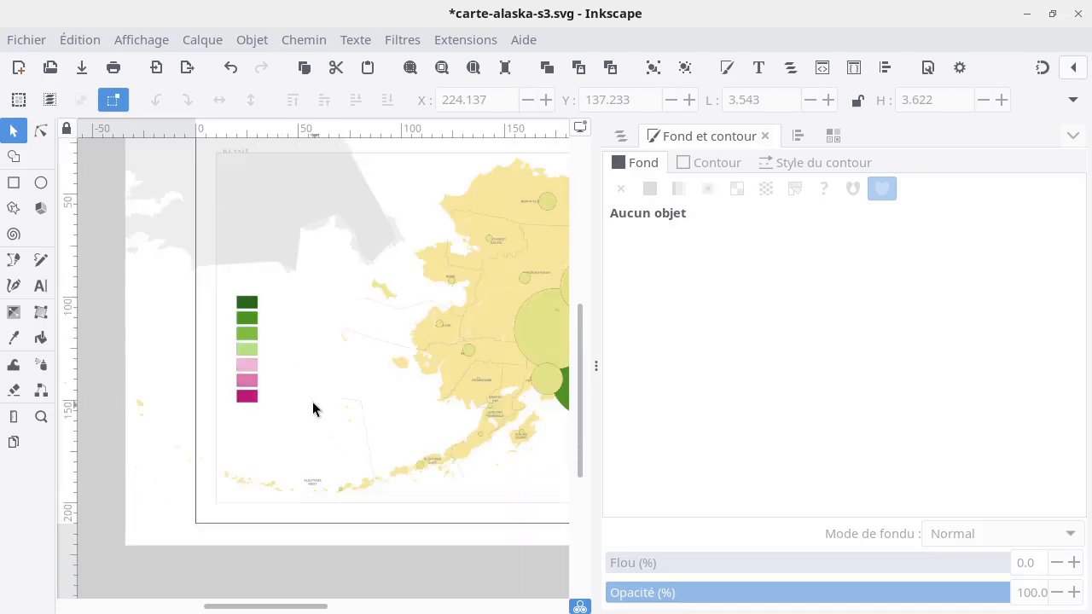
click(283, 451)
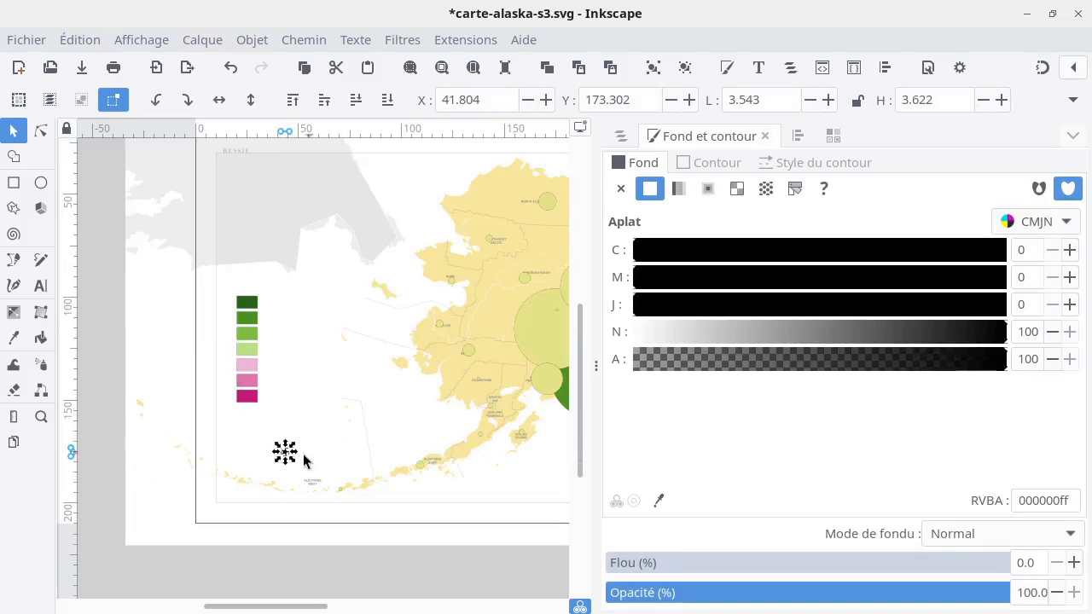
Move the star copy into the Légende choroplèthe layer and place it just below the dark magenta swatch
click(621, 135)
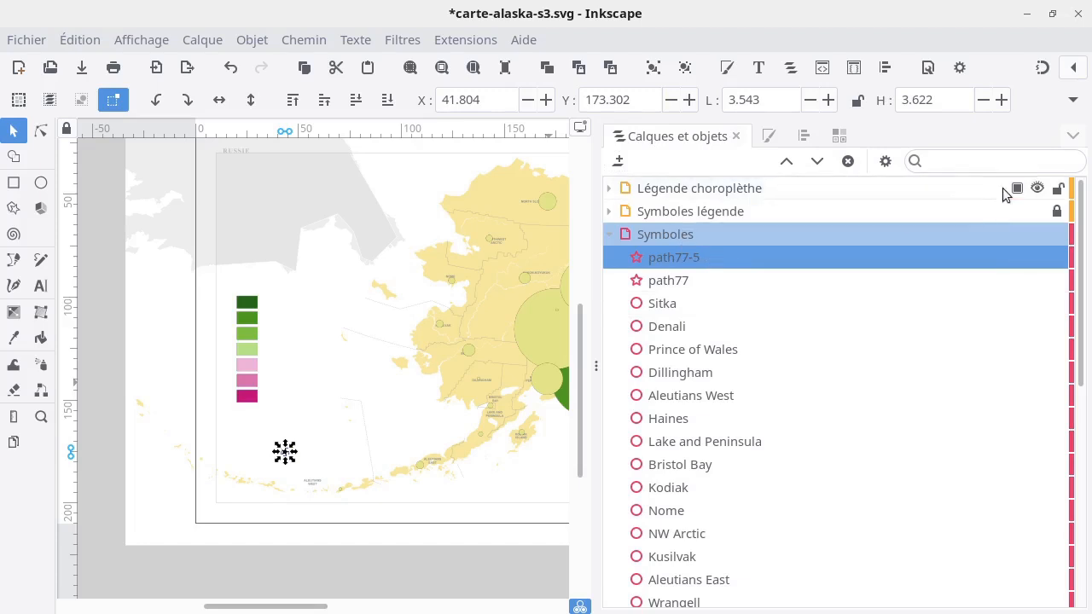
drag(689, 260, 702, 188)
scroll(291, 452, up, 3)
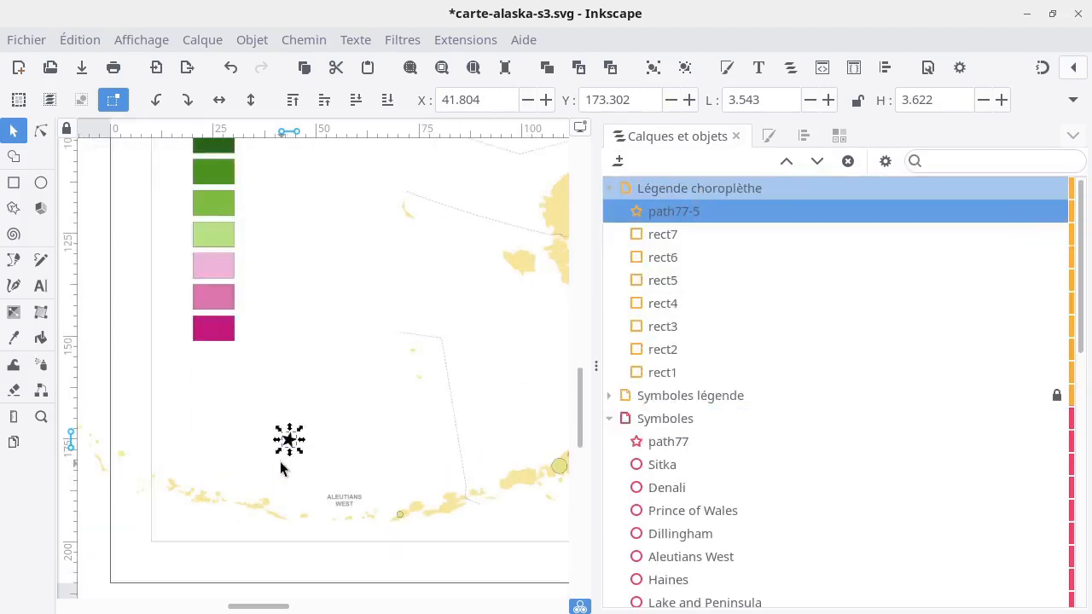
drag(294, 433, 190, 345)
Add the text "Données manquantes" beside the legend star and line it up vertically with the star
click(41, 286)
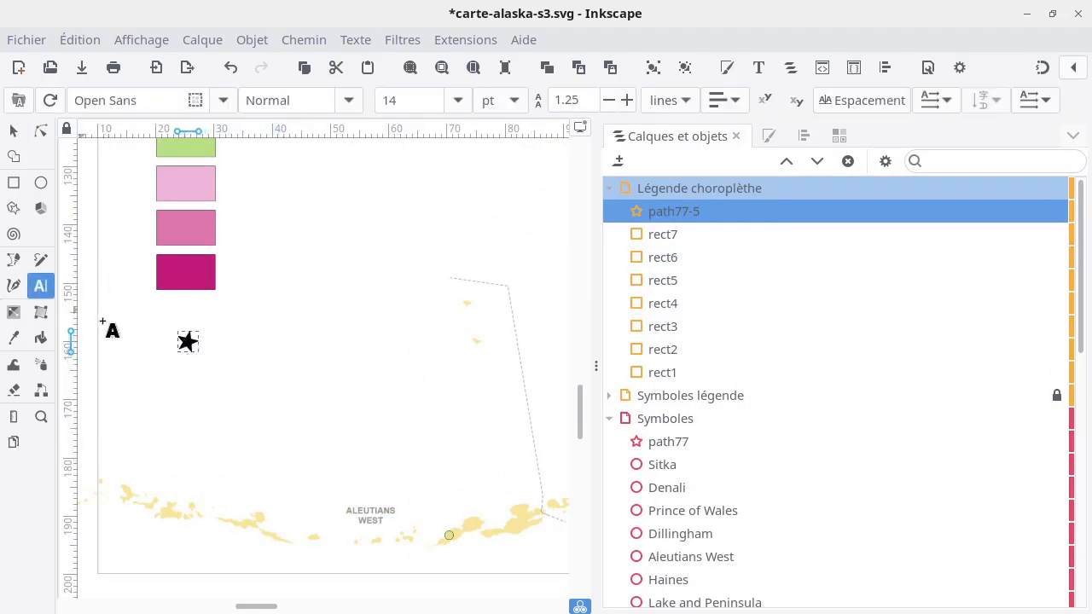
click(232, 339)
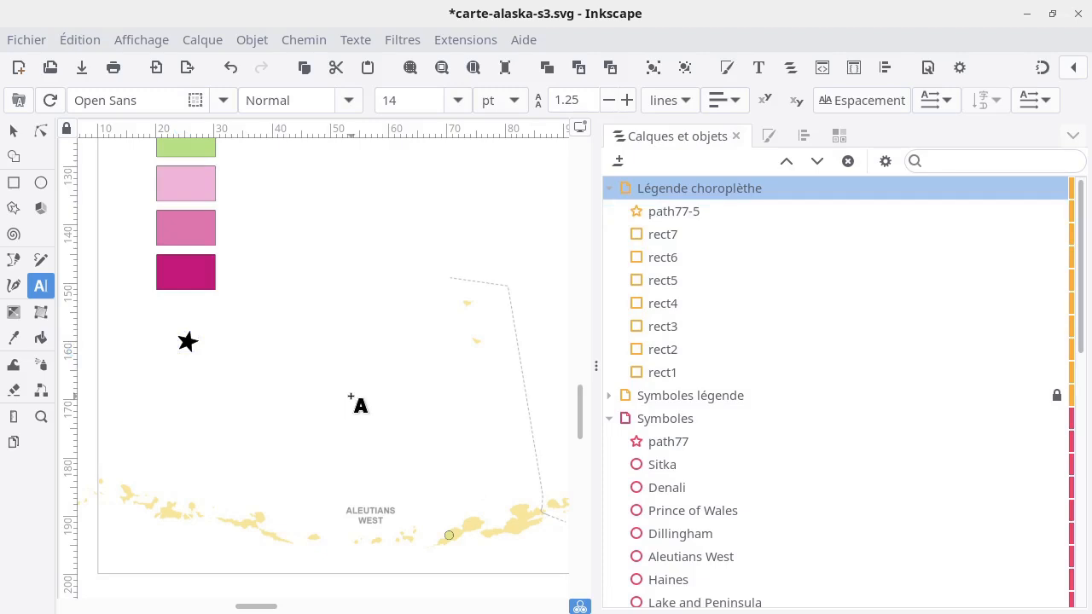
text(Données manquantes)
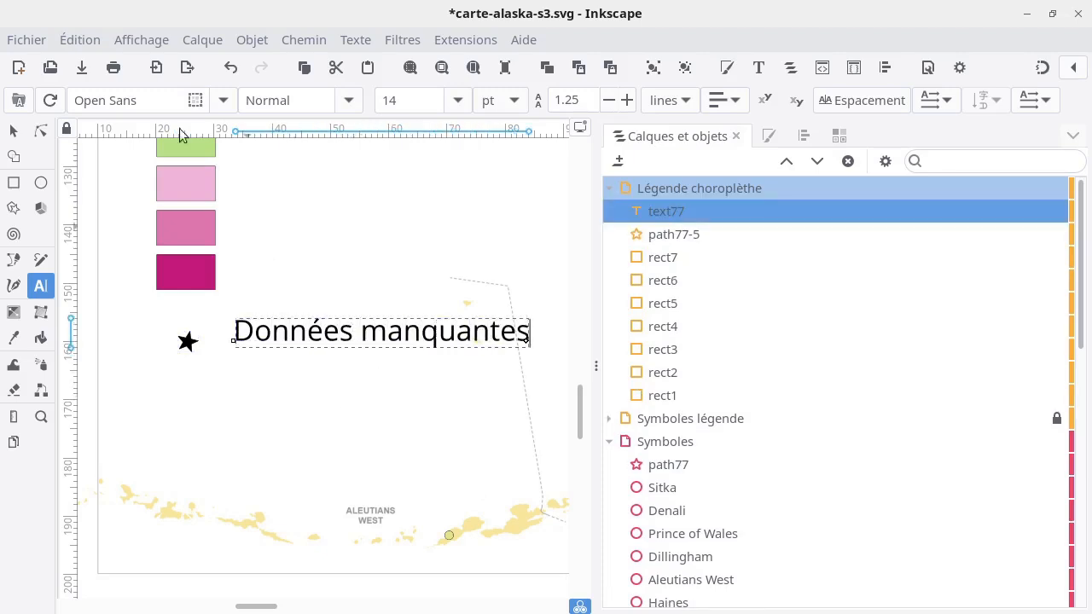
click(13, 132)
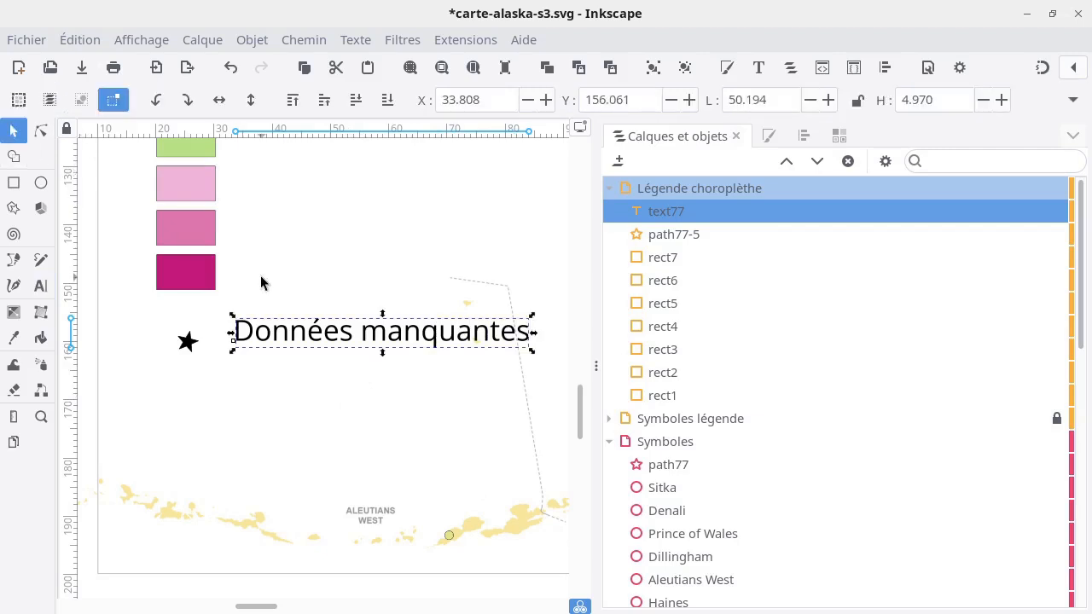
drag(303, 334, 298, 344)
Set the font size of the whole "Données manquantes" label to 9 pt
double_click(298, 344)
key(ctrl+a)
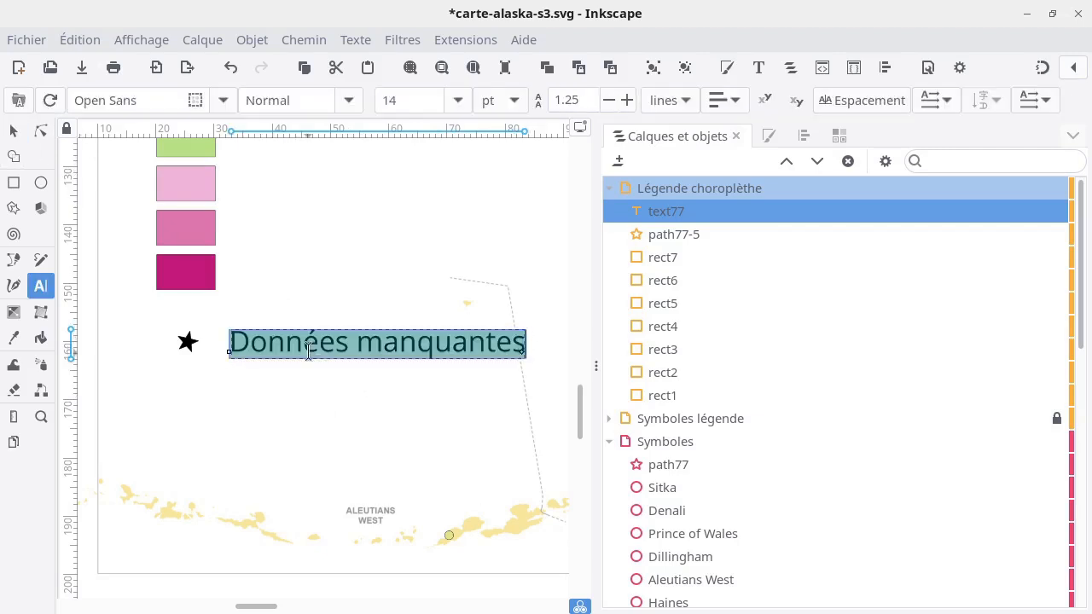
click(457, 102)
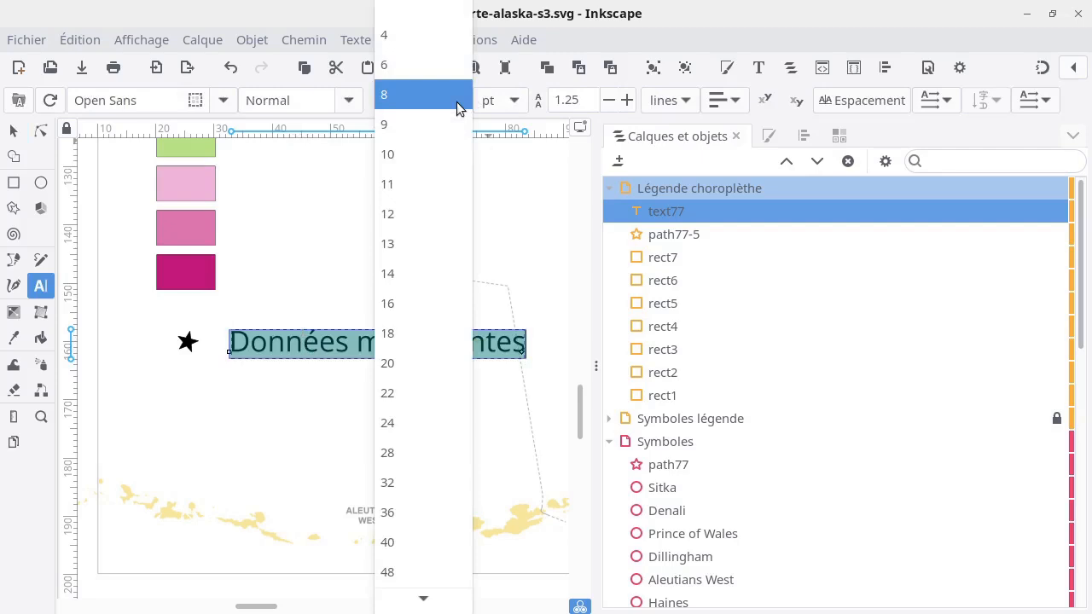
click(441, 154)
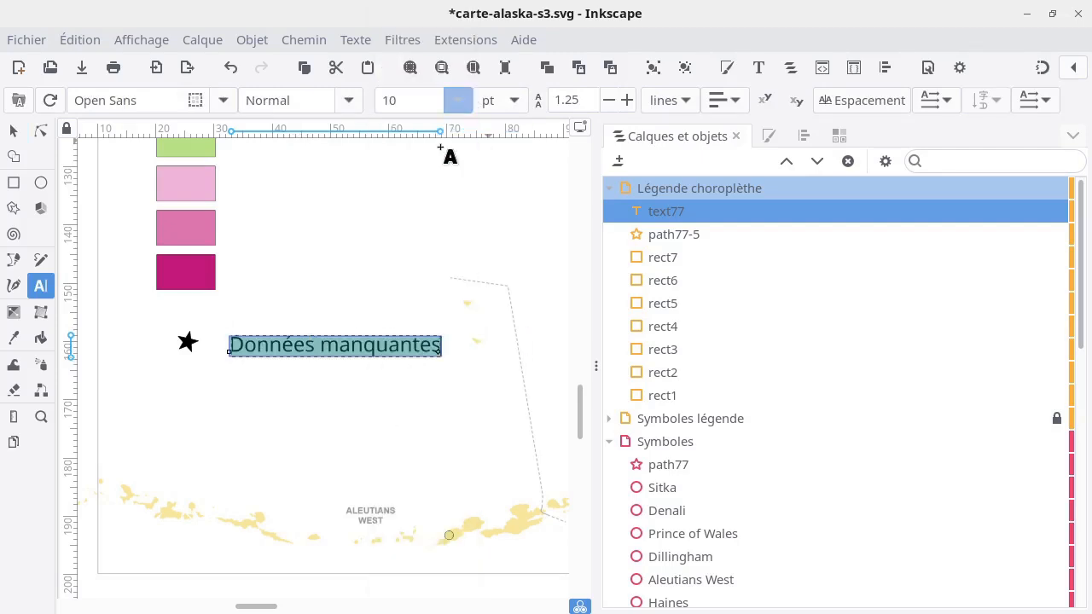
click(457, 101)
click(458, 124)
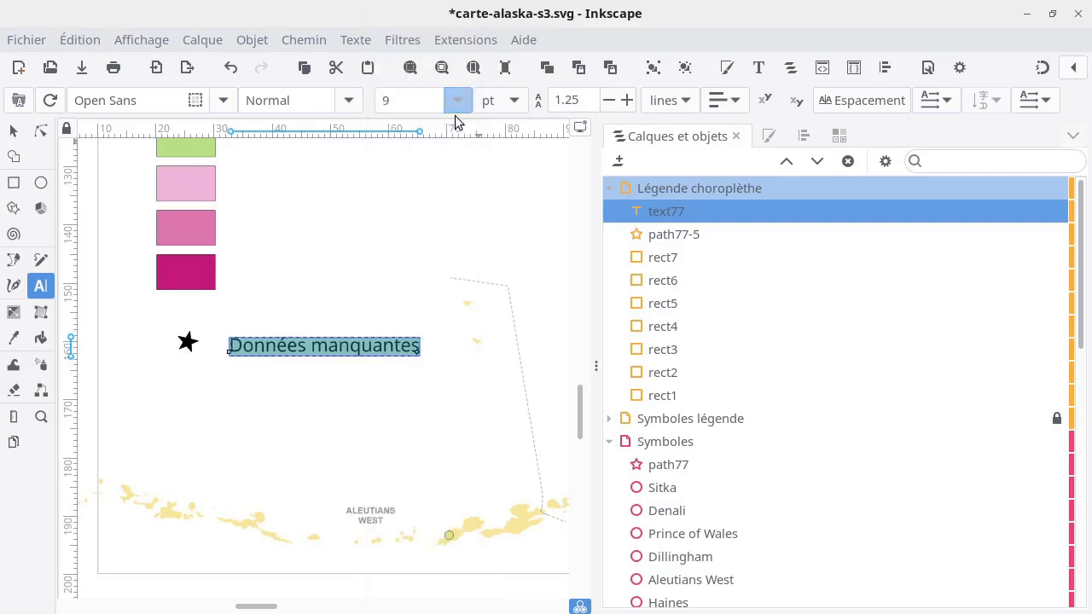
Set the "Données manquantes" label to 10 pt and shift it slightly to line up beside the star
click(461, 103)
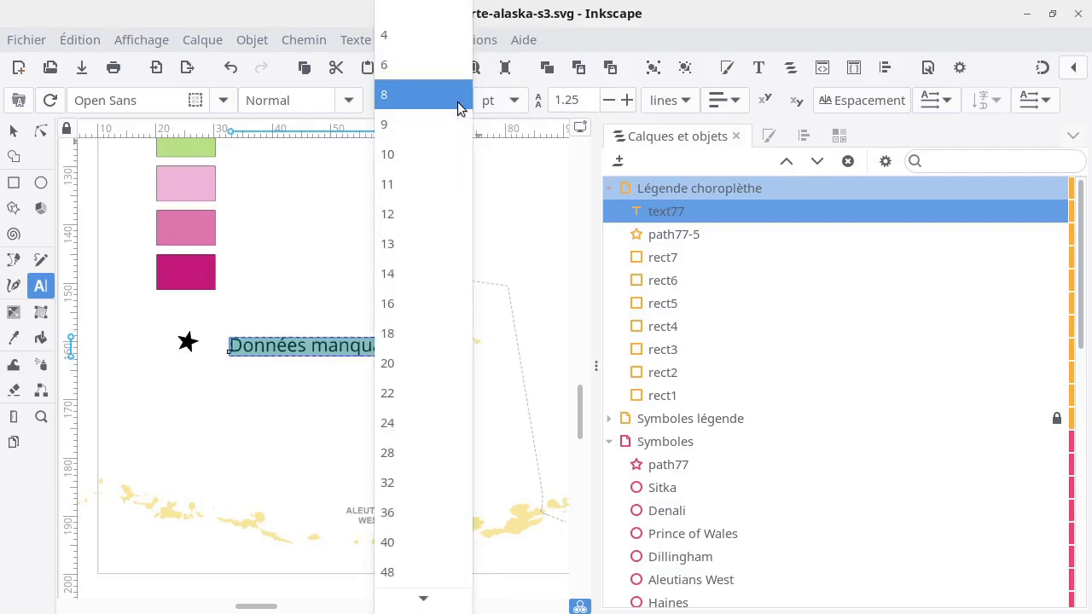
click(441, 153)
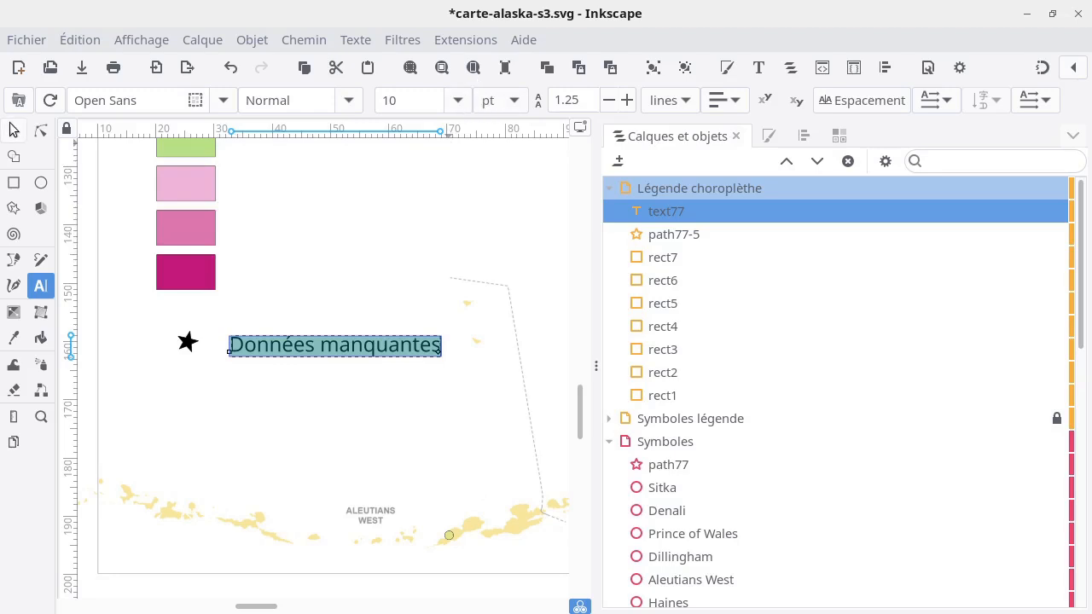
click(13, 130)
mouse_move(243, 339)
mouse_down()
mouse_move(251, 330)
mouse_move(243, 344)
mouse_up()
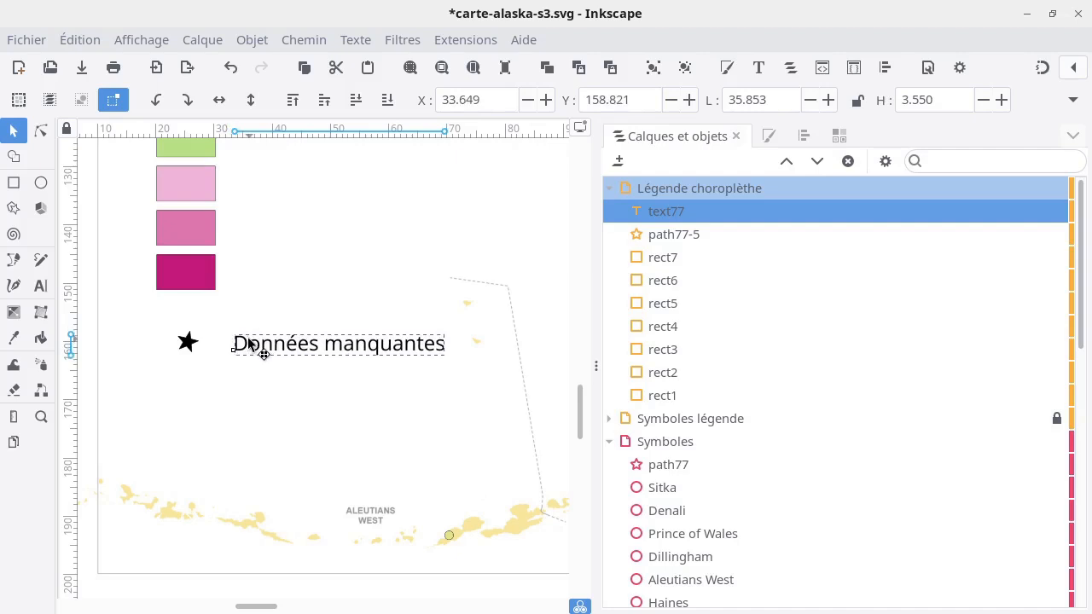
click(256, 376)
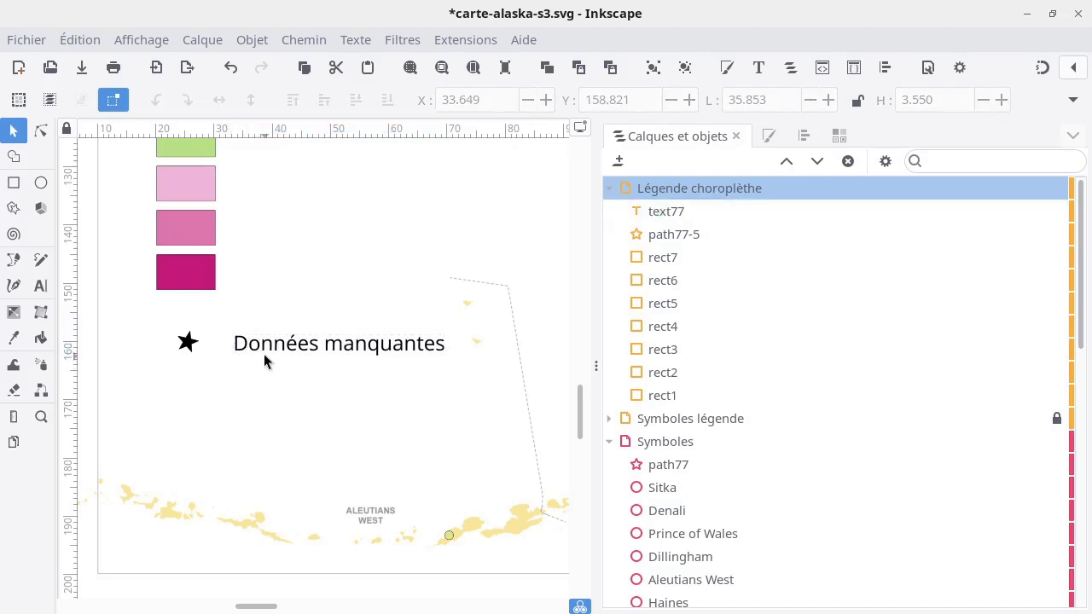
Draw a short horizontal tick line about 2.1 mm long just right of the dark green swatch's upper edge
scroll(264, 354, down, 4)
drag(420, 307, 346, 388)
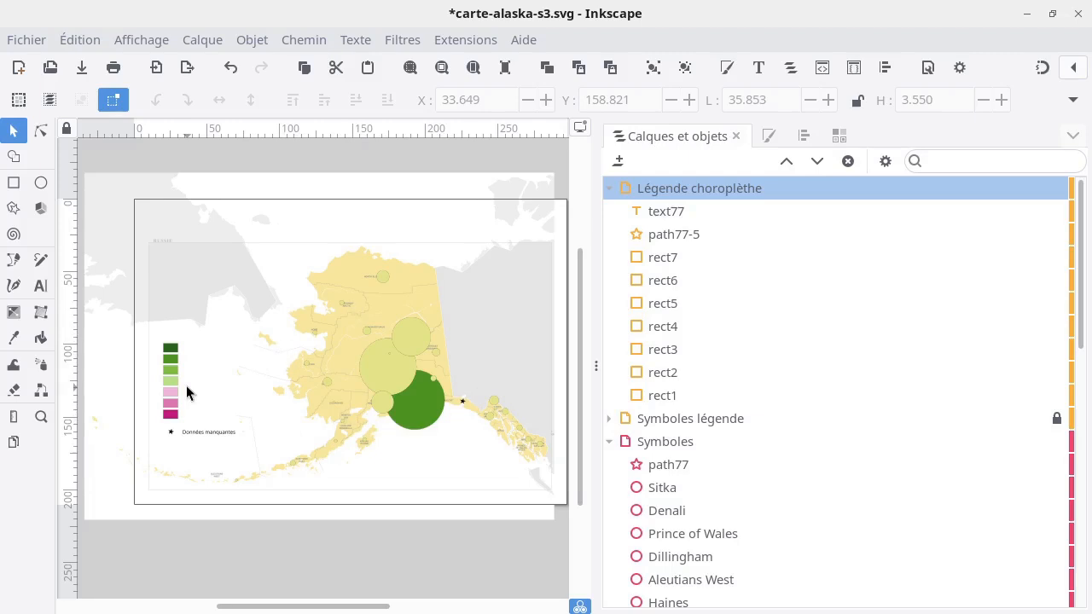
scroll(172, 389, up, 4)
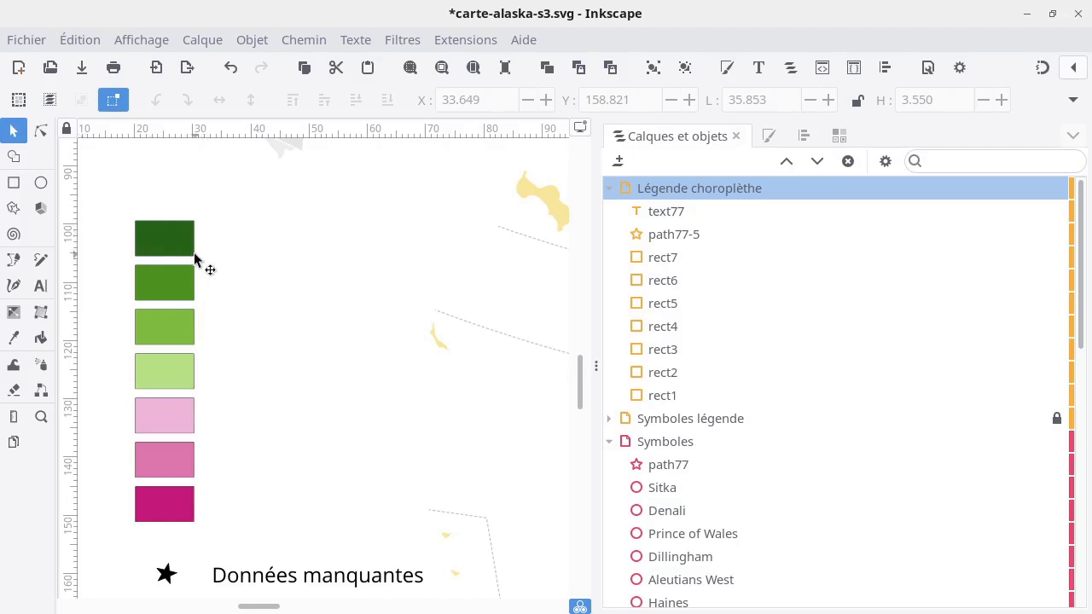
click(8, 261)
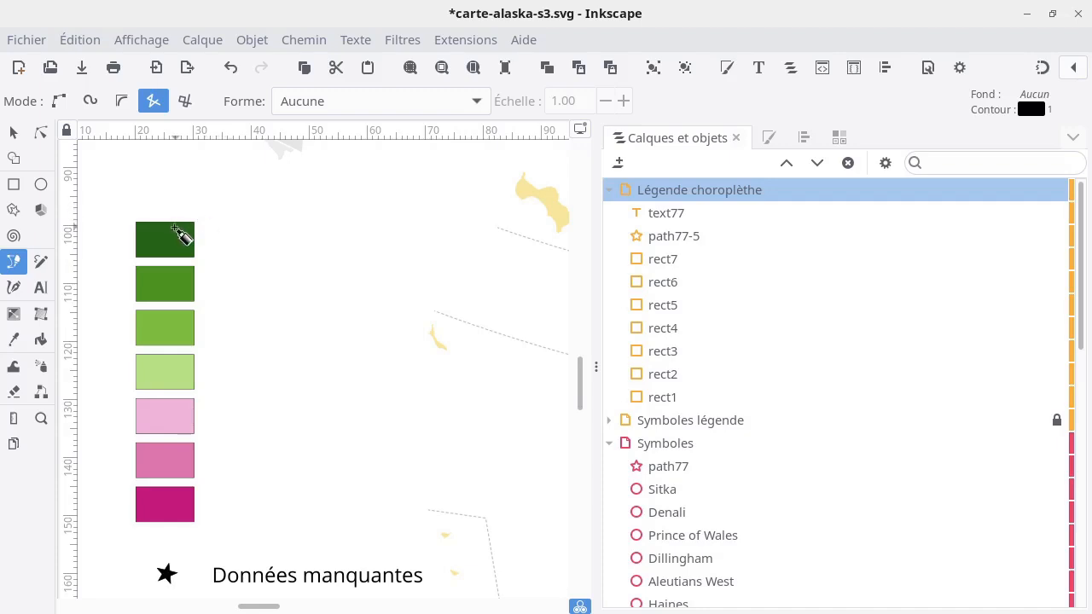
click(206, 222)
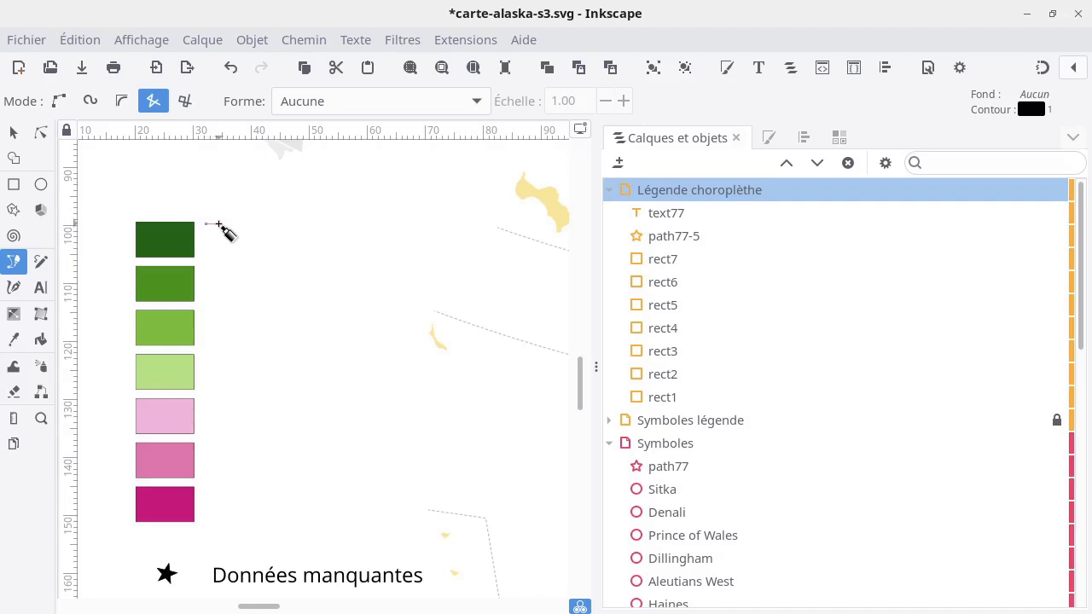
double_click(220, 225)
click(14, 132)
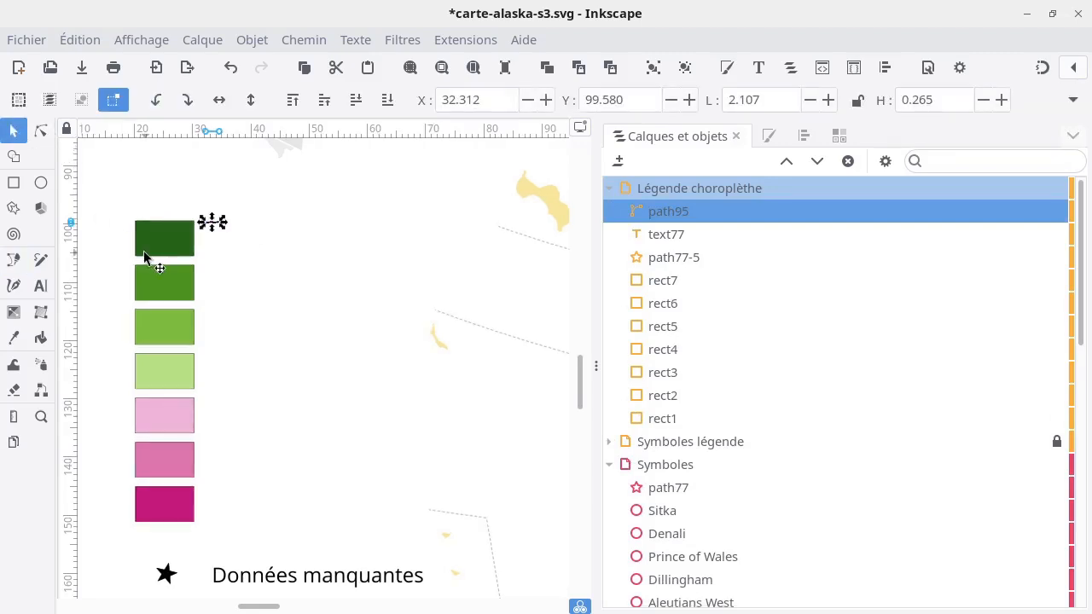
Set the tick line's stroke width to 0.4 px
scroll(256, 222, up, 3)
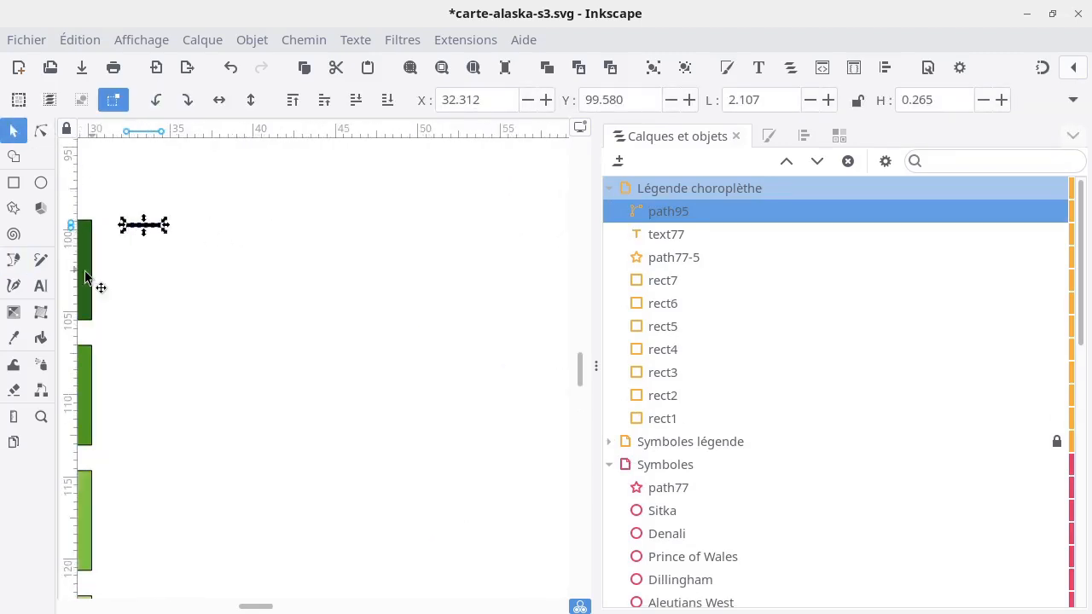
drag(178, 262, 480, 299)
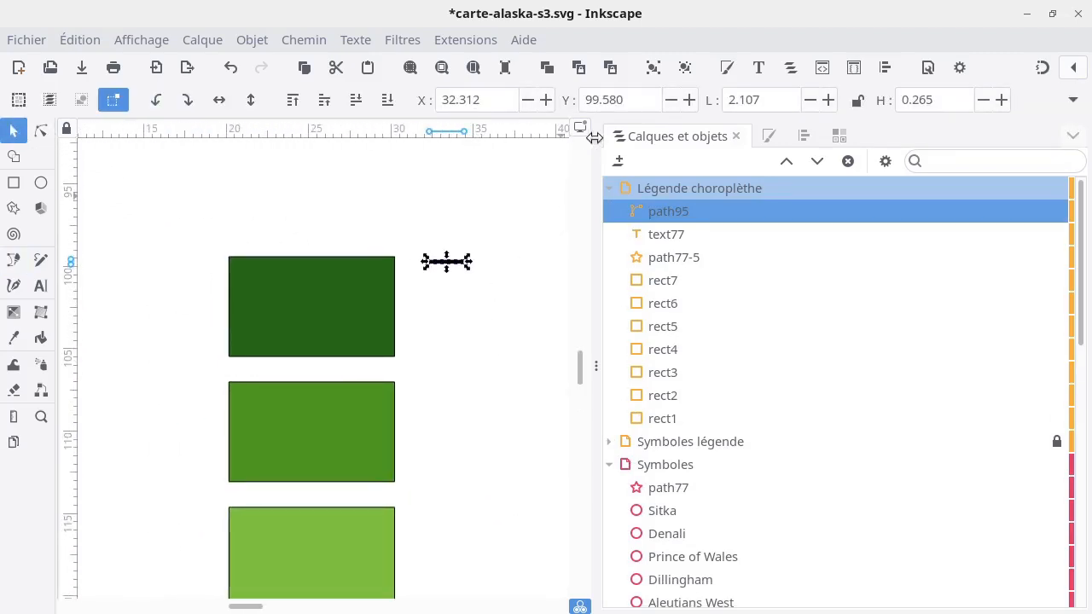
click(769, 132)
click(713, 165)
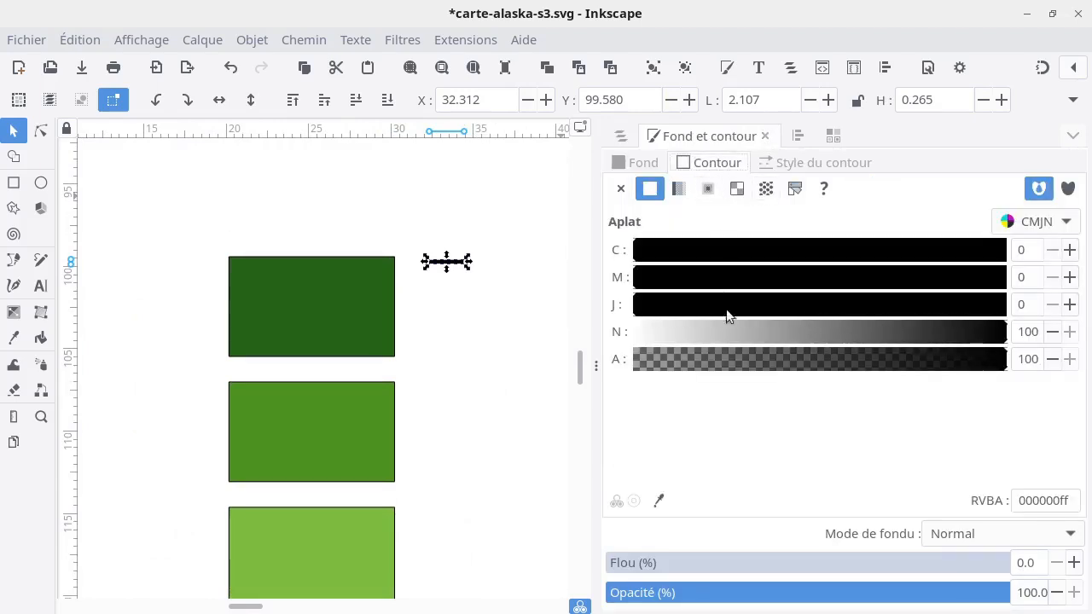
click(791, 164)
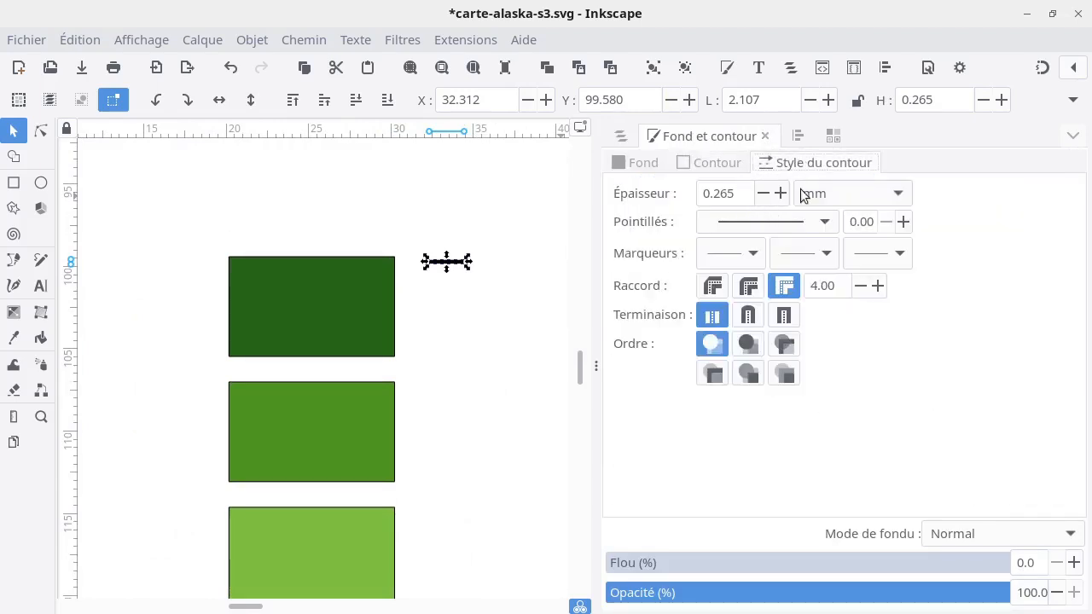
click(802, 194)
click(817, 220)
drag(754, 194, 665, 195)
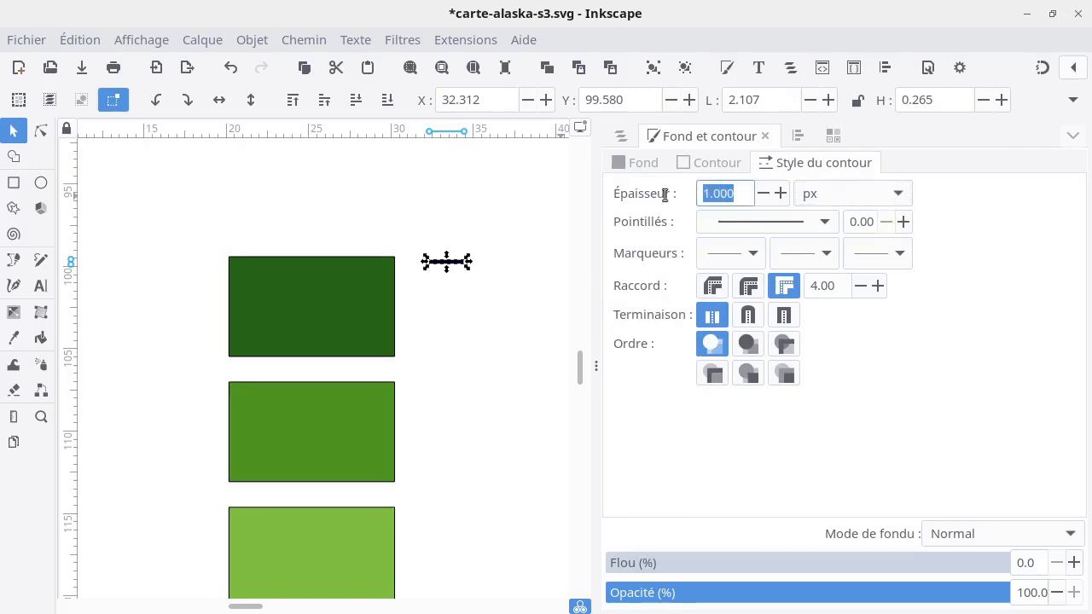
text(0)
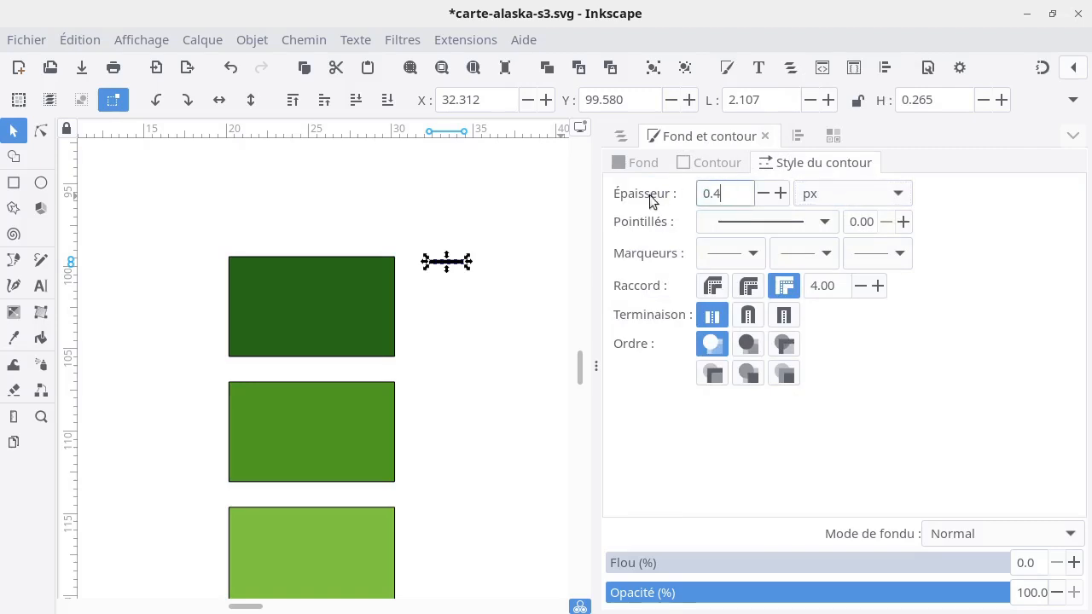
text(.4)
key(Return)
click(451, 351)
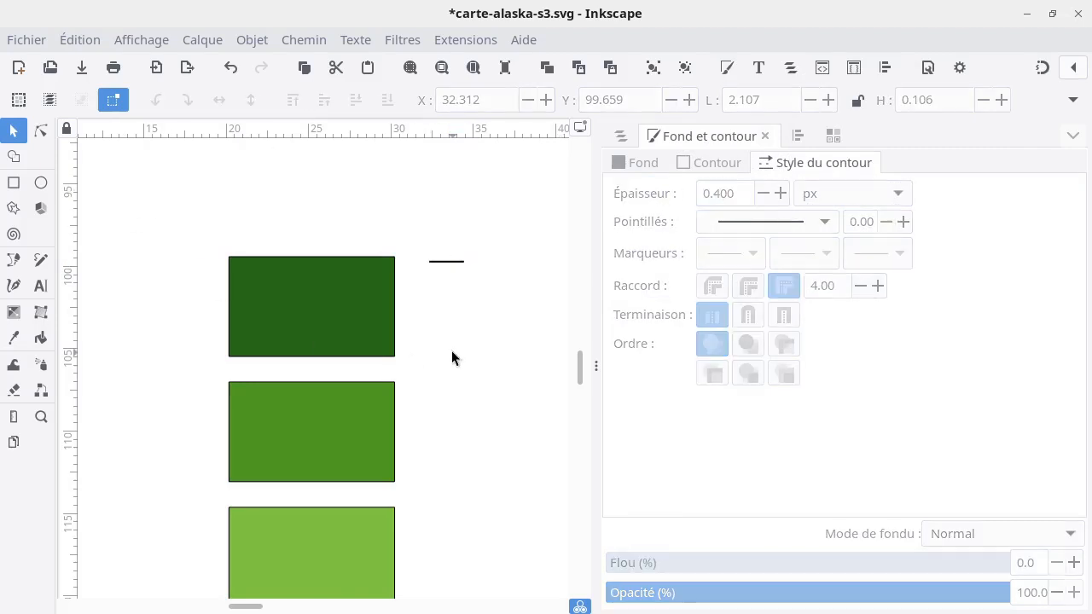
Move the tick line so it extends rightward from the upper right corner of the dark green swatch
click(375, 306)
click(439, 260)
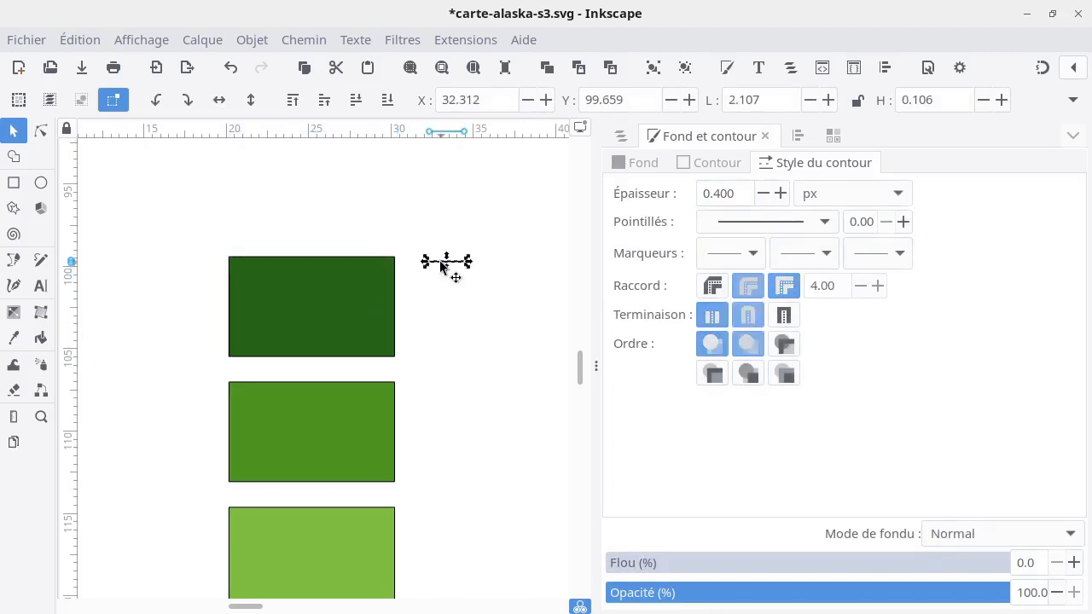
click(444, 262)
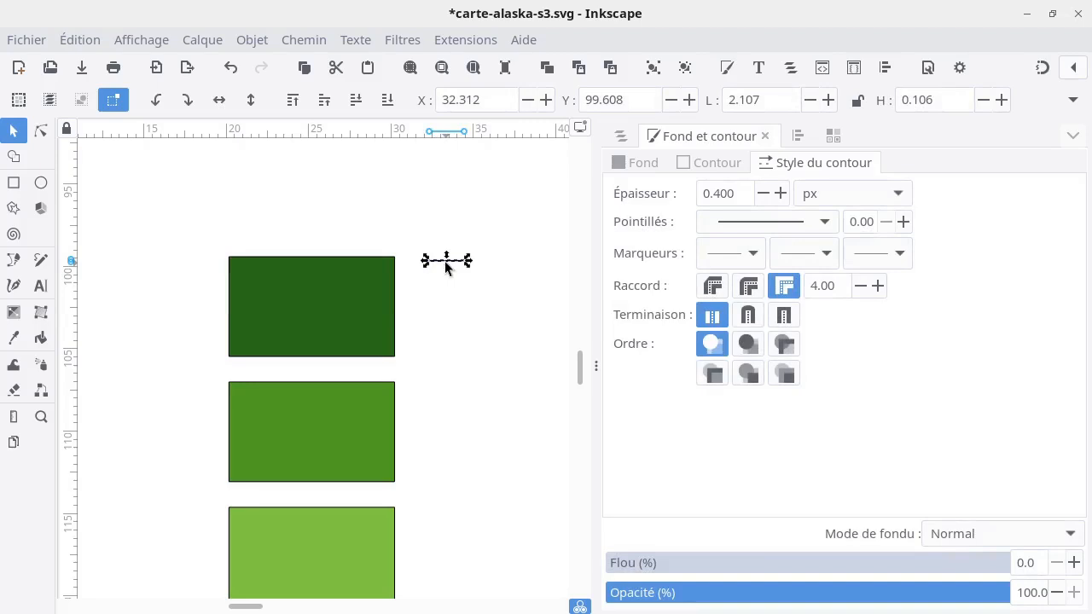
drag(444, 261, 410, 263)
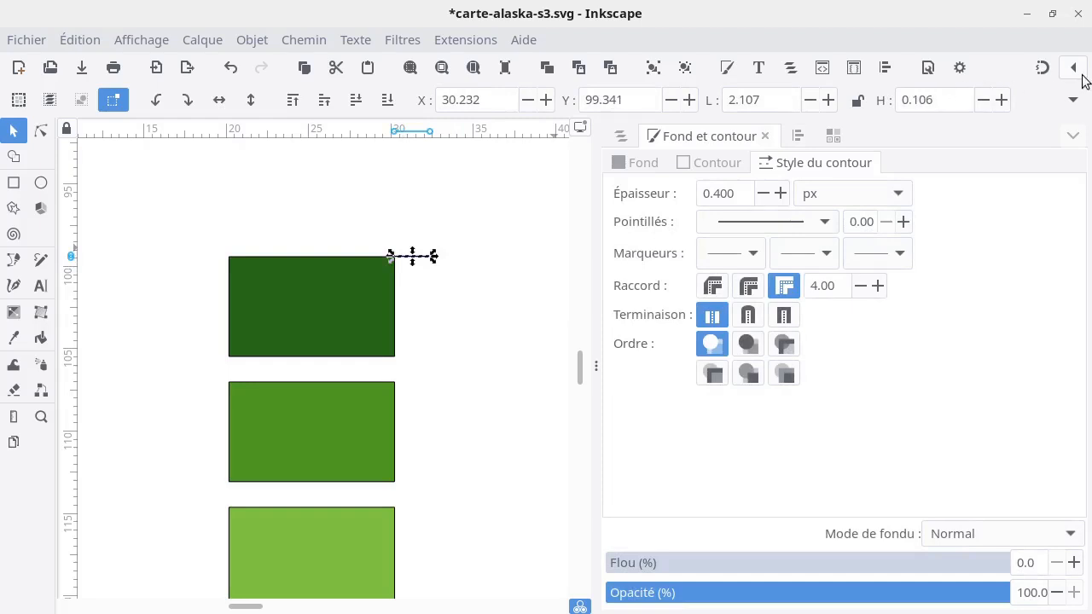
click(407, 342)
Start a text label reading "Max:" beside the tick line of the dark green swatch
ctrl+scroll(486, 330, down, 4)
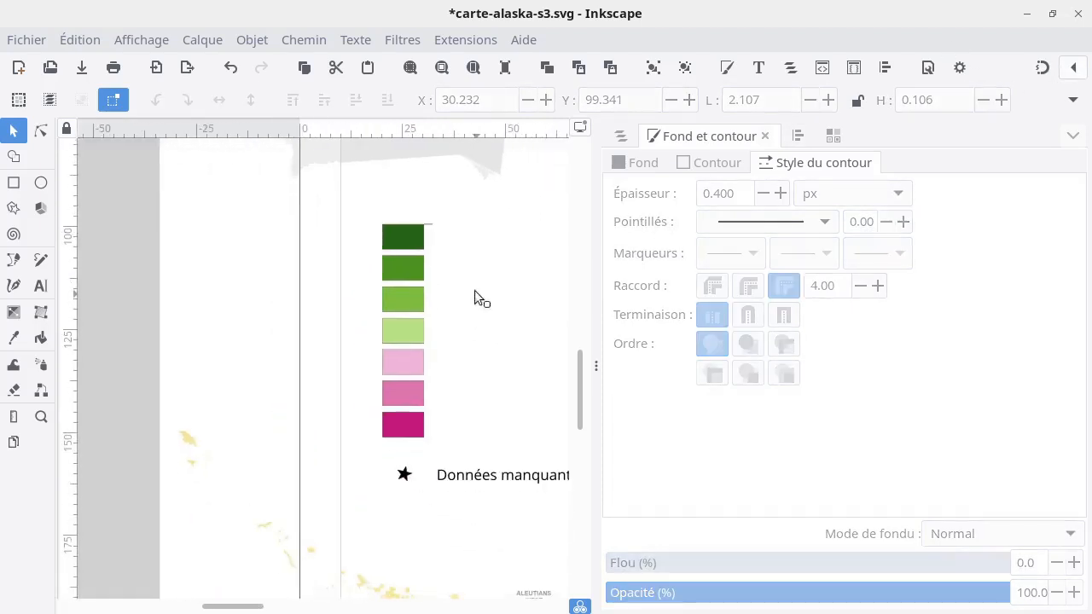
drag(474, 290, 363, 309)
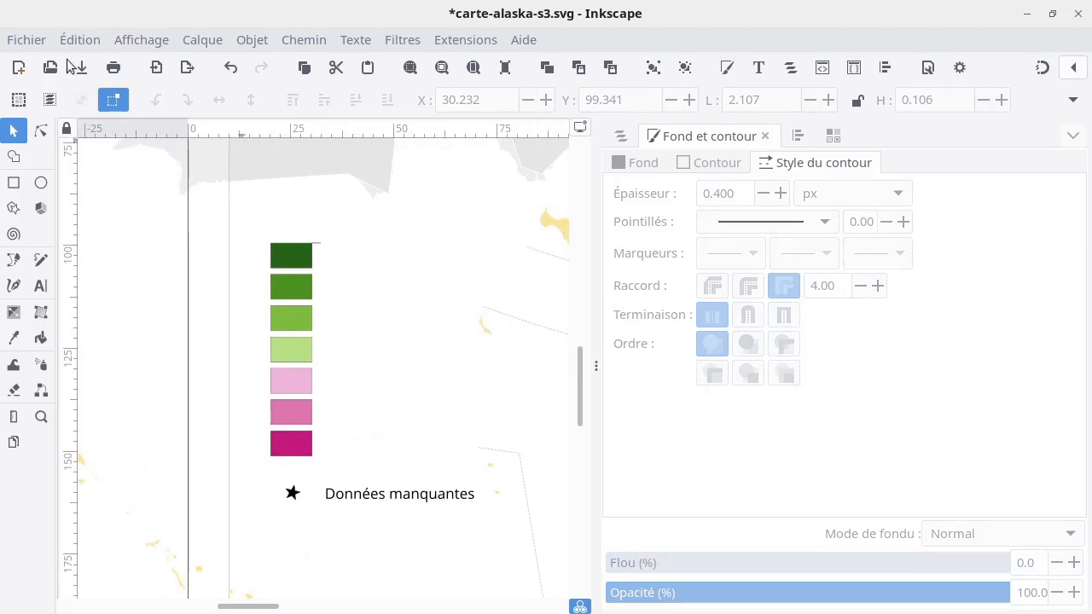
click(40, 287)
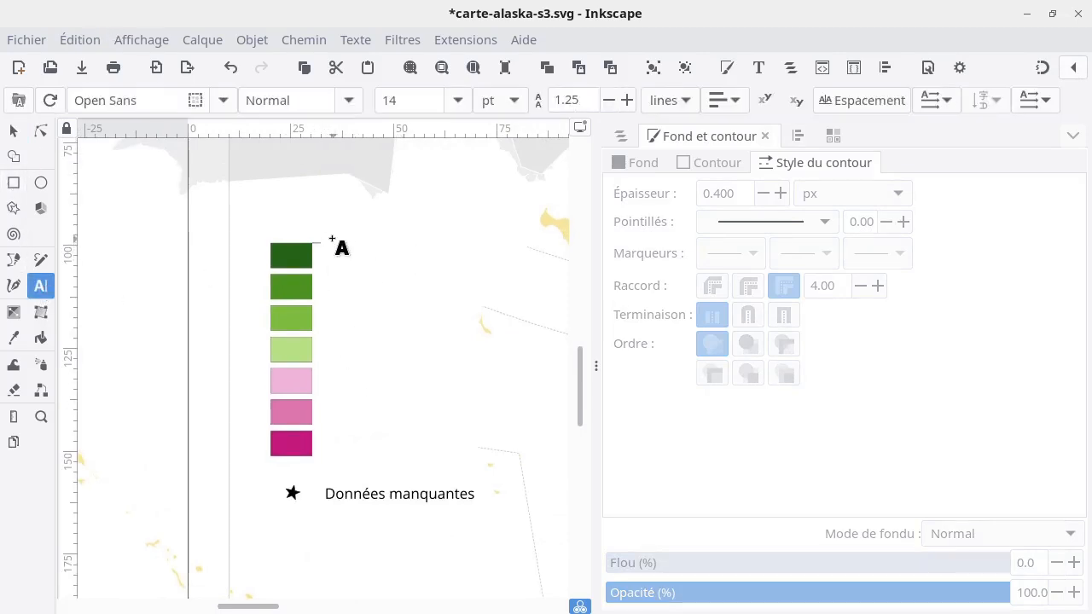
click(332, 243)
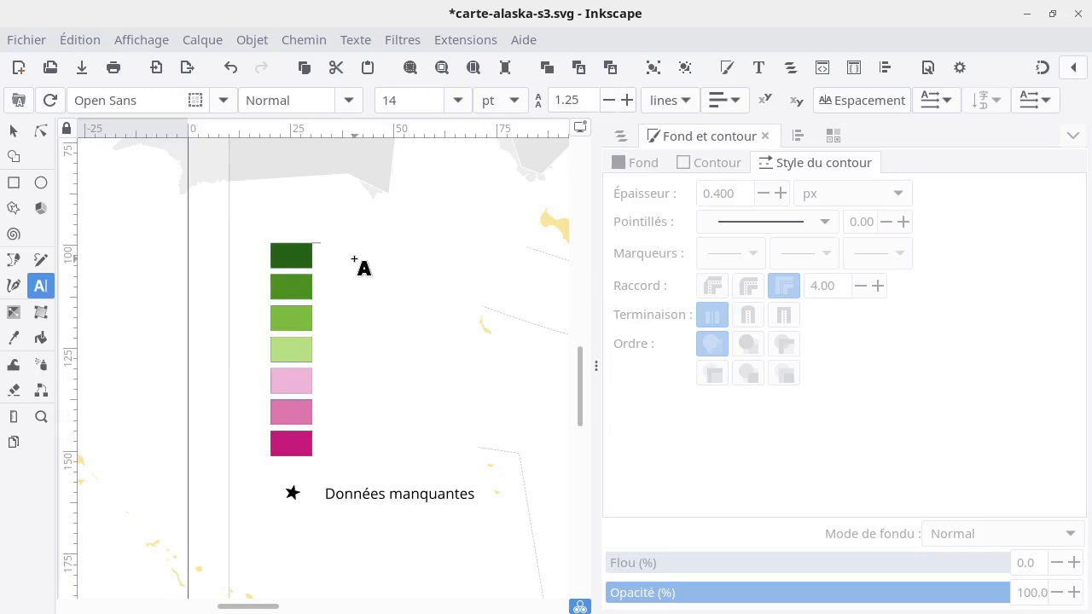
text(Max:)
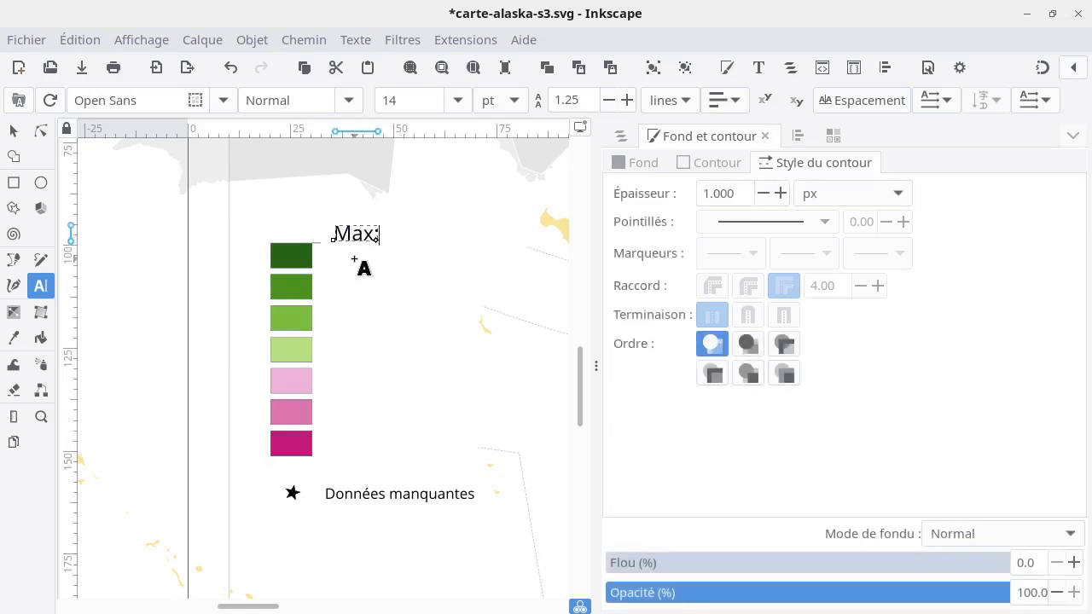
Look up the highest growth rate in indic_tcam_1990_2010.ods in LibreOffice Calc, and append "4,2% (" to the Inkscape label
key(alt+Tab)
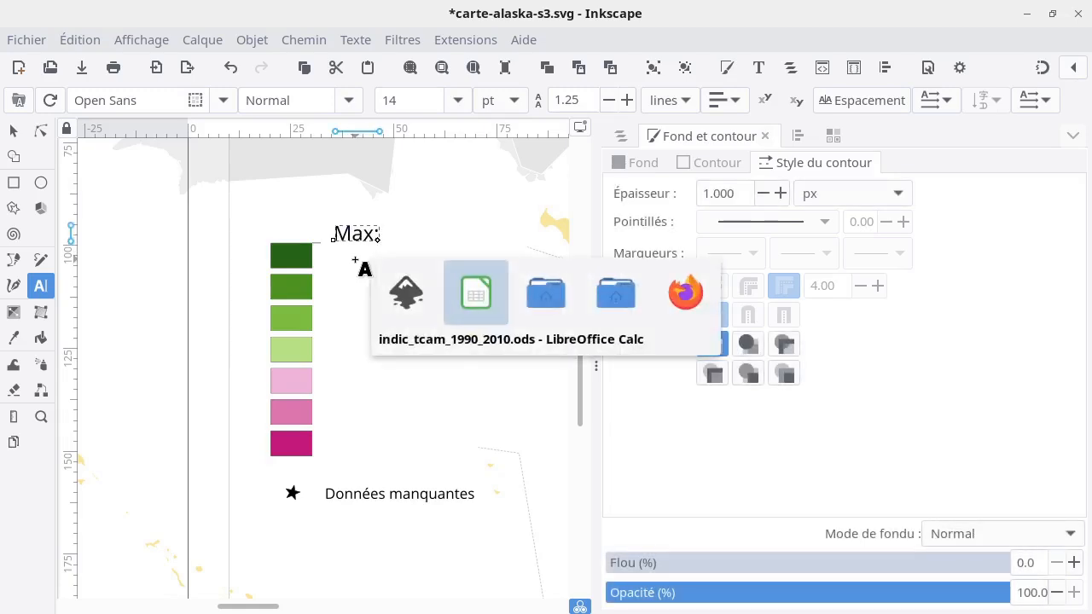
scroll(425, 373, up, 5)
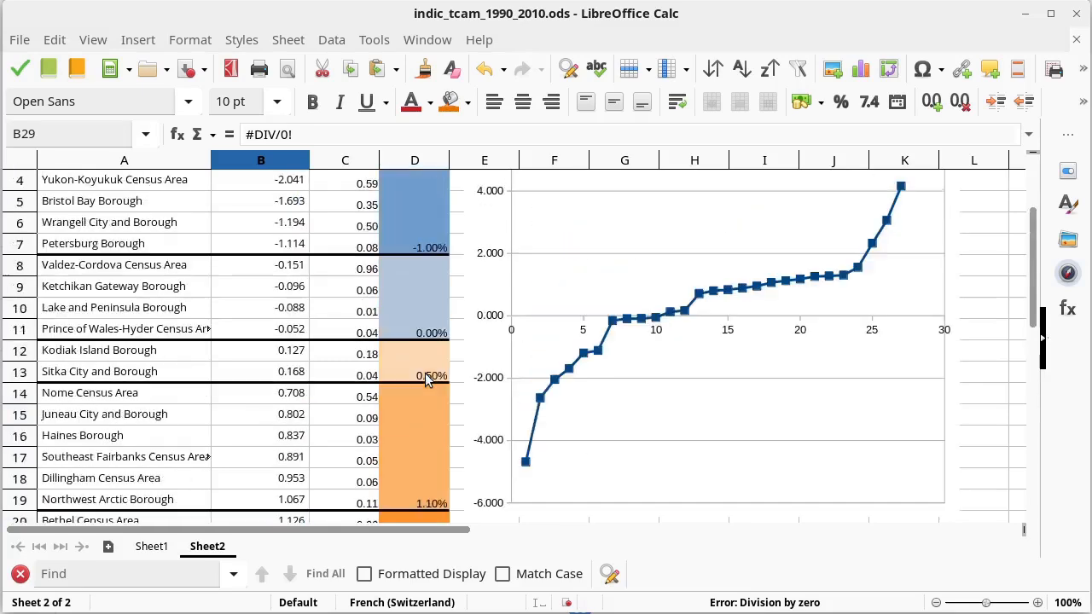
scroll(418, 375, down, 5)
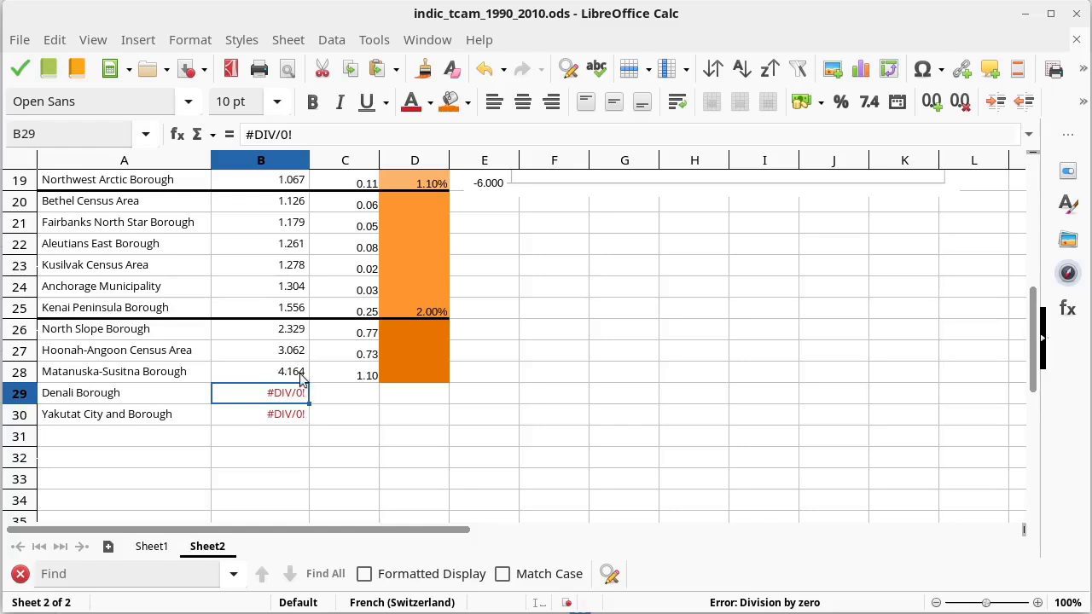
key(alt+Tab)
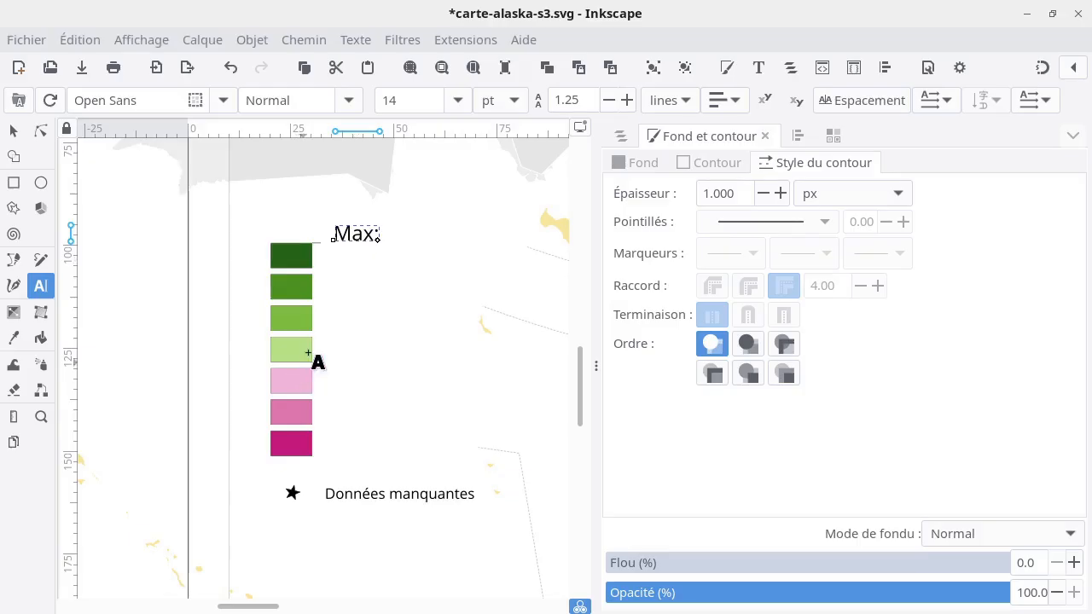
text(4,2% ()
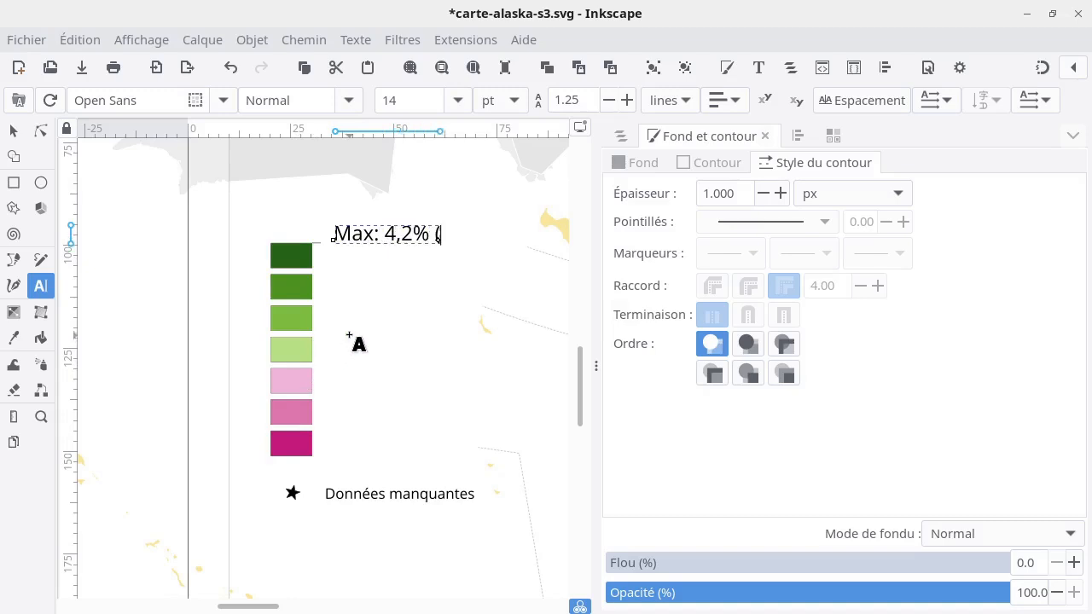
Copy "Matanuska-Susitna" from cell A28 in LibreOffice Calc, paste it into the Inkscape Max label, and close the parenthesis
key(alt+Tab)
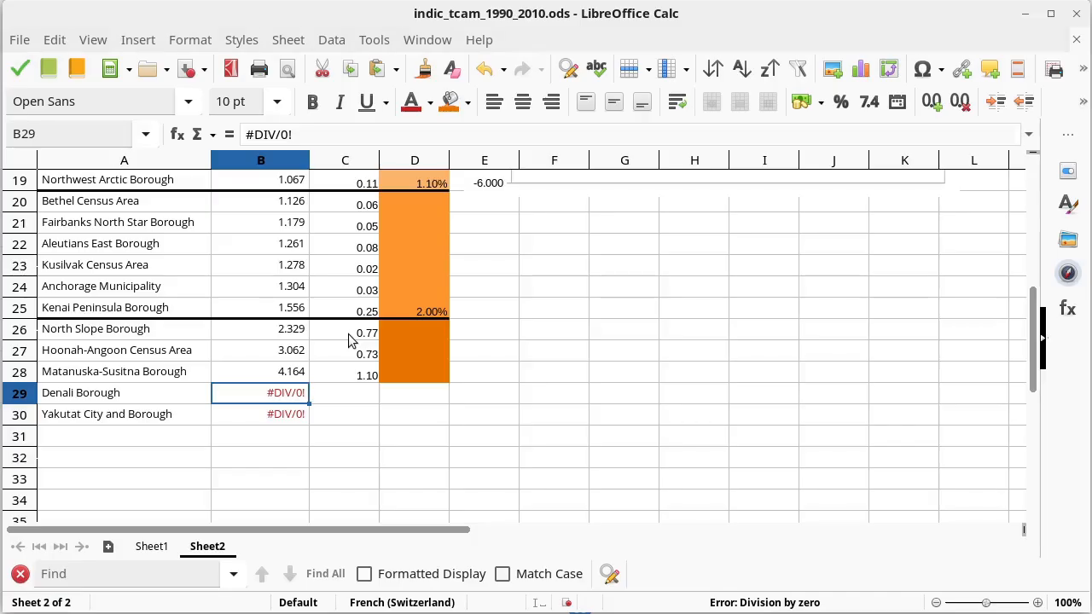
double_click(126, 372)
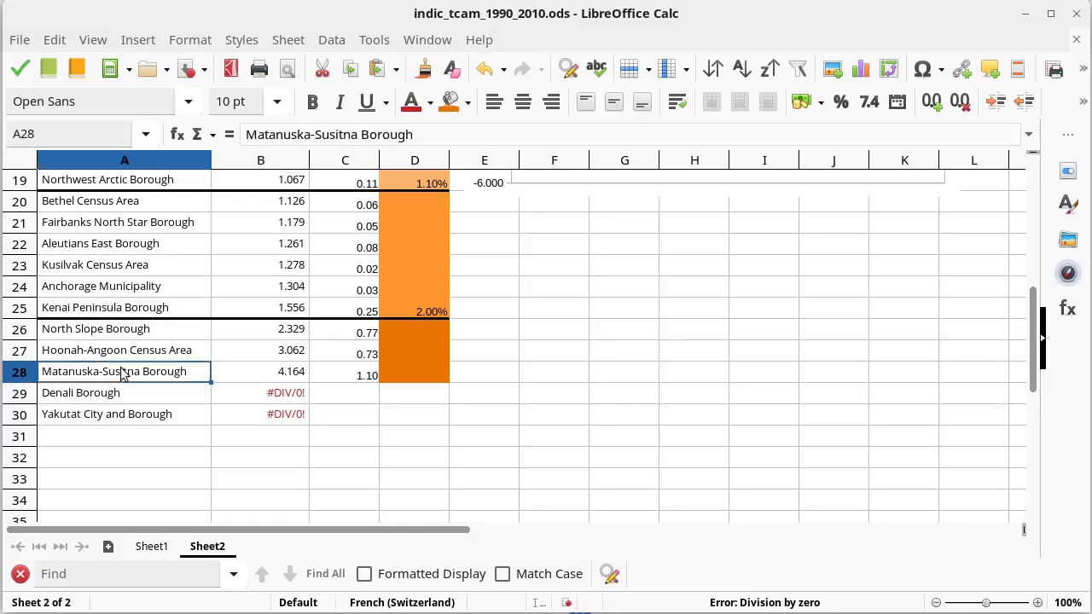
drag(142, 372, 9, 364)
key(ctrl+c)
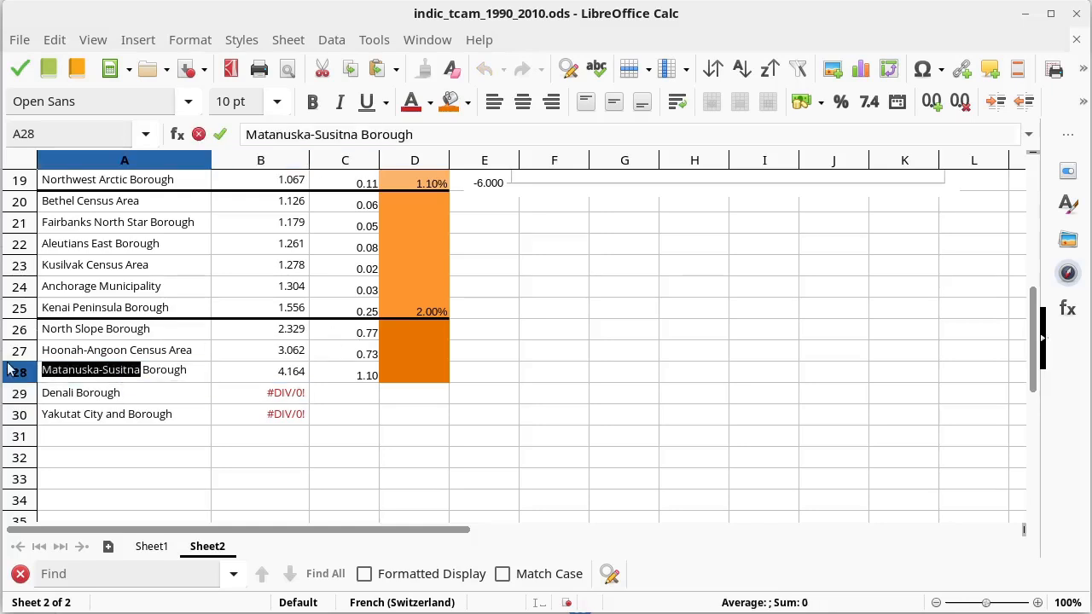
key(alt+Tab)
key(ctrl+v)
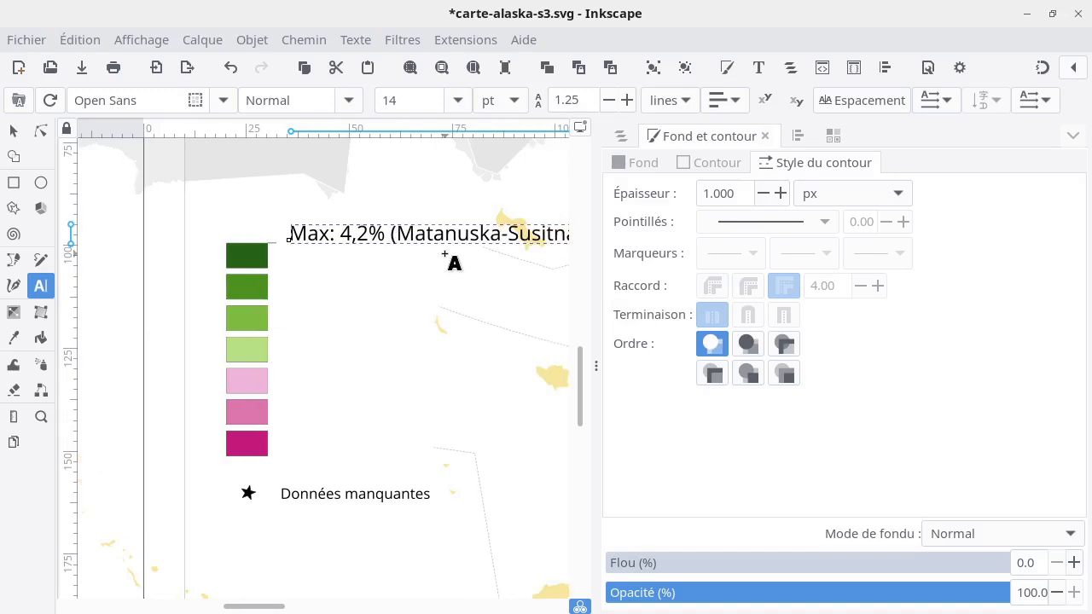
text())
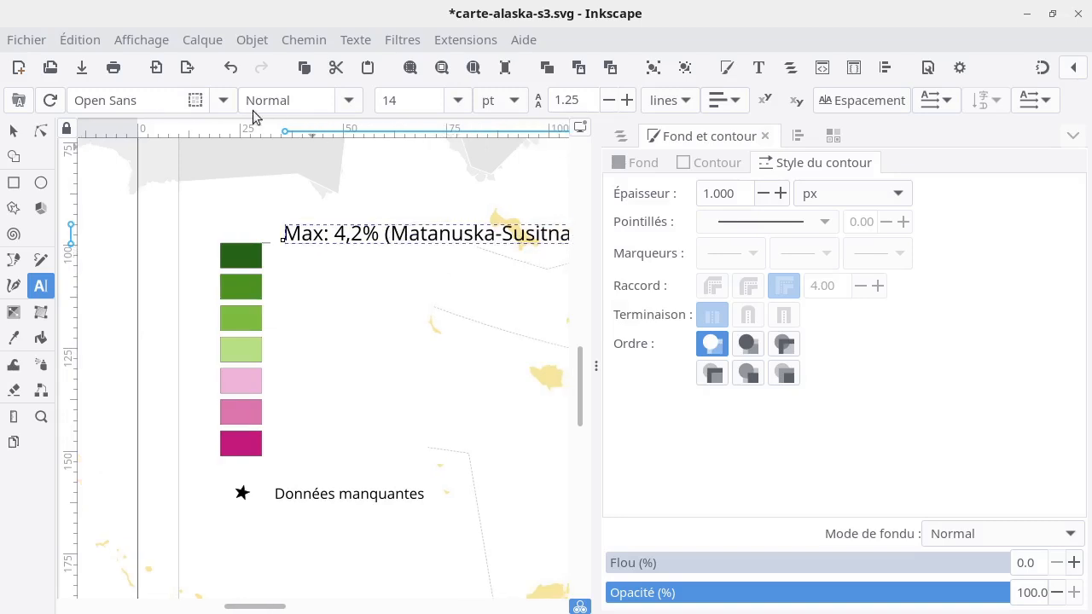
click(14, 130)
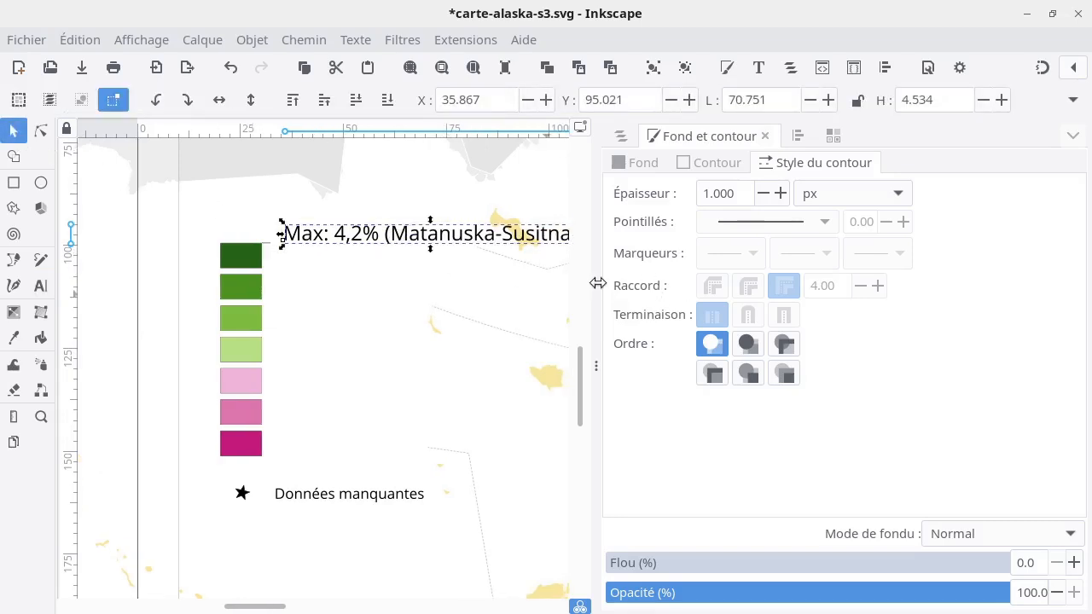
Set the whole Max label to 10 pt and move it beside the tick line of the dark green swatch
drag(597, 282, 770, 293)
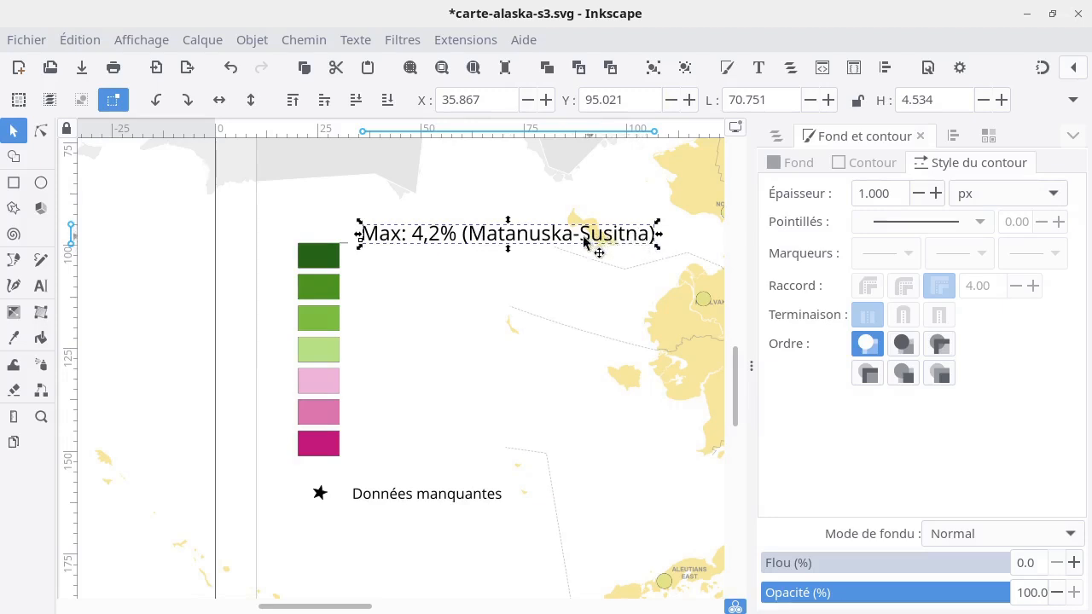
double_click(531, 237)
key(ctrl+a)
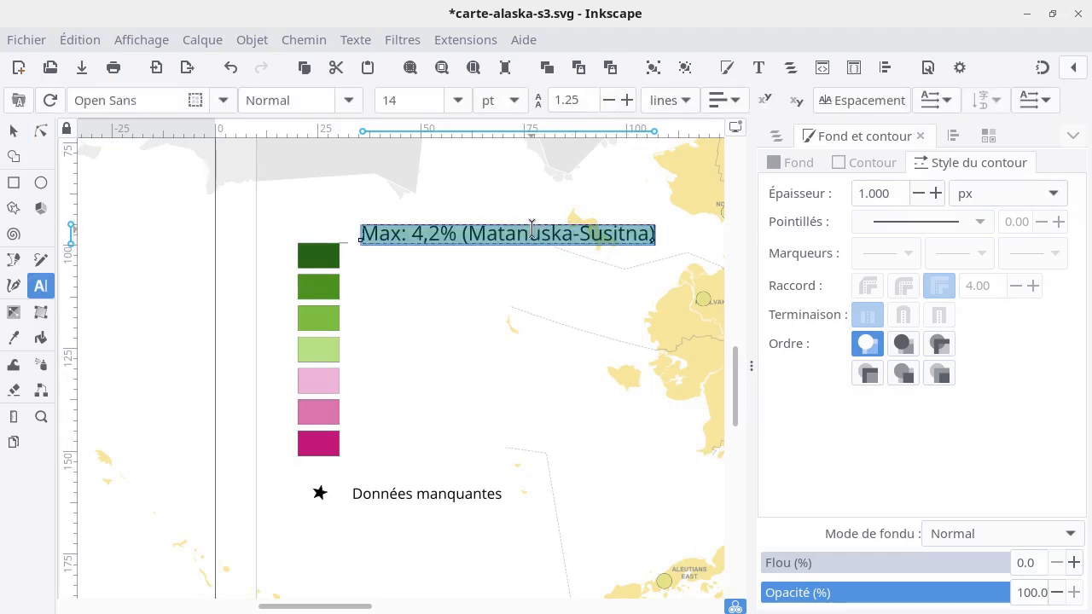
click(457, 100)
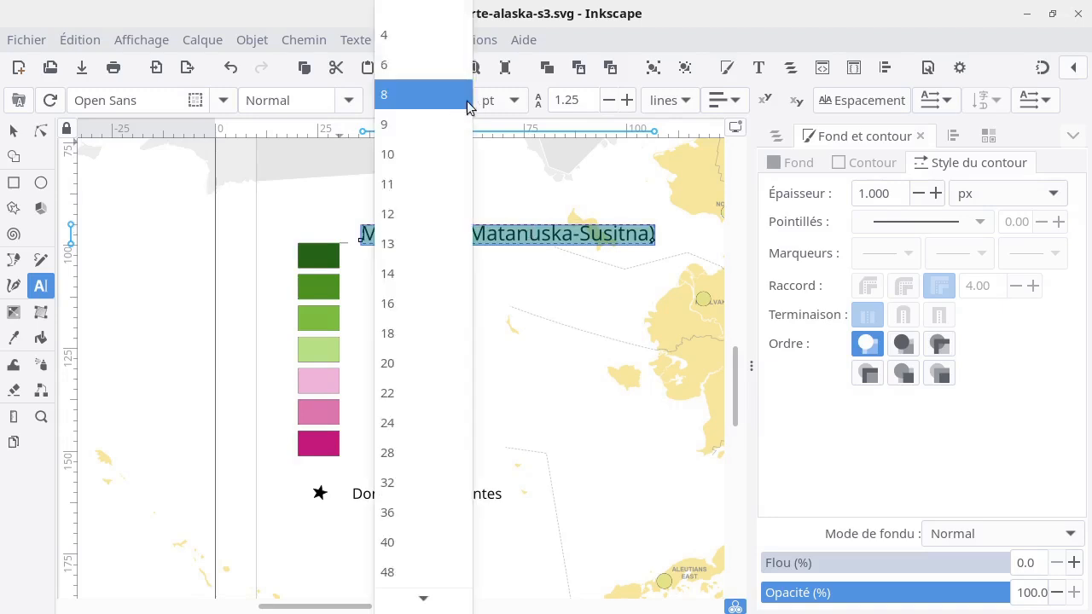
click(441, 162)
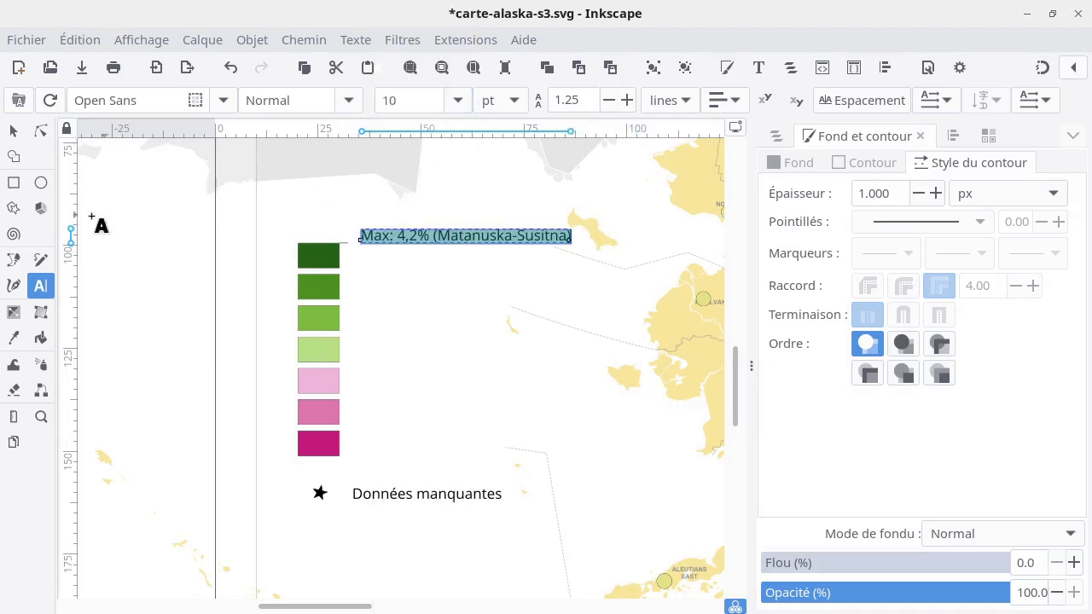
click(14, 131)
drag(465, 241, 453, 247)
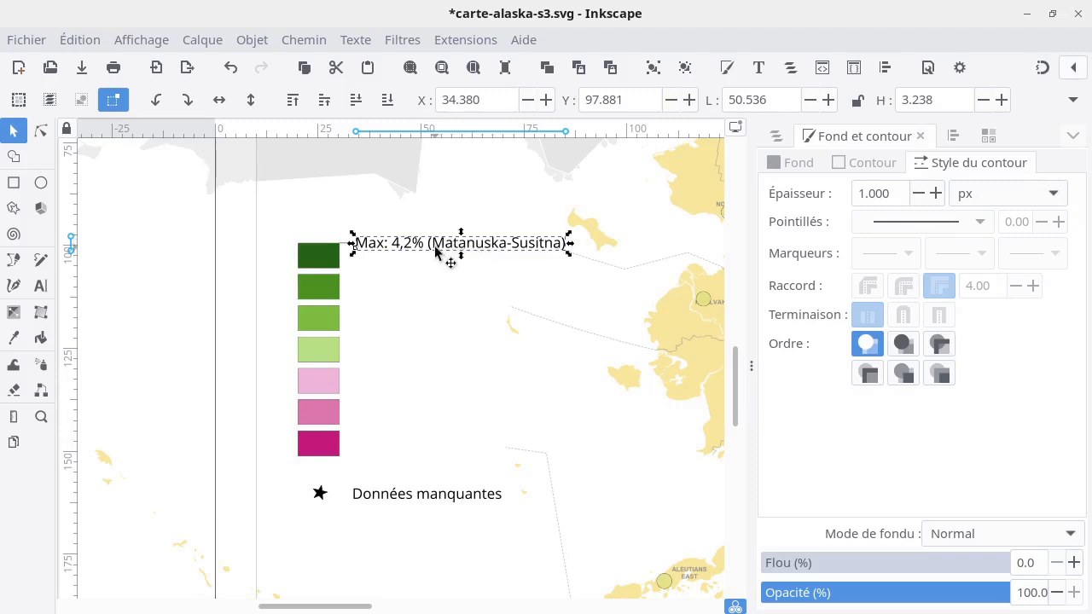
Snap the tick line onto the upper right corner of the dark green swatch
click(402, 285)
click(401, 253)
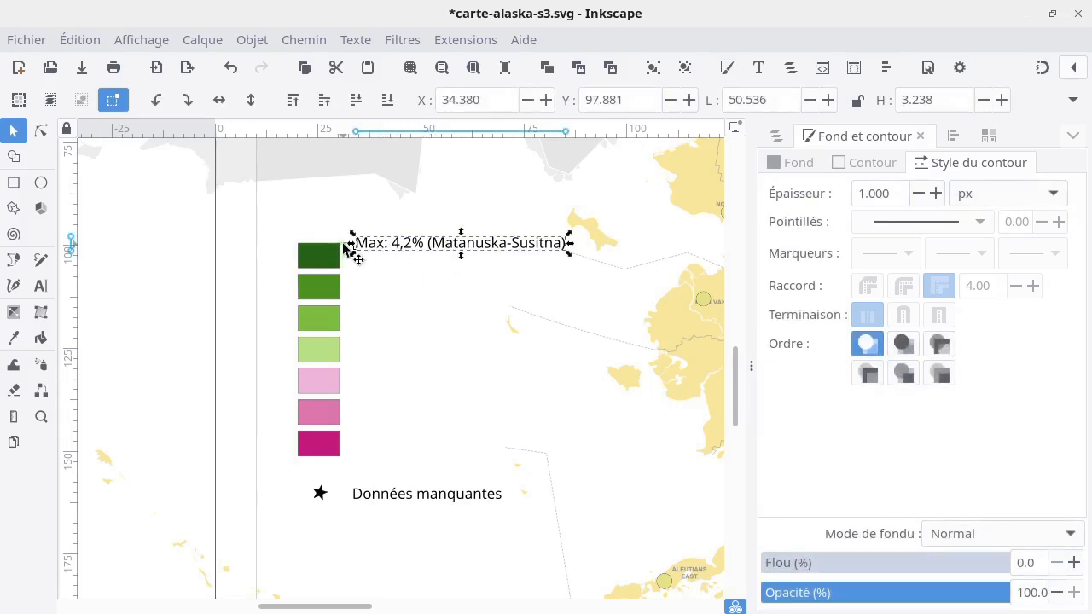
click(346, 244)
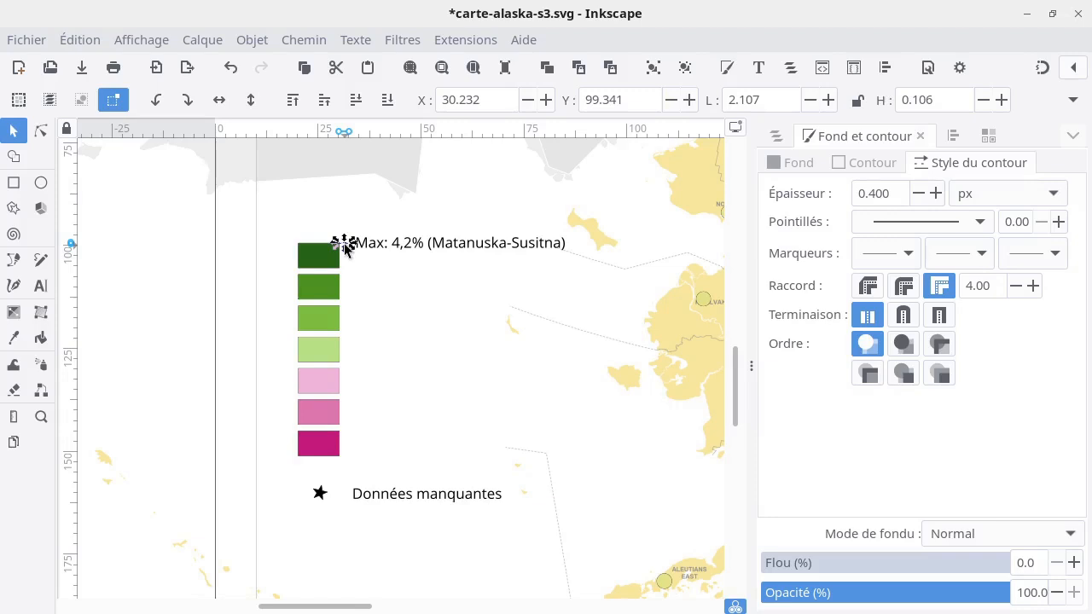
drag(345, 248, 349, 248)
scroll(350, 263, up, 3)
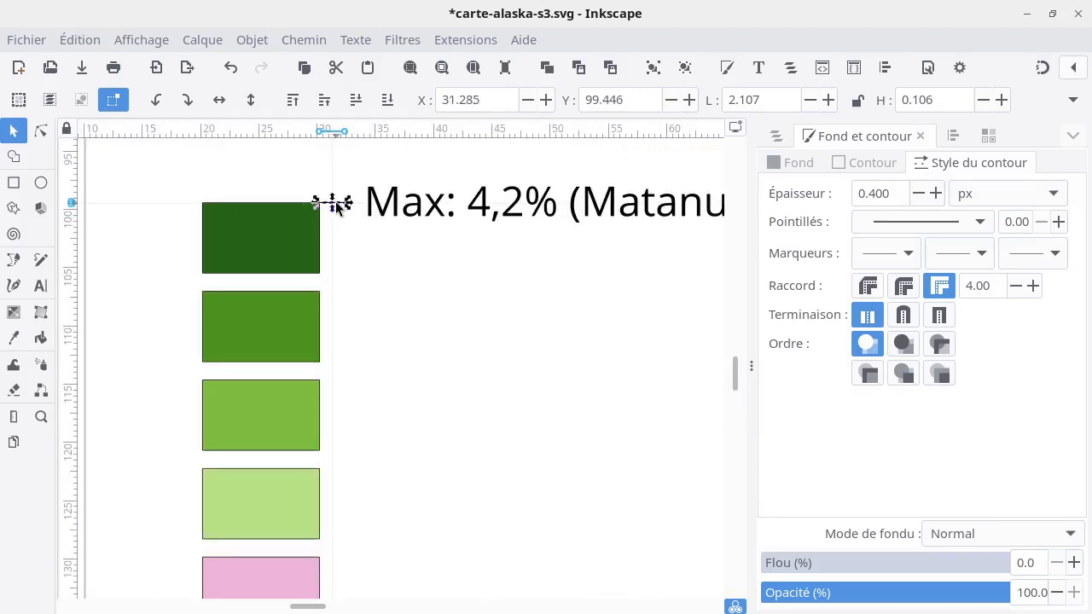
click(347, 234)
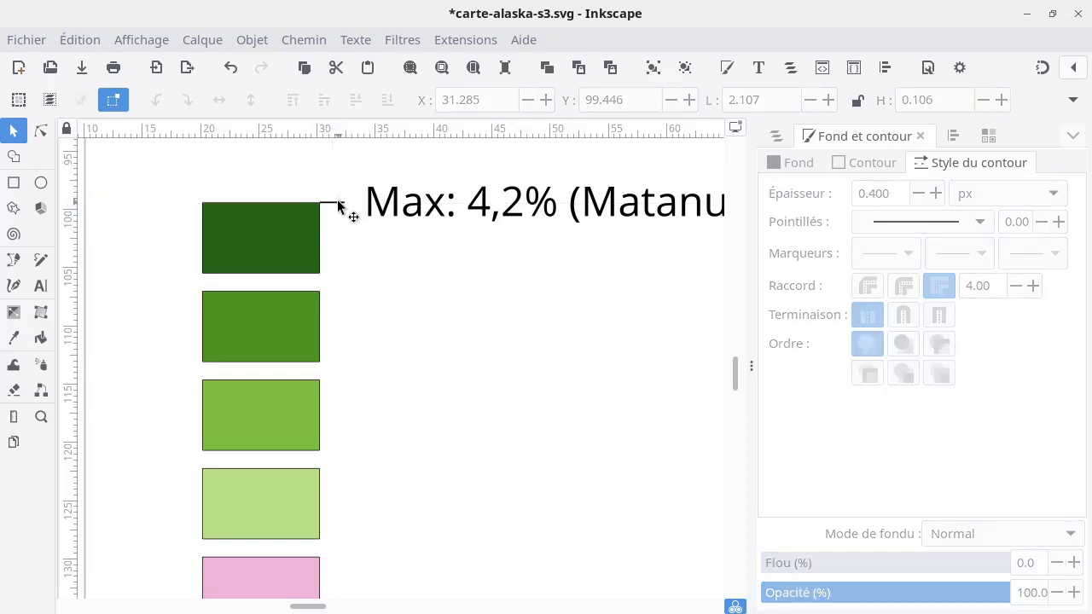
Duplicate the tick line to the lower right corners of the first, second and fourth green swatches
click(339, 207)
drag(342, 214, 341, 284)
click(420, 307)
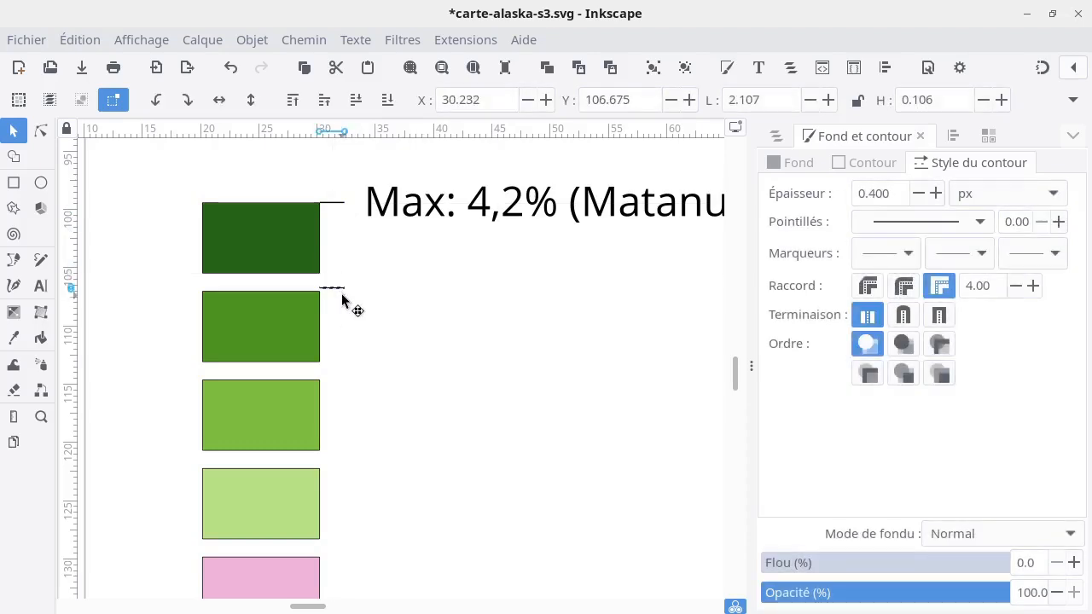
key(ctrl+z)
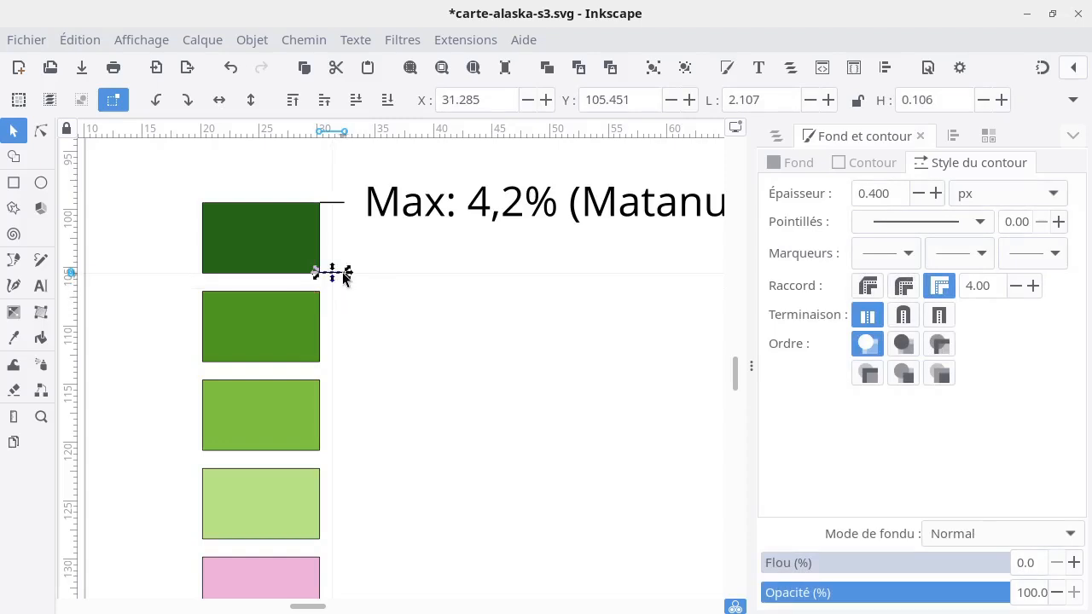
drag(342, 272, 333, 515)
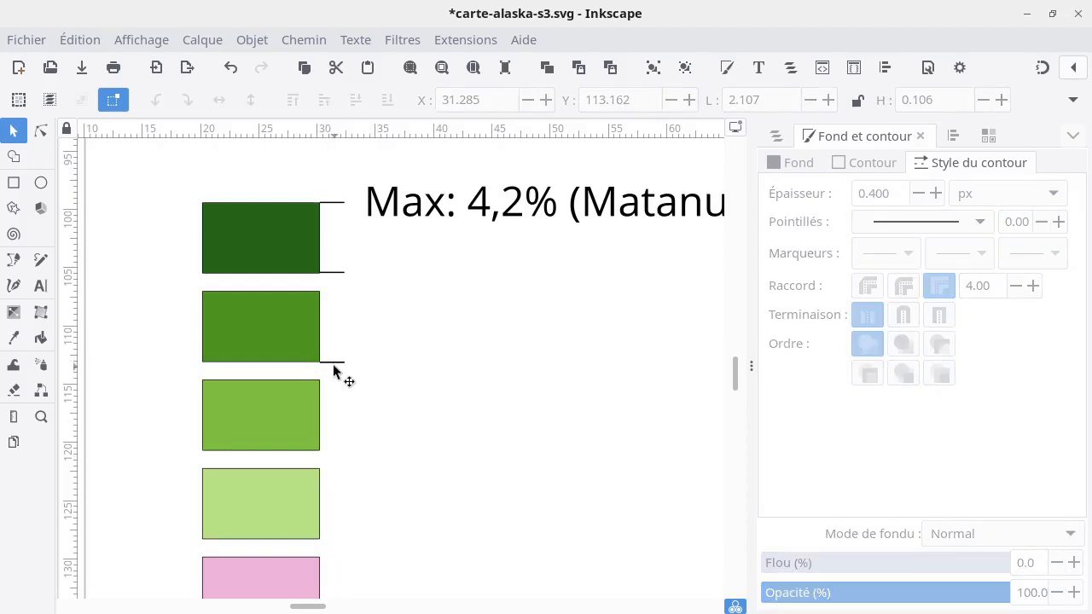
mouse_move(332, 361)
mouse_down()
mouse_move(339, 428)
mouse_move(350, 377)
mouse_move(342, 545)
mouse_move(354, 543)
mouse_up()
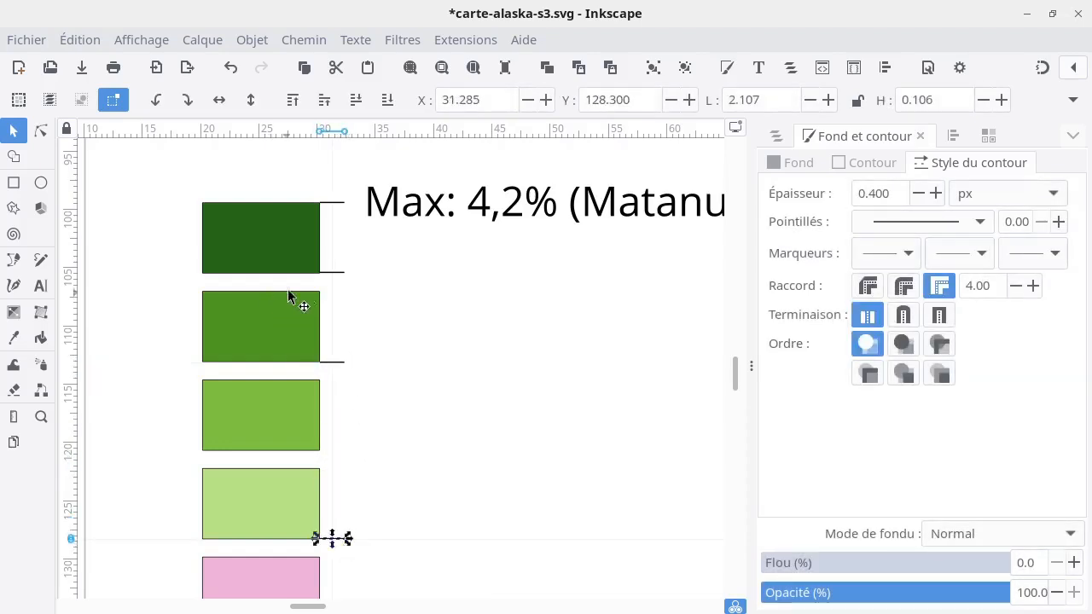
Duplicate the Max label beside the tick line below the lightest green swatch and replace its text with "0%"
click(468, 215)
key(ctrl+d)
drag(478, 219, 447, 545)
triple_click(448, 546)
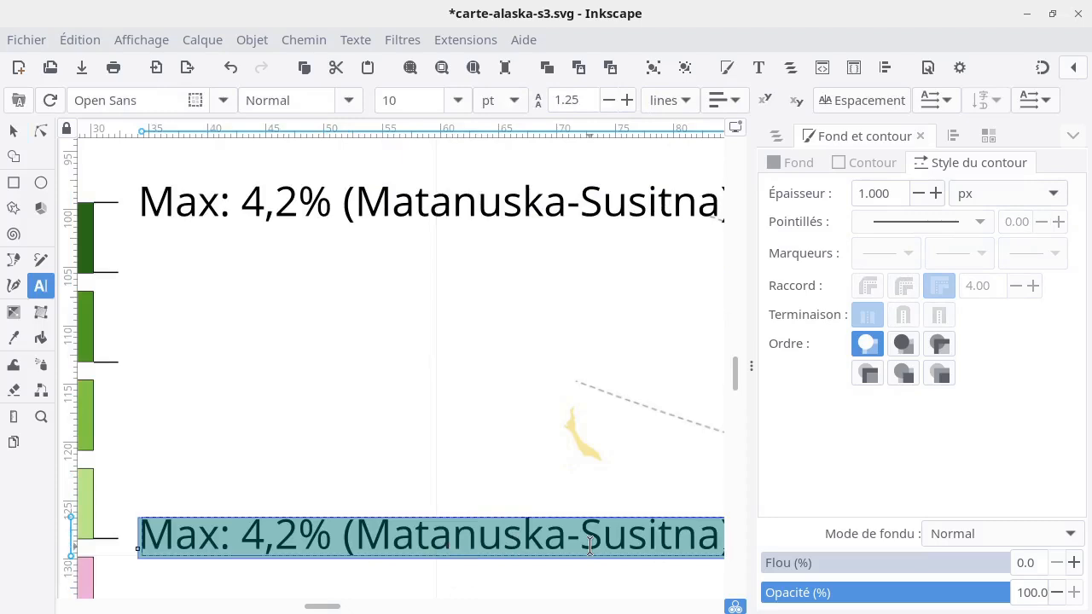
text(0,0)
key(BackSpace)
key(BackSpace)
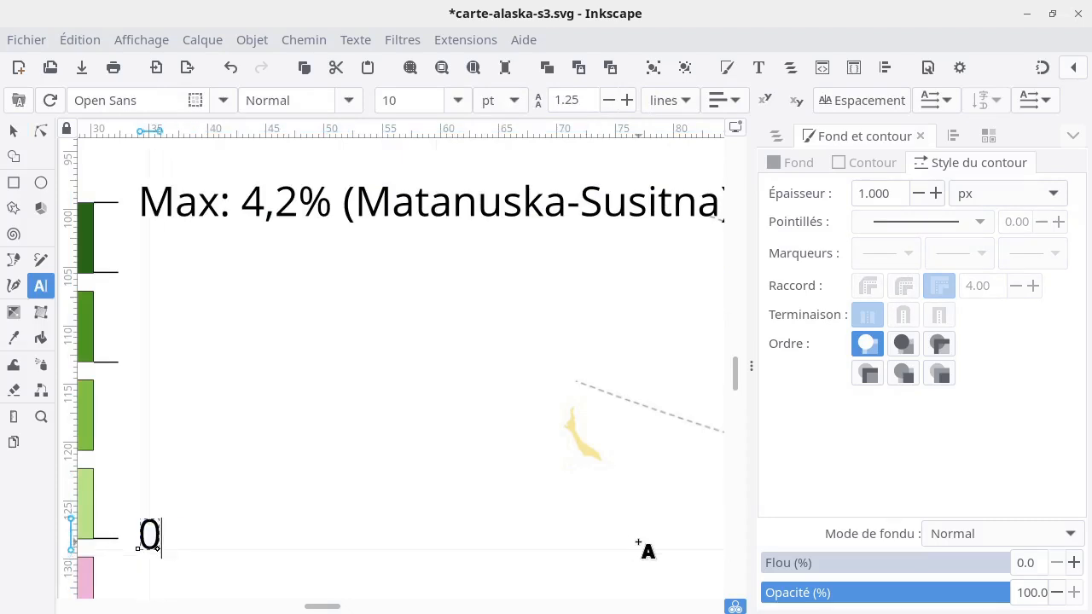
text(%)
key(Escape)
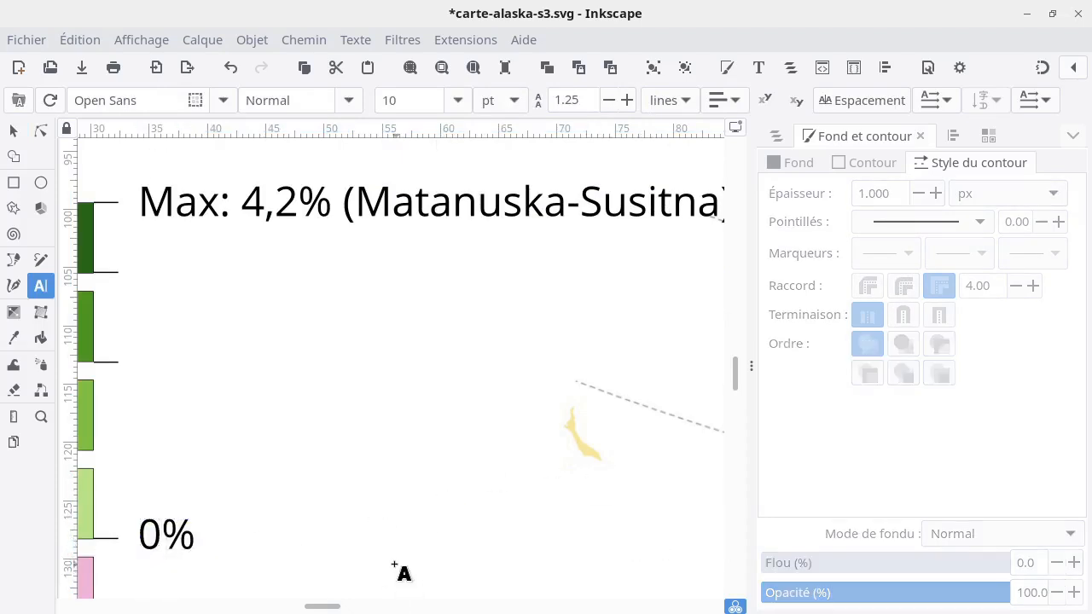
mouse_move(316, 606)
mouse_down()
mouse_move(293, 606)
mouse_move(302, 606)
mouse_up()
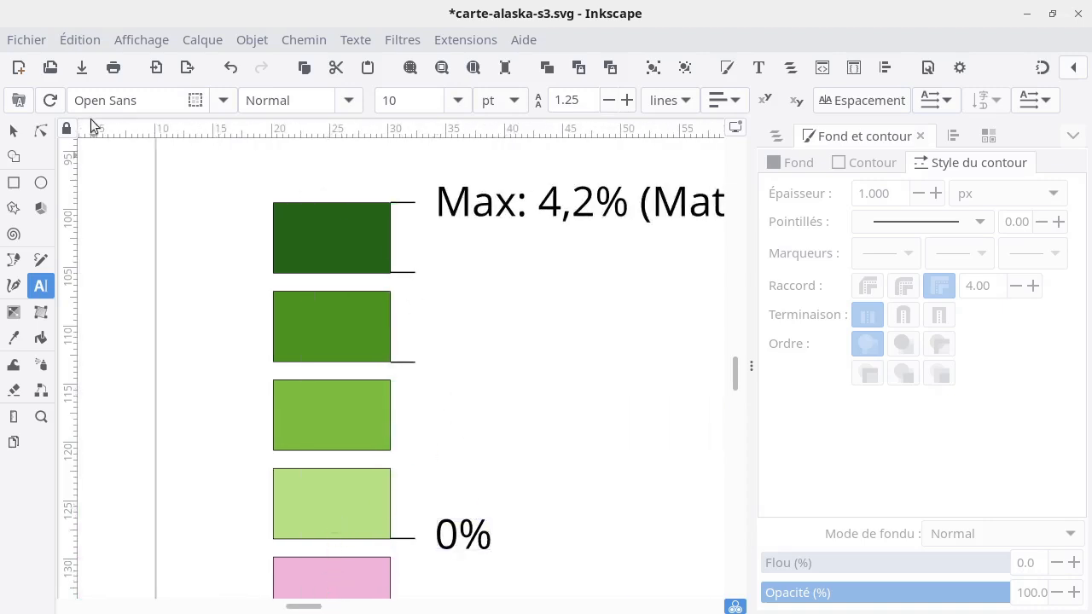
click(14, 130)
Switch to indic_tcam_1990_2010.ods in LibreOffice Calc and examine the class limits in column D and the Aleutians West growth rate
key(alt+Tab)
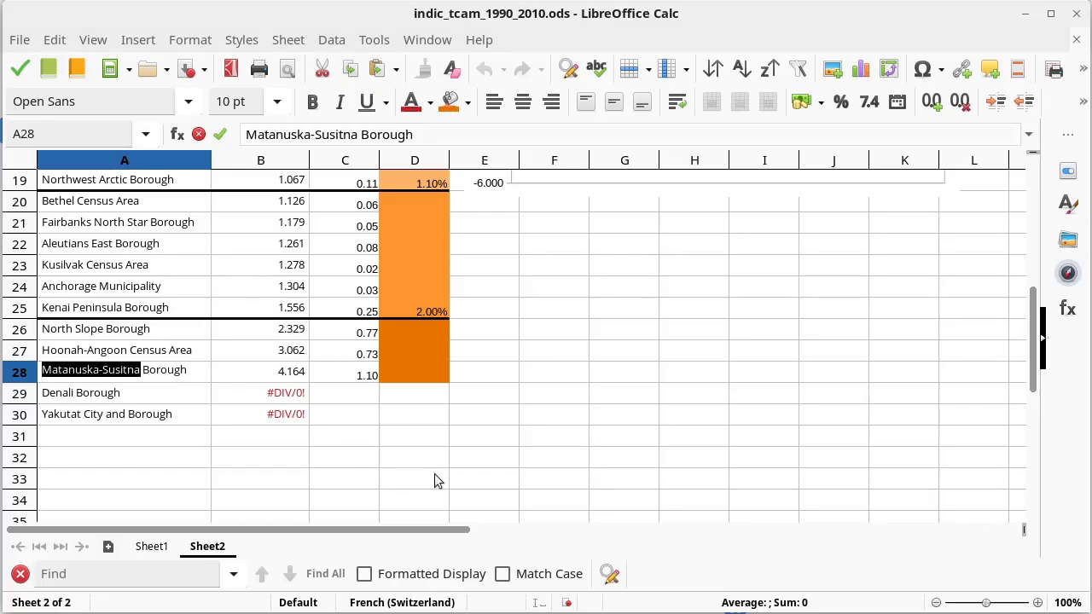
scroll(433, 378, up, 4)
scroll(433, 380, down, 2)
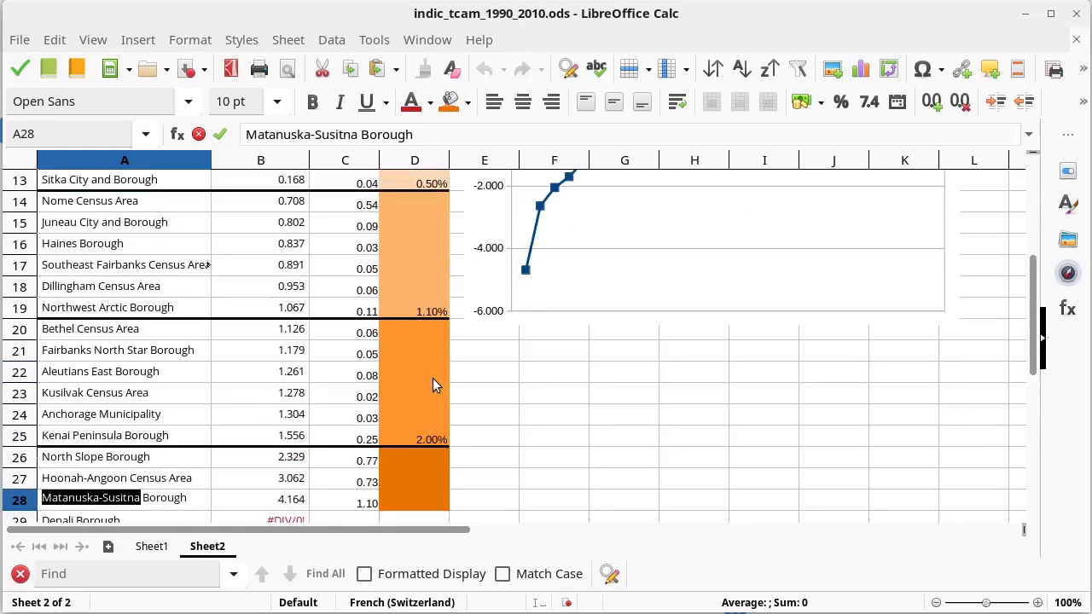
click(416, 307)
scroll(433, 327, up, 3)
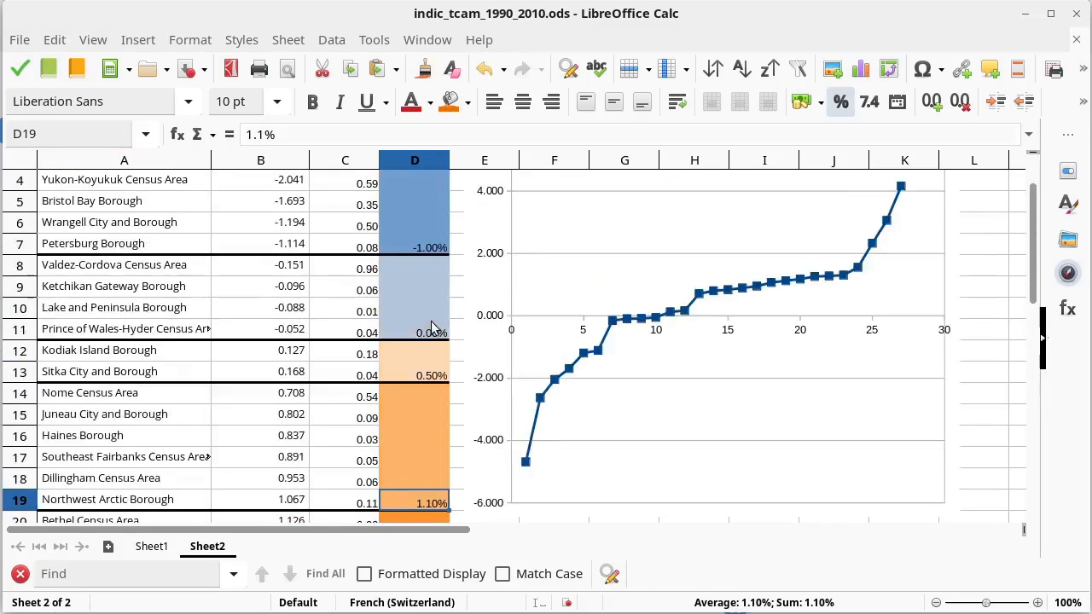
scroll(426, 290, up, 1)
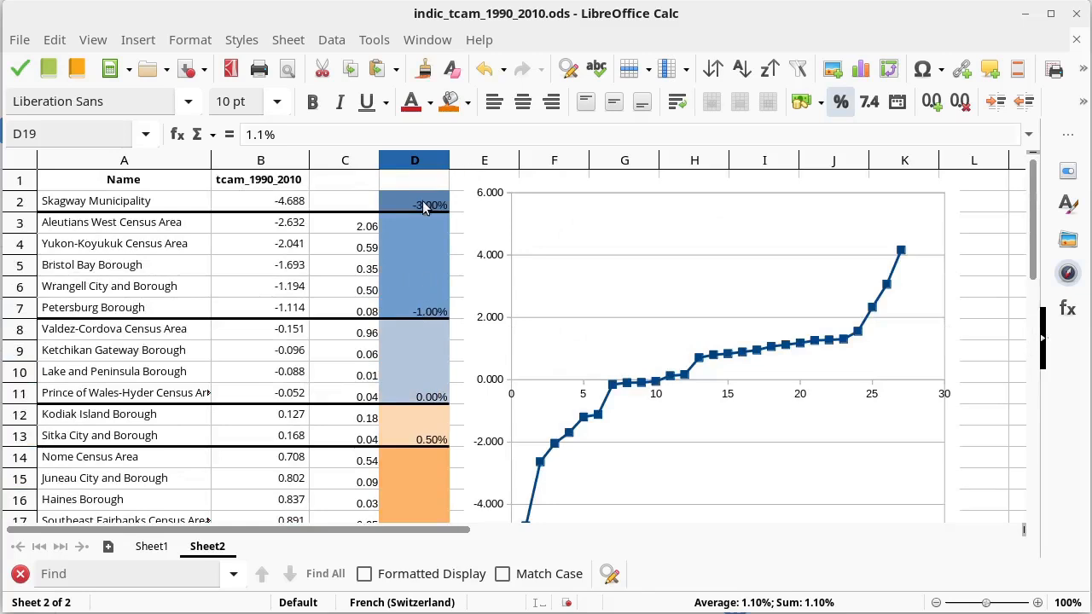
click(425, 208)
scroll(618, 478, down, 1)
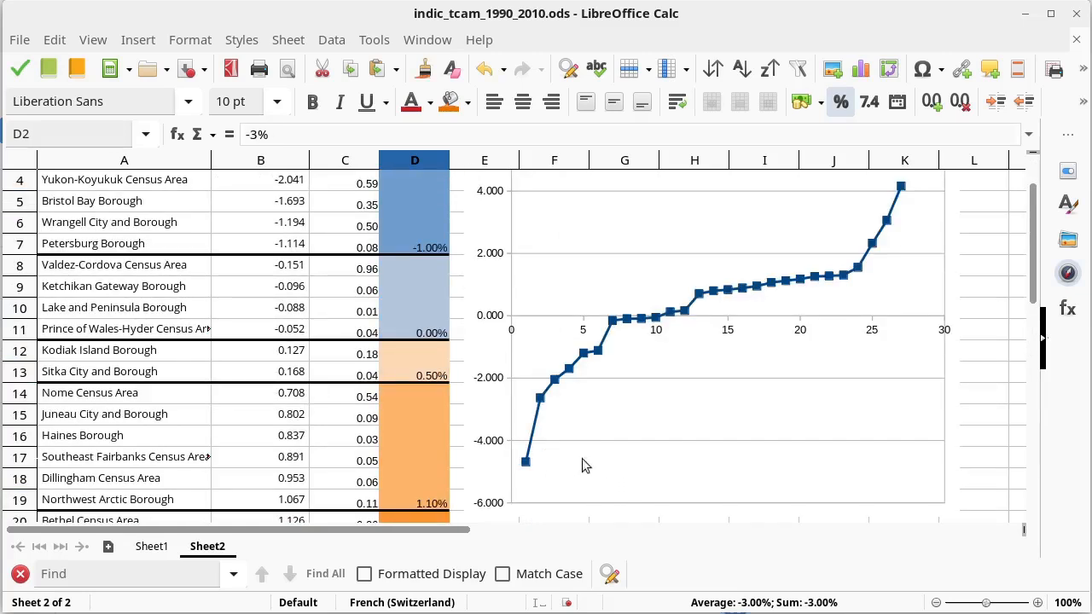
scroll(543, 424, up, 1)
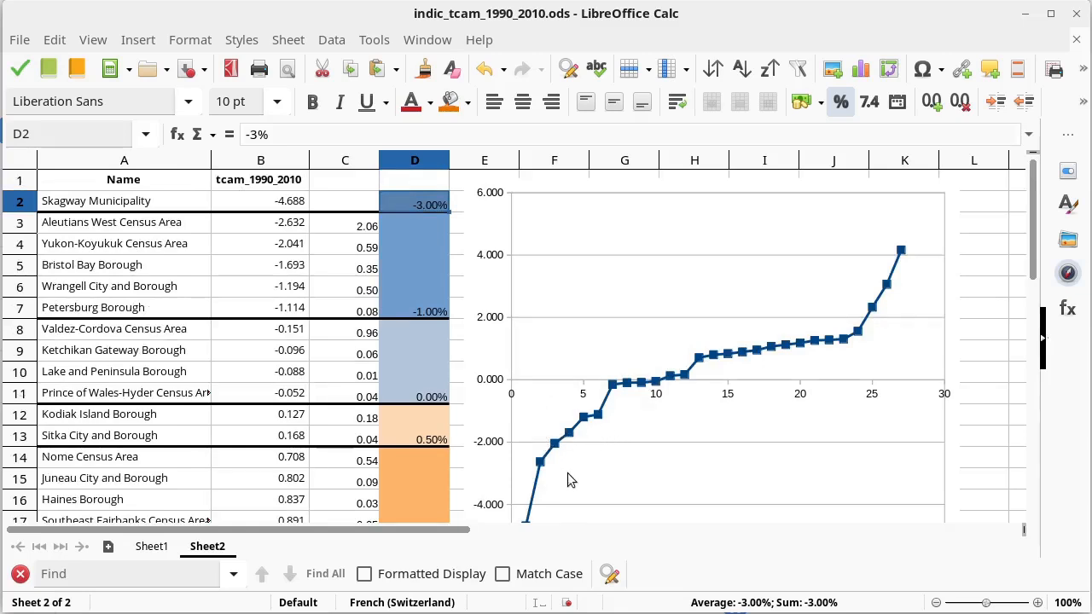
click(277, 224)
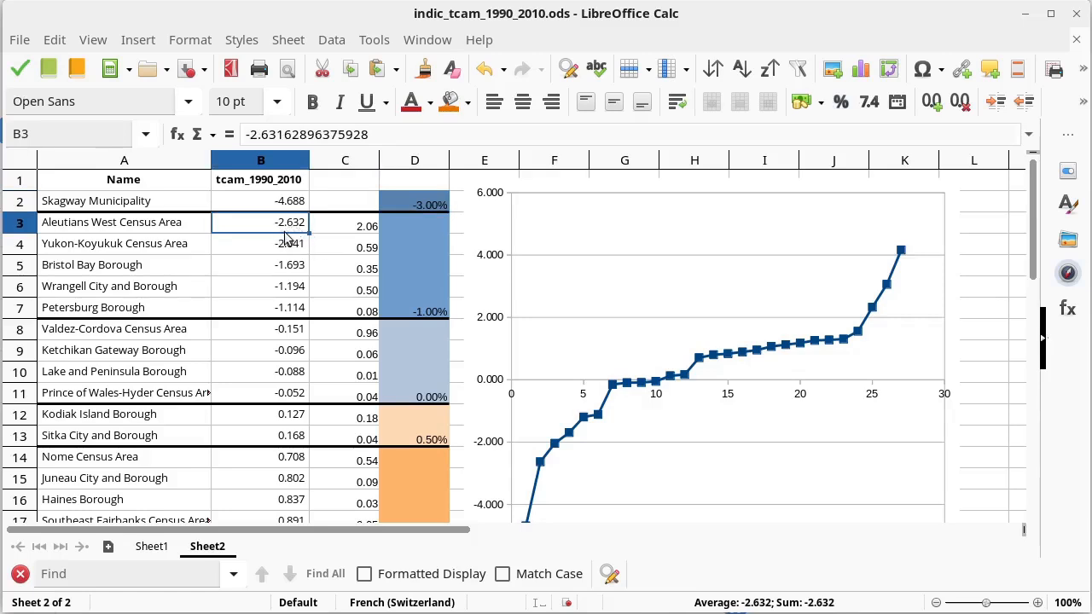
Return to Inkscape and duplicate the 0% tick line to the lower right corner of the medium pink swatch
key(alt+Tab)
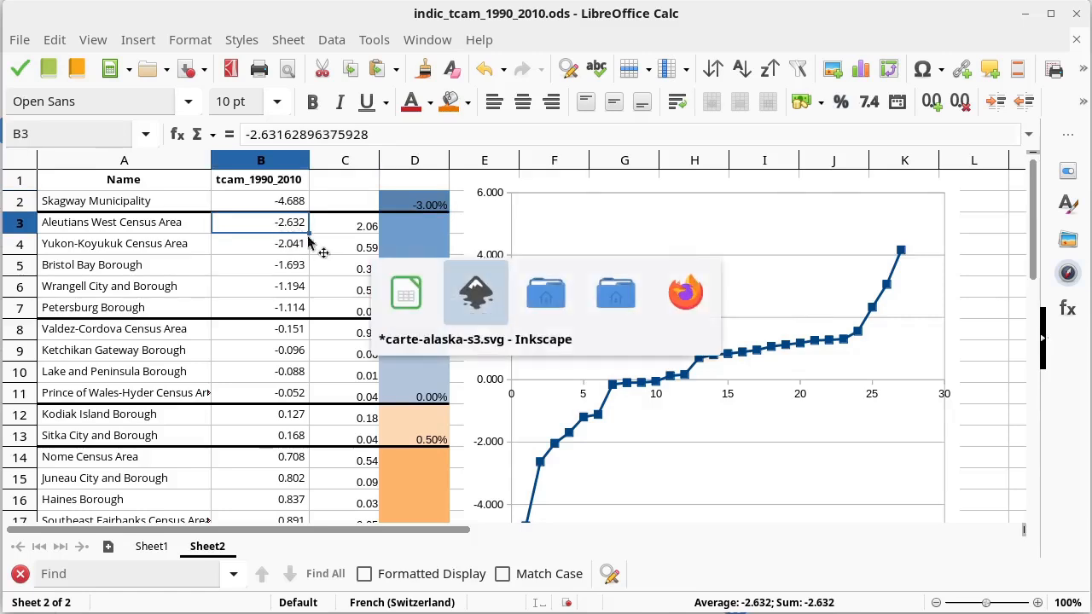
scroll(413, 403, down, 5)
scroll(413, 411, down, 1)
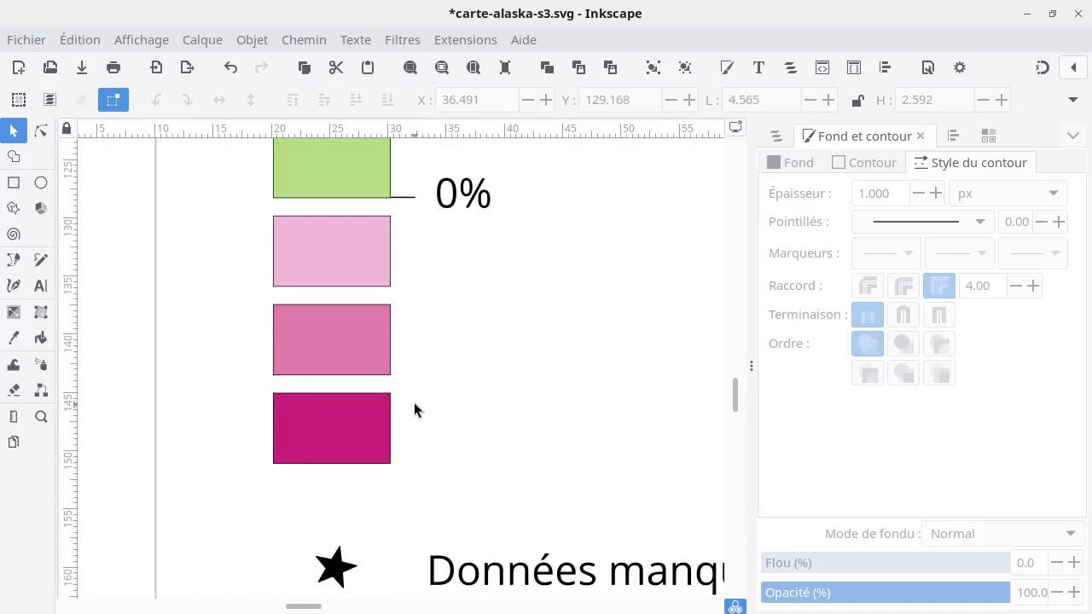
click(403, 197)
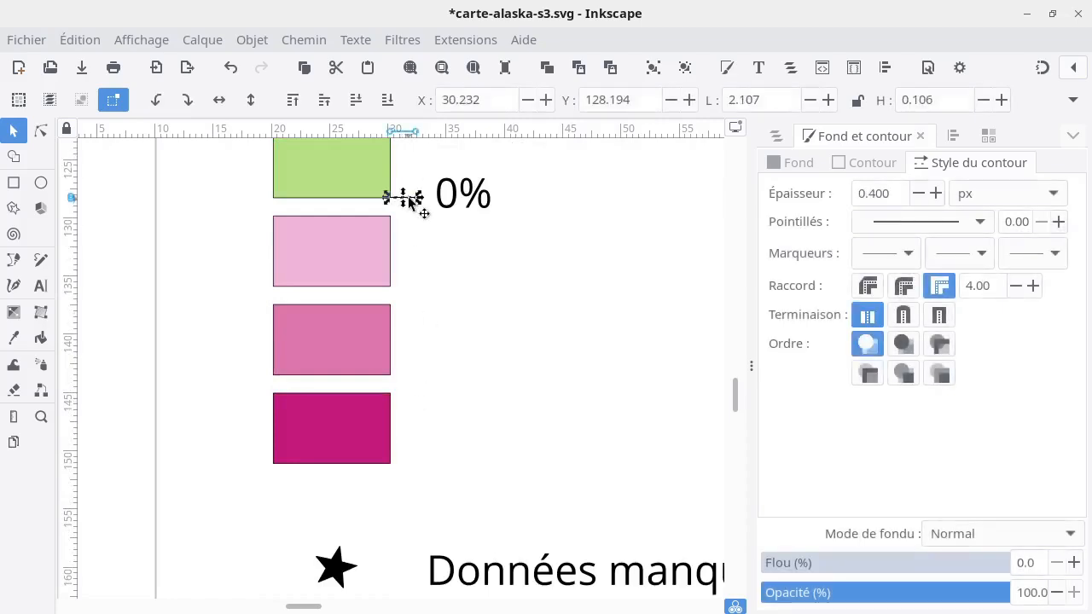
key(ctrl+d)
drag(409, 198, 413, 380)
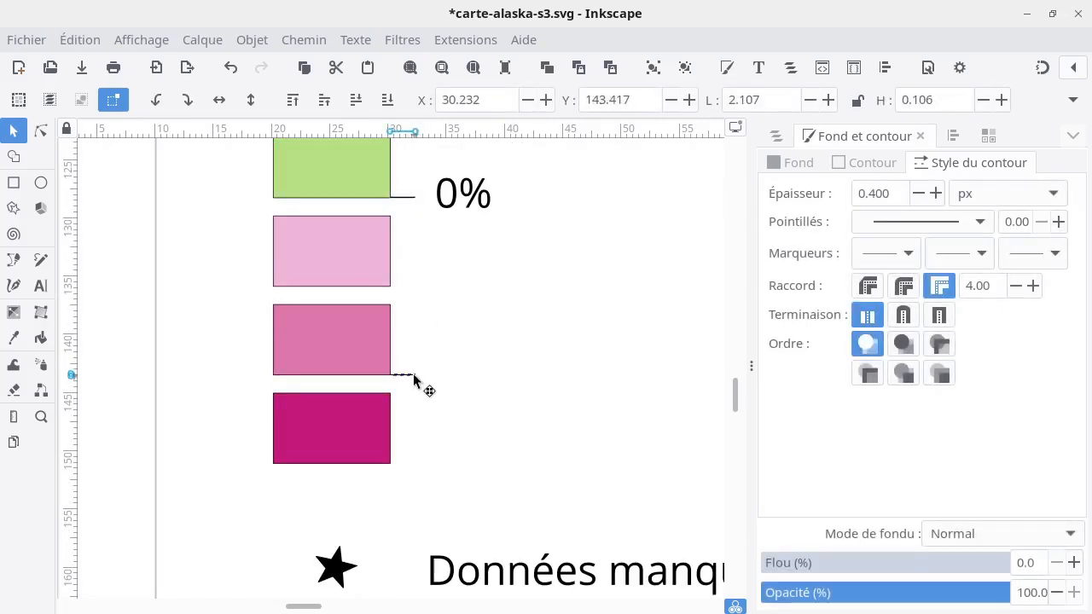
Duplicate the "0%" label and place the copy beside the medium pink swatch's tick line
click(494, 214)
click(479, 205)
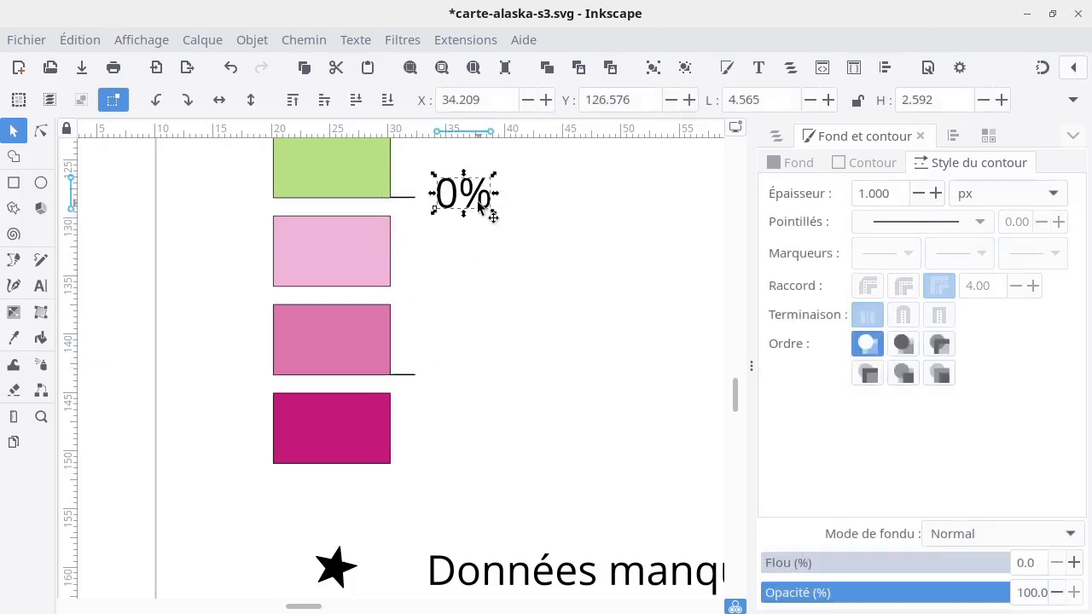
key(ctrl+d)
drag(480, 205, 463, 390)
Replace the copied label's text with "-2,6%", checking the Aleutians West rate in LibreOffice Calc
double_click(462, 391)
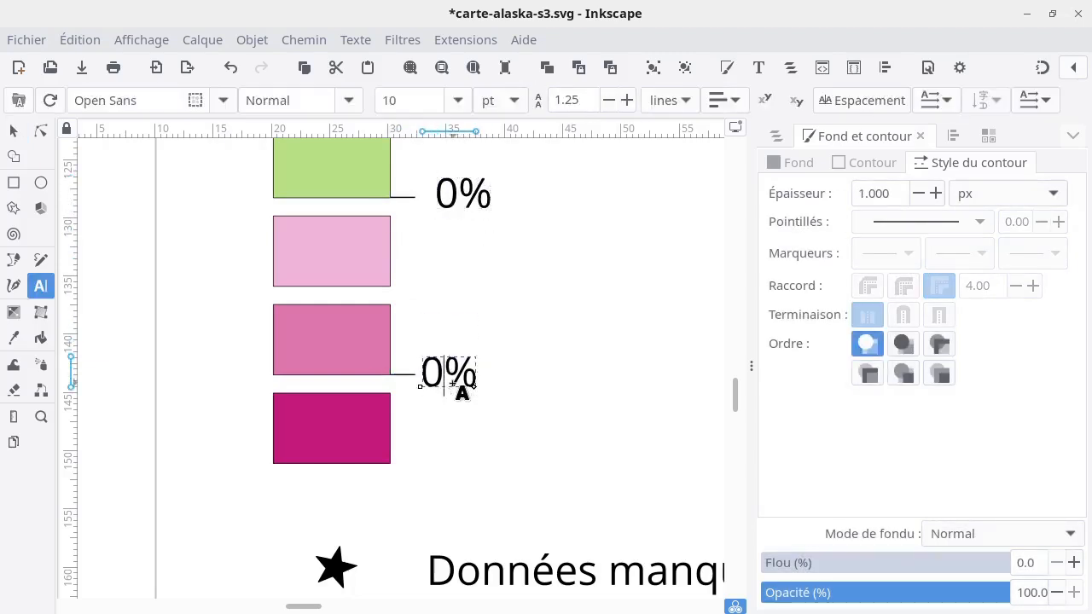
key(ctrl+a)
text(-2)
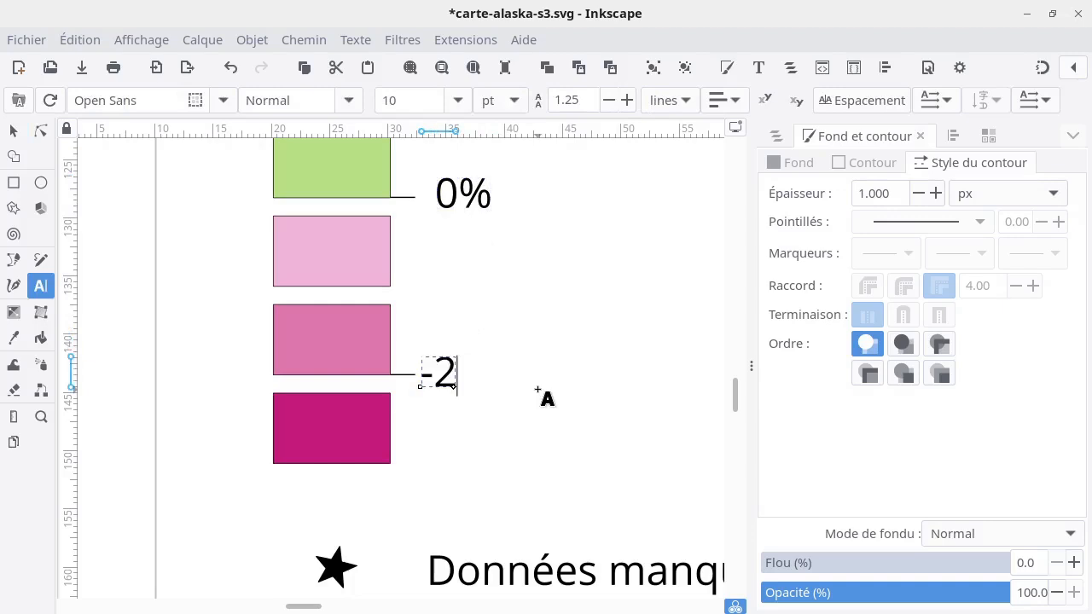
text(,)
key(alt+Tab)
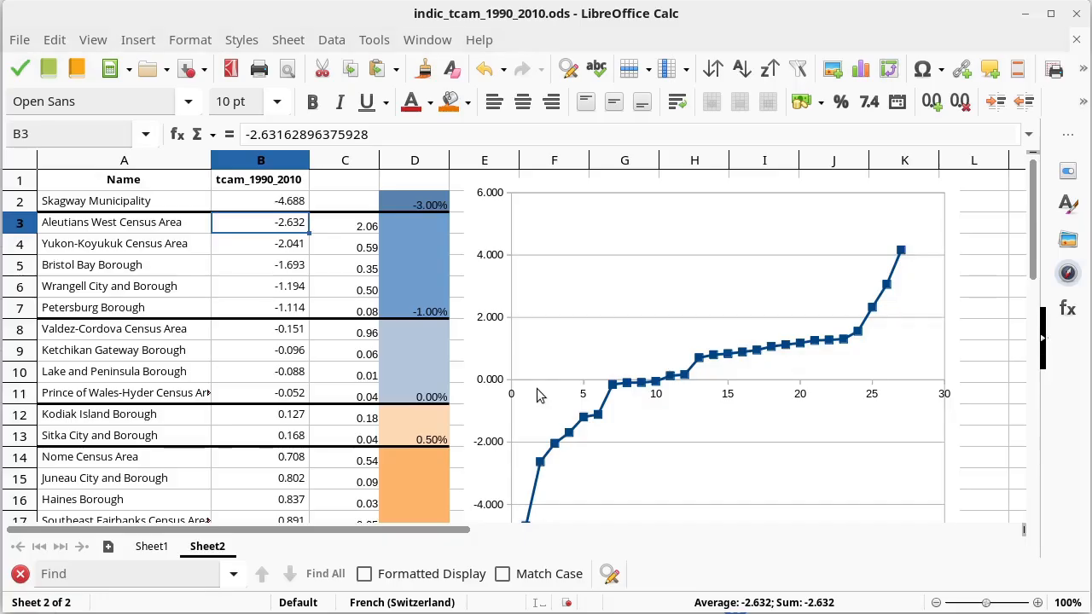
key(alt+Tab)
text(6%)
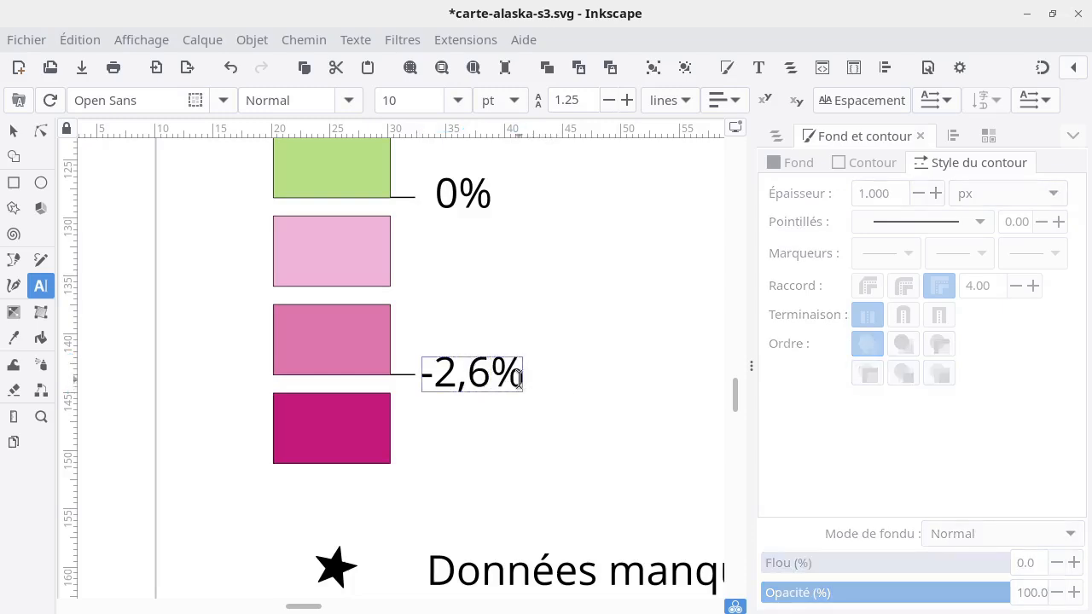
click(517, 378)
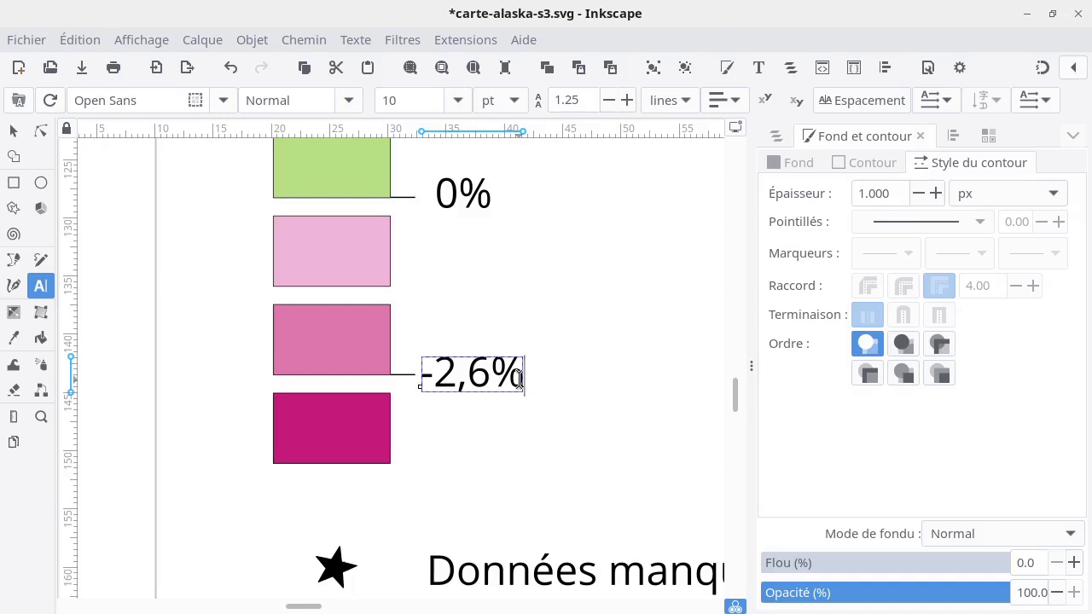
key(Escape)
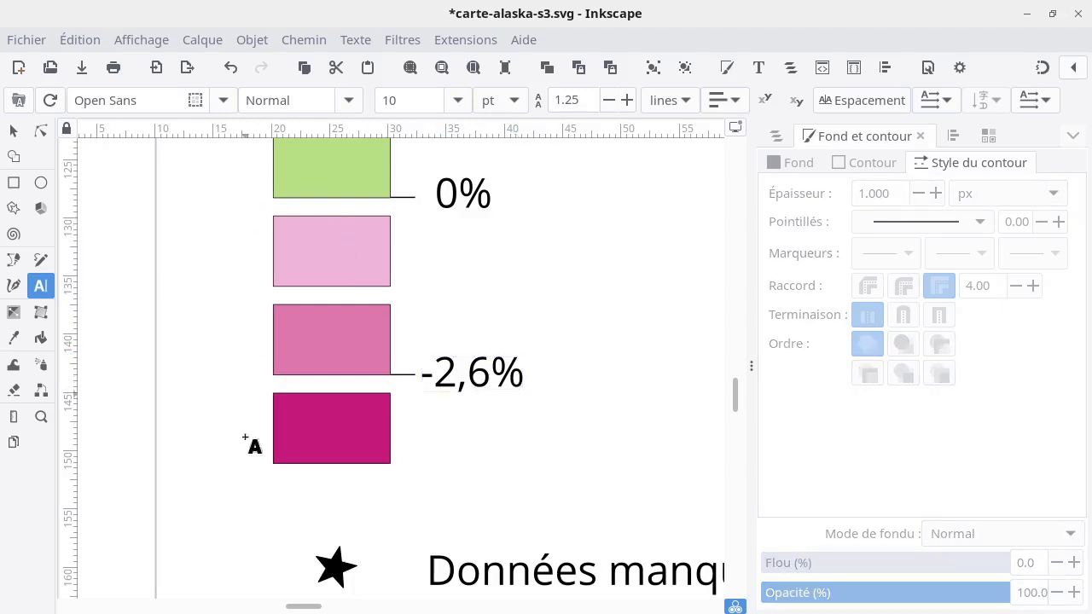
Select the dark magenta swatch, switch to LibreOffice Calc and examine the lowest class limit in D2 against the growth-rate chart
click(16, 129)
click(308, 414)
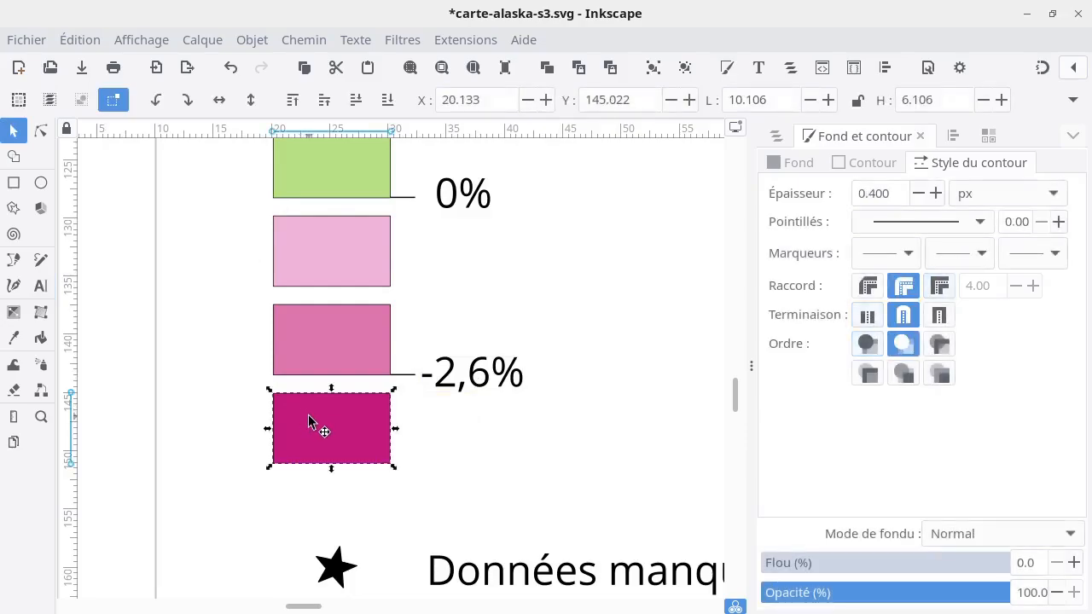
key(alt+Tab)
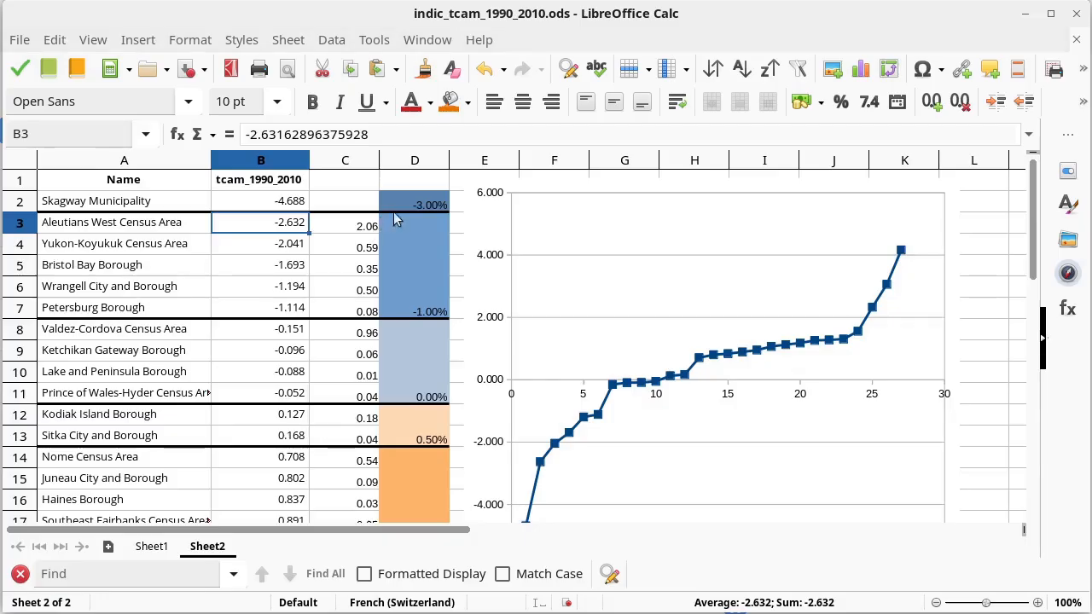
click(406, 205)
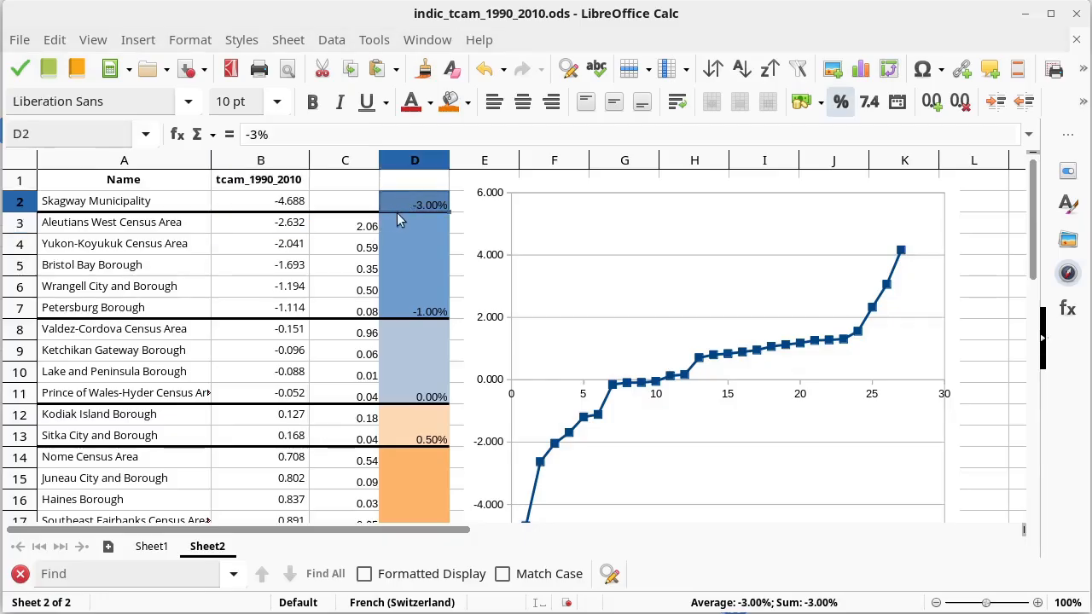
scroll(563, 460, down, 1)
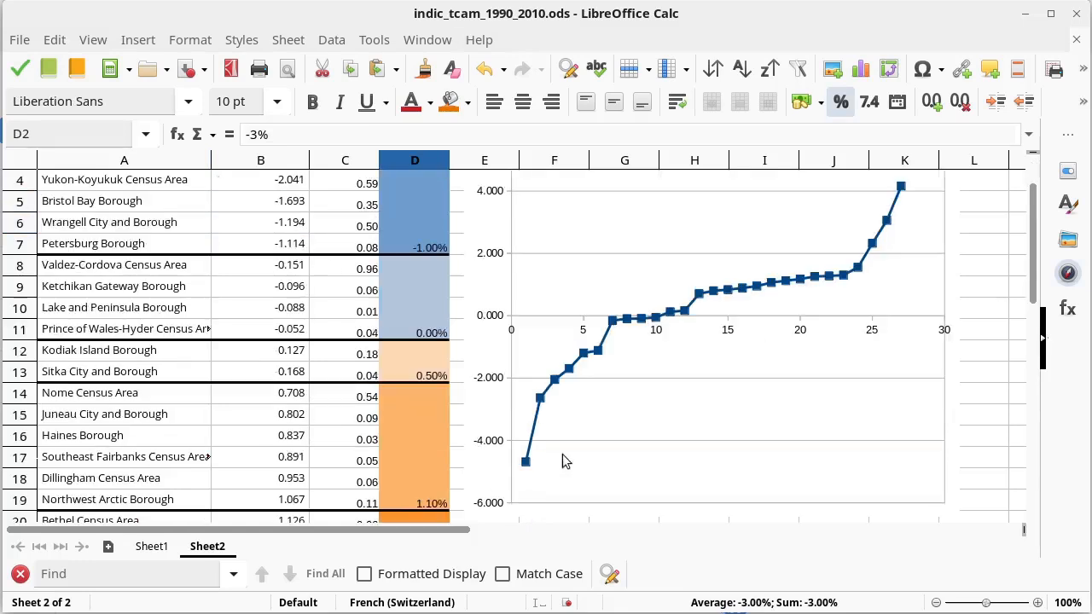
scroll(530, 429, up, 1)
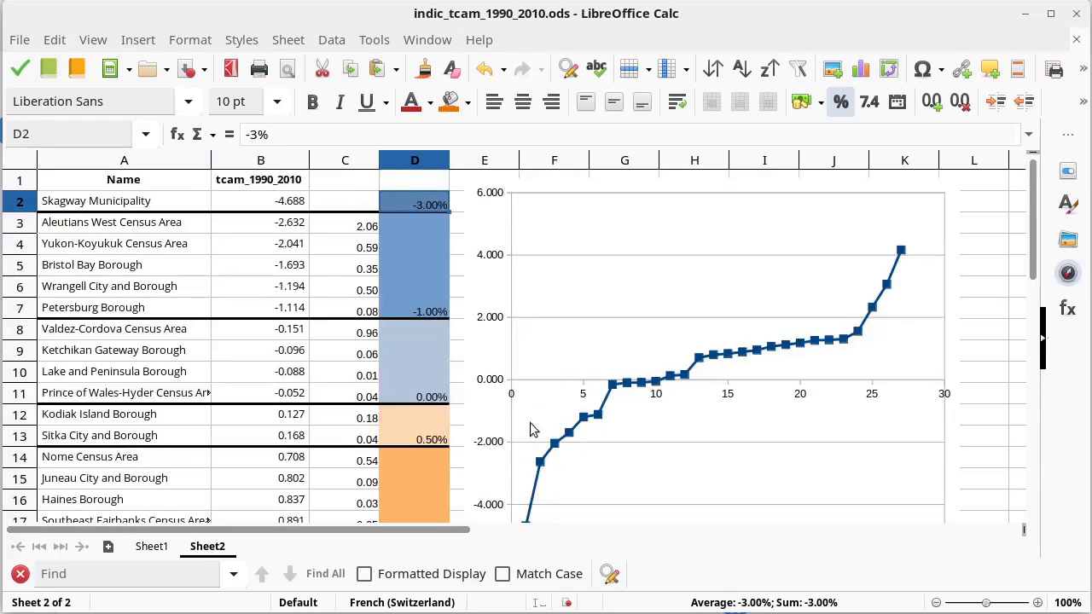
scroll(530, 429, down, 1)
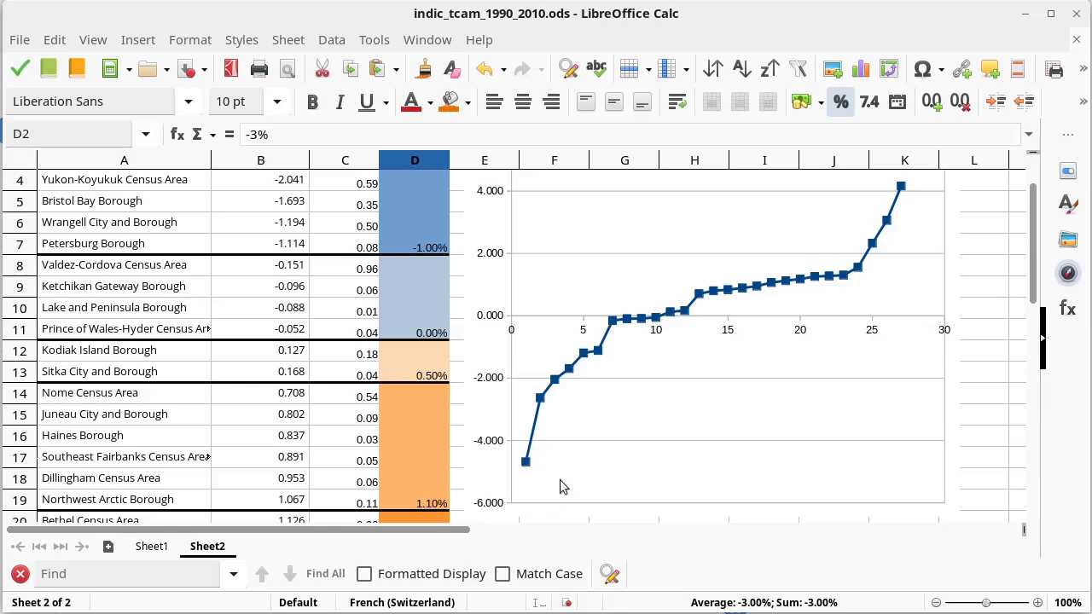
scroll(560, 467, up, 1)
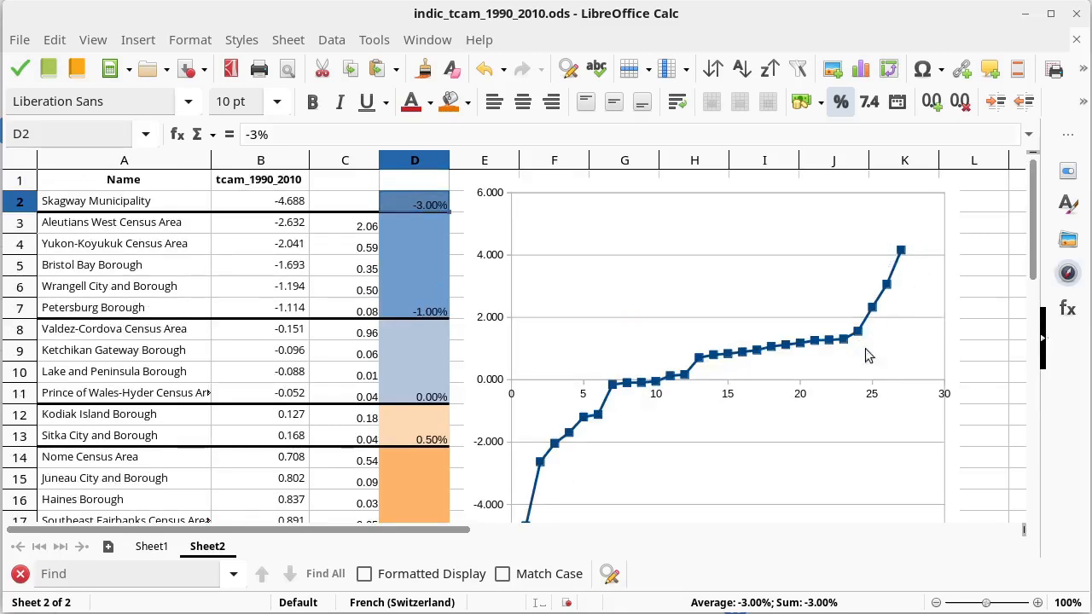
Return to Inkscape and duplicate the "Max: 4,2% (Matanuska-Susitna)" label, placing the copy beside the dark green swatch's lower tick line
key(alt+Tab)
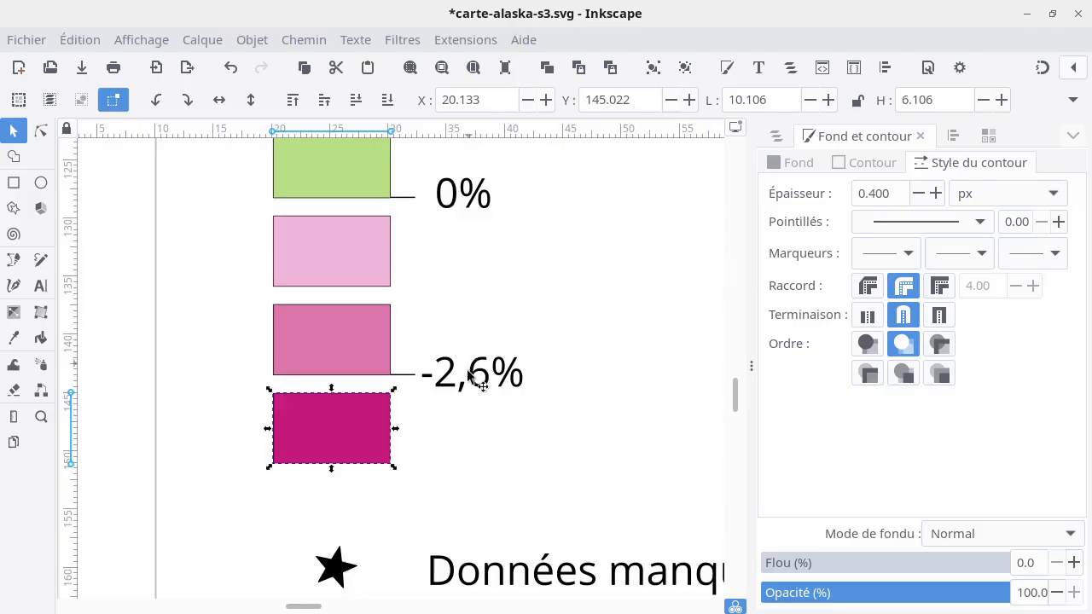
scroll(512, 401, up, 5)
scroll(510, 401, up, 5)
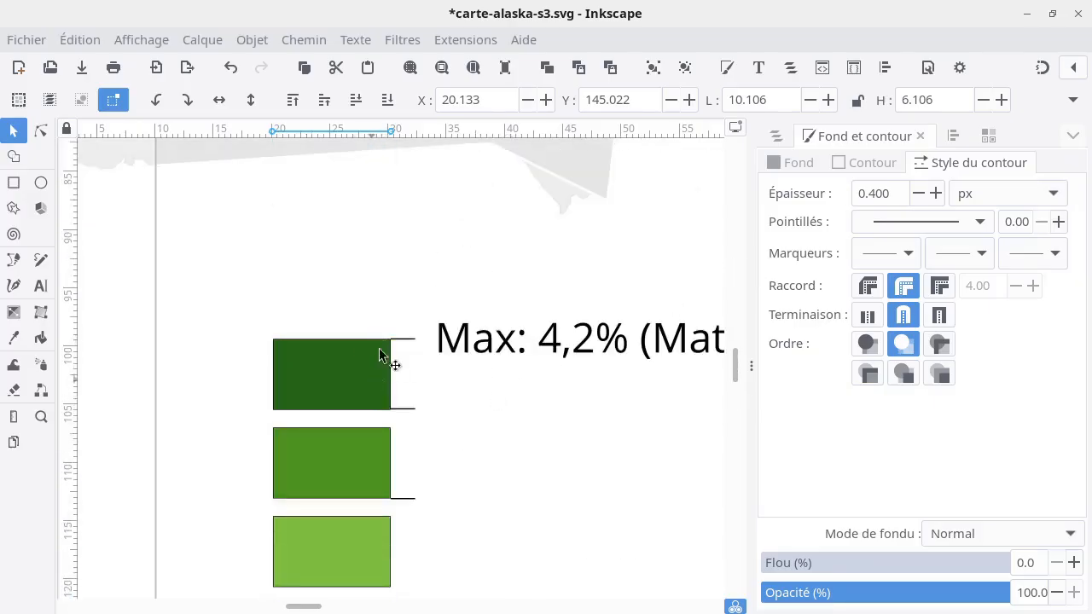
click(557, 342)
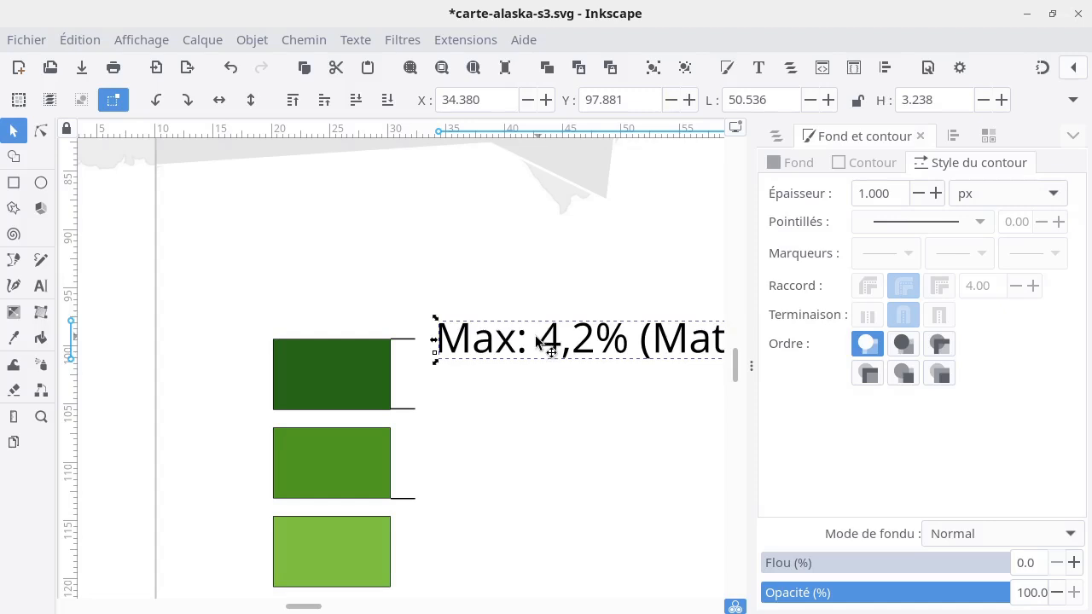
key(ctrl+d)
drag(529, 344, 529, 416)
Replace the copied label's text with "2%", checking the upper class limit in LibreOffice Calc
double_click(529, 415)
key(ctrl+a)
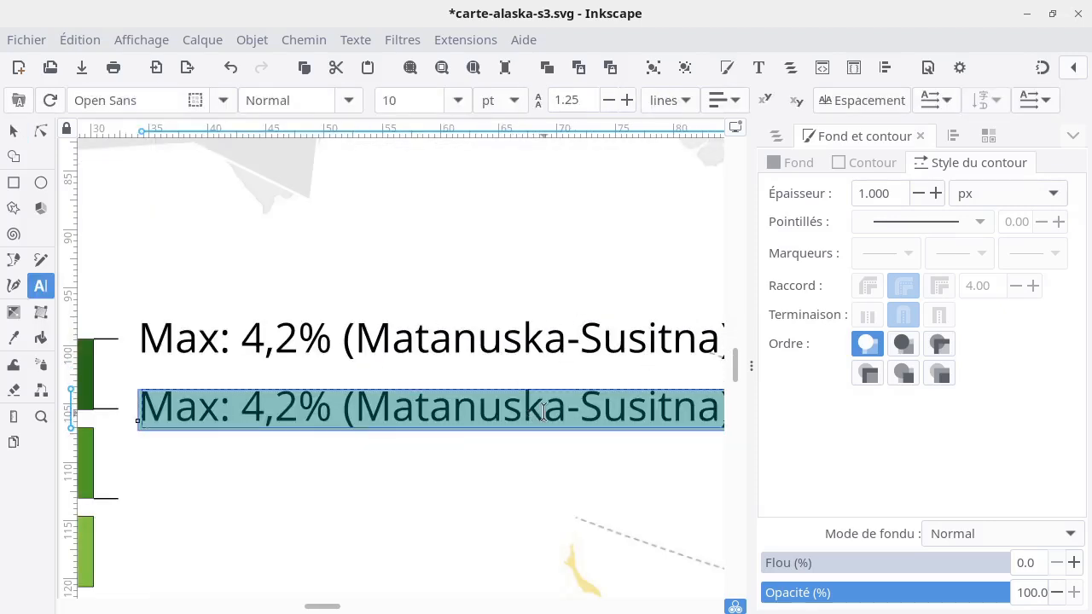
key(alt+Tab)
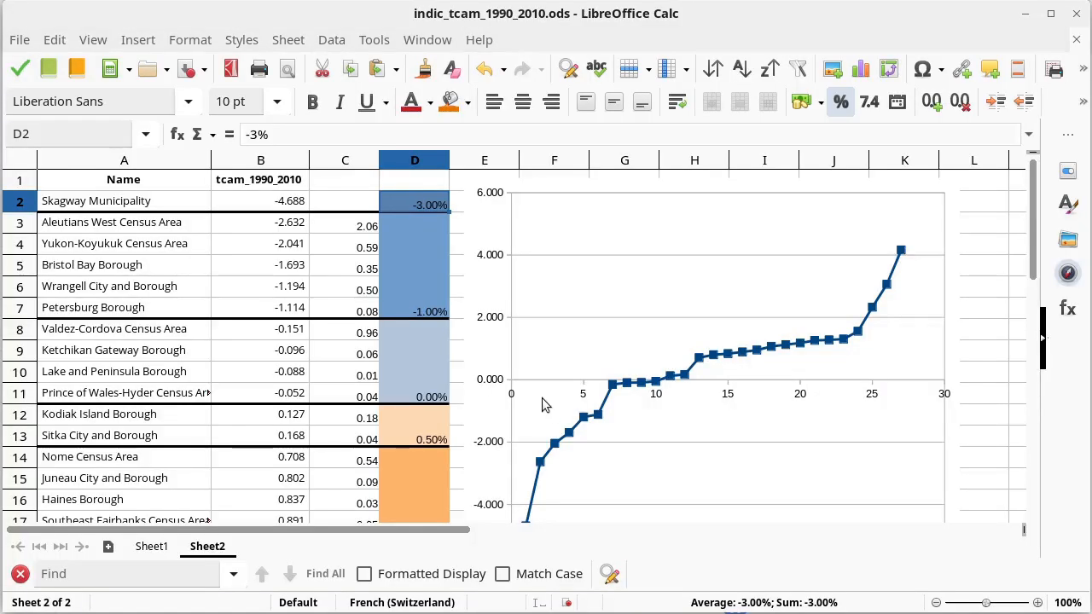
scroll(440, 431, down, 2)
scroll(441, 432, down, 4)
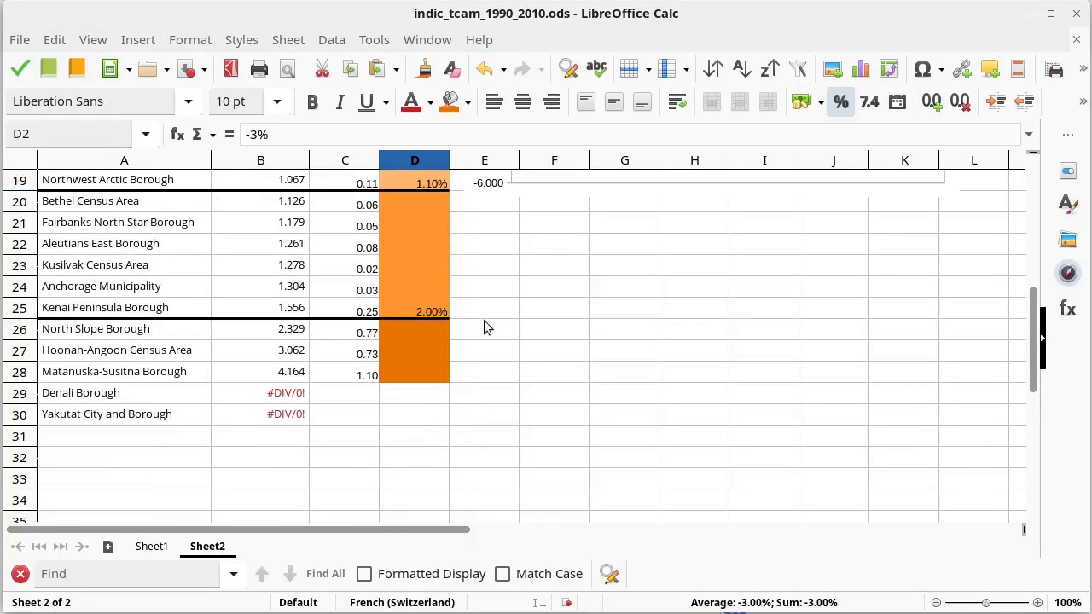
scroll(484, 328, up, 4)
key(alt+Tab)
text(2)
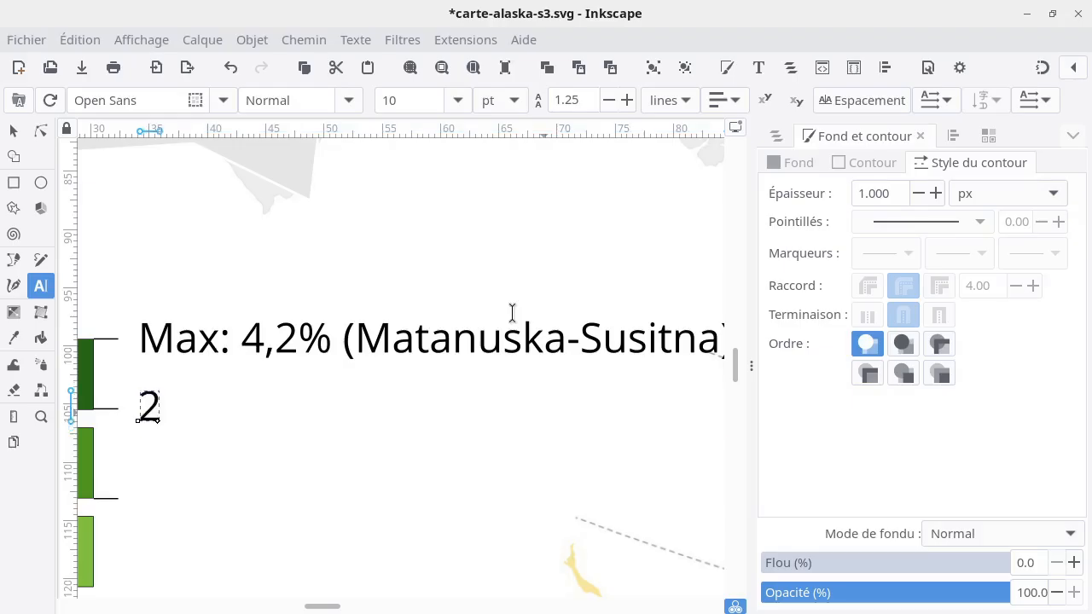
text(,)
key(BackSpace)
text(%)
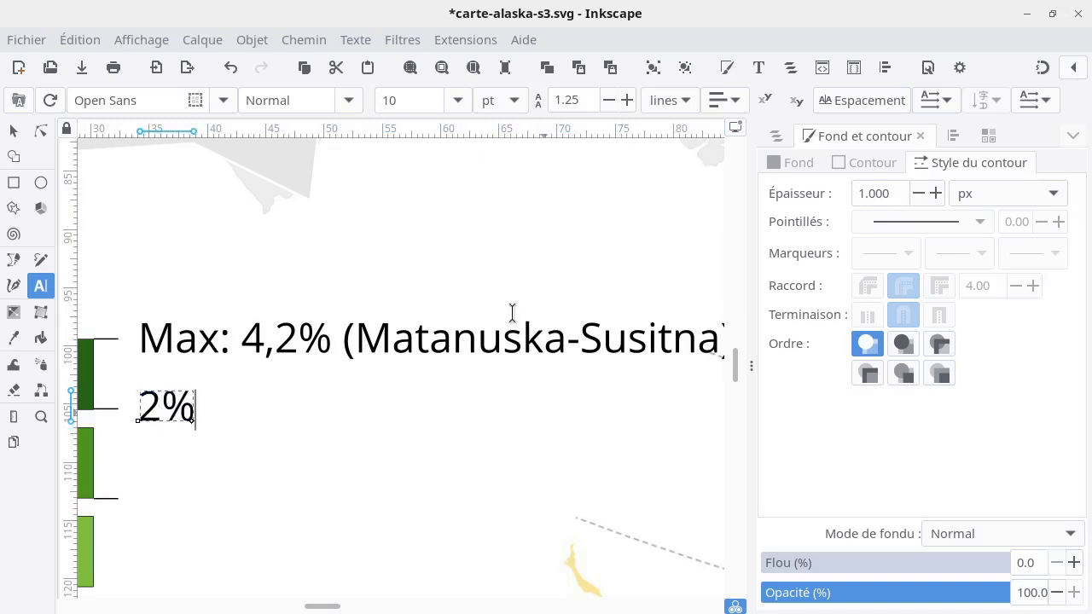
key(Escape)
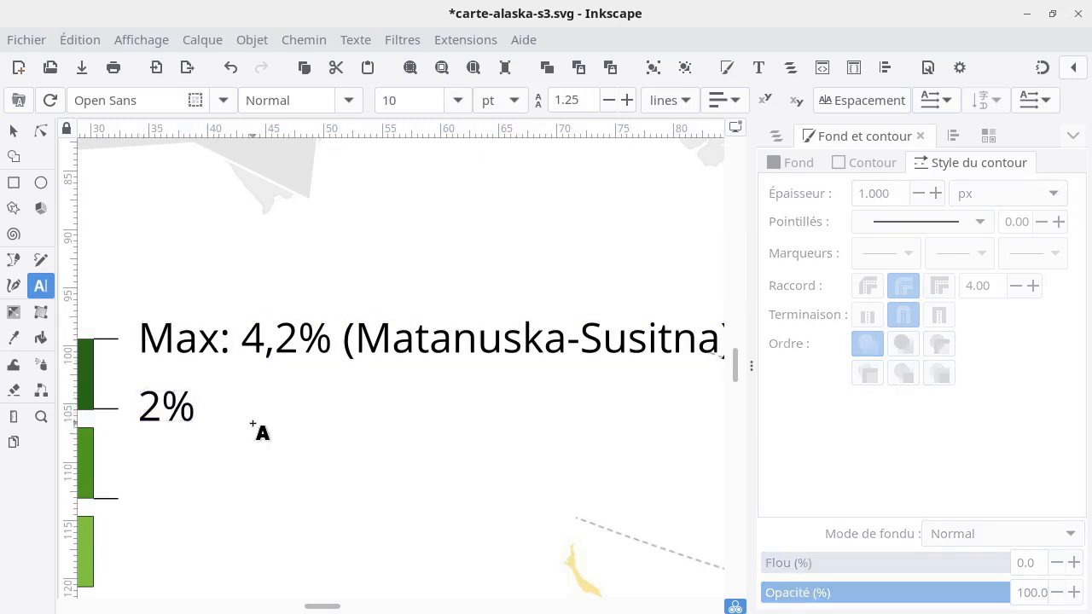
Duplicate the "-2,6%" label and place the copy beside the dark magenta swatch
drag(261, 435, 468, 323)
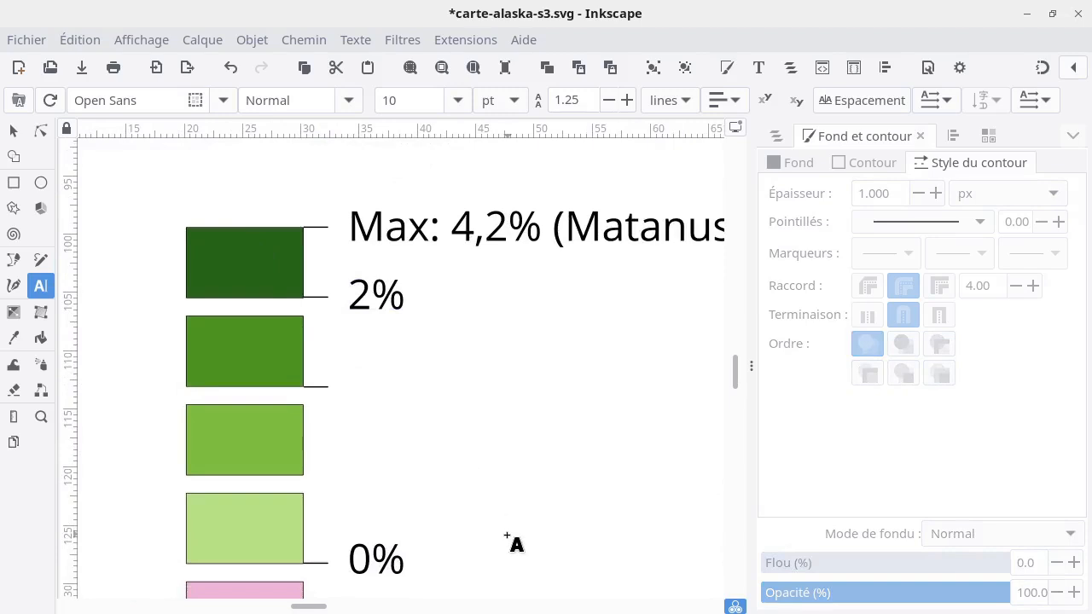
drag(506, 535, 535, 232)
click(12, 132)
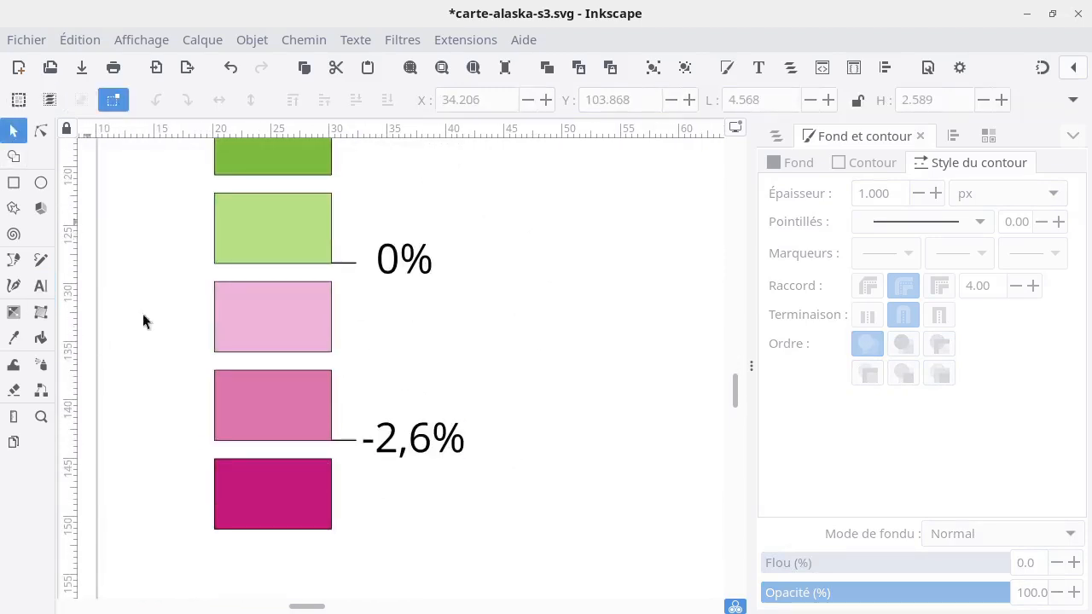
click(292, 512)
click(430, 452)
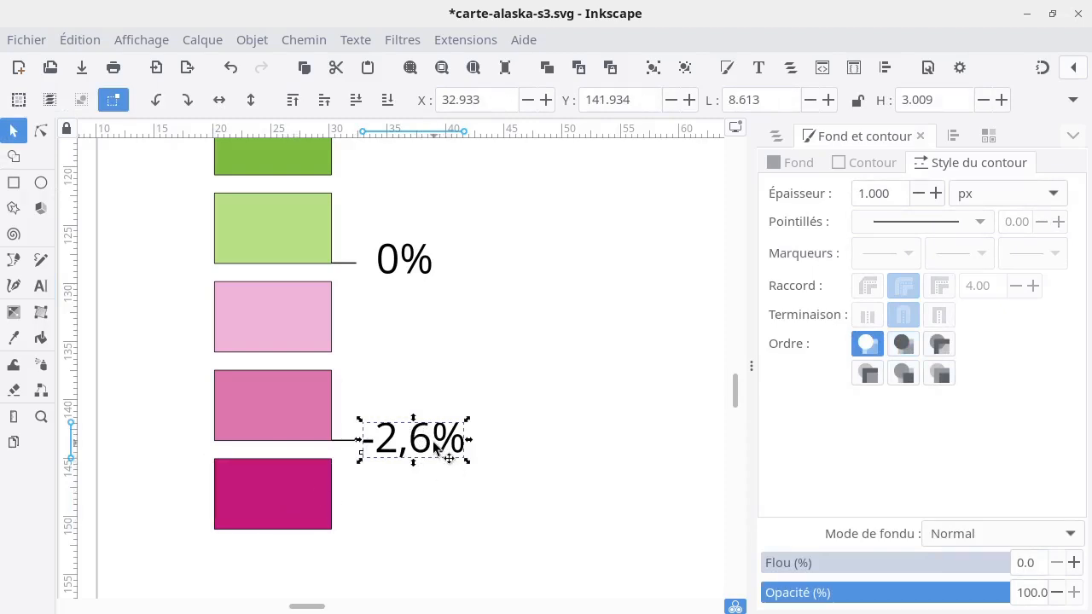
key(ctrl+d)
drag(441, 448, 429, 504)
Replace the copied label's text with "Min: -4,7%", checking the lowest growth rate in LibreOffice Calc
double_click(430, 502)
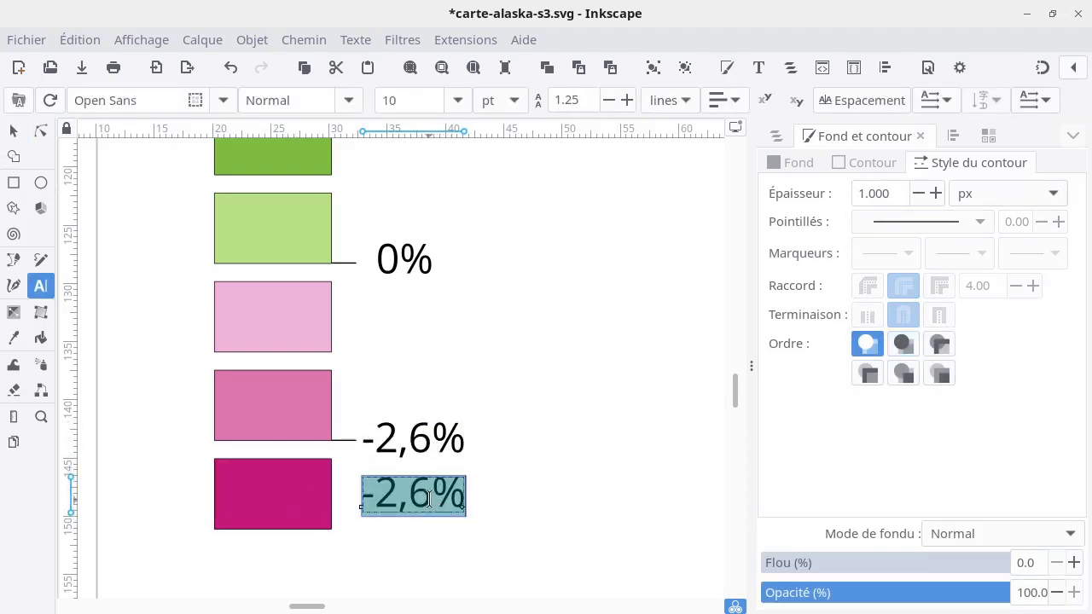
text(Min: )
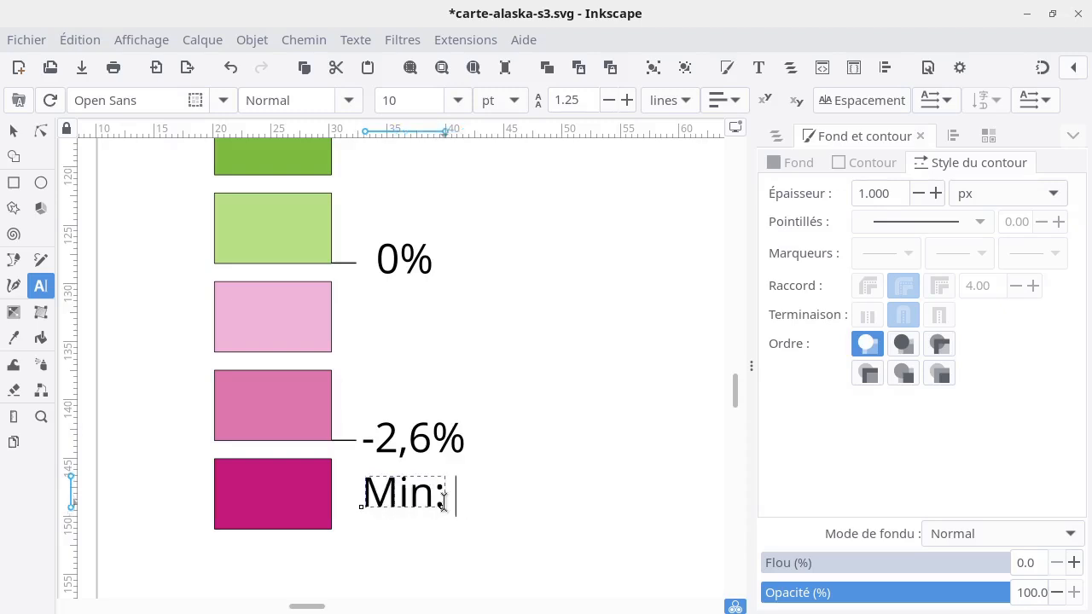
text(-4,)
key(alt+Tab)
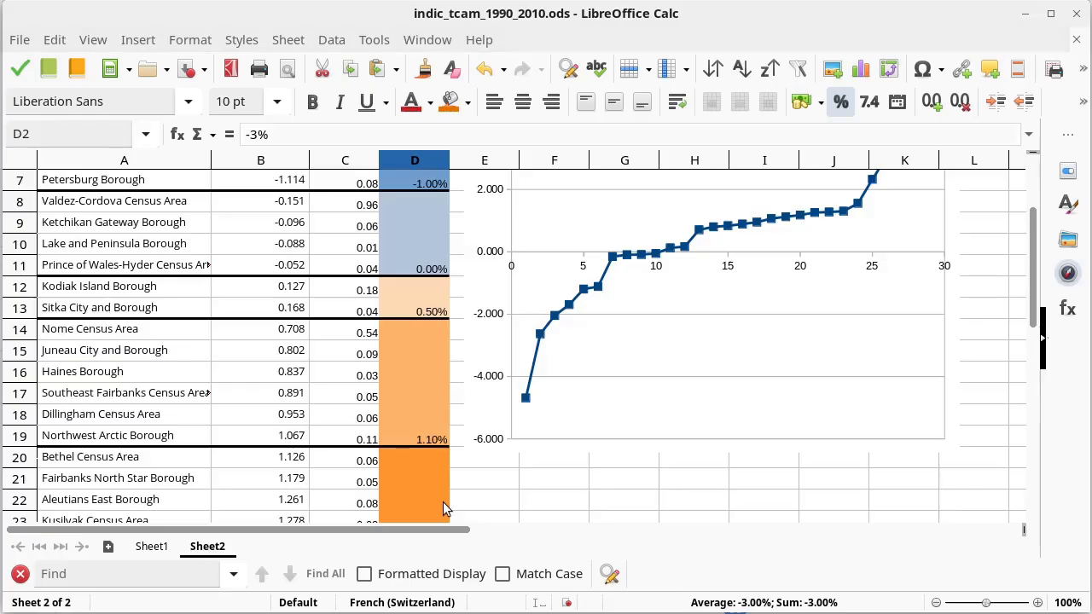
scroll(447, 503, up, 2)
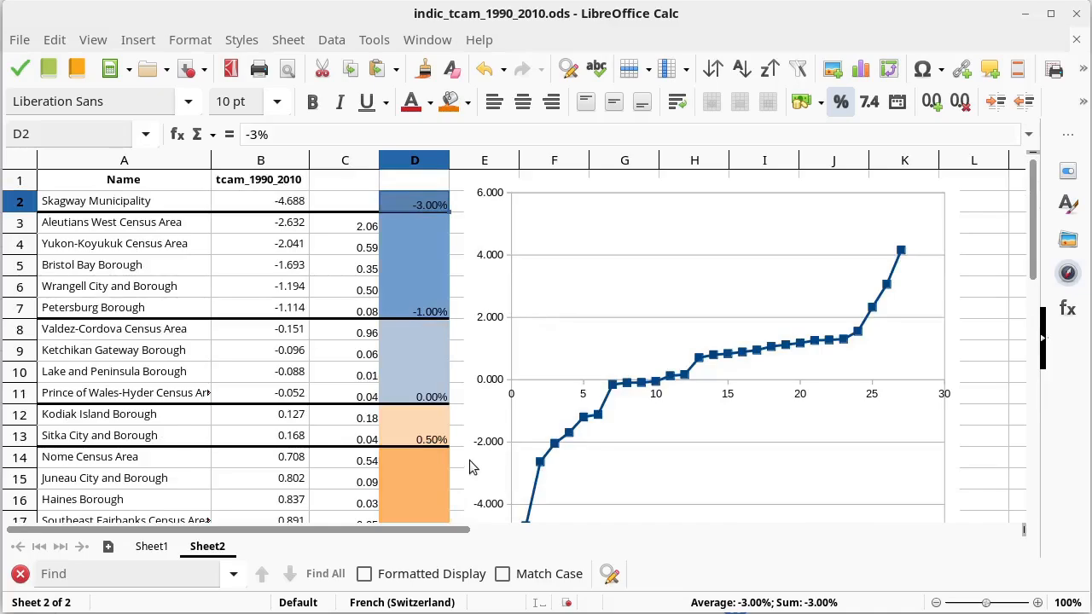
key(alt+Tab)
text(7%)
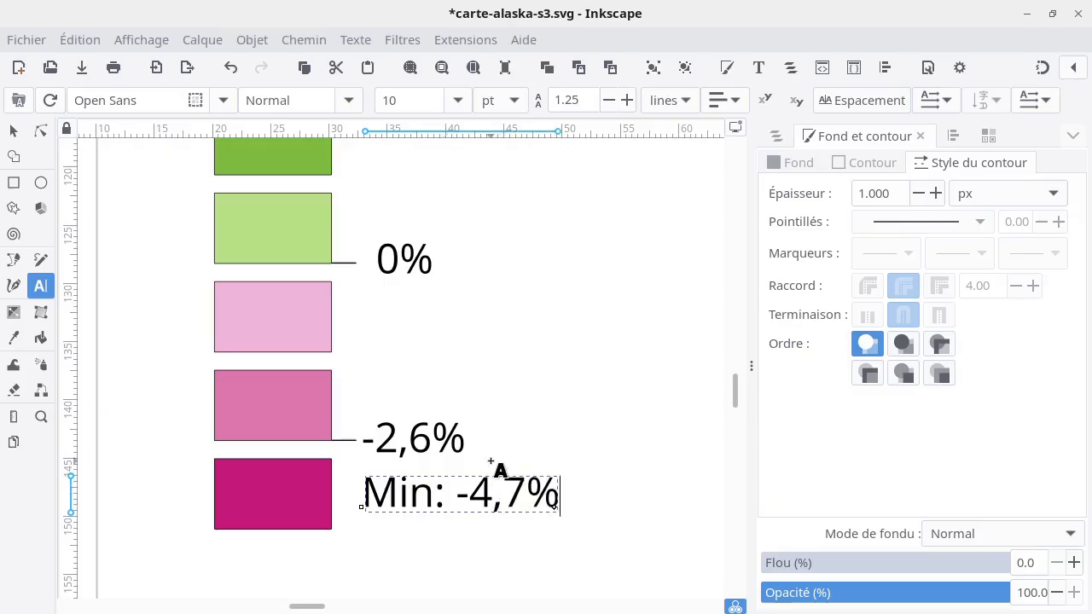
Append "(Skagway)" to the minimum label, copying the municipality's name from cell A2 in LibreOffice Calc
text( ()
key(alt+Tab)
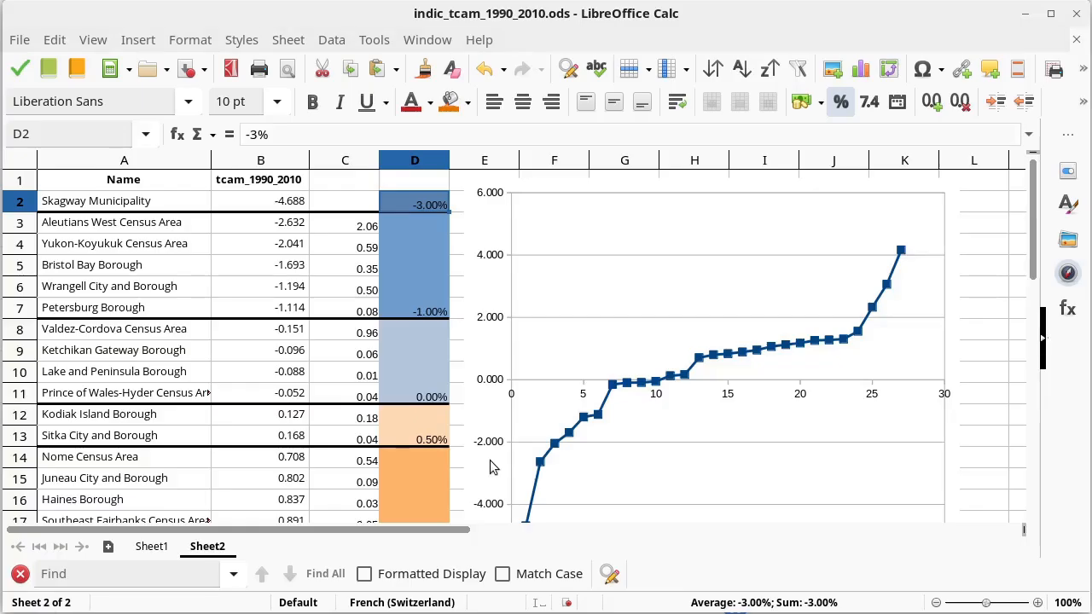
key(super)
key(super)
double_click(63, 203)
key(ctrl+c)
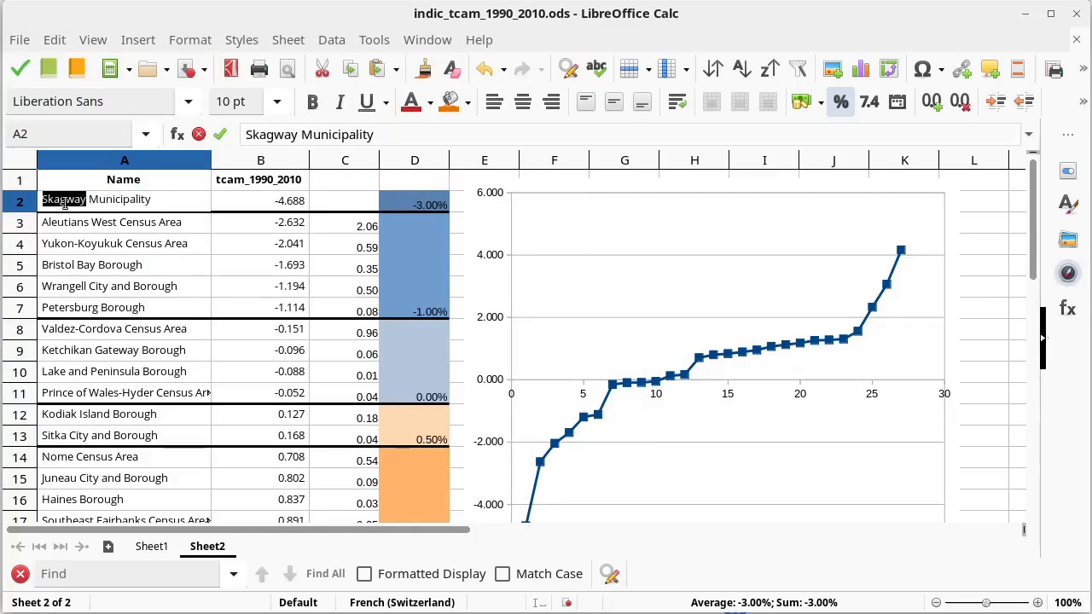
key(alt+Tab)
key(ctrl+v)
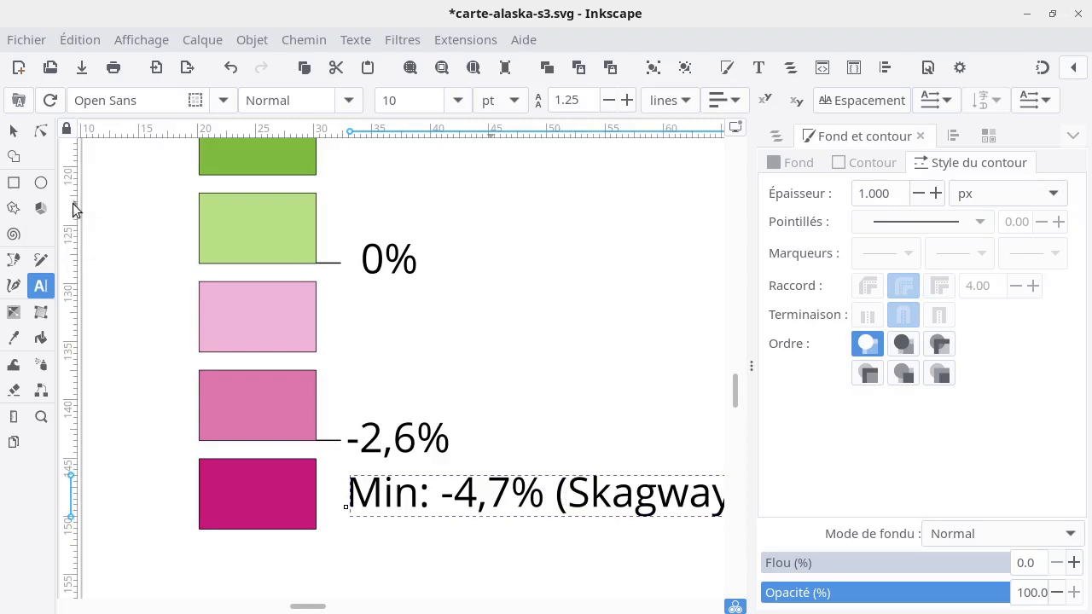
text())
click(18, 135)
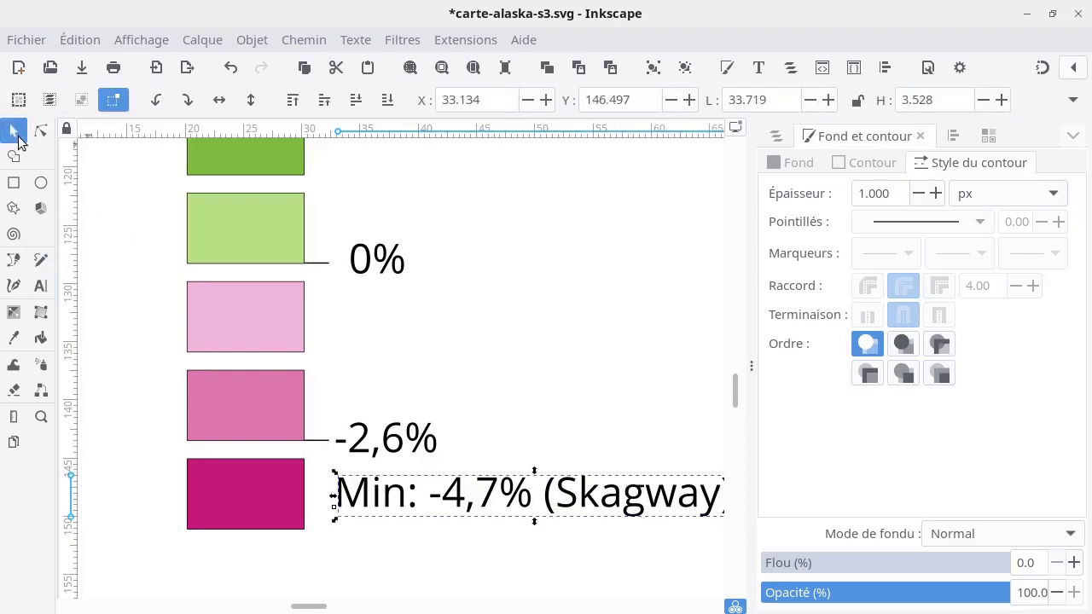
Move the dark magenta swatch together with its "Min: -4,7% (Skagway)" label down by about 1.6 mm
ctrl+scroll(463, 445, down, 2)
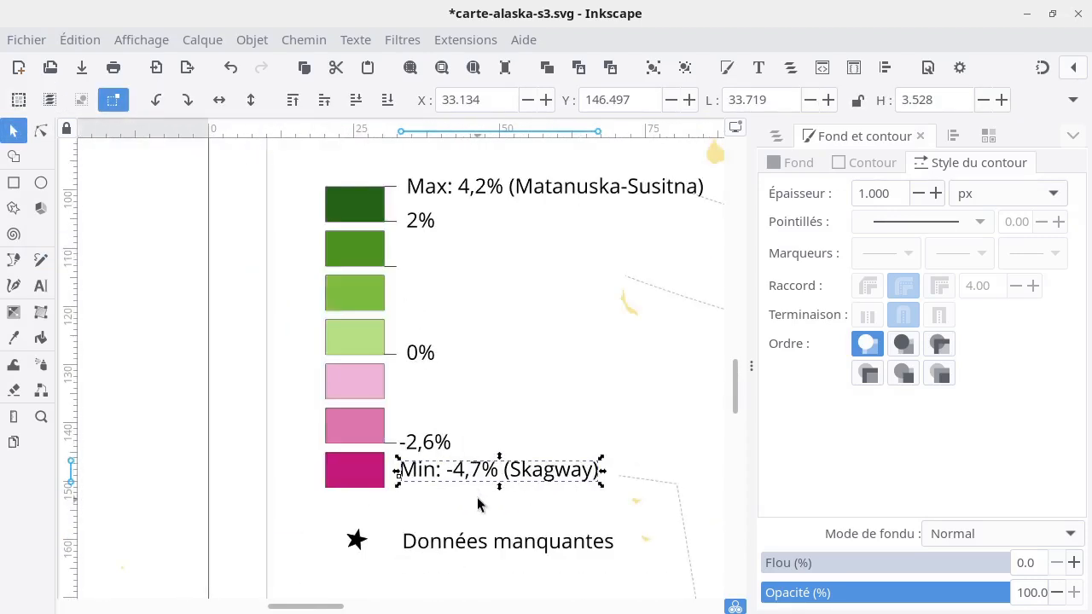
click(421, 503)
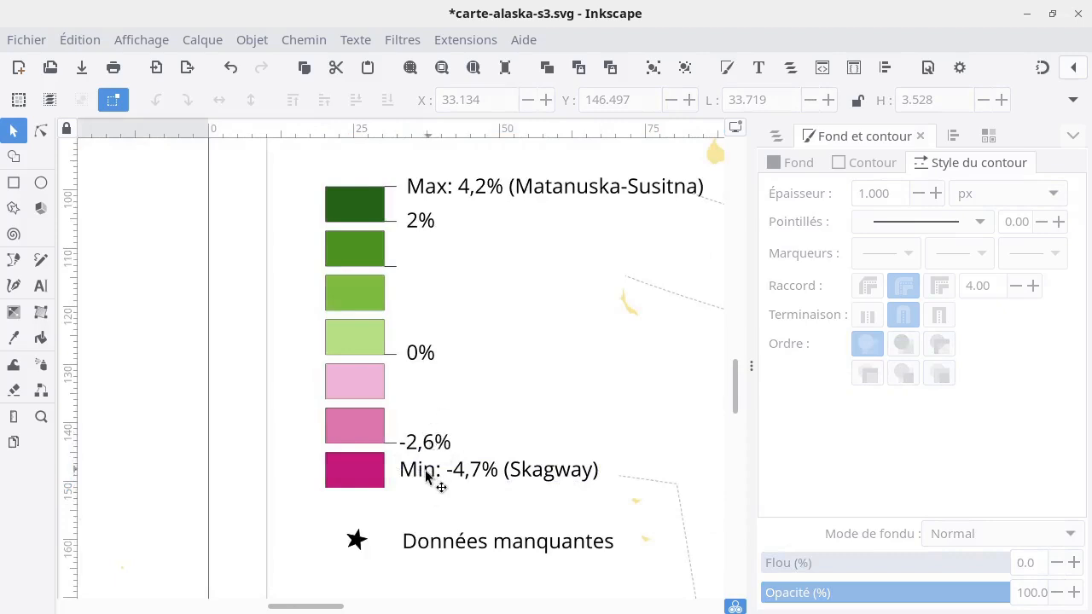
click(427, 476)
shift+click(376, 475)
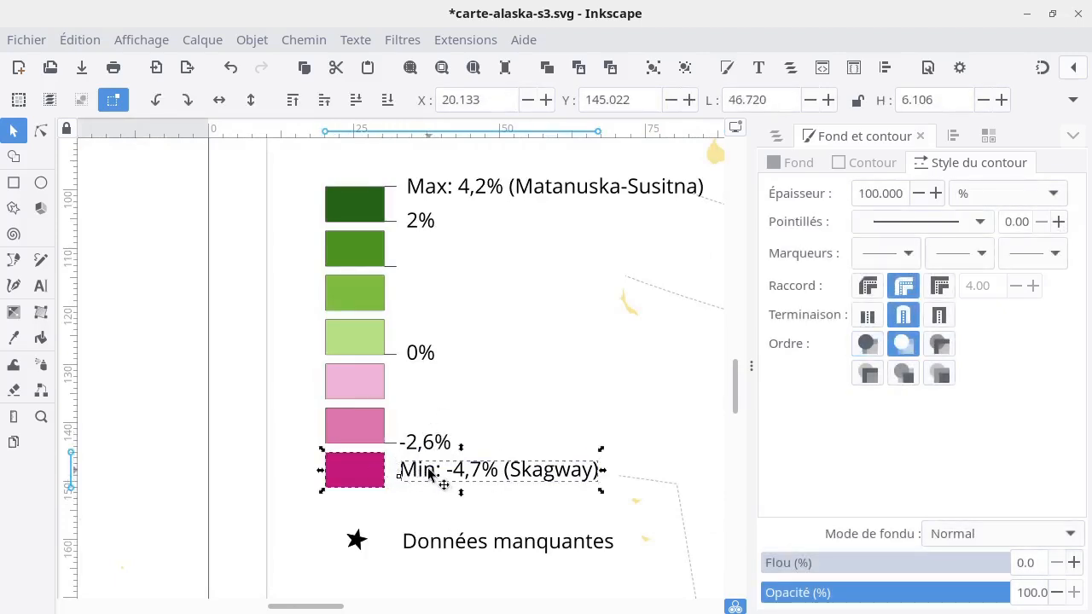
key(Down)
key(Down)
key(Down)
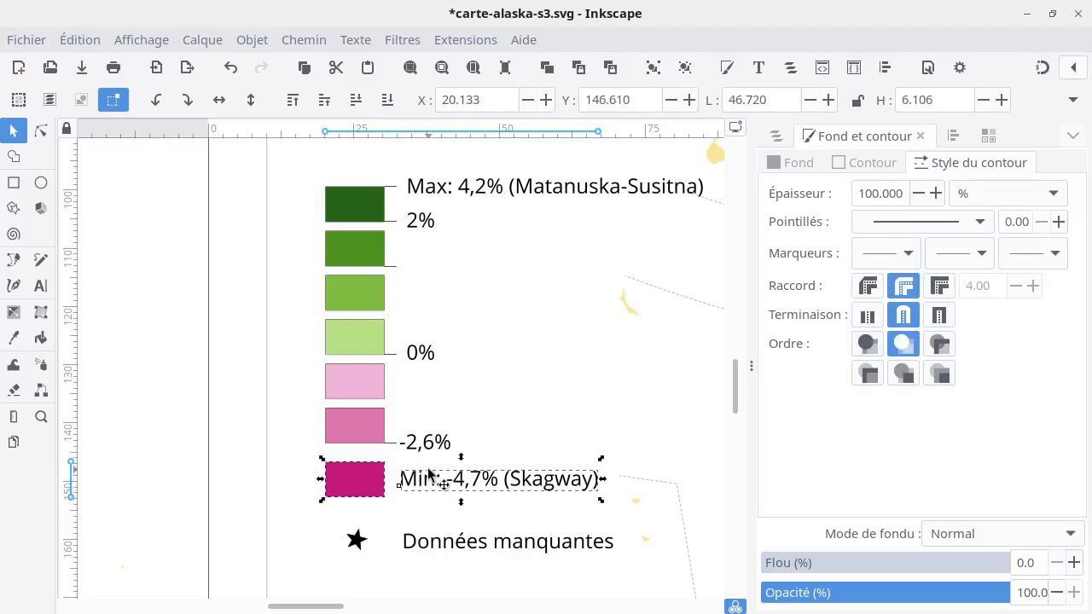
click(518, 513)
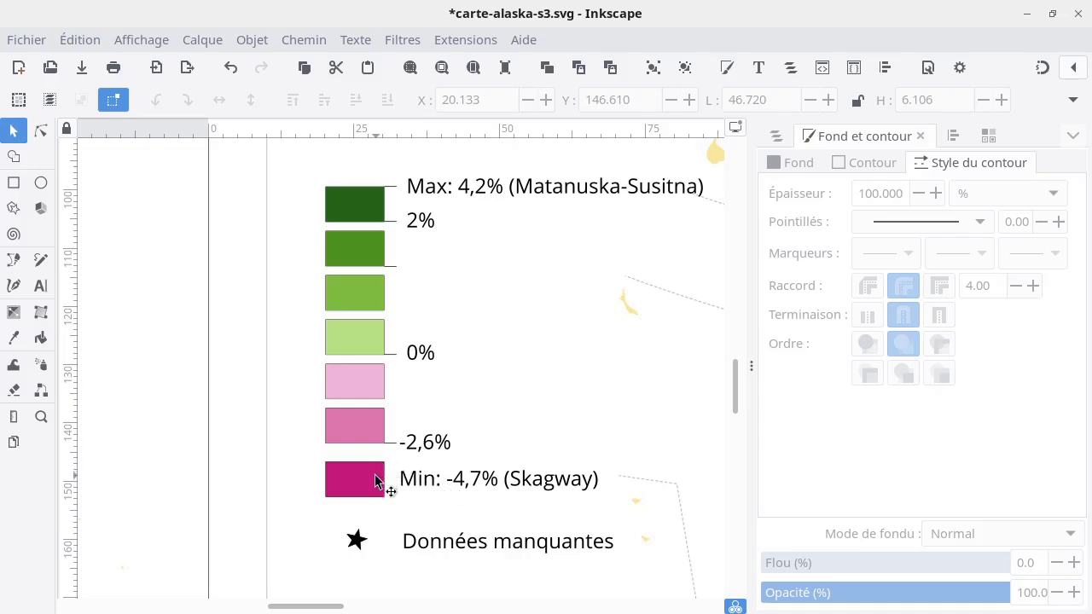
Nudge only the "Min: -4,7% (Skagway)" label down by about 0.5 mm beside its swatch
click(435, 494)
key(Down)
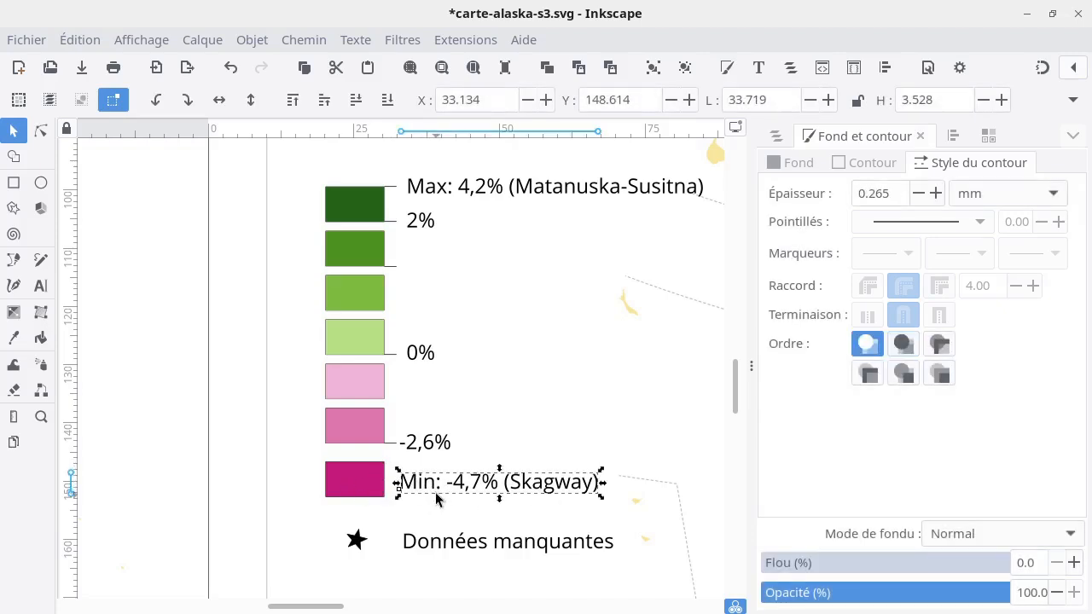
scroll(467, 499, up, 3)
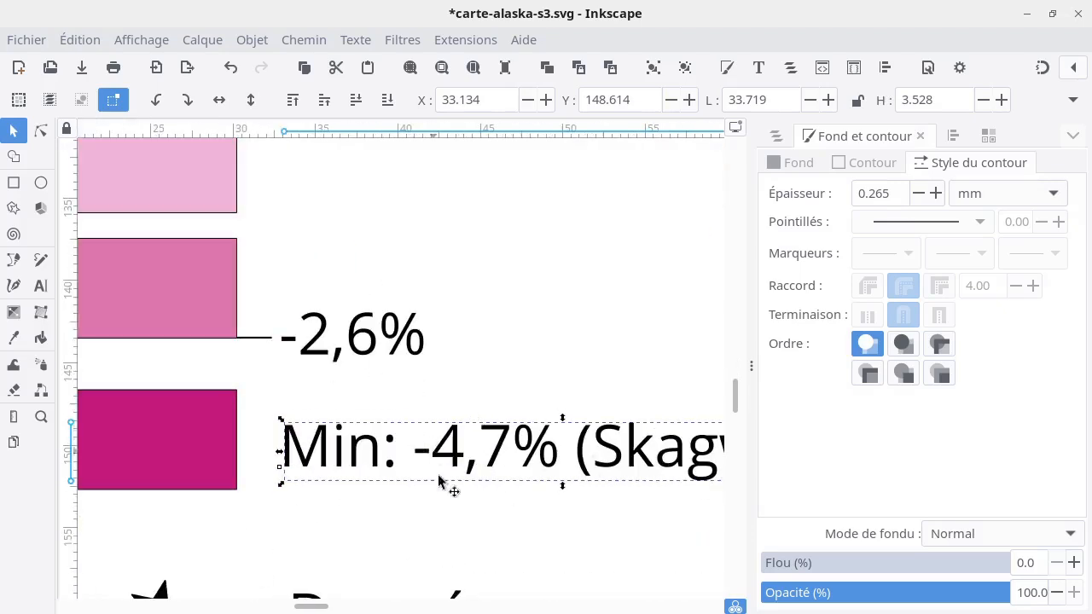
Move the "Min: -4,7% (Skagway)" label up by about 0.6 mm to centre it beside its dark magenta swatch
drag(431, 452, 424, 428)
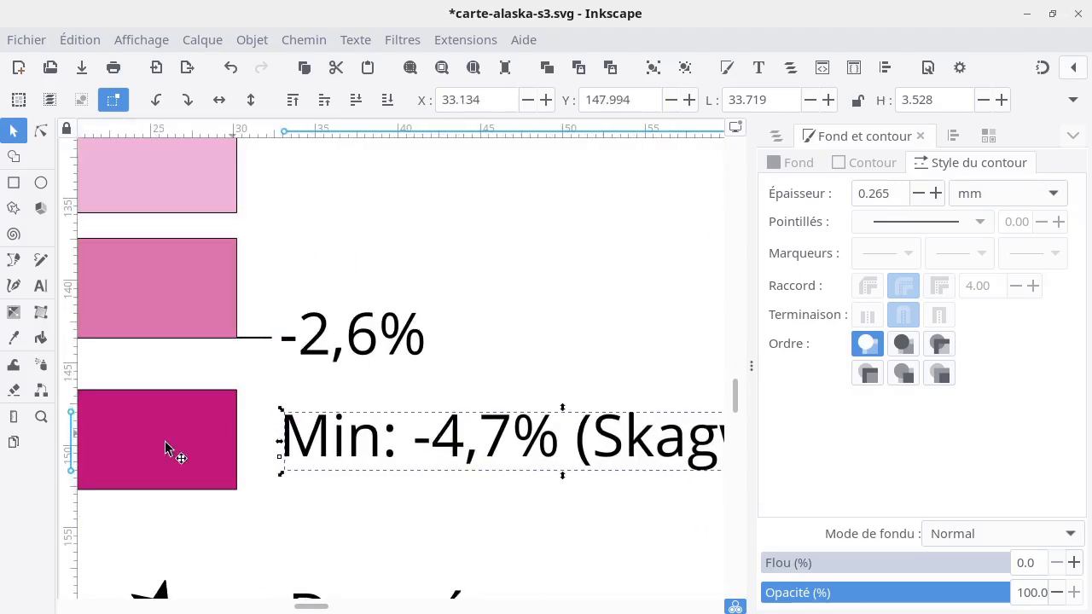
click(287, 346)
click(226, 441)
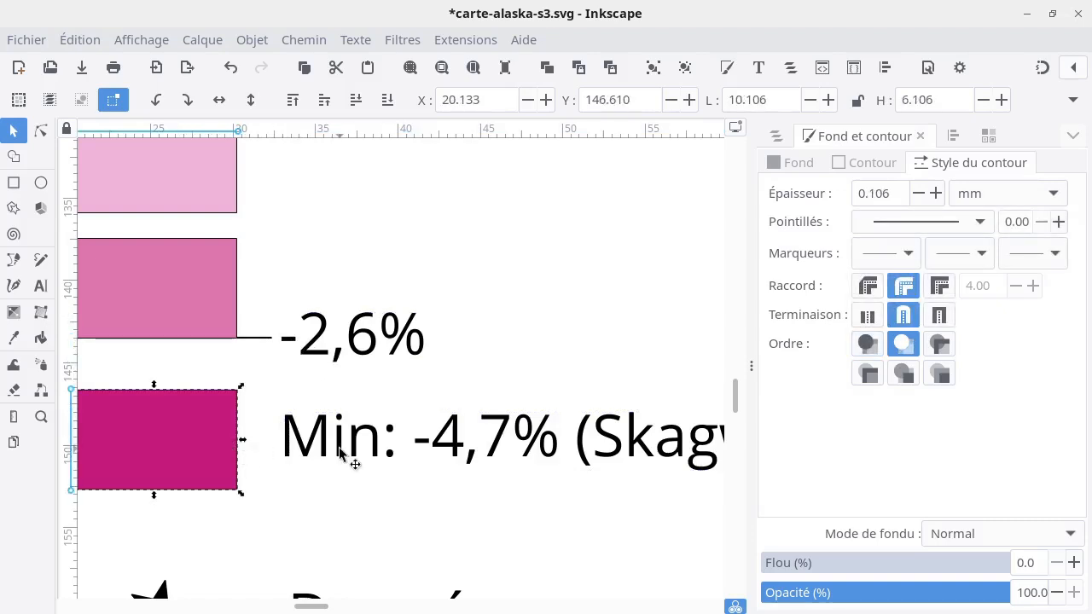
click(352, 454)
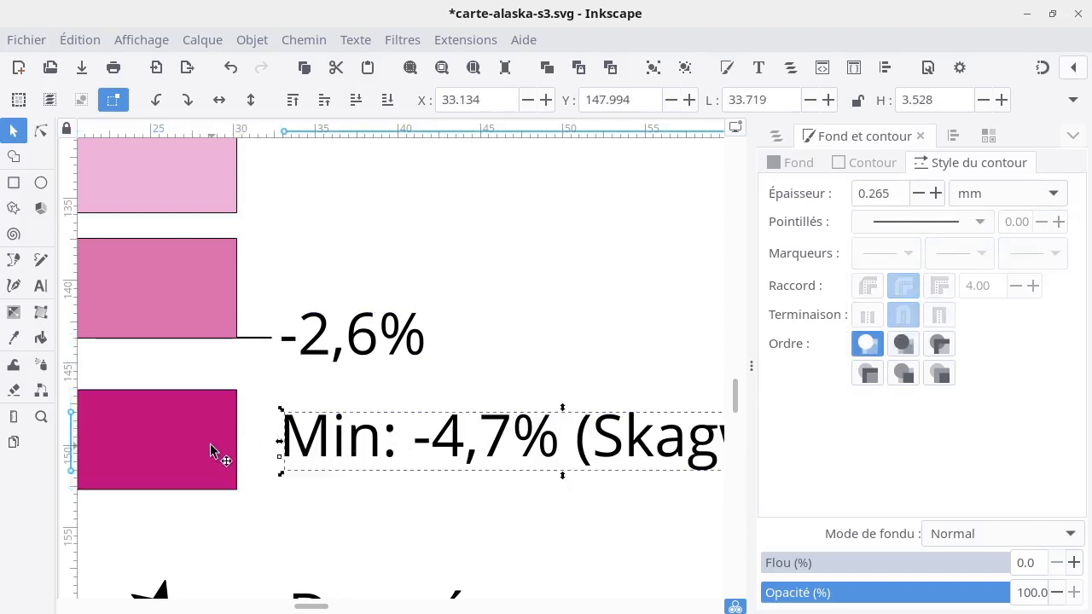
ctrl+scroll(219, 422, down, 2)
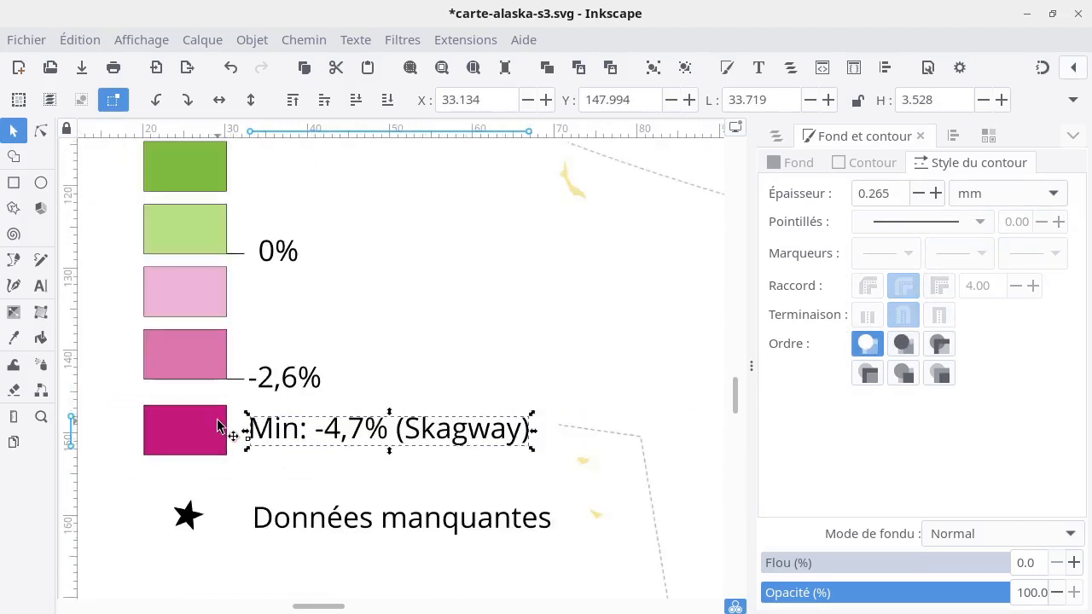
ctrl+scroll(219, 423, down, 2)
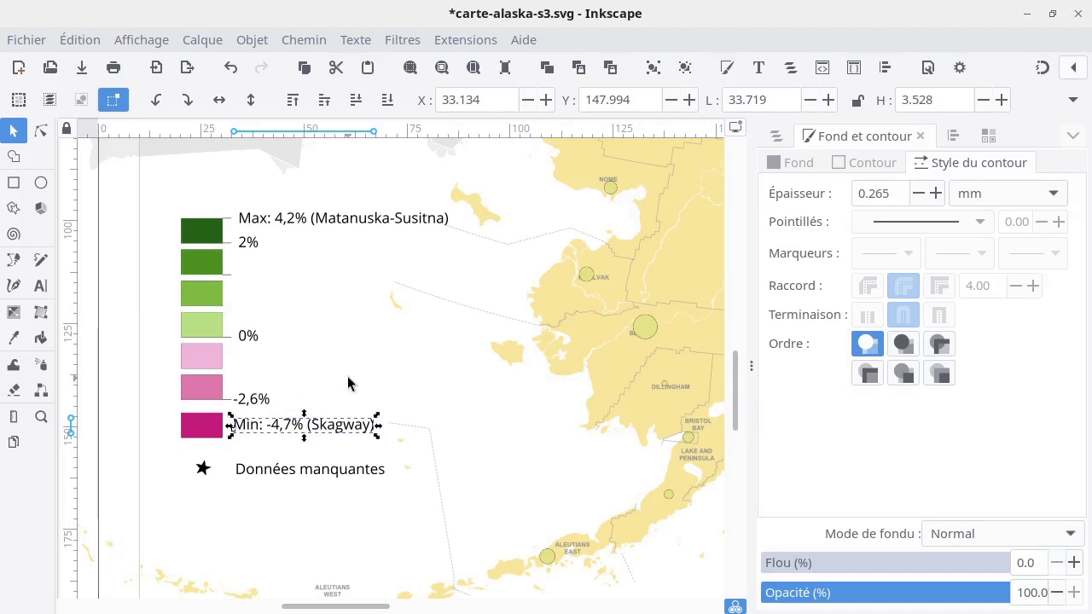
Shorten the municipality name in the maximum label so that it reads "Max: 4,2% (Matanuska-S.)"
scroll(317, 298, up, 3)
scroll(318, 299, left, 1)
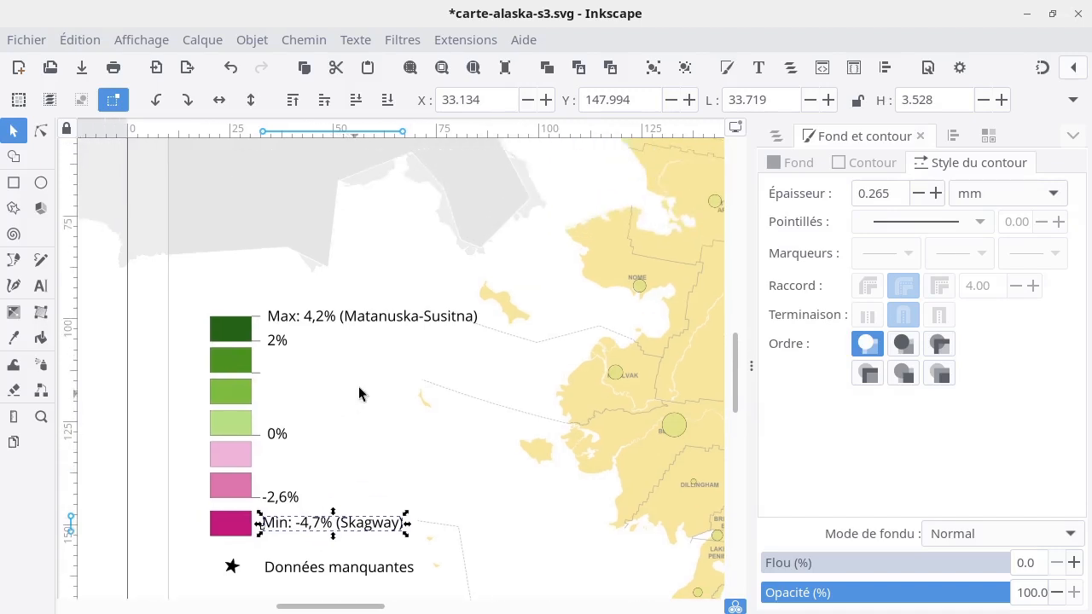
double_click(449, 321)
drag(431, 316, 475, 314)
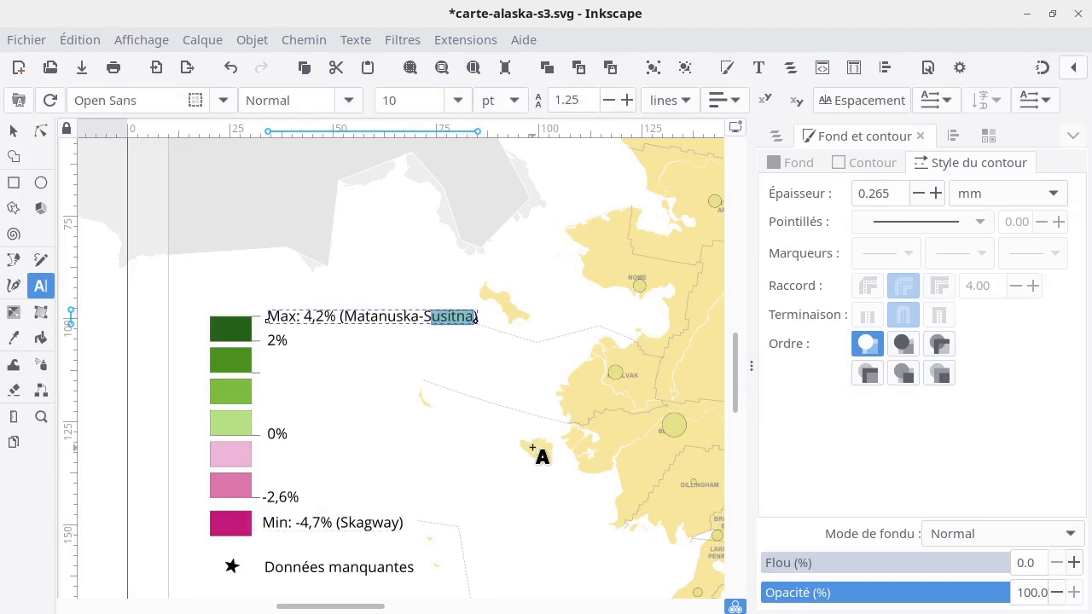
text(.)
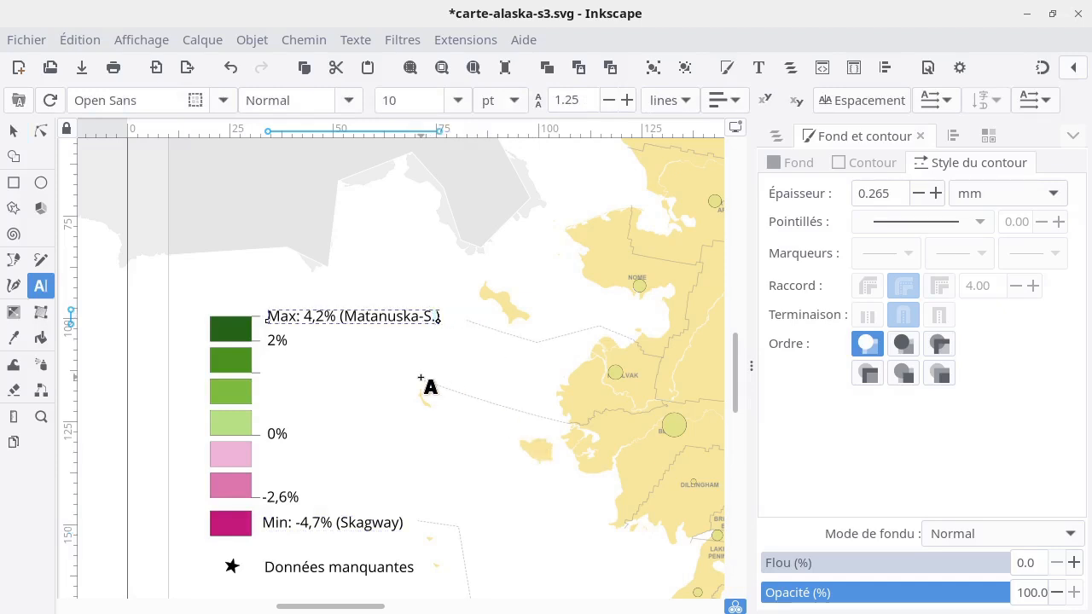
click(14, 131)
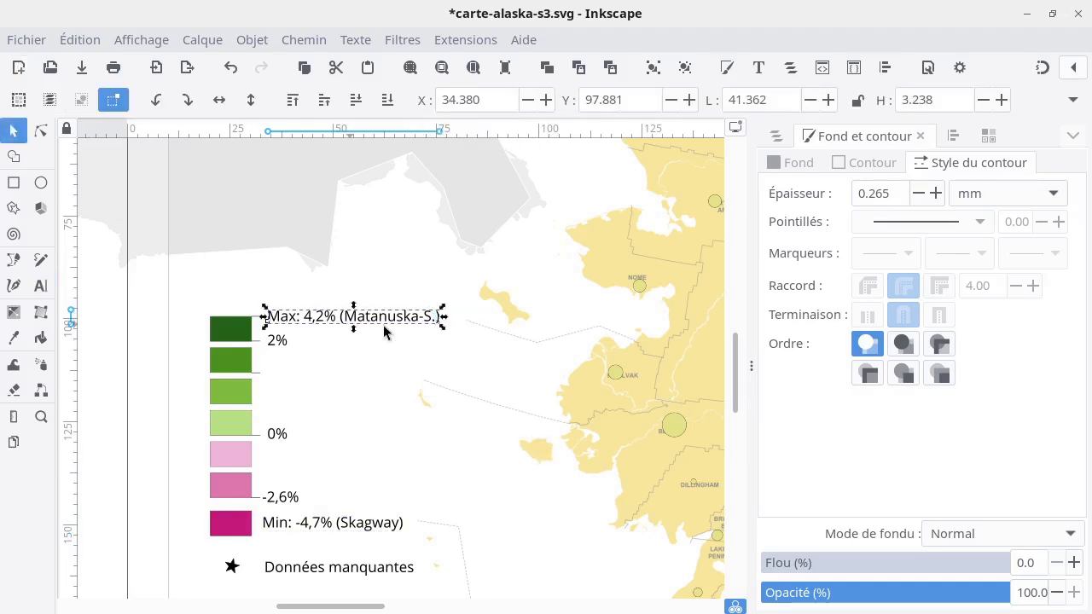
click(421, 359)
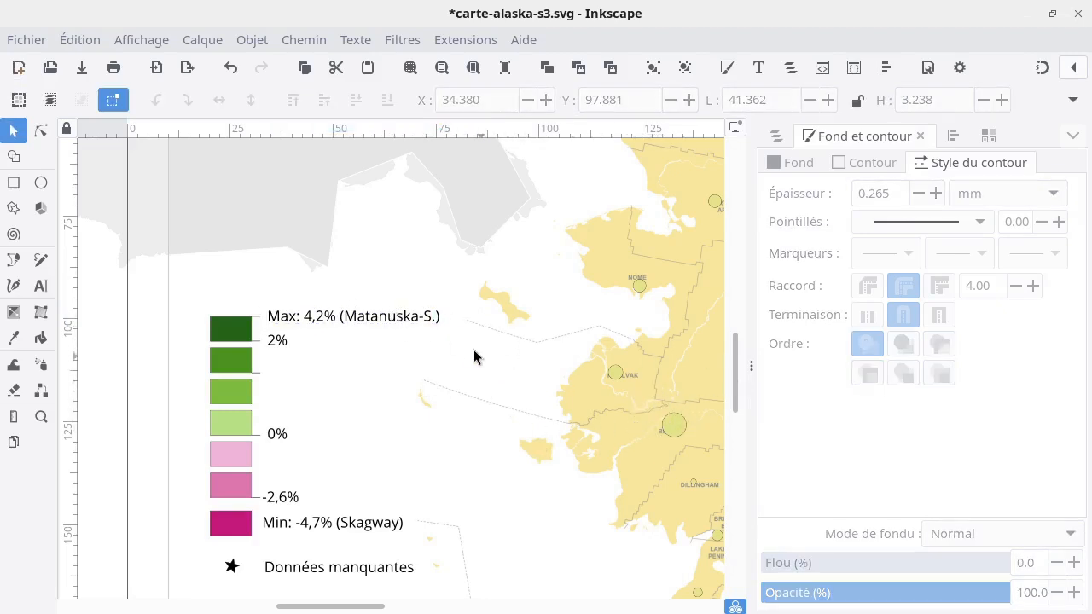
Duplicate the maximum label and place the copy above the legend swatches, near their left edge
click(319, 322)
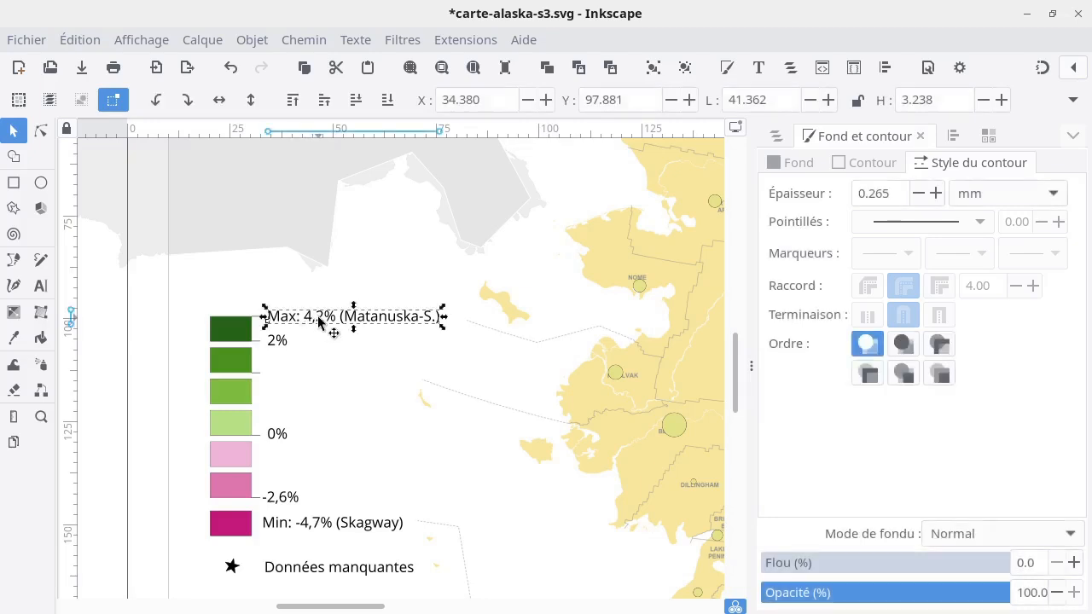
key(ctrl+d)
drag(319, 321, 265, 262)
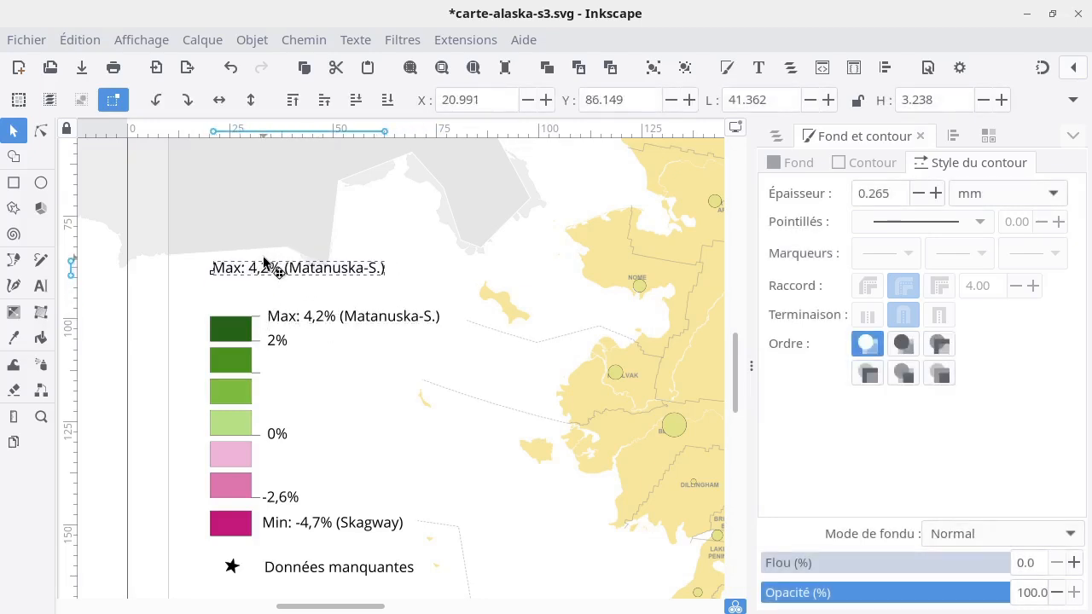
Replace the copied label's text with the two-line title "Taux de croissance annuel moyen" / "de 1990 à 2010, en %"
triple_click(264, 268)
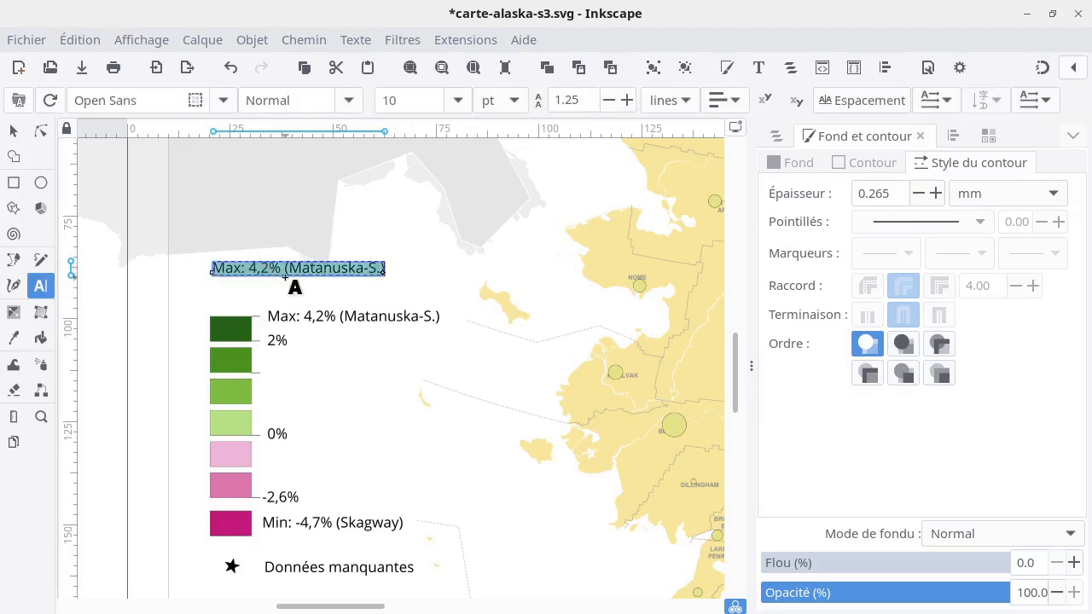
text(Ta)
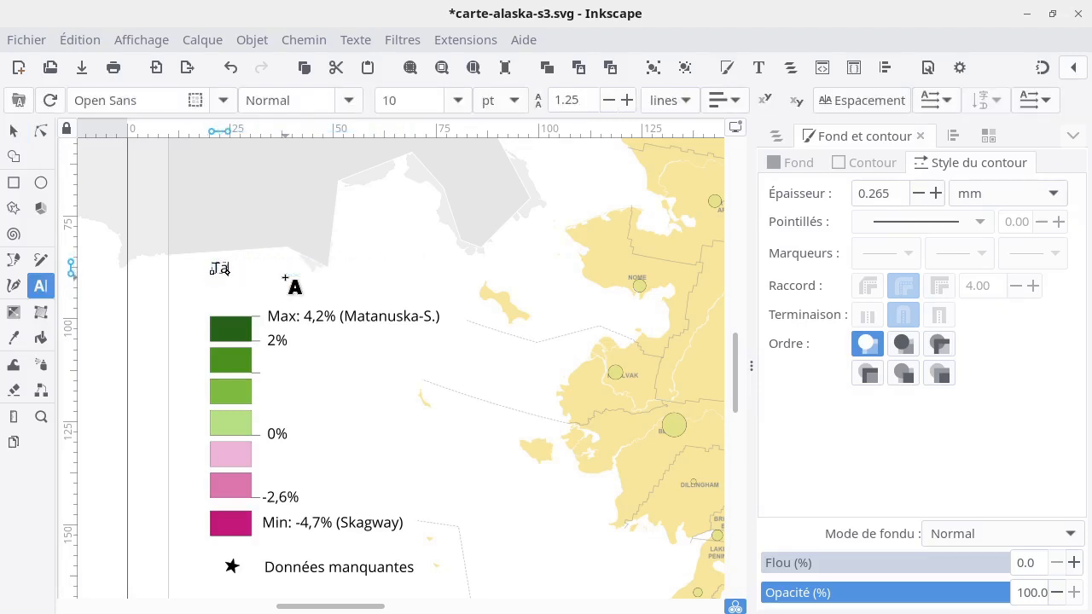
text(ux de croissance)
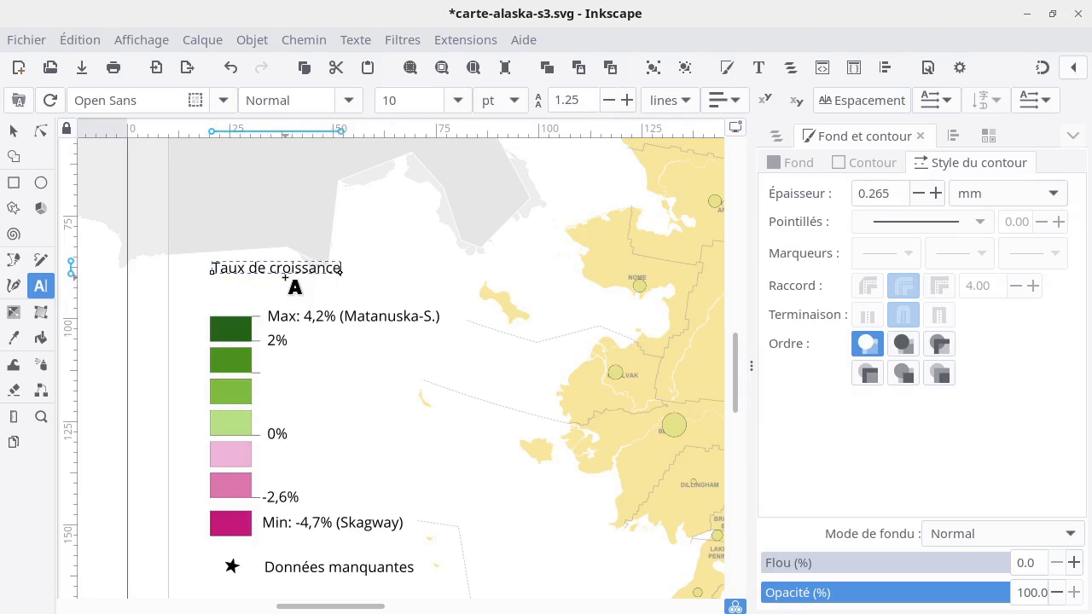
text( annuel moyen)
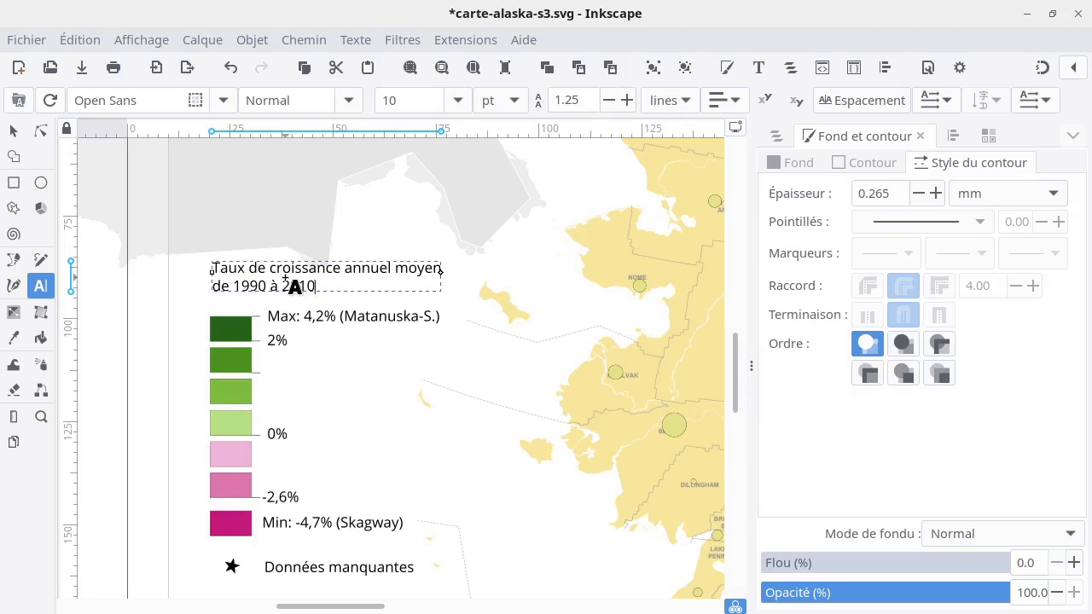
click(312, 285)
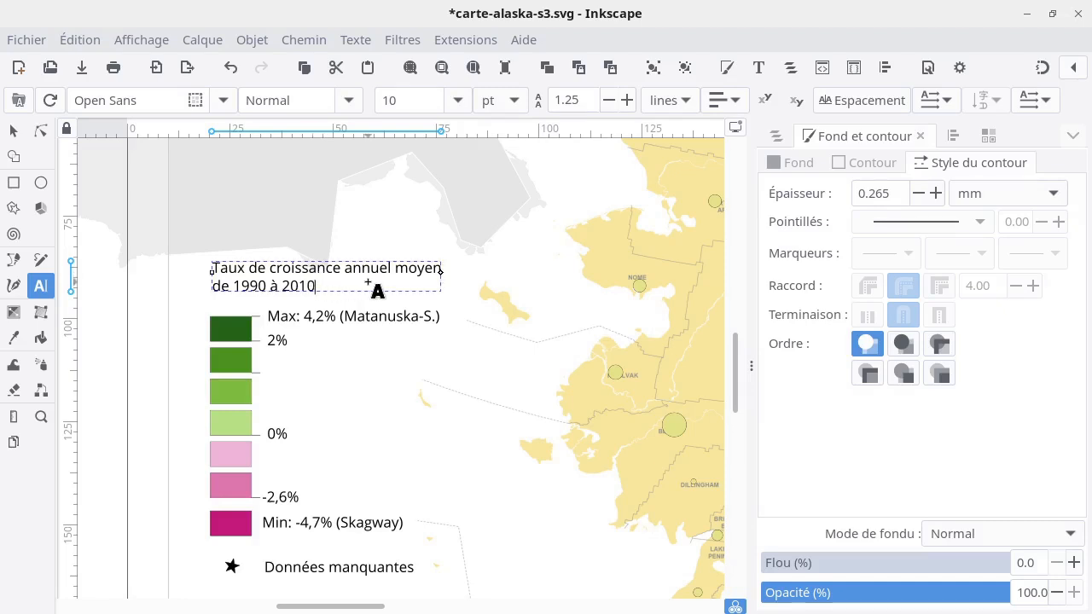
text(, en %)
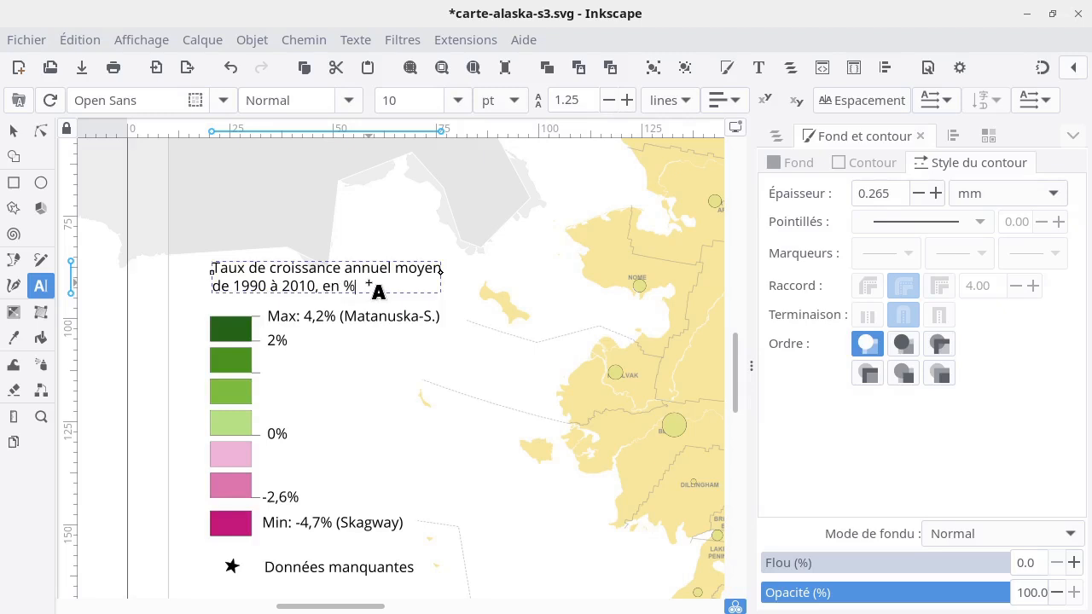
click(11, 130)
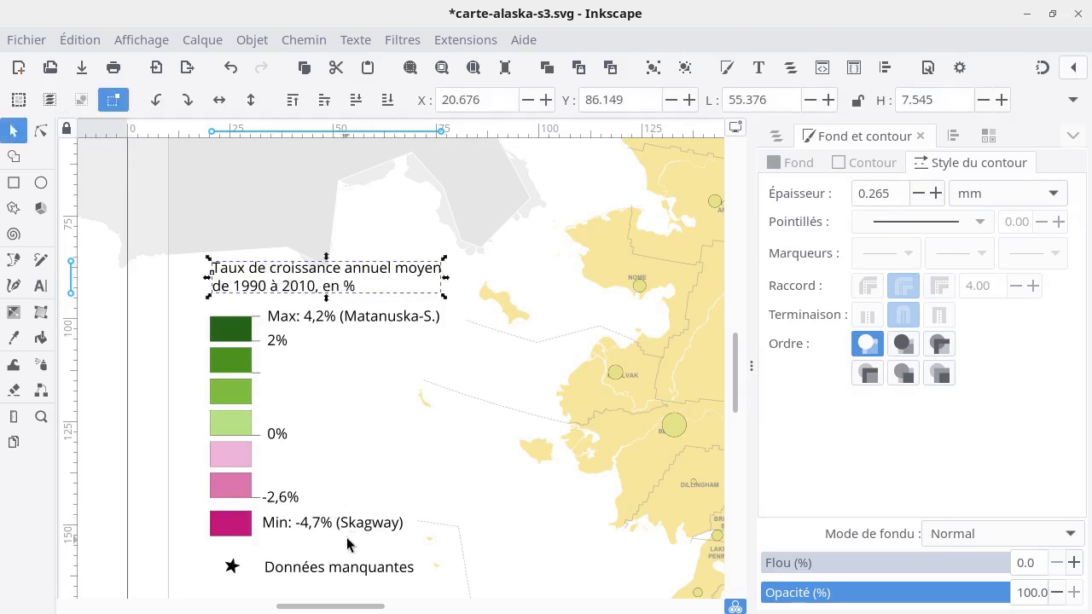
Set both lines of the legend title to the Bold style of Open Sans
drag(369, 479, 344, 362)
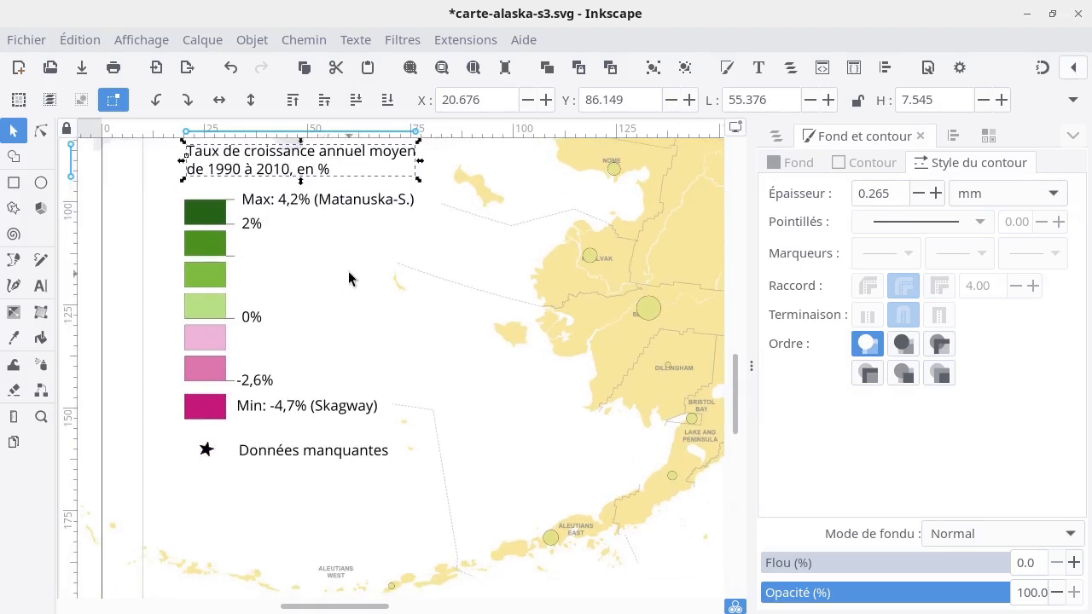
drag(348, 277, 349, 356)
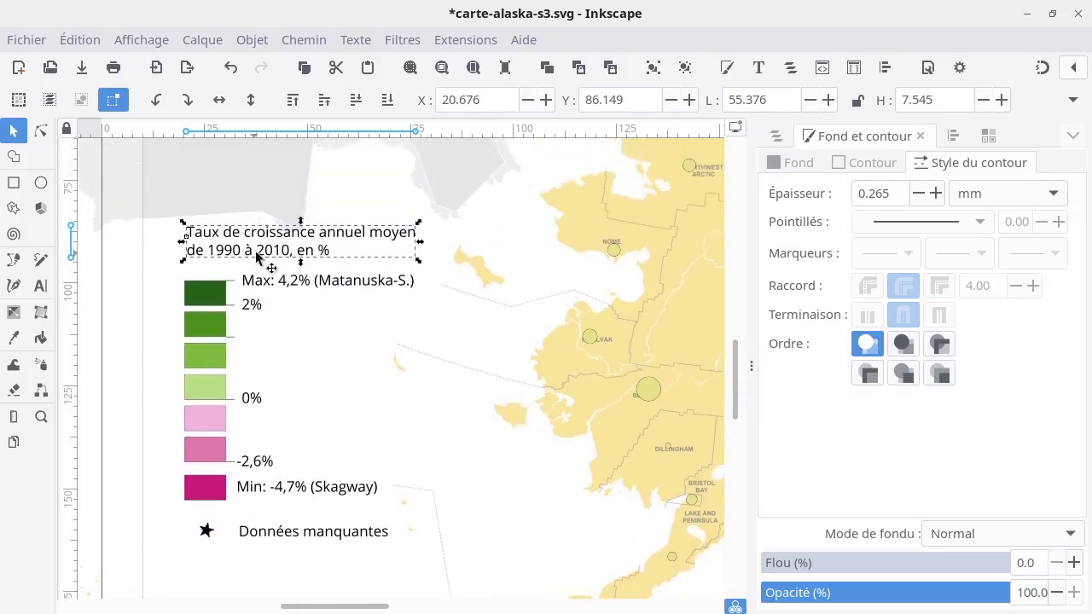
click(328, 252)
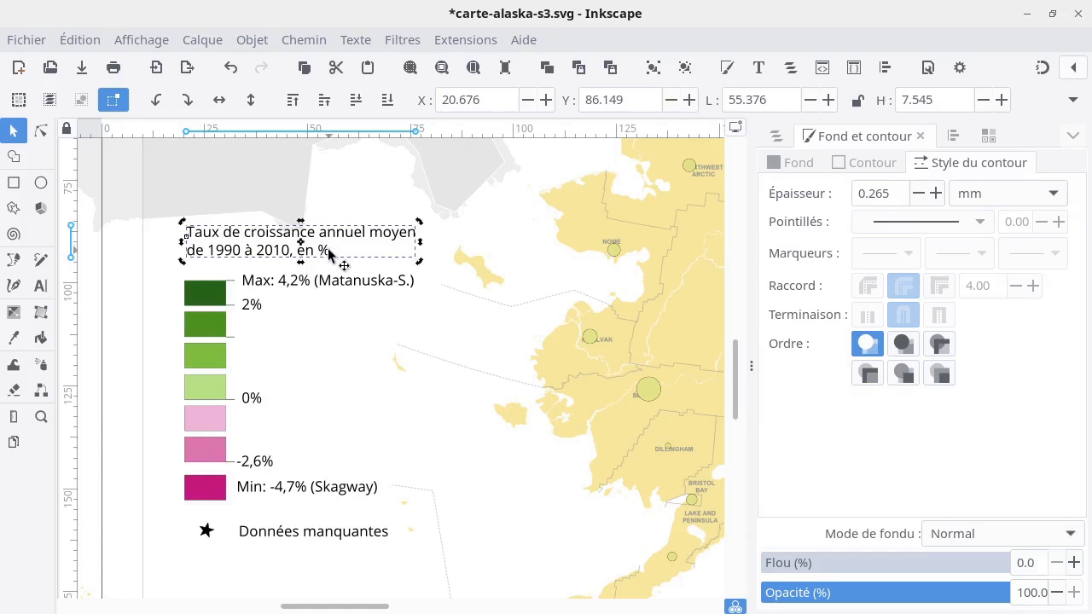
double_click(328, 252)
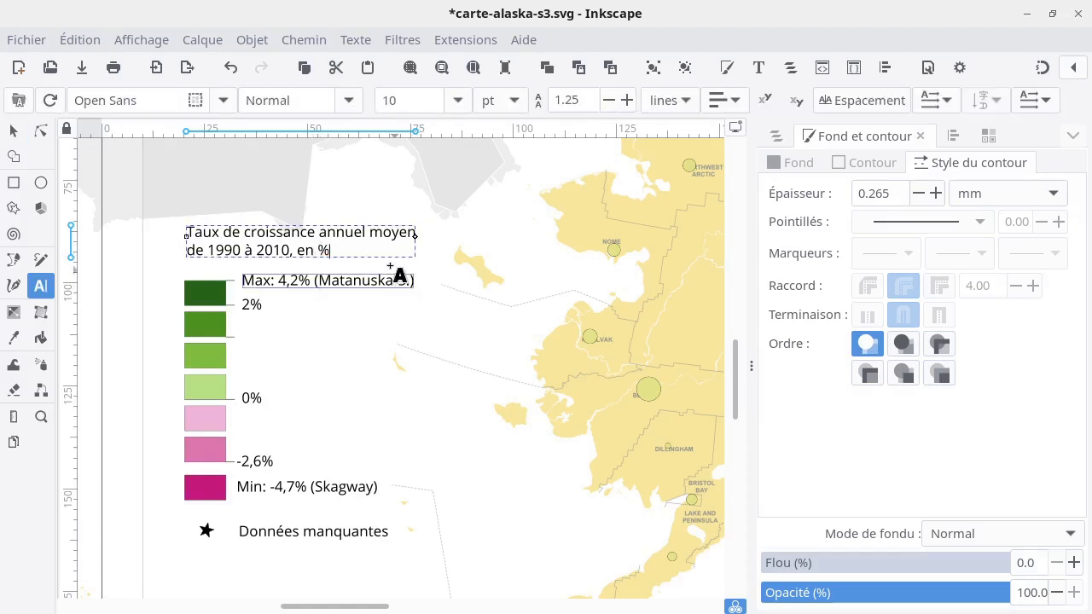
drag(331, 251, 179, 211)
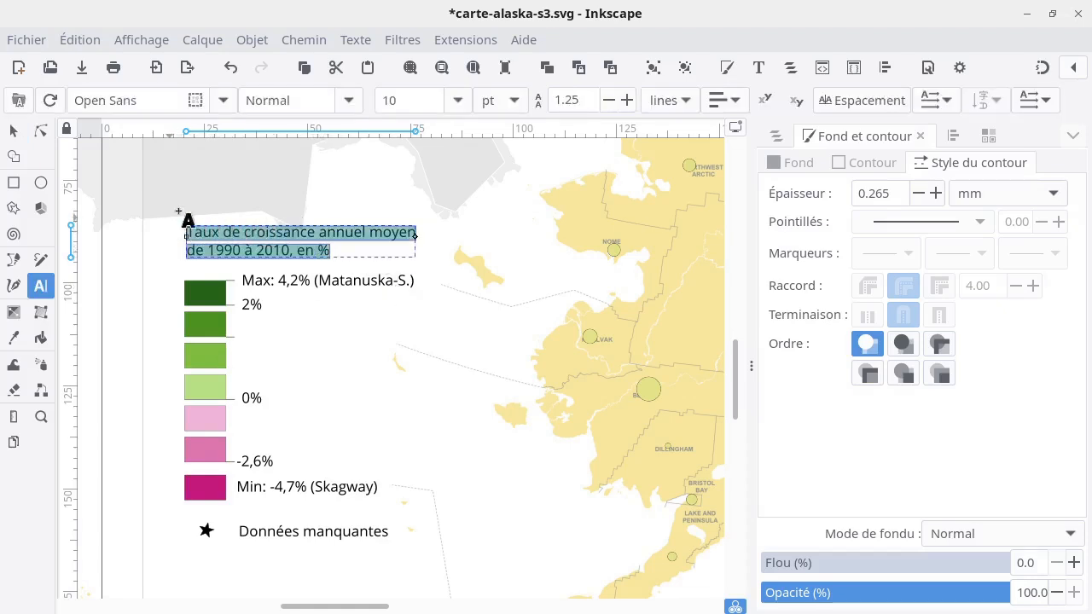
click(348, 100)
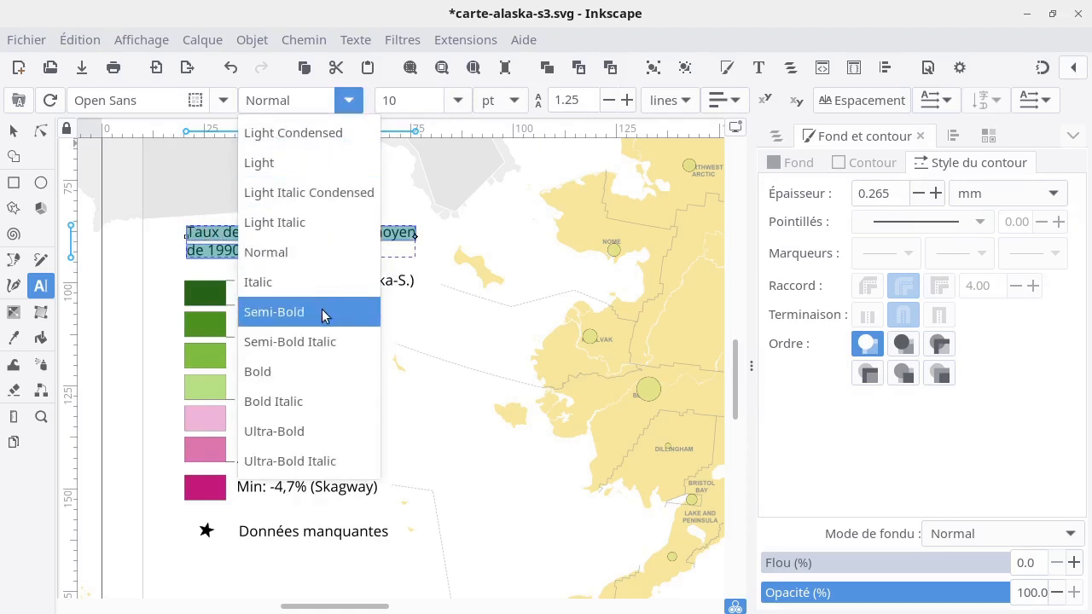
click(312, 372)
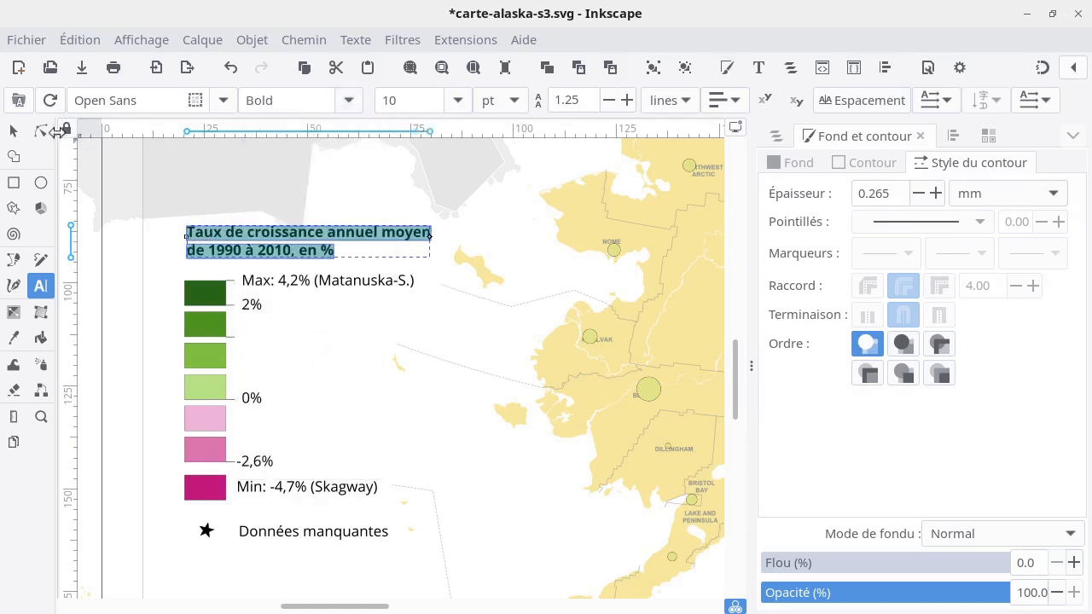
click(13, 131)
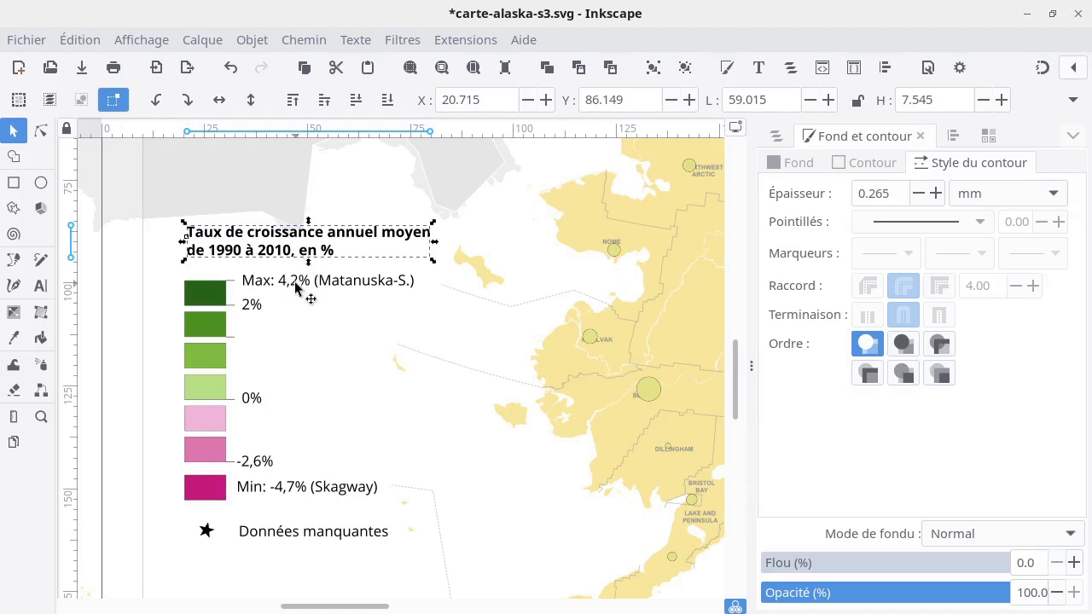
click(296, 285)
click(303, 254)
double_click(302, 256)
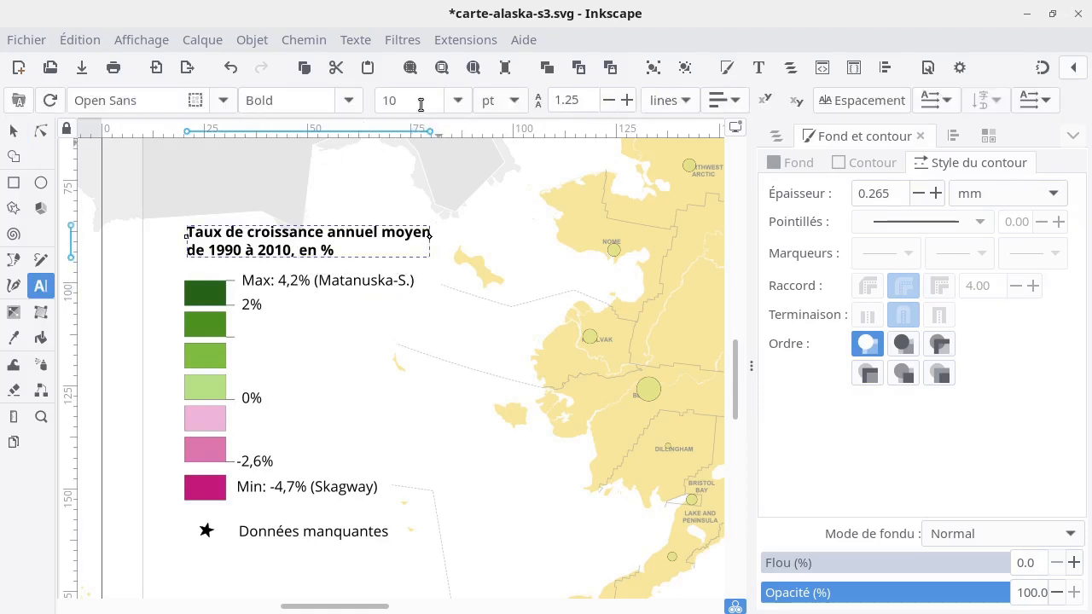
click(14, 130)
key(Escape)
Show the layers and objects list and collapse the "Légende choroplèthe" and "Symboles" layers
scroll(293, 344, down, 2)
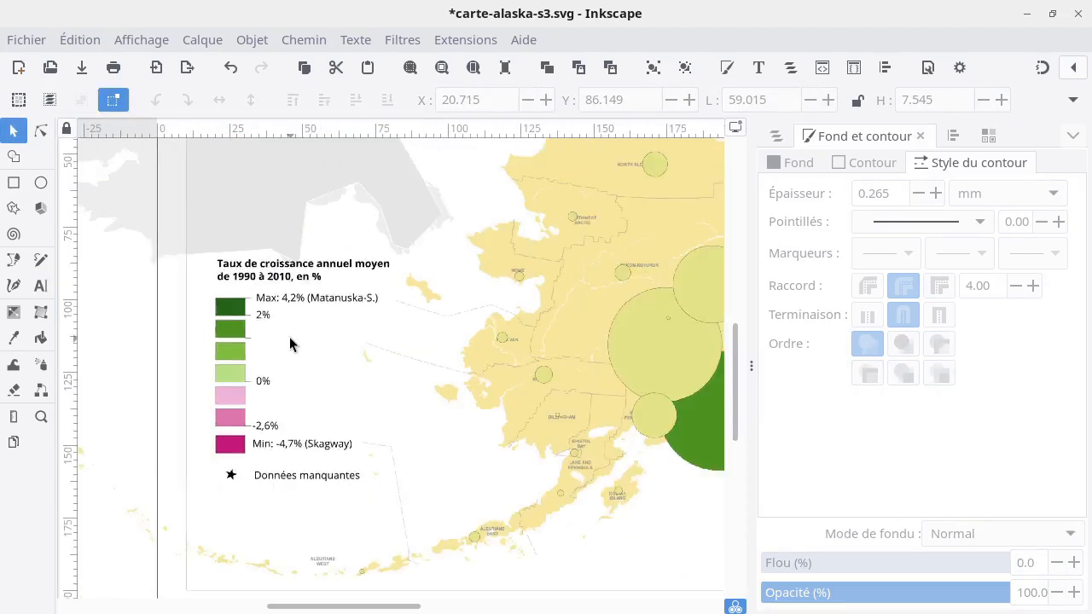
scroll(289, 343, down, 1)
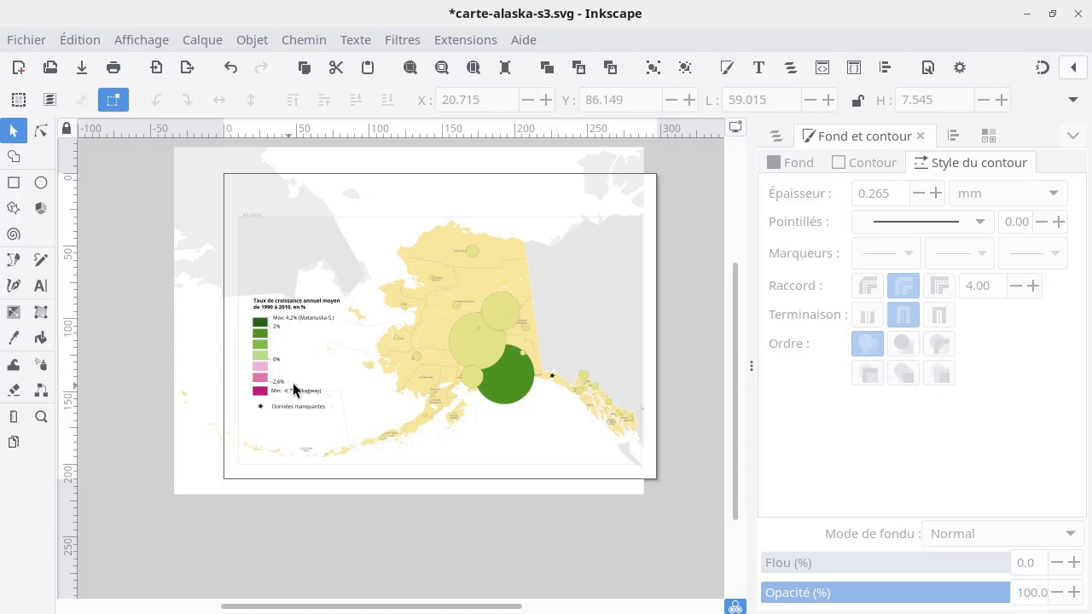
click(768, 138)
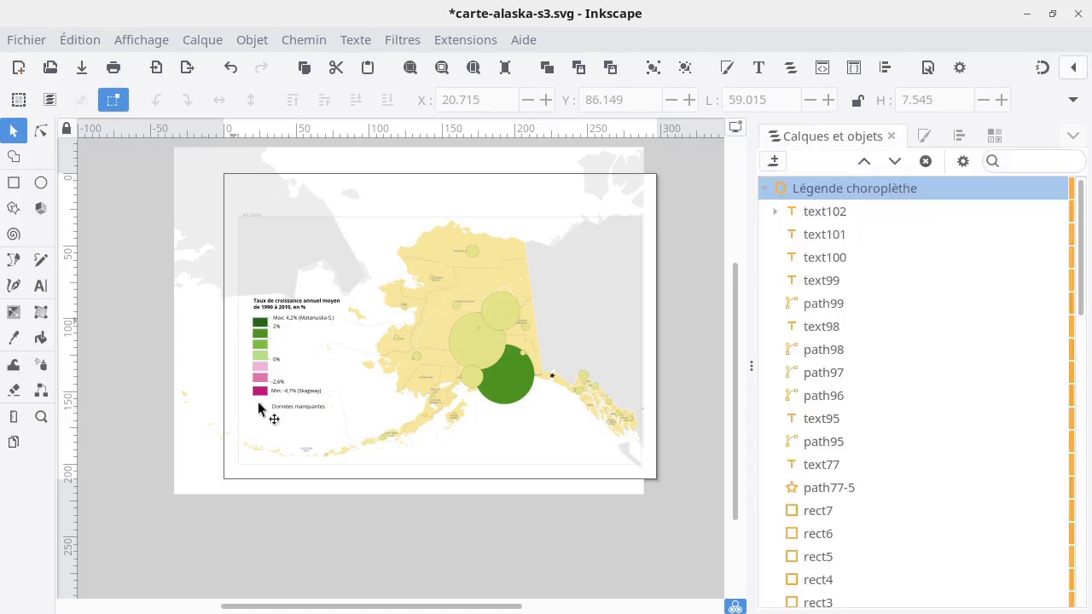
click(771, 196)
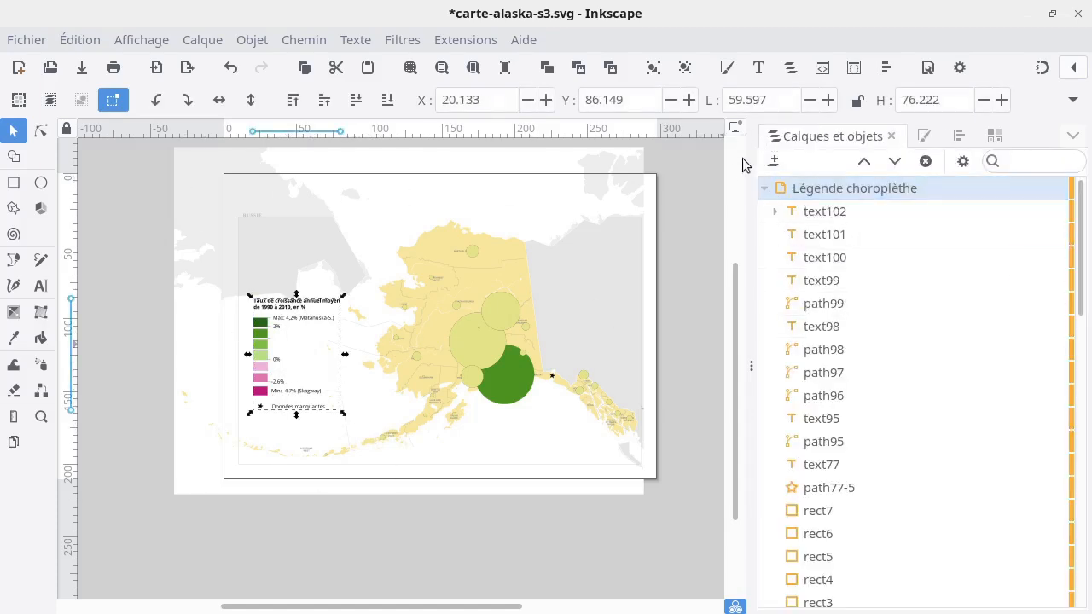
click(765, 188)
scroll(964, 525, down, 5)
scroll(959, 533, up, 5)
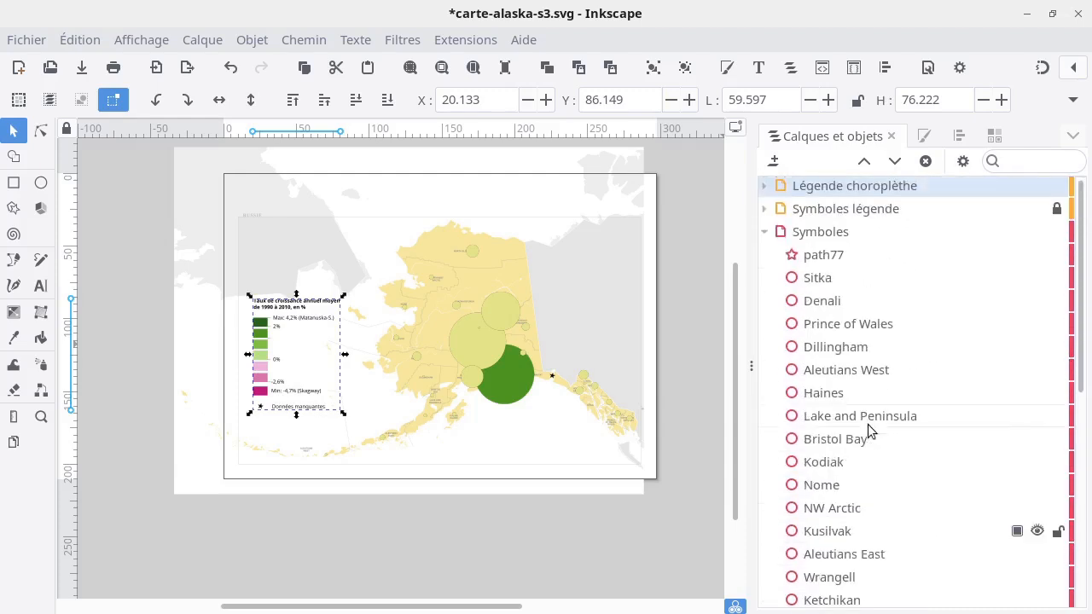
click(765, 233)
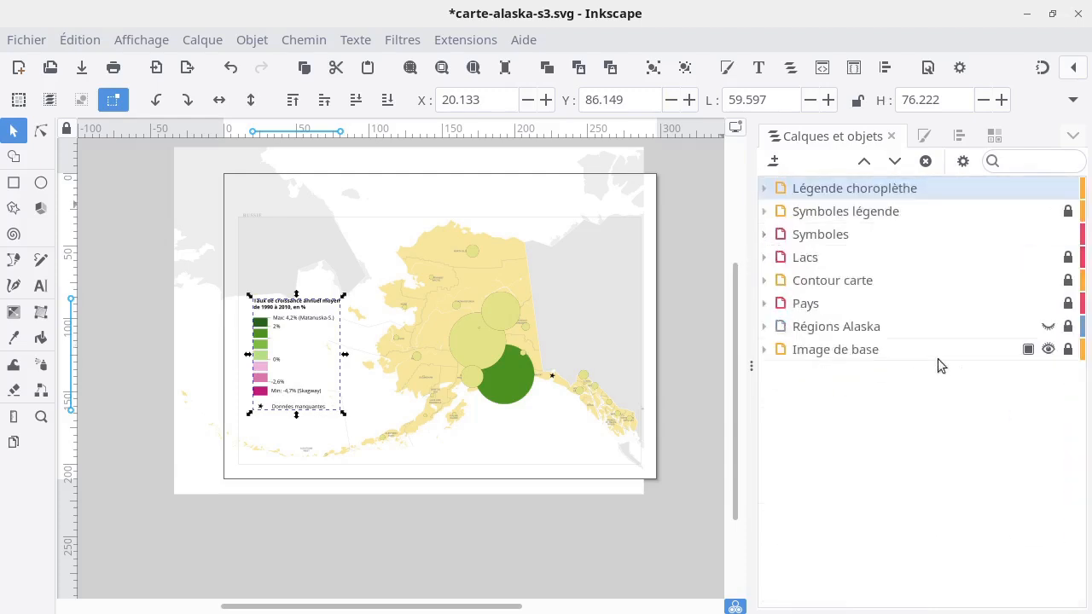
Hide the "Image de base" layer and show the "Régions Alaska" layer
click(1048, 348)
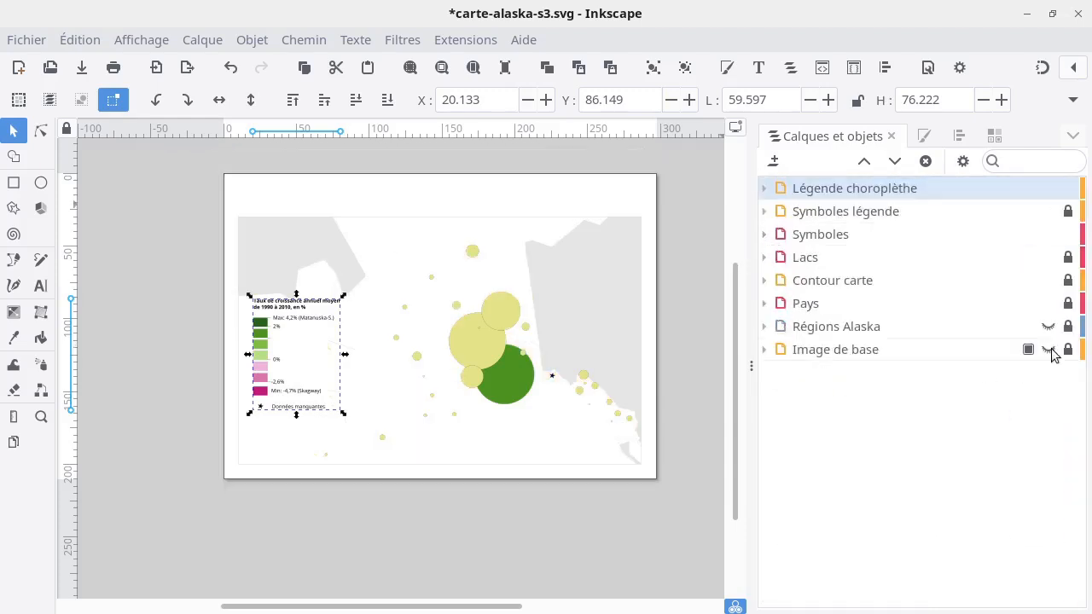
click(472, 509)
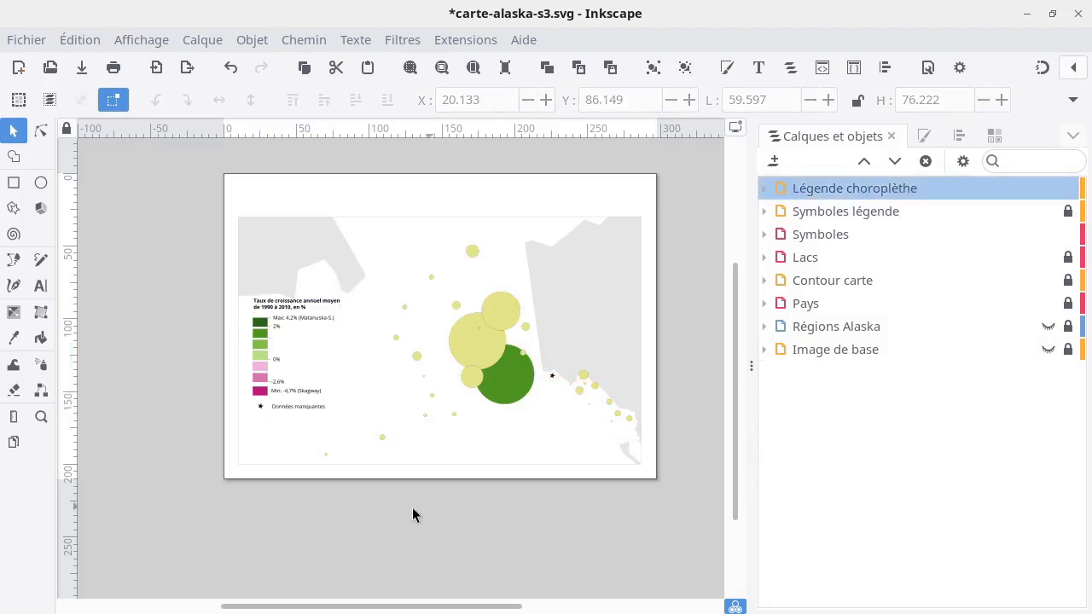
click(1048, 326)
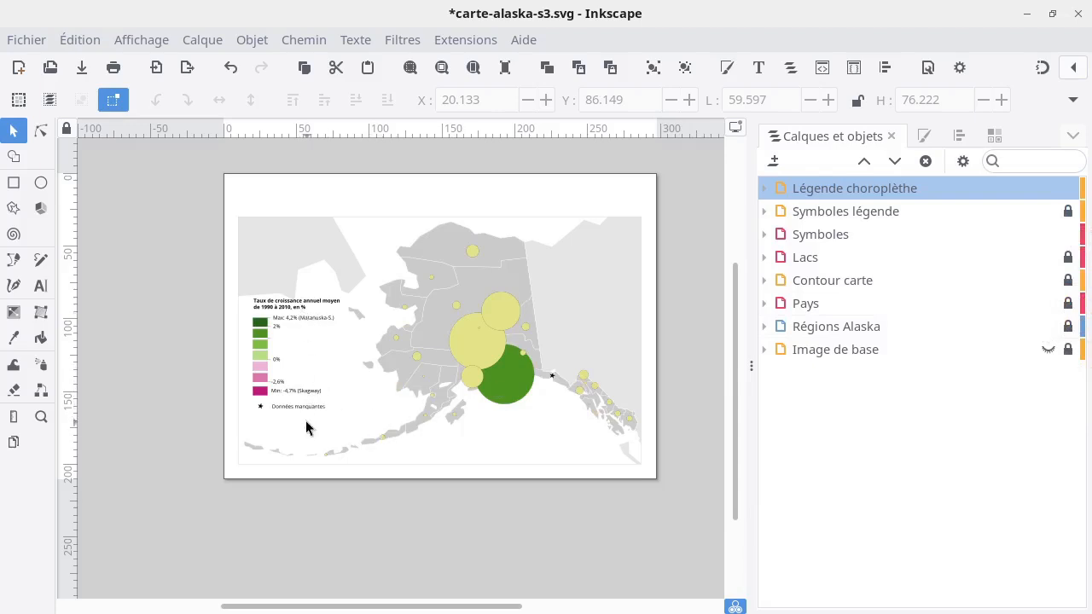